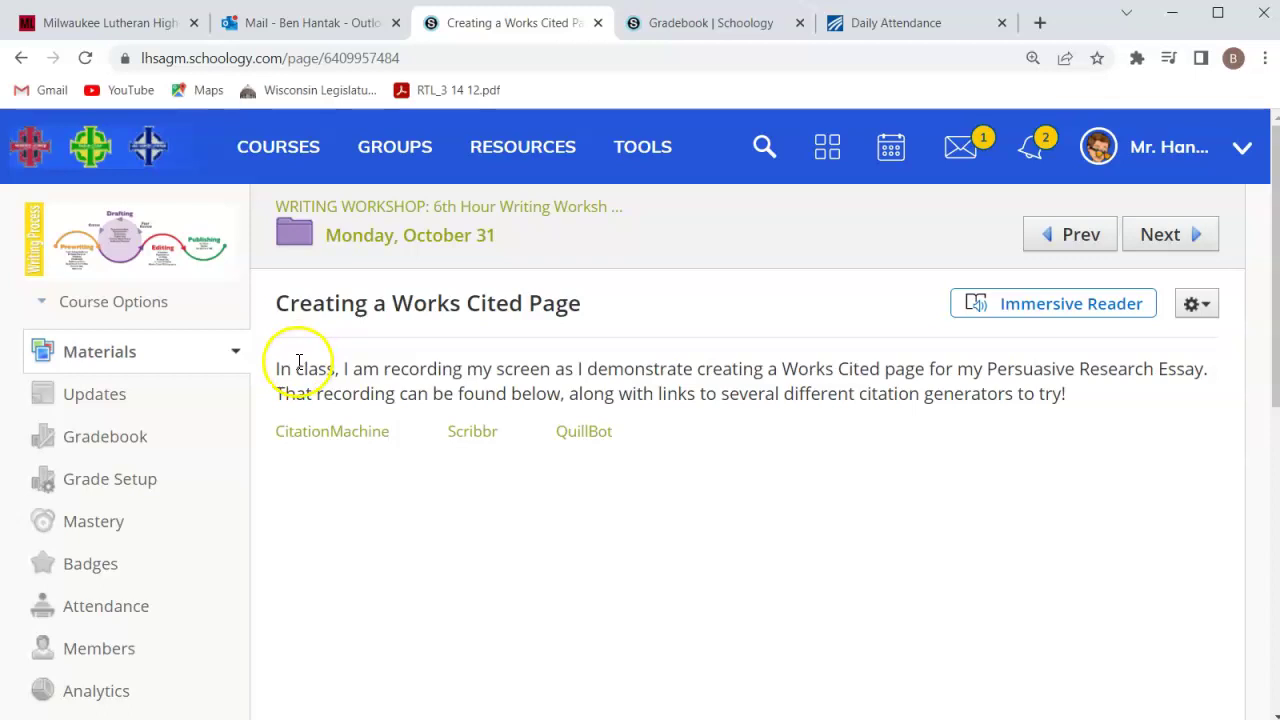
Switch to the persuasive essay in Word, enlarge its window and examine the placeholder entries and heading on the Works Cited page.
drag(290, 368, 946, 376)
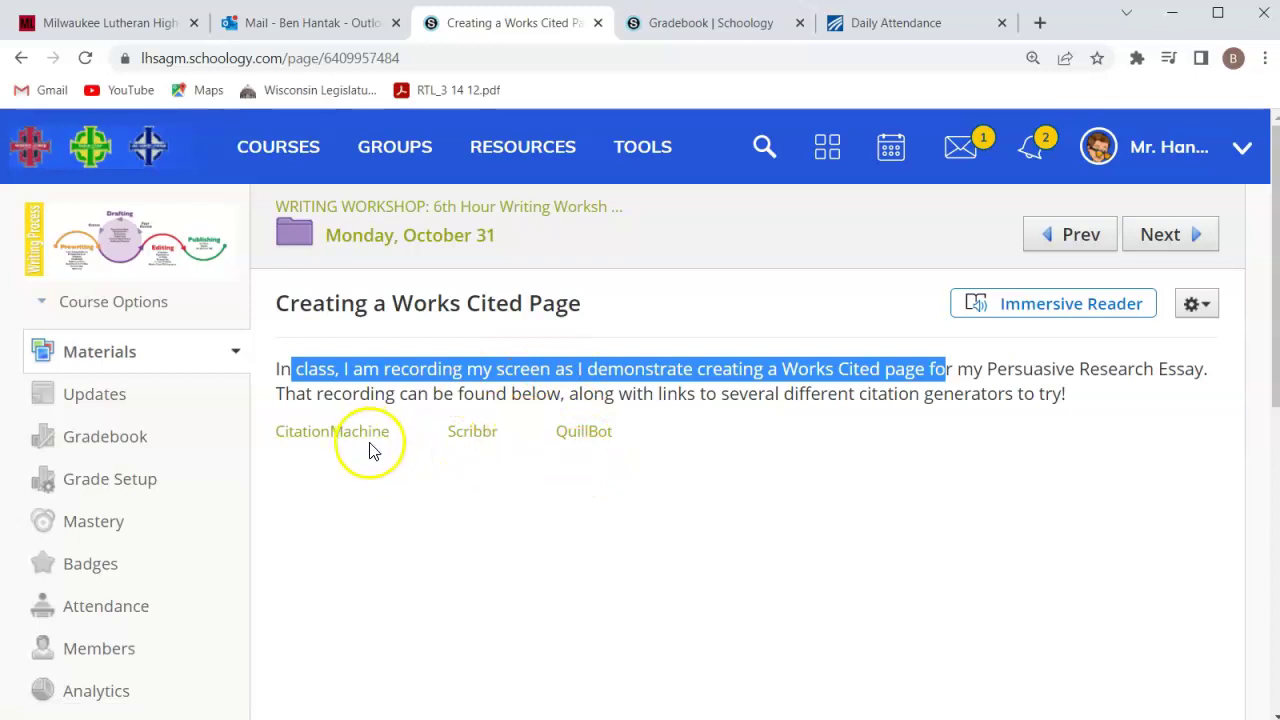
key(alt+Tab)
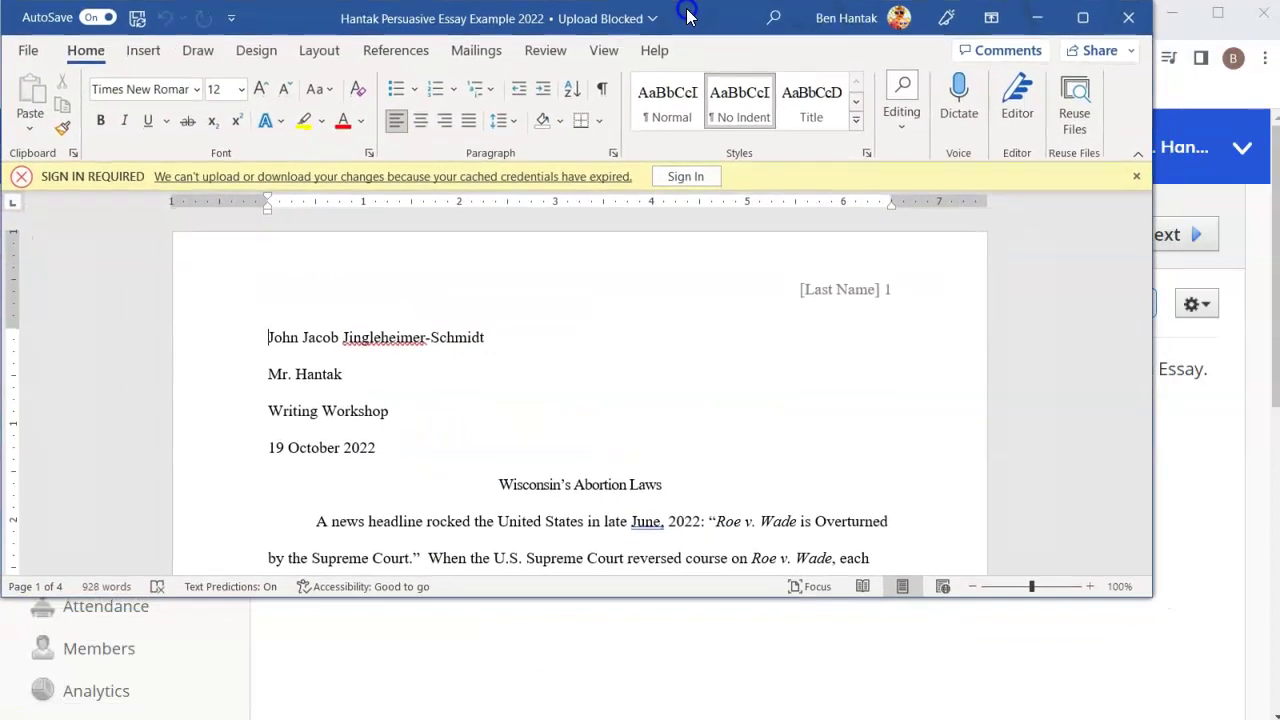
drag(1150, 585, 1273, 713)
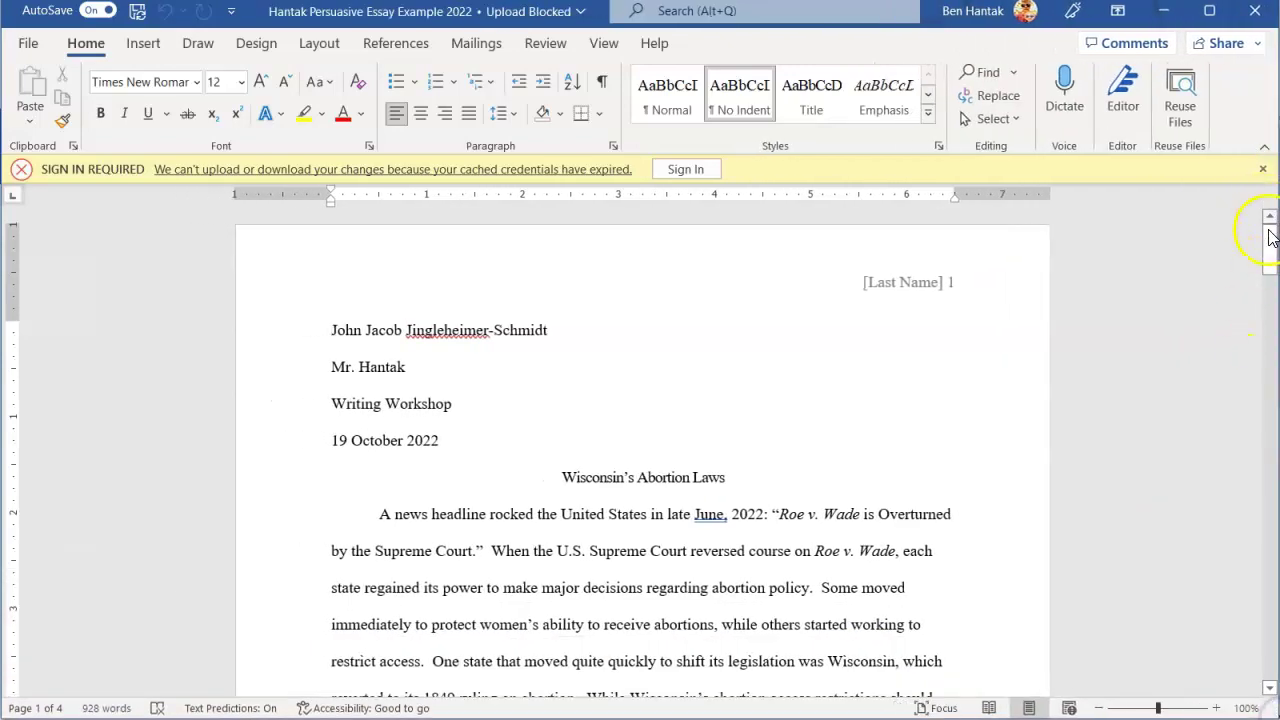
drag(1270, 240, 1270, 575)
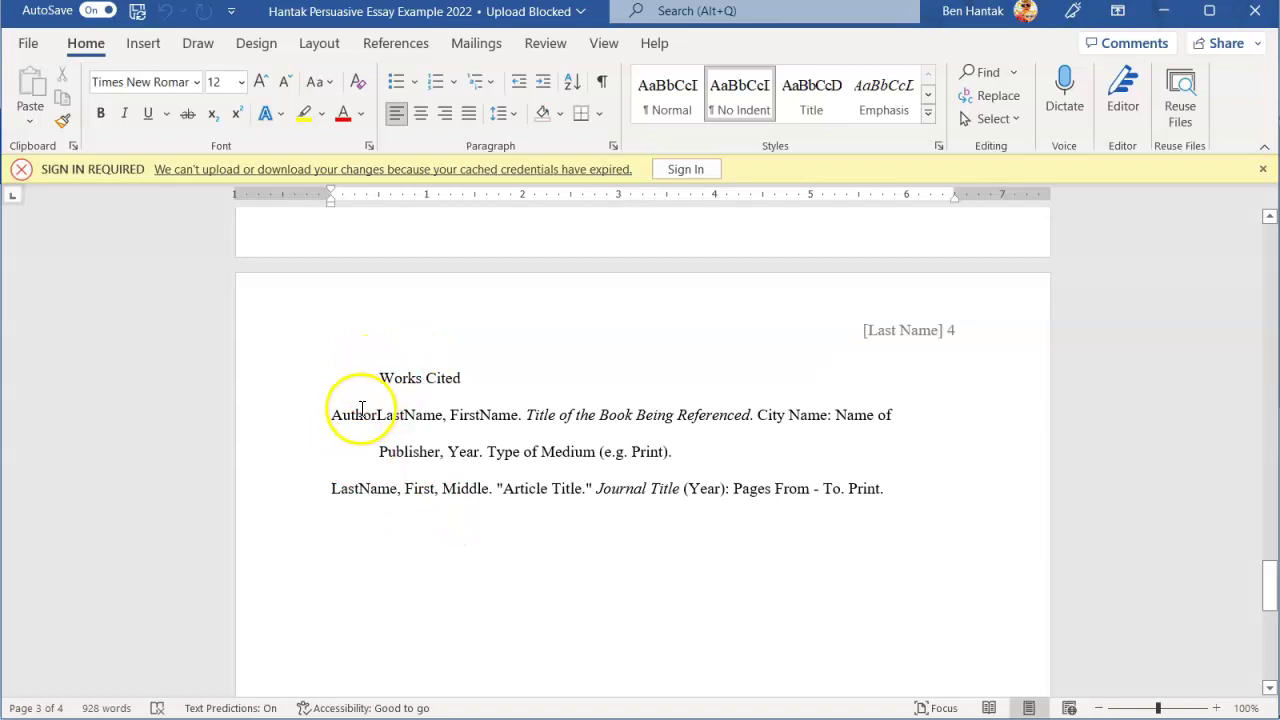
drag(323, 414, 439, 452)
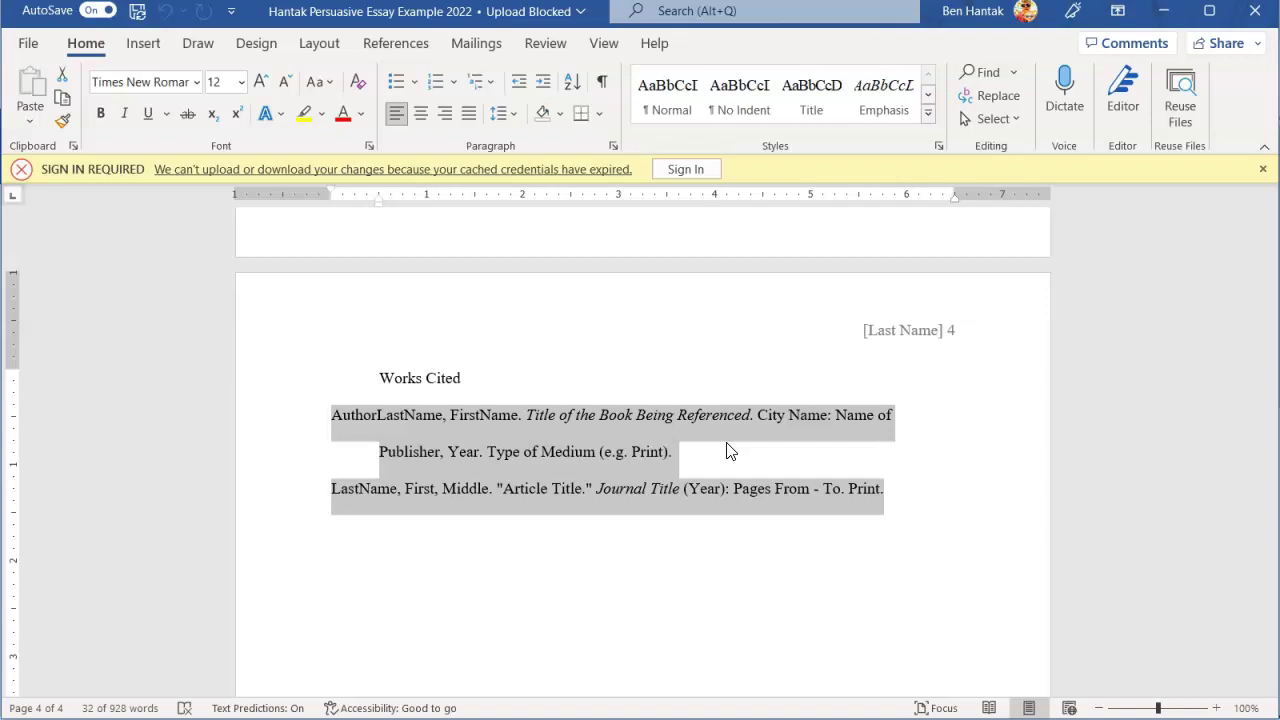
triple_click(605, 380)
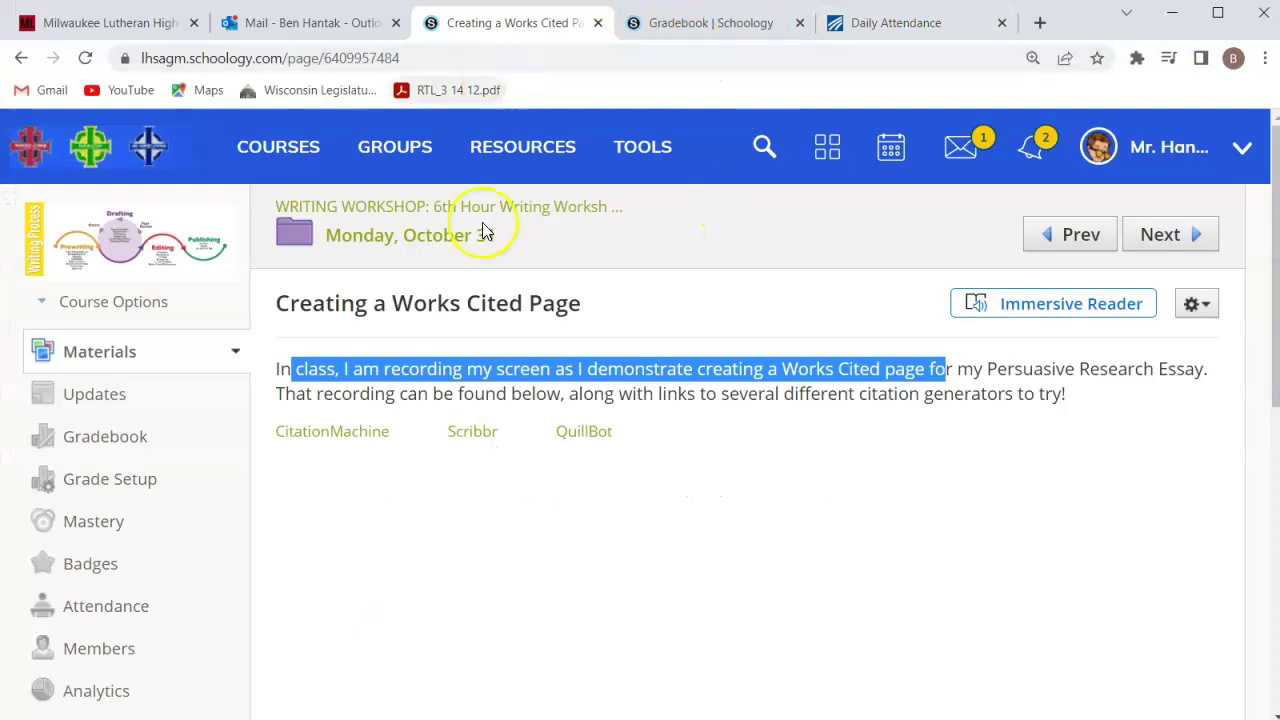
Open the CitationMachine link from the course page and continue through the redirect to its MLA website citation search.
click(306, 437)
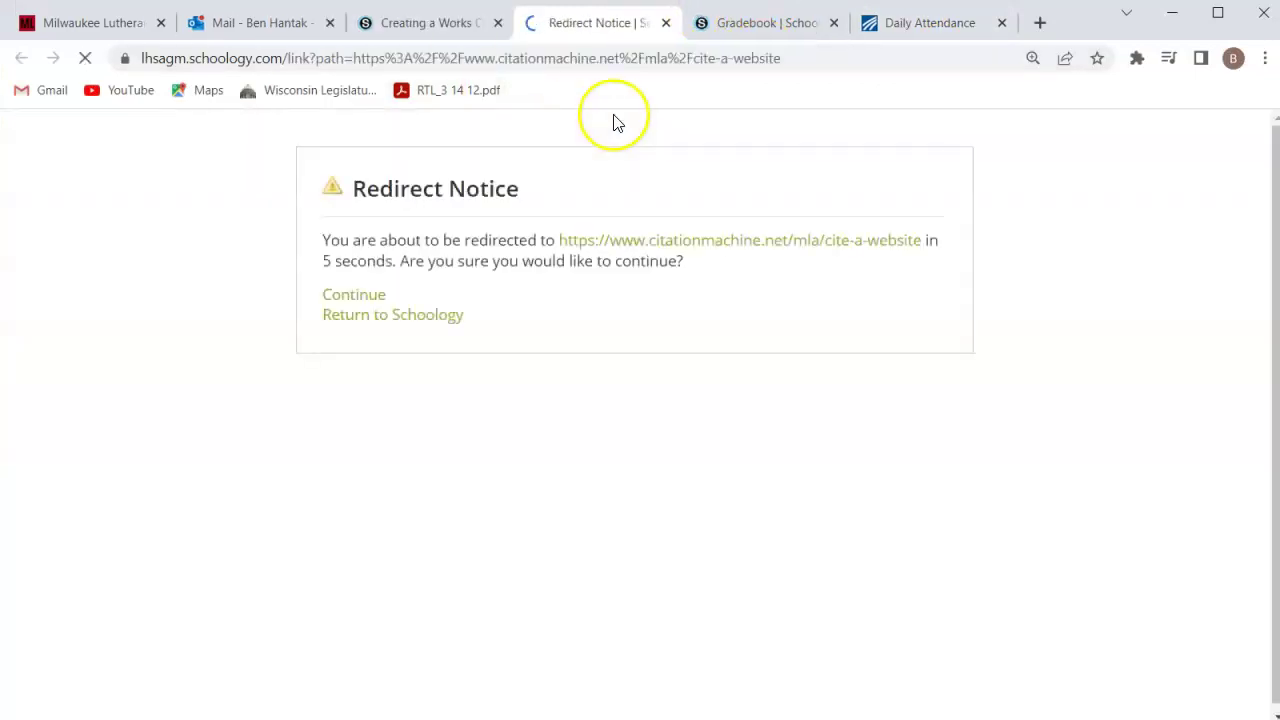
click(366, 296)
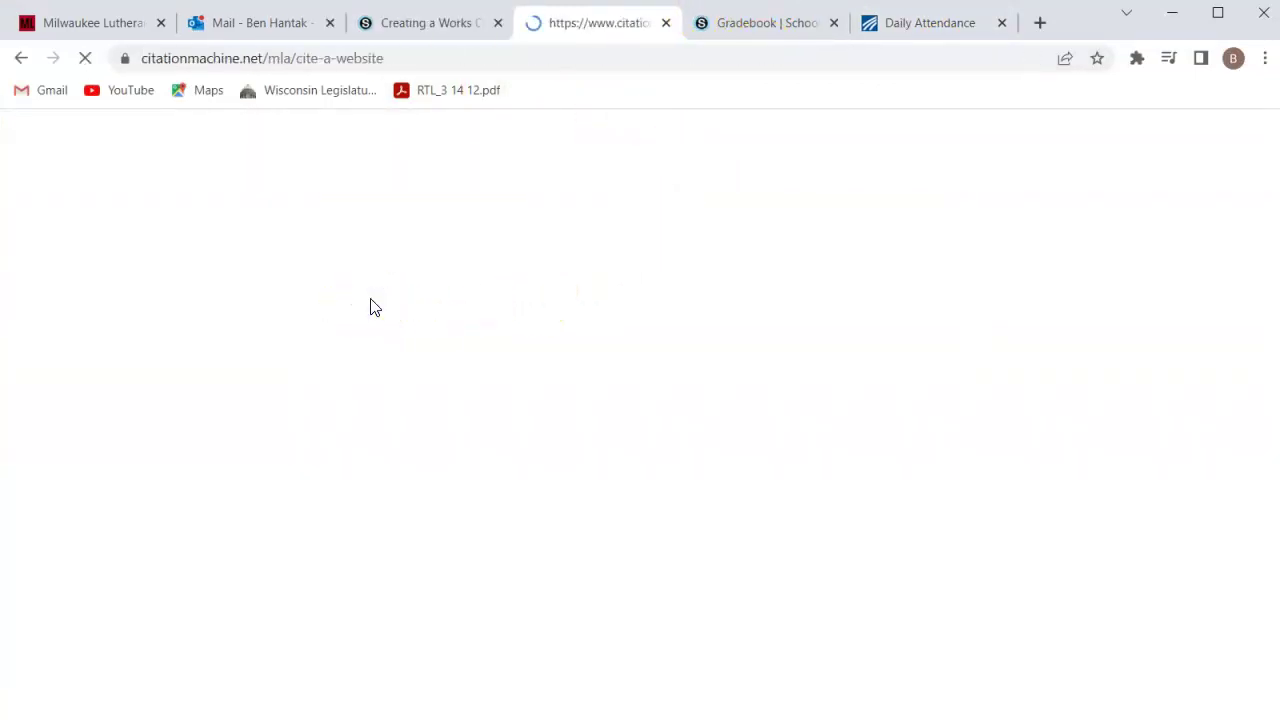
drag(1275, 229, 1278, 245)
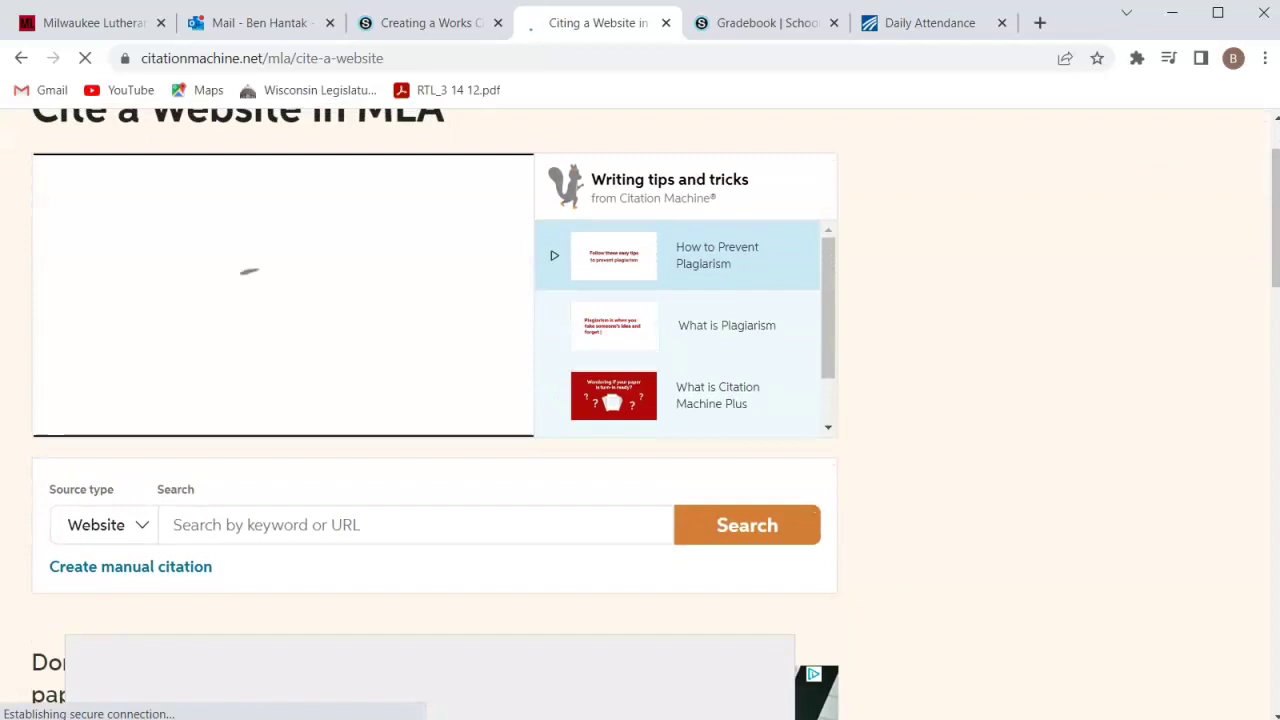
Return to the essay in Word and copy the quotation starting "The American College of Pediatricians concurs" from the second paragraph.
key(alt+Tab)
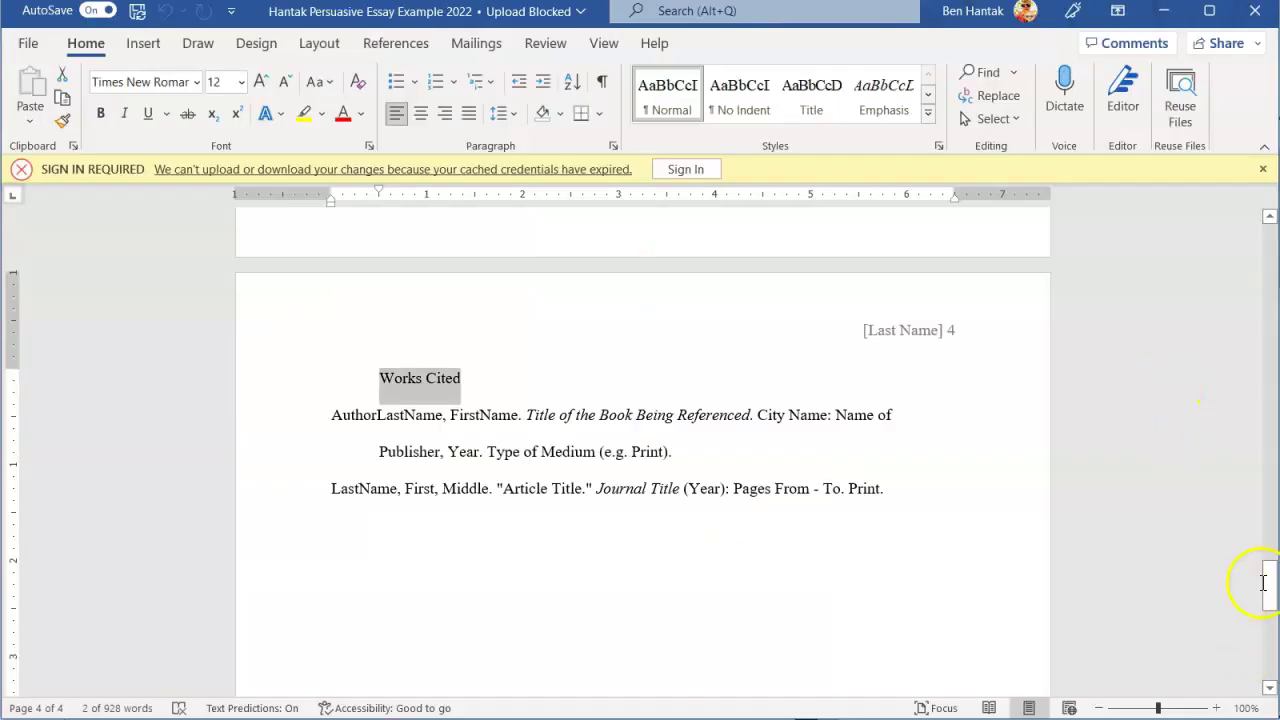
drag(1268, 588, 1264, 210)
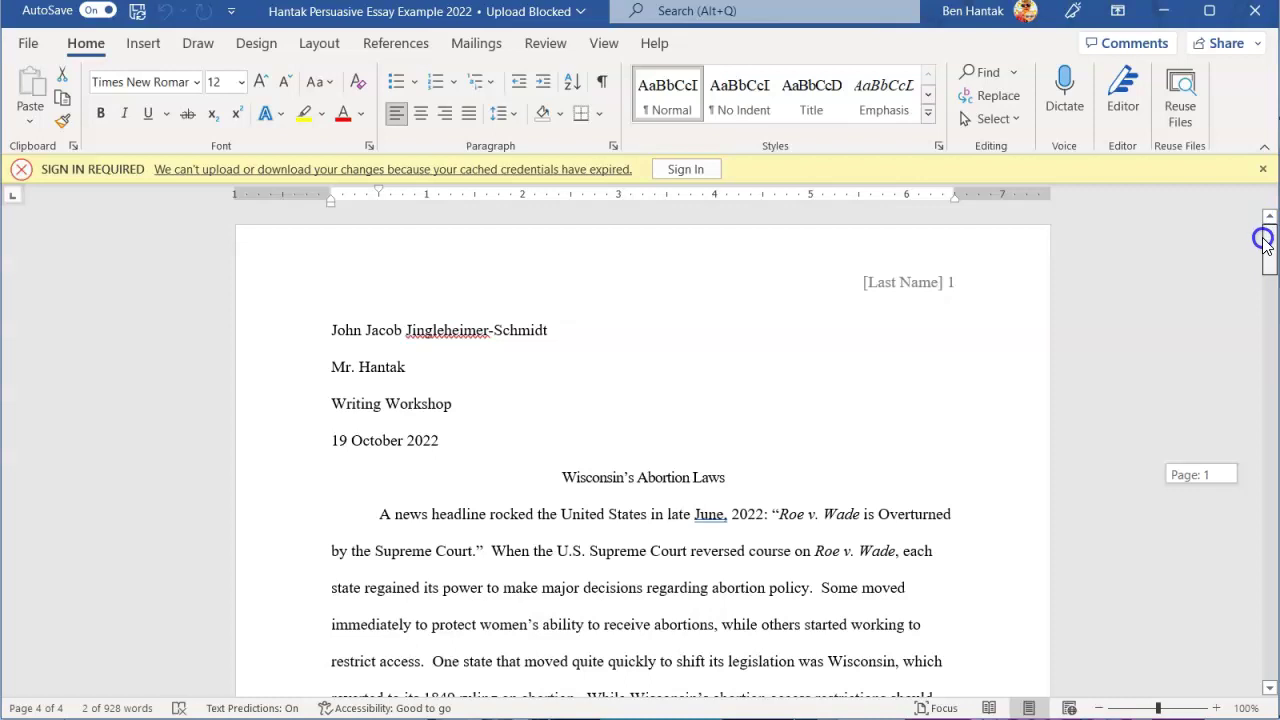
drag(1263, 250, 1269, 299)
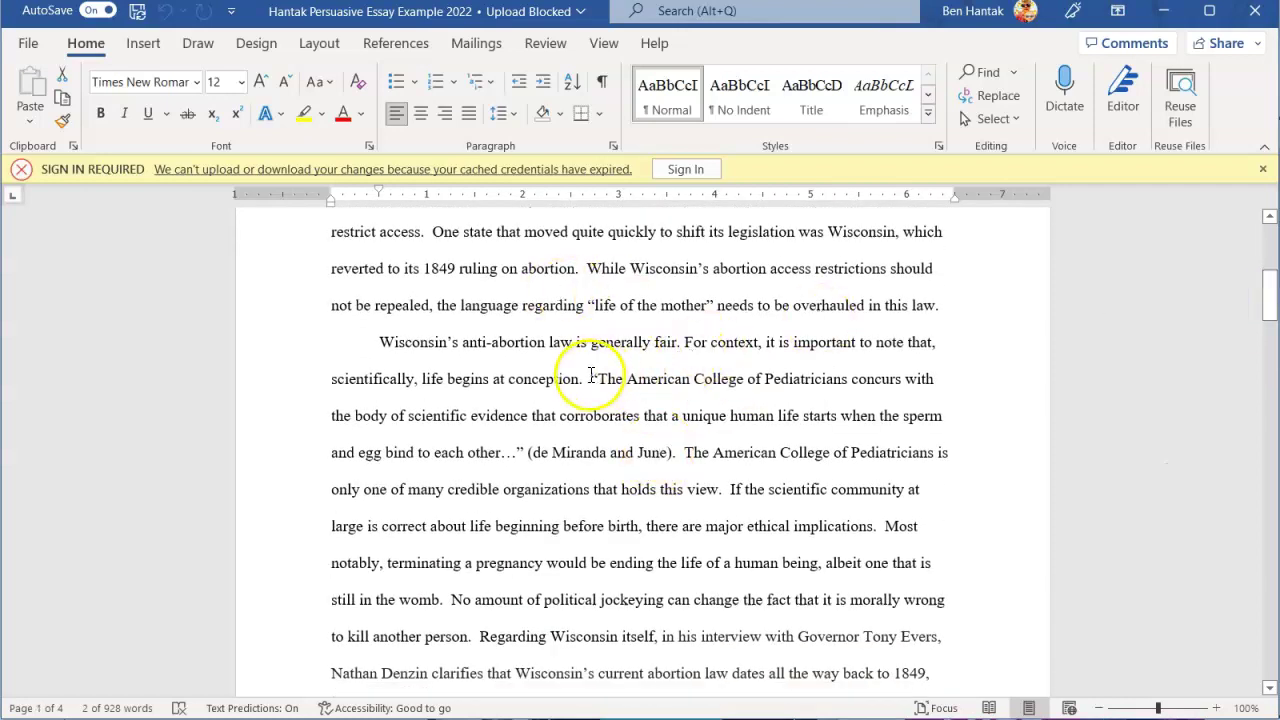
drag(613, 386, 521, 452)
key(ctrl+c)
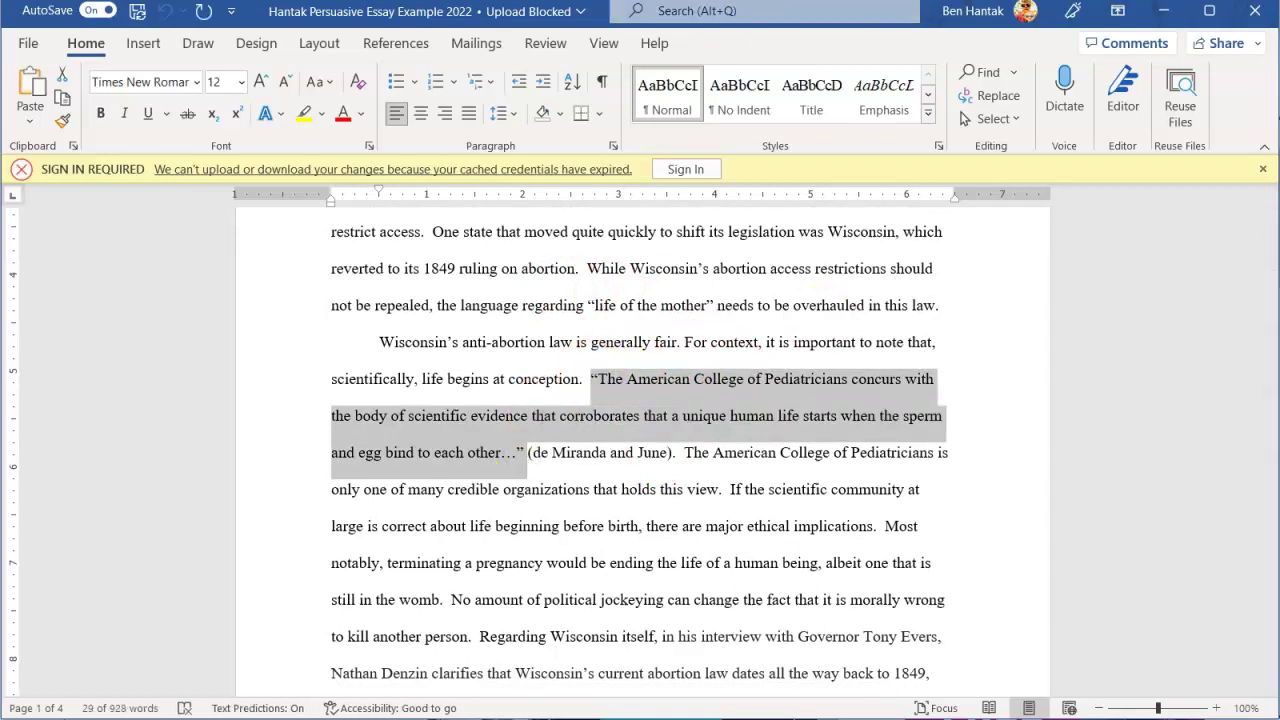
Search the web for the copied quotation in a new browser tab and open the "When Human Life Begins" result.
key(alt+Tab)
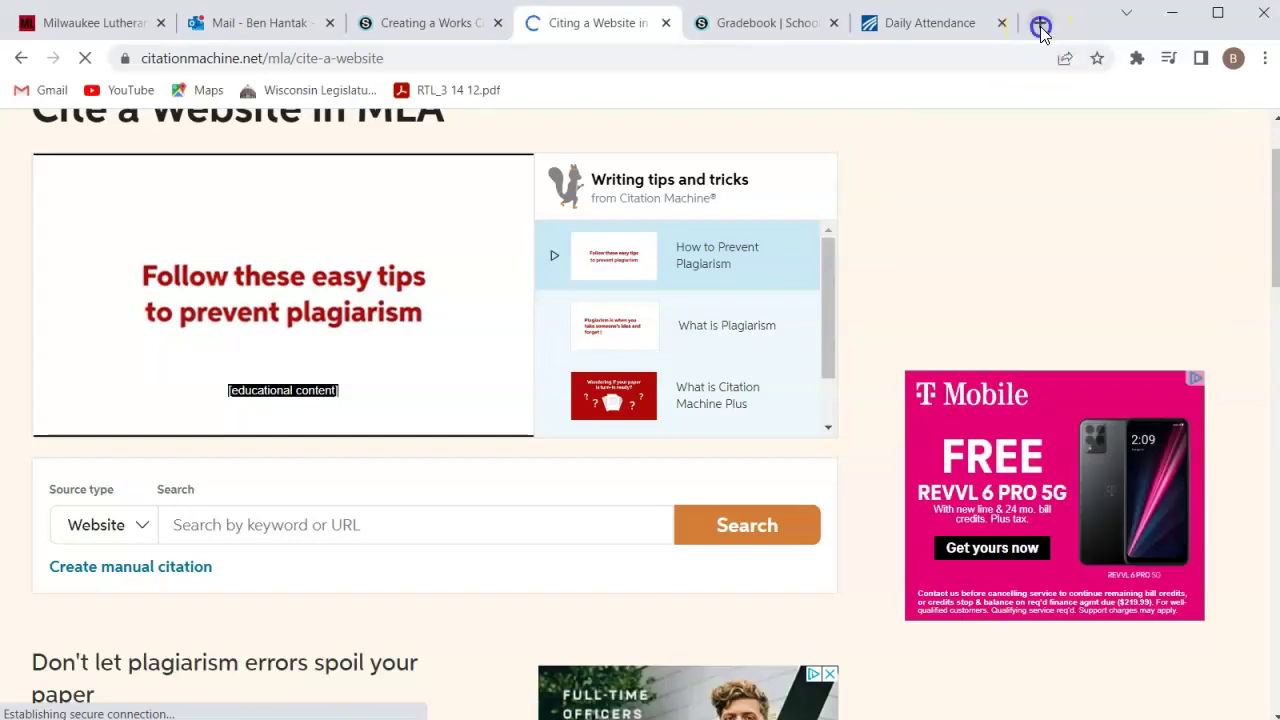
click(1040, 22)
key(ctrl+v)
key(Return)
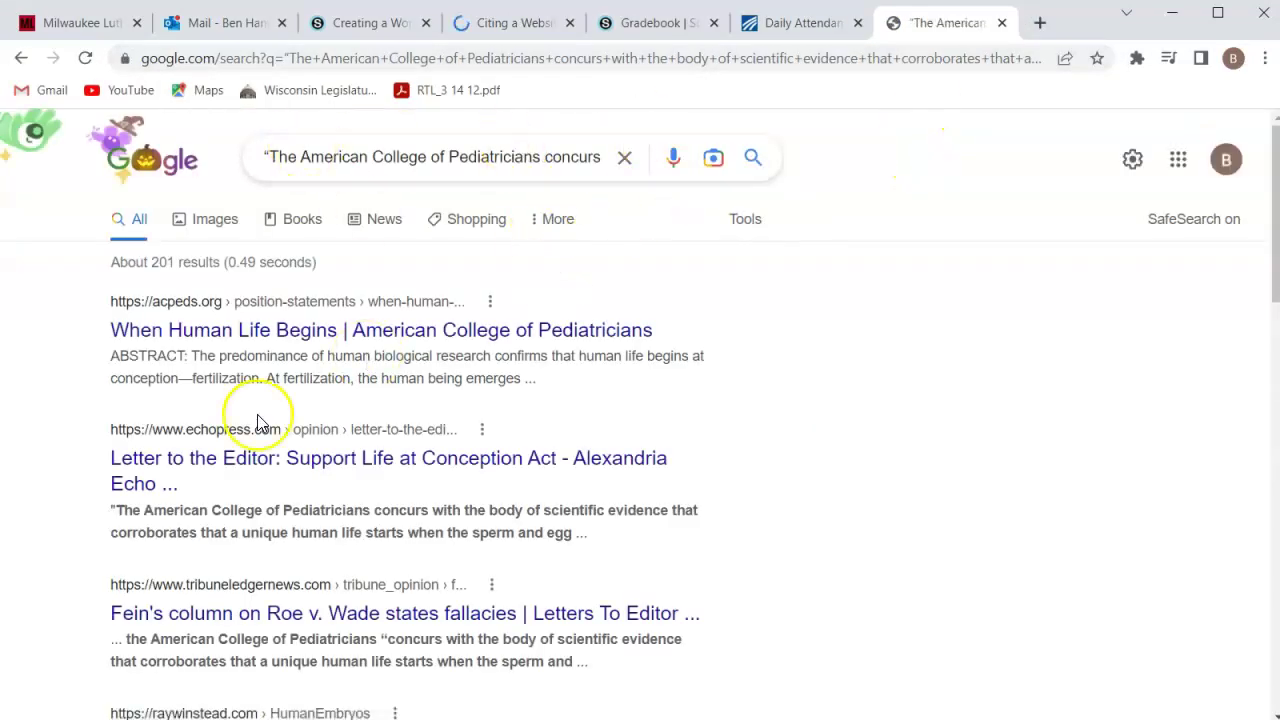
click(240, 343)
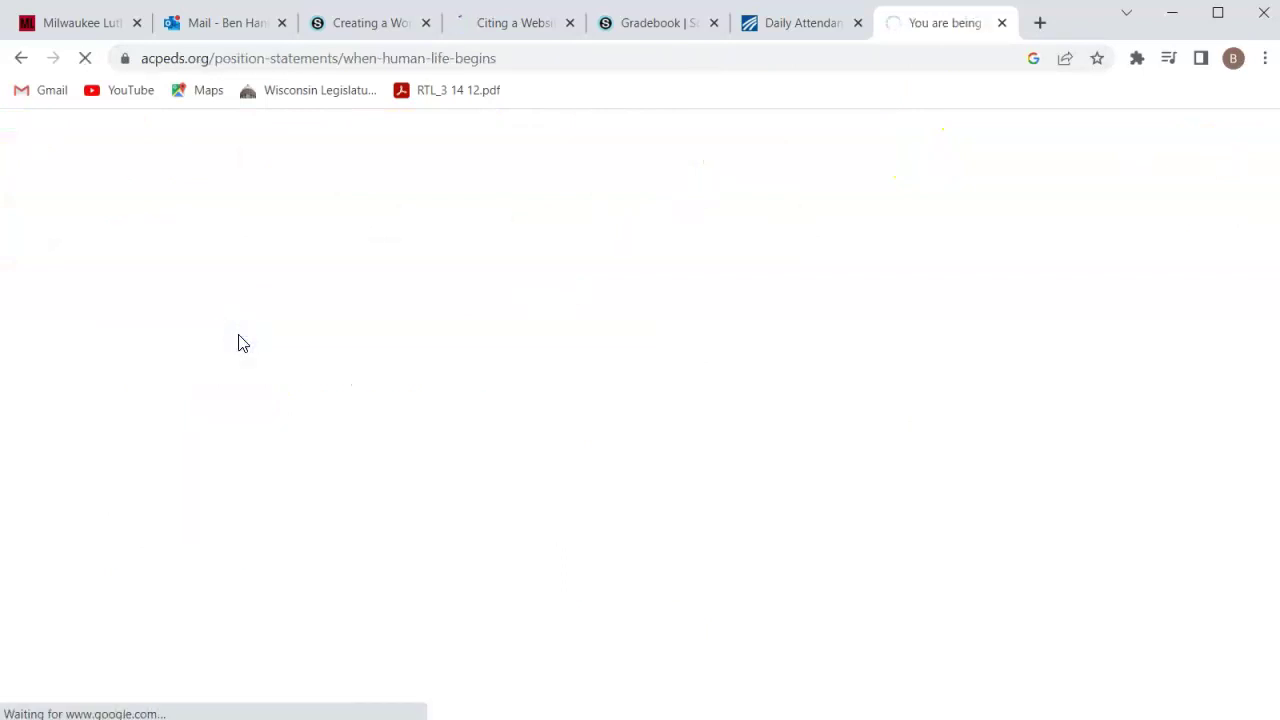
Find the original author's surname in the article and copy the page's web address.
key(ctrl+f)
text(Miranda)
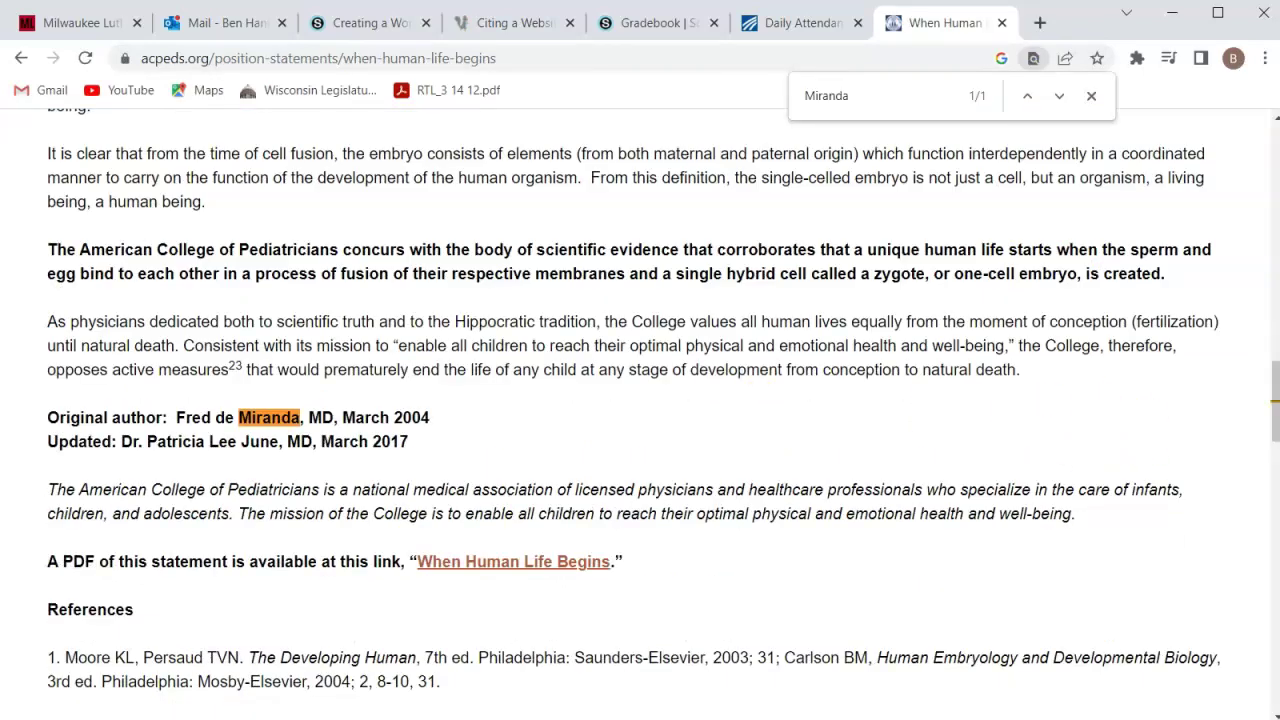
drag(1270, 380, 1272, 120)
click(524, 50)
key(ctrl+c)
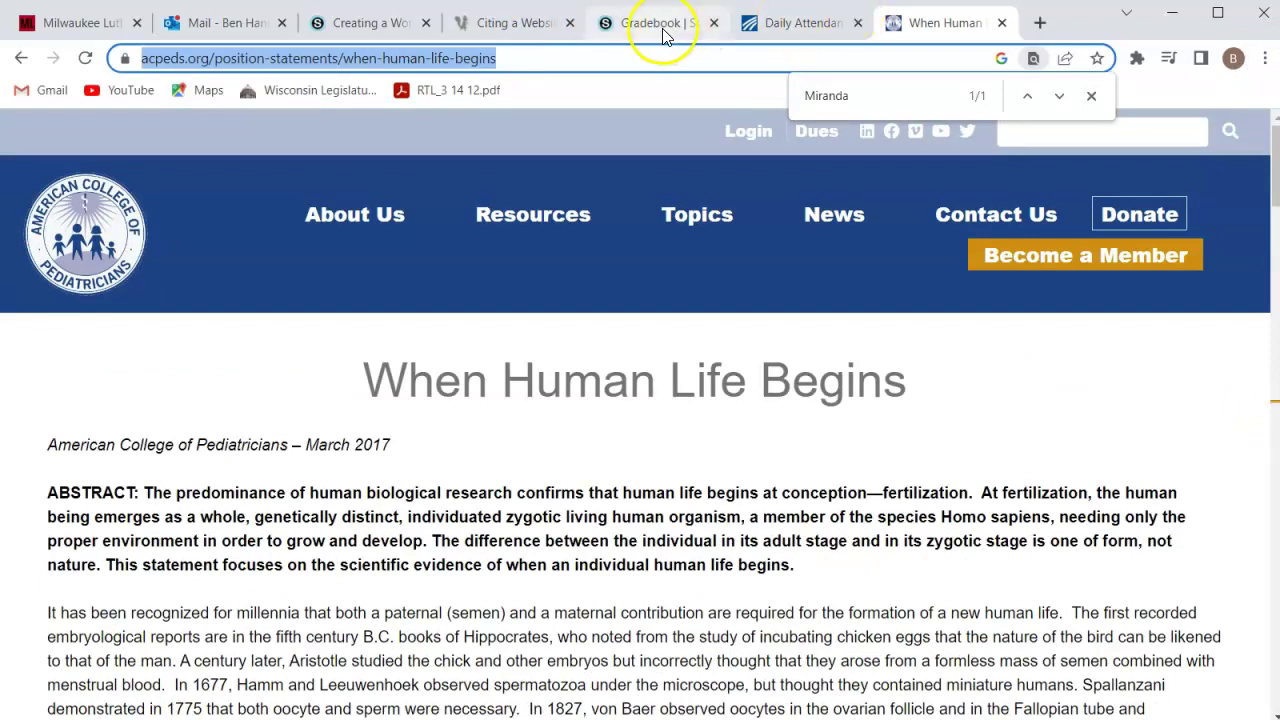
click(508, 24)
click(320, 532)
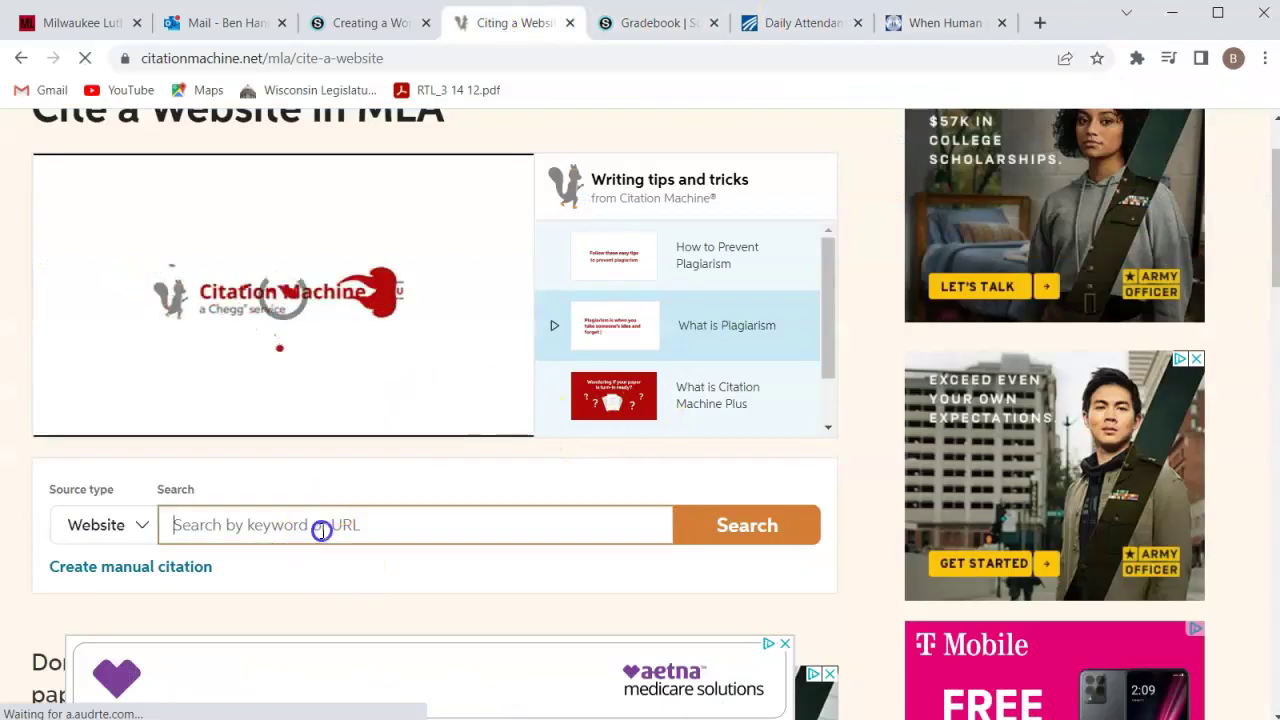
key(ctrl+v)
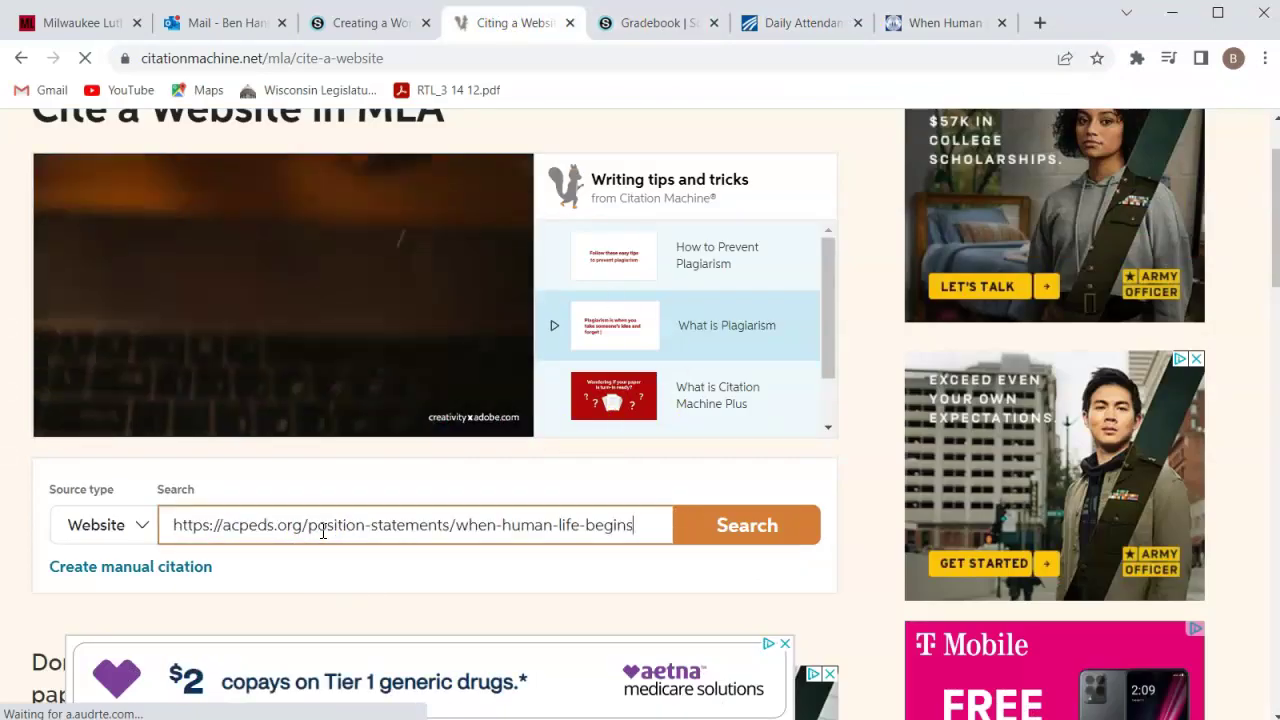
click(728, 525)
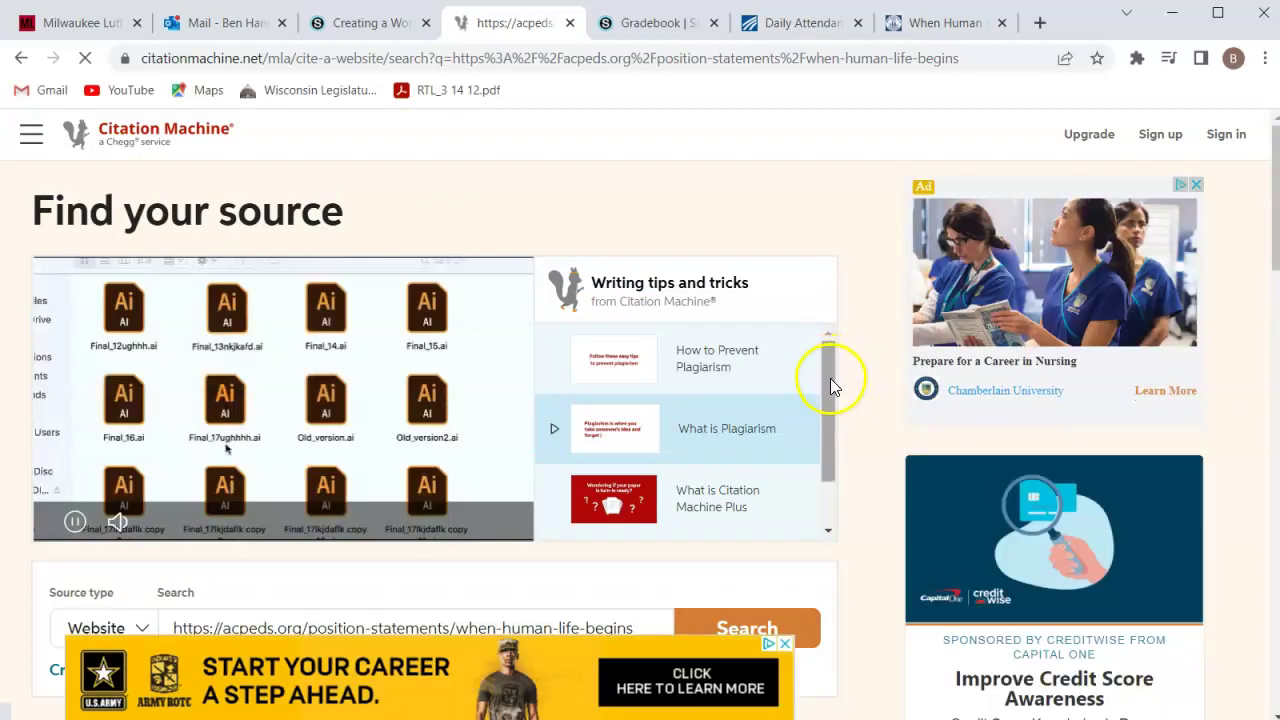
Try to cite the found acpeds.org page, continuing past the source review to the website details form.
drag(830, 380, 863, 351)
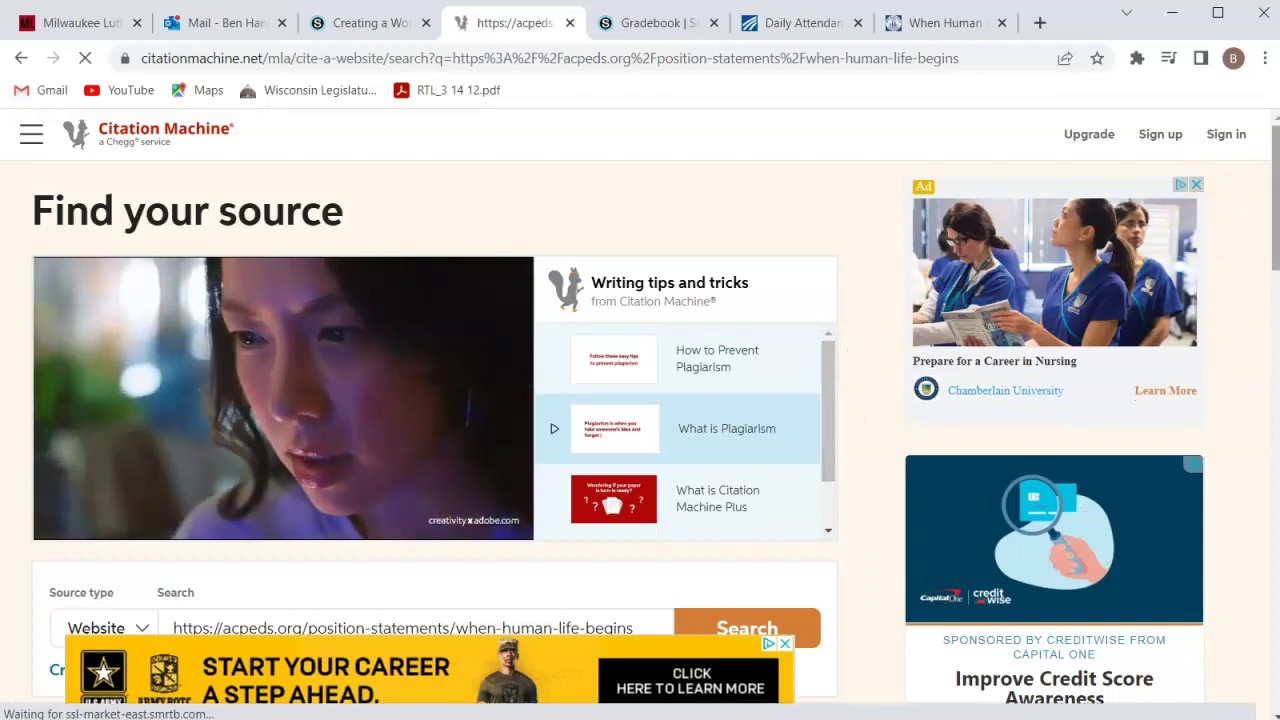
drag(1275, 172, 1276, 265)
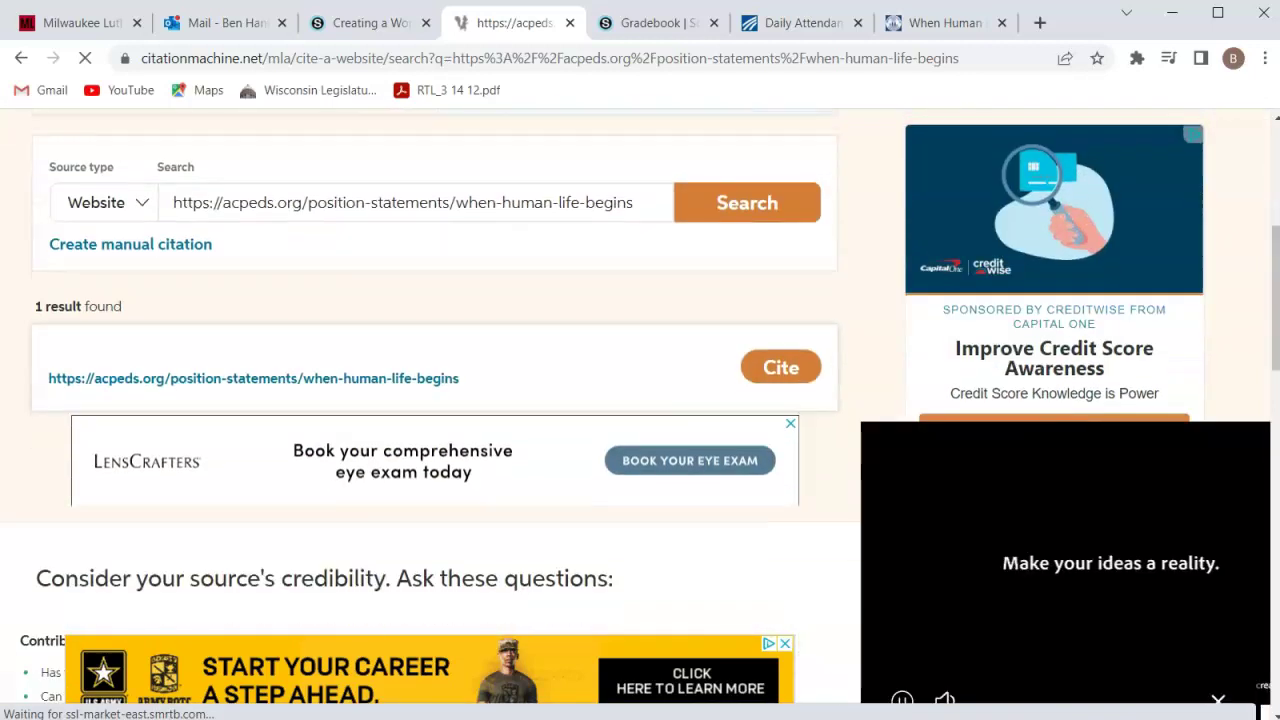
click(781, 368)
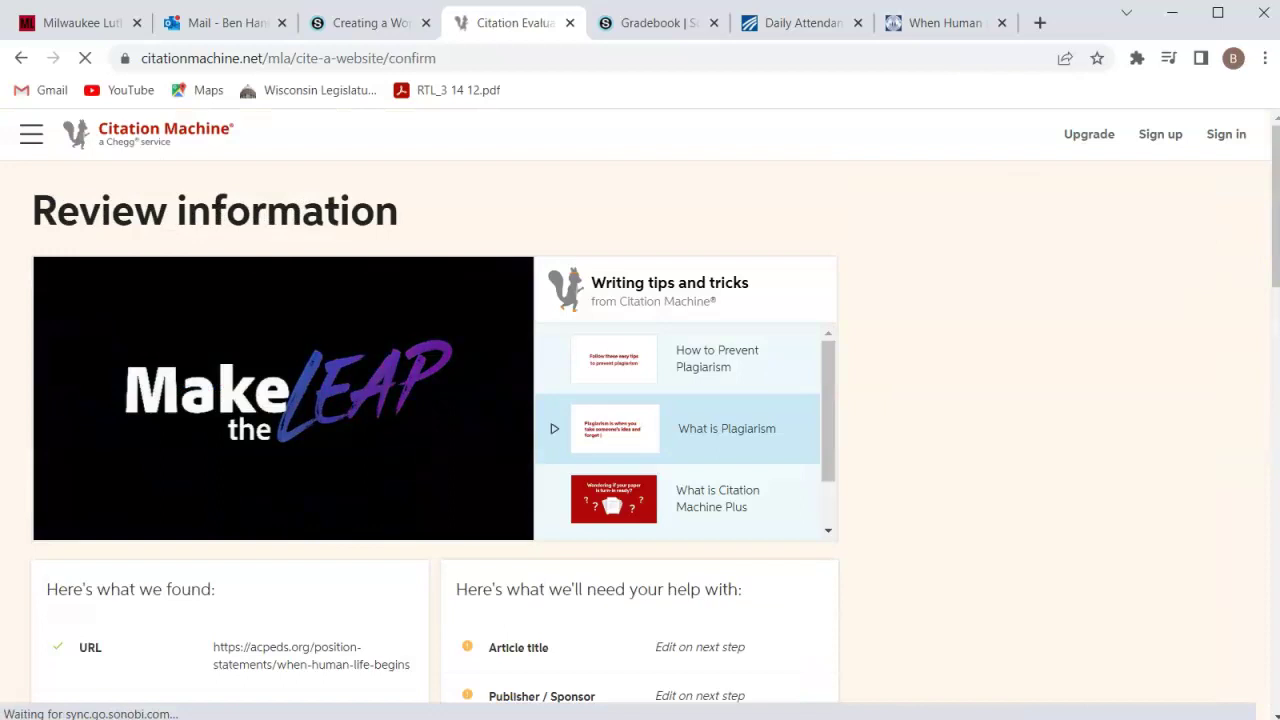
drag(1272, 166, 1275, 238)
scroll(994, 357, down, 2)
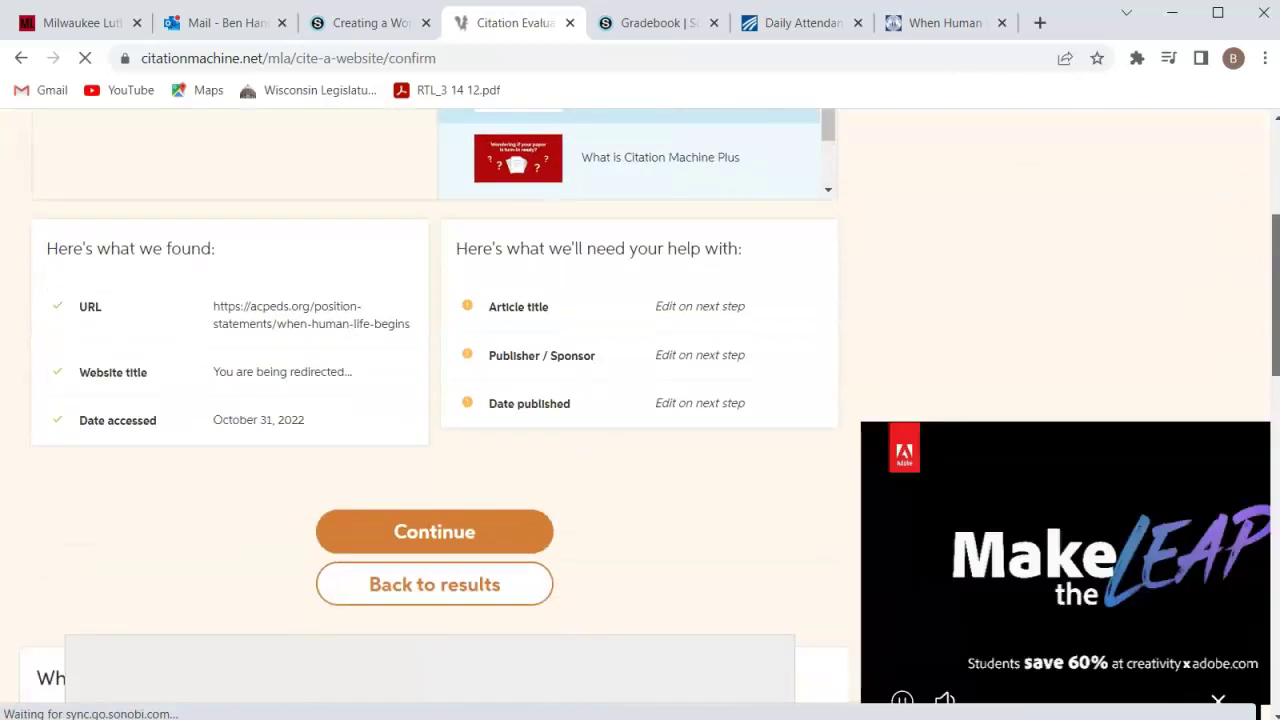
click(497, 395)
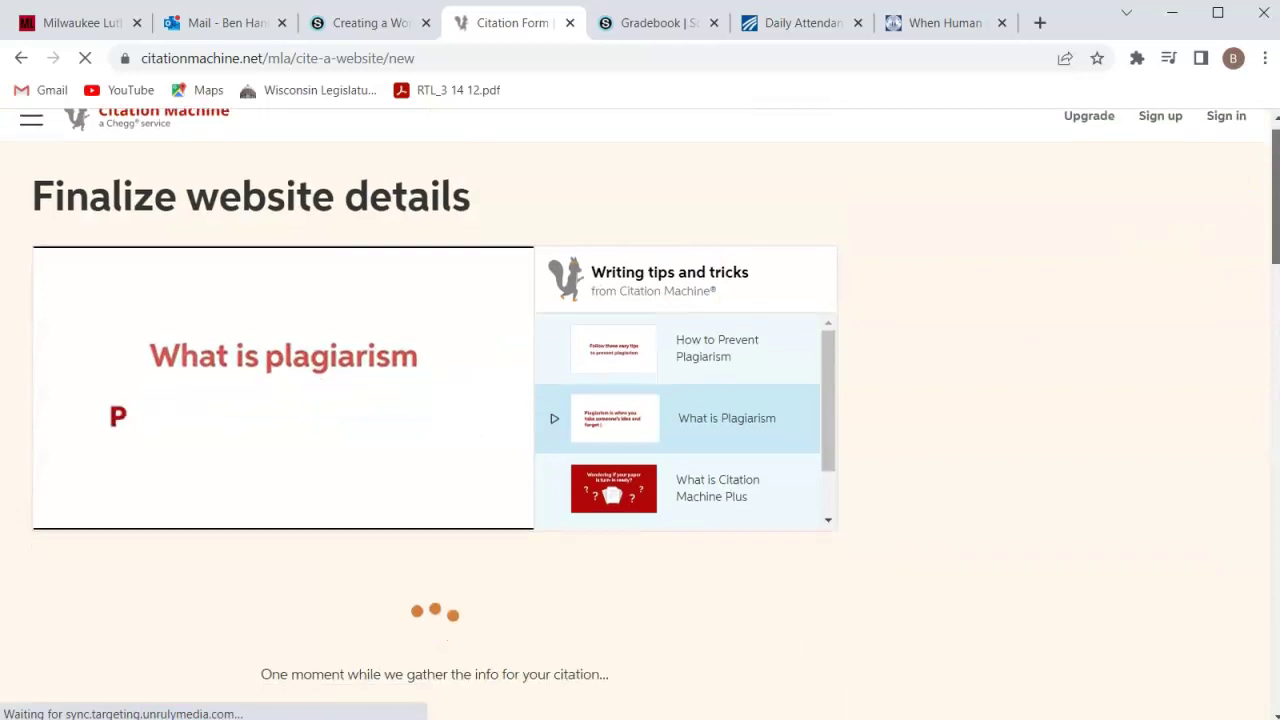
scroll(1275, 182, down, 3)
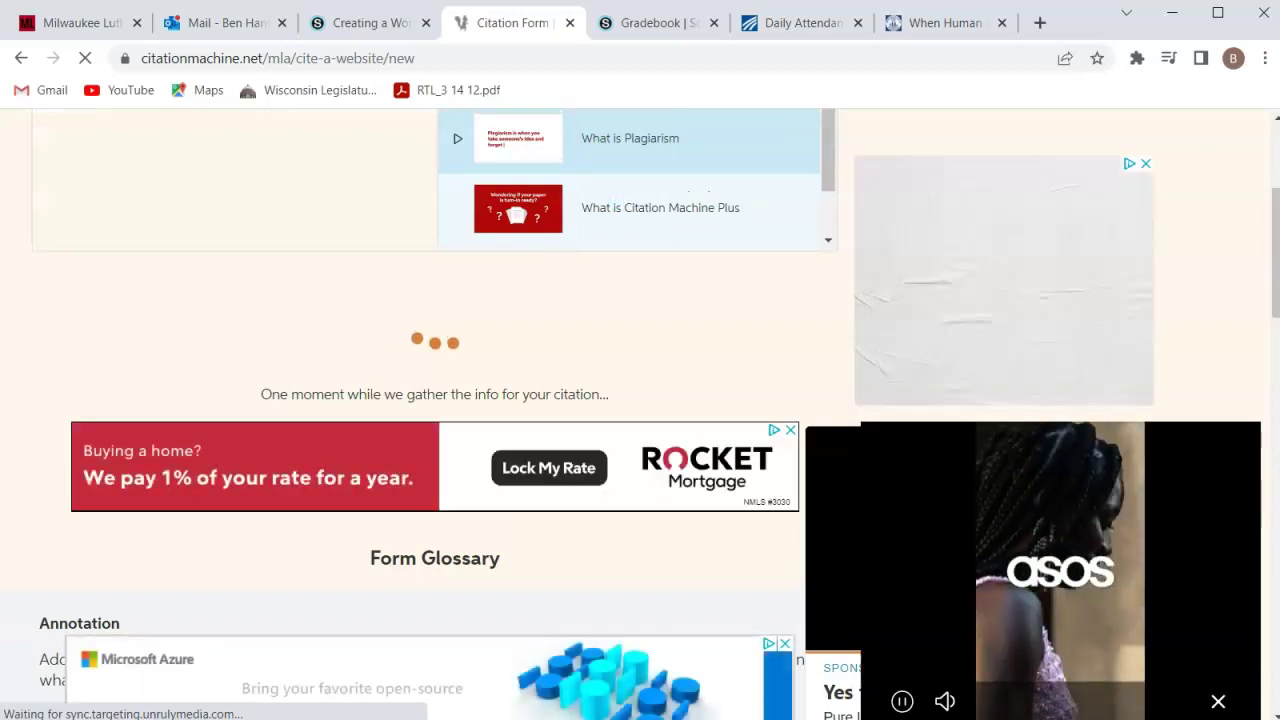
click(1218, 701)
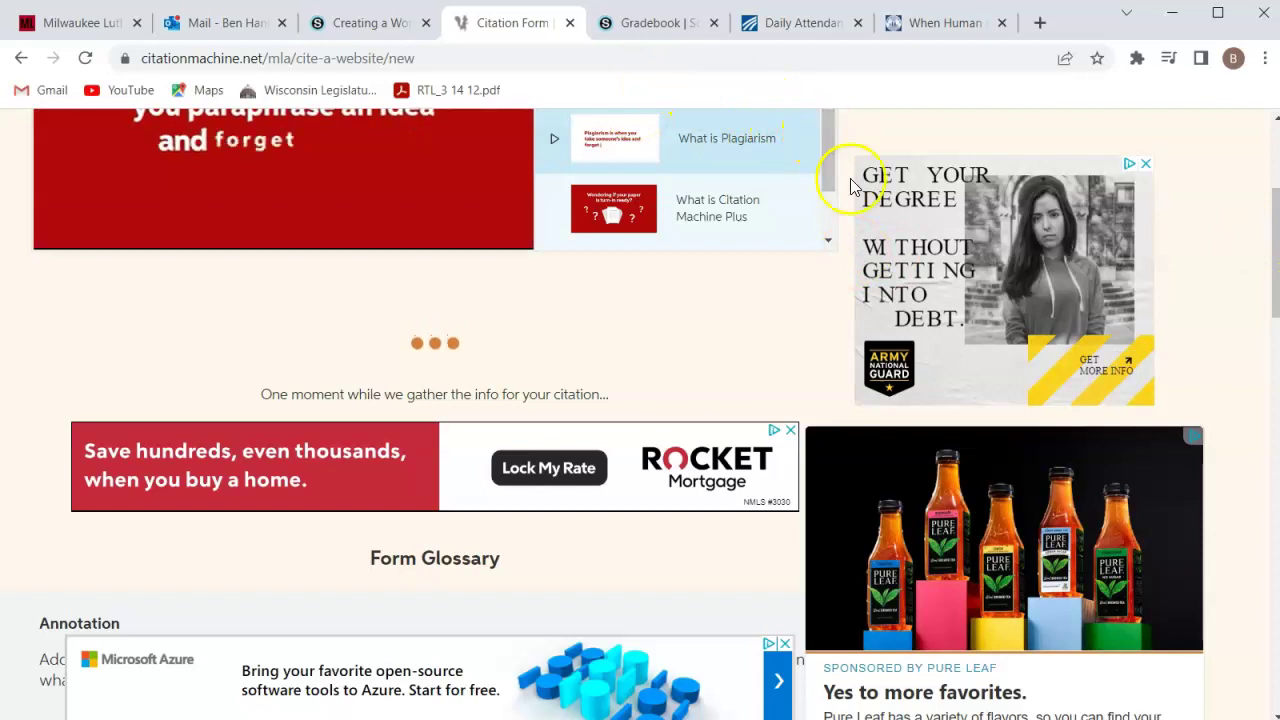
drag(1276, 242, 1272, 195)
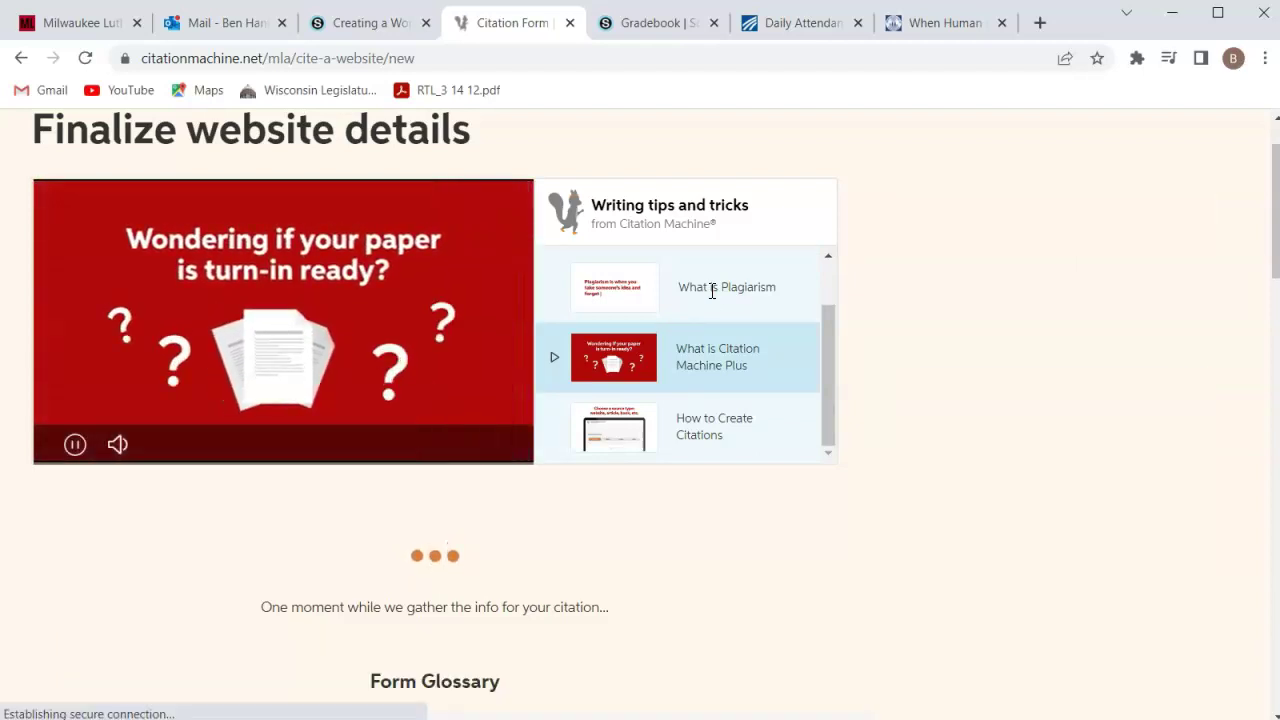
Close Citation Machine and open the Scribbr MLA citation generator through the link on the course page.
click(570, 22)
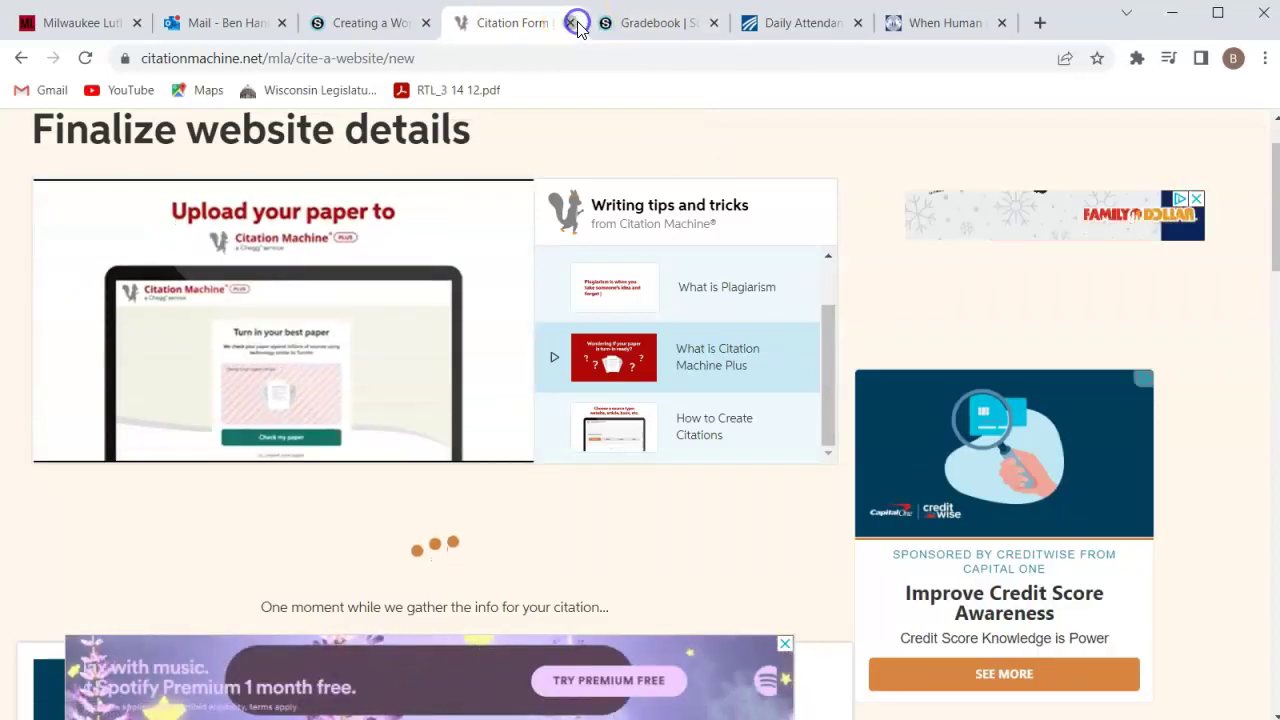
click(390, 25)
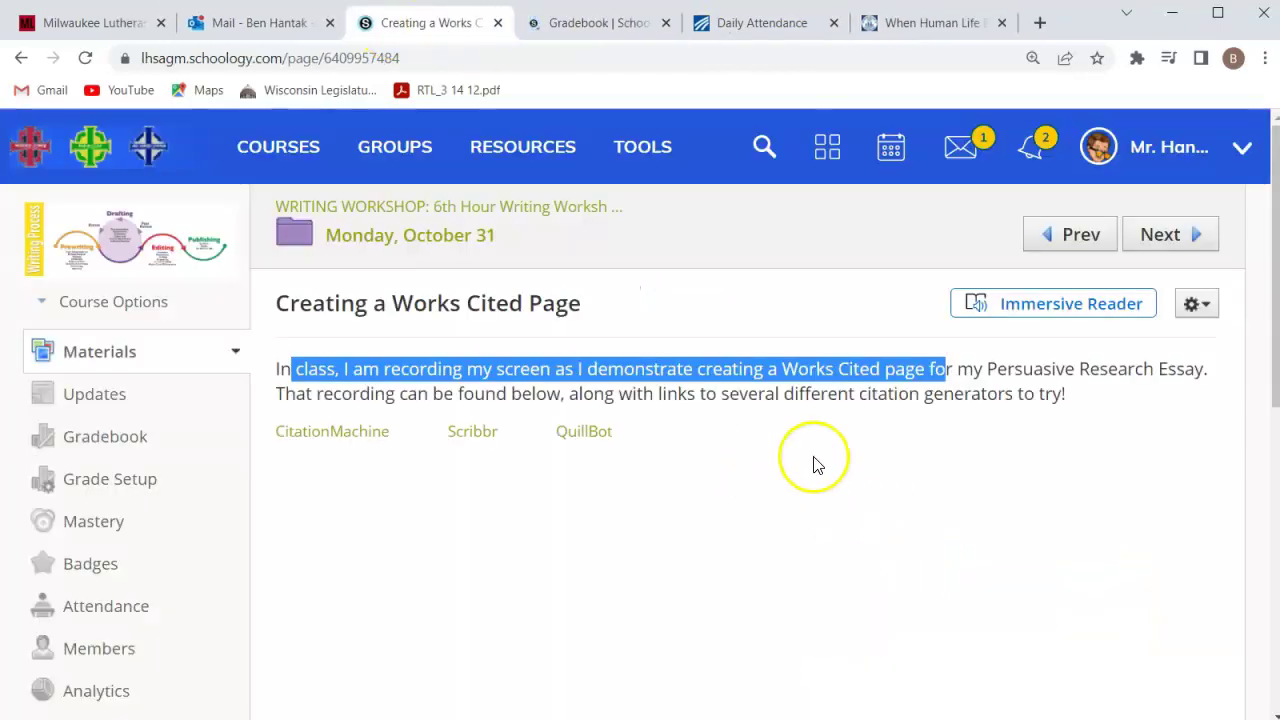
click(486, 438)
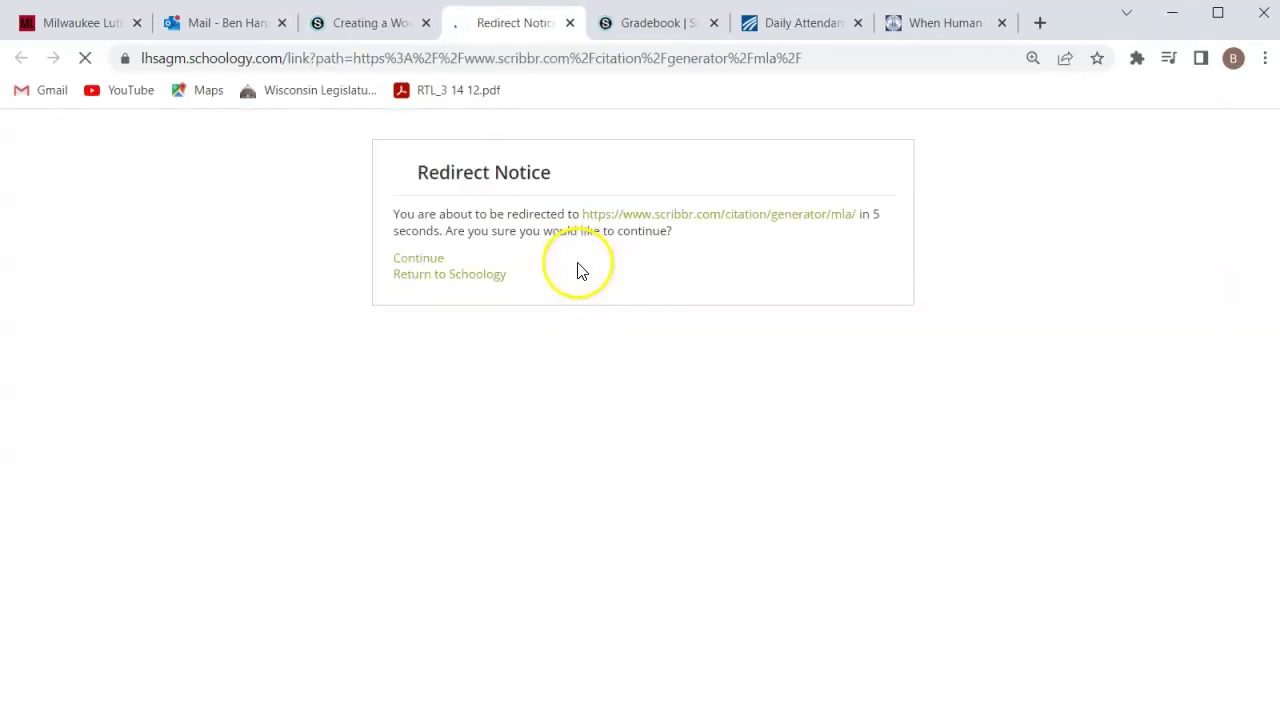
click(356, 296)
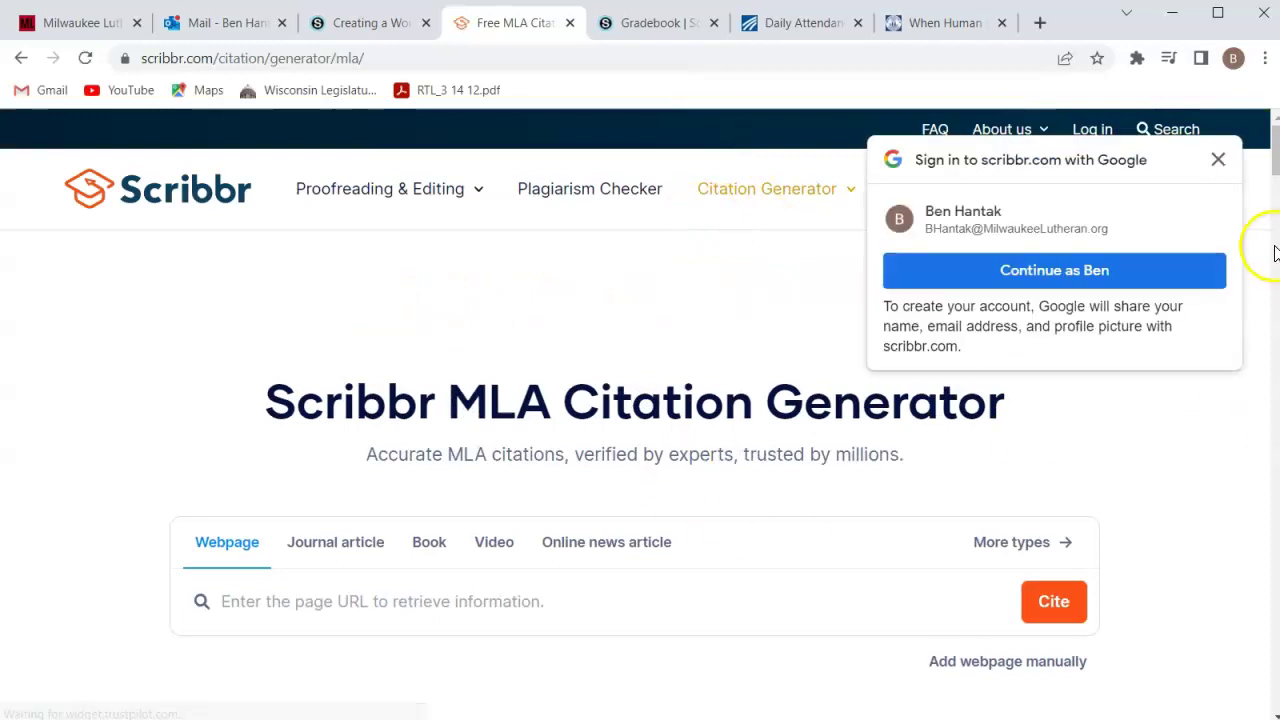
drag(1276, 142, 1276, 148)
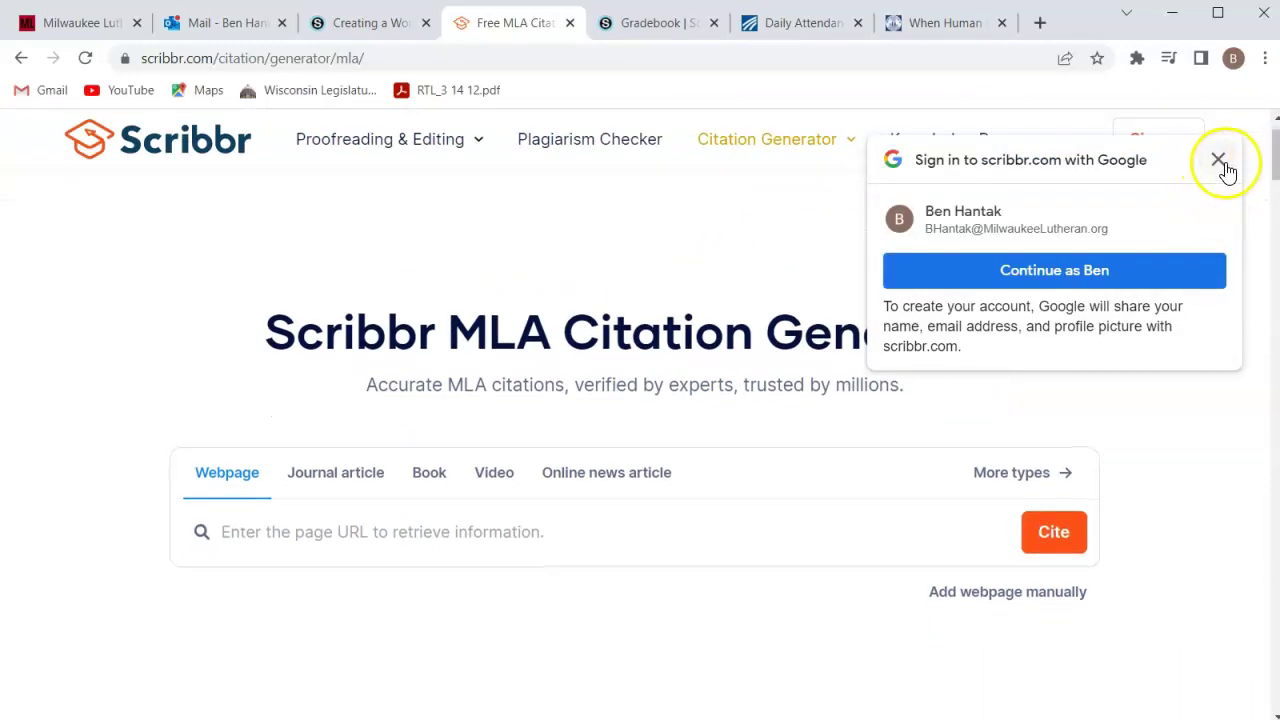
click(1218, 160)
click(288, 522)
text(https://acpeds.org/position-statements/when-human-life-begins)
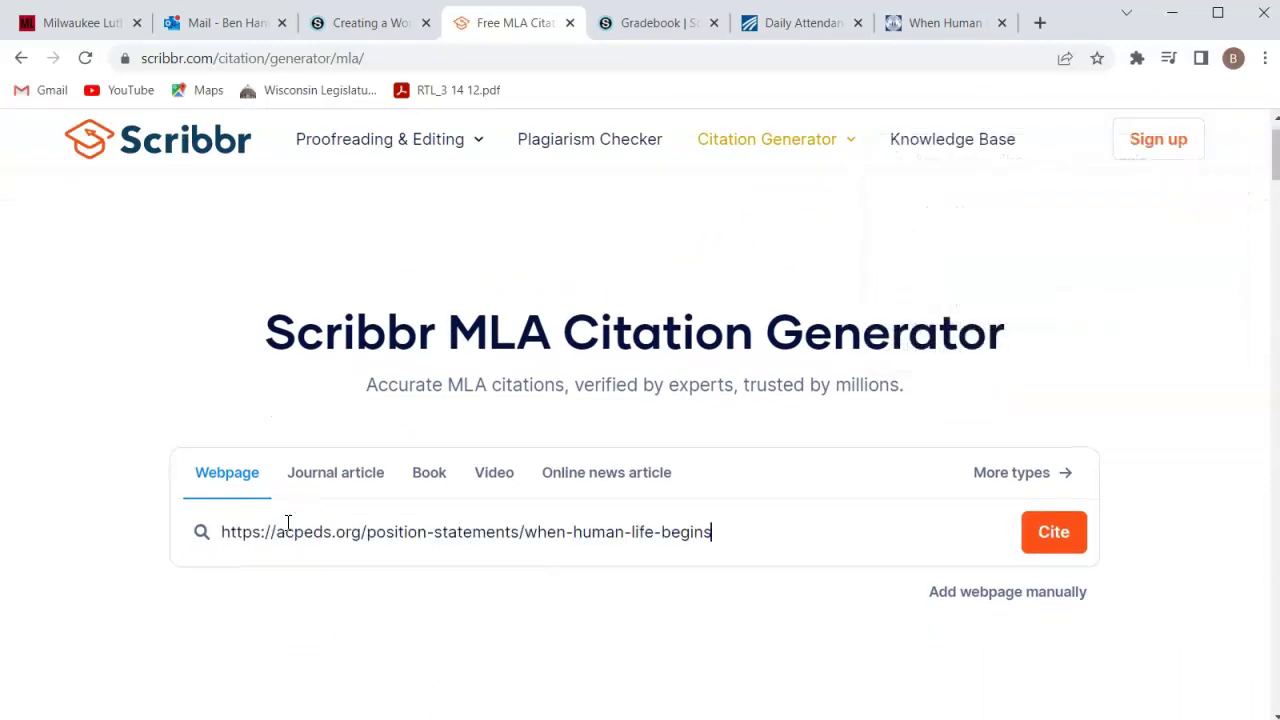
click(1052, 538)
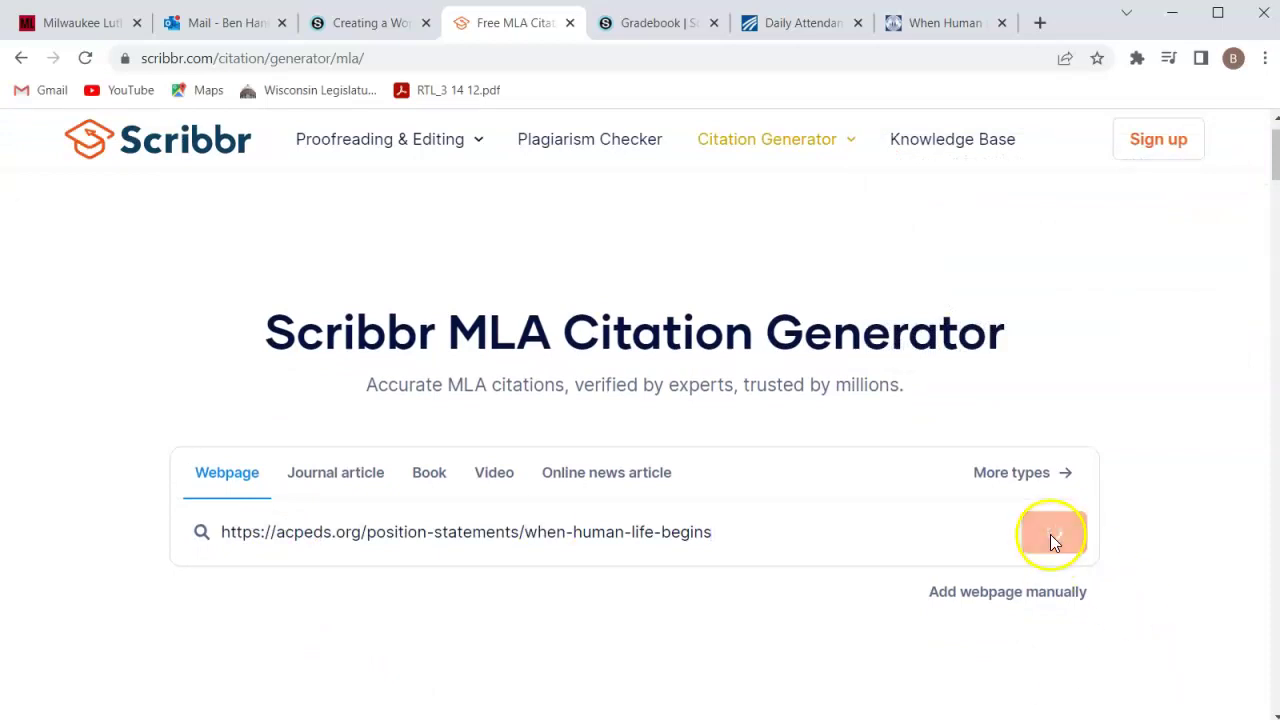
Return to the Scribbr generator's start page and retry the lookup of the acpeds.org article address.
click(22, 57)
click(406, 458)
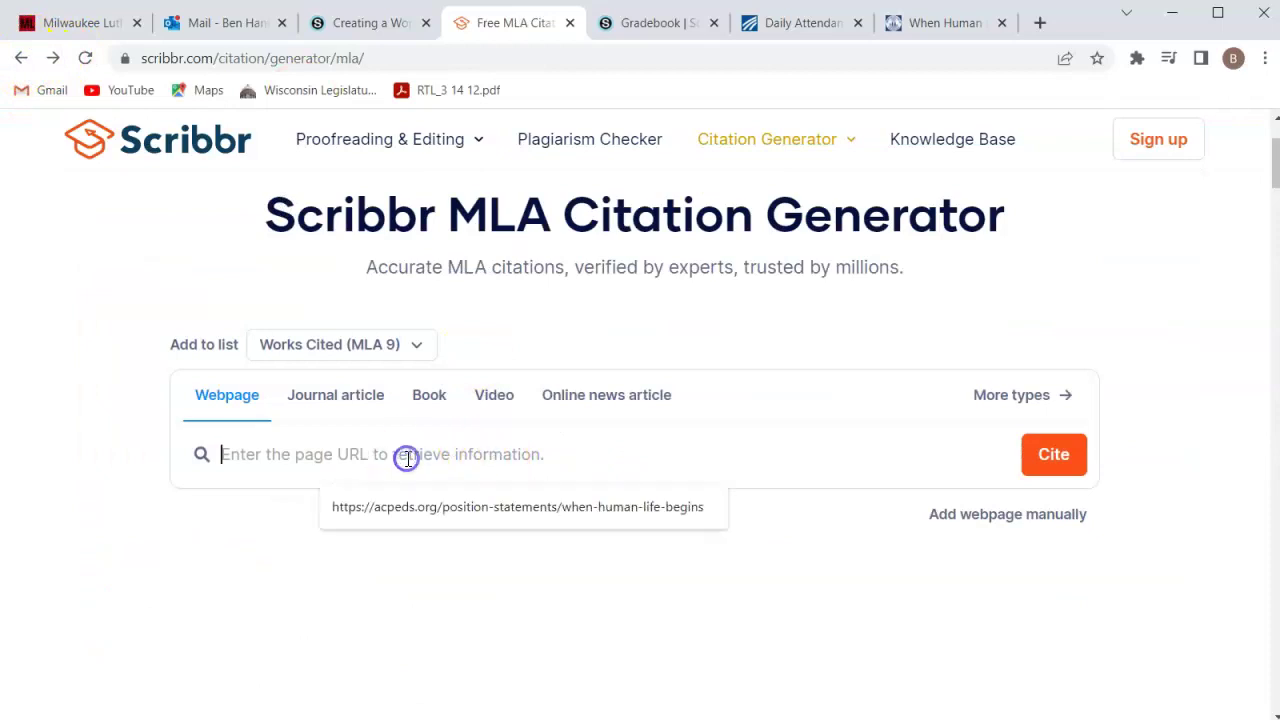
key(Down)
key(Return)
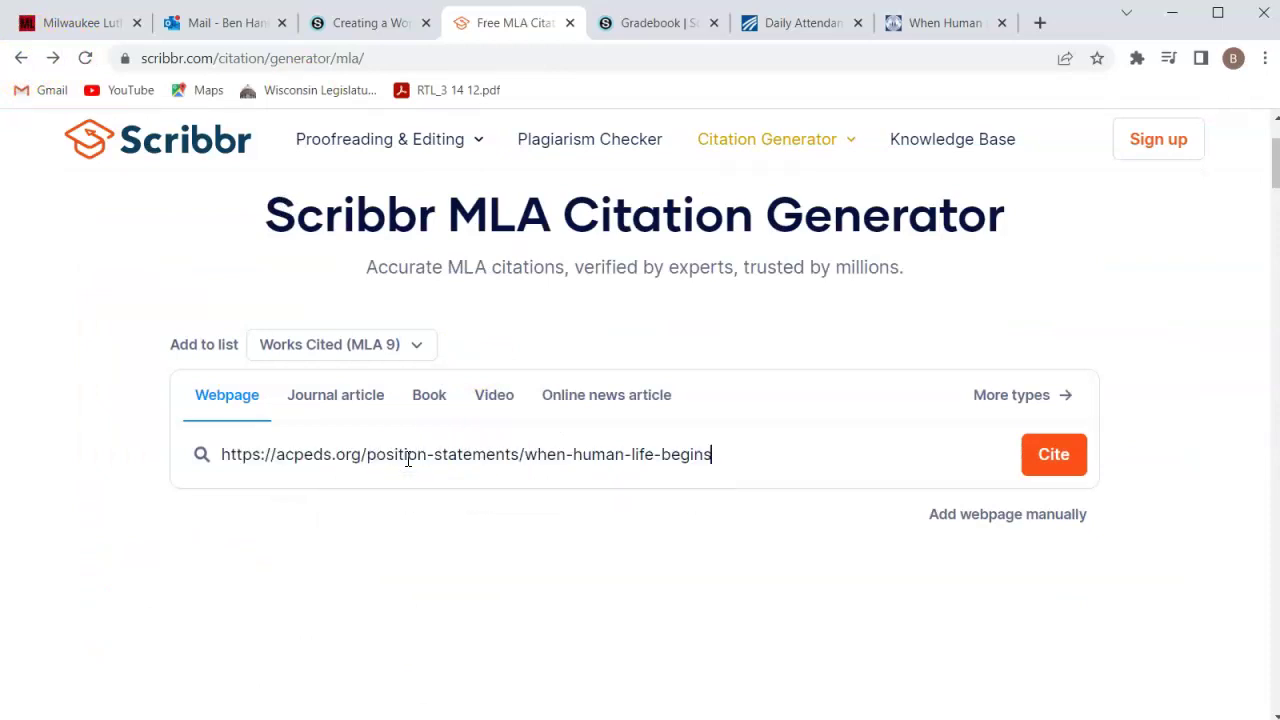
click(1049, 453)
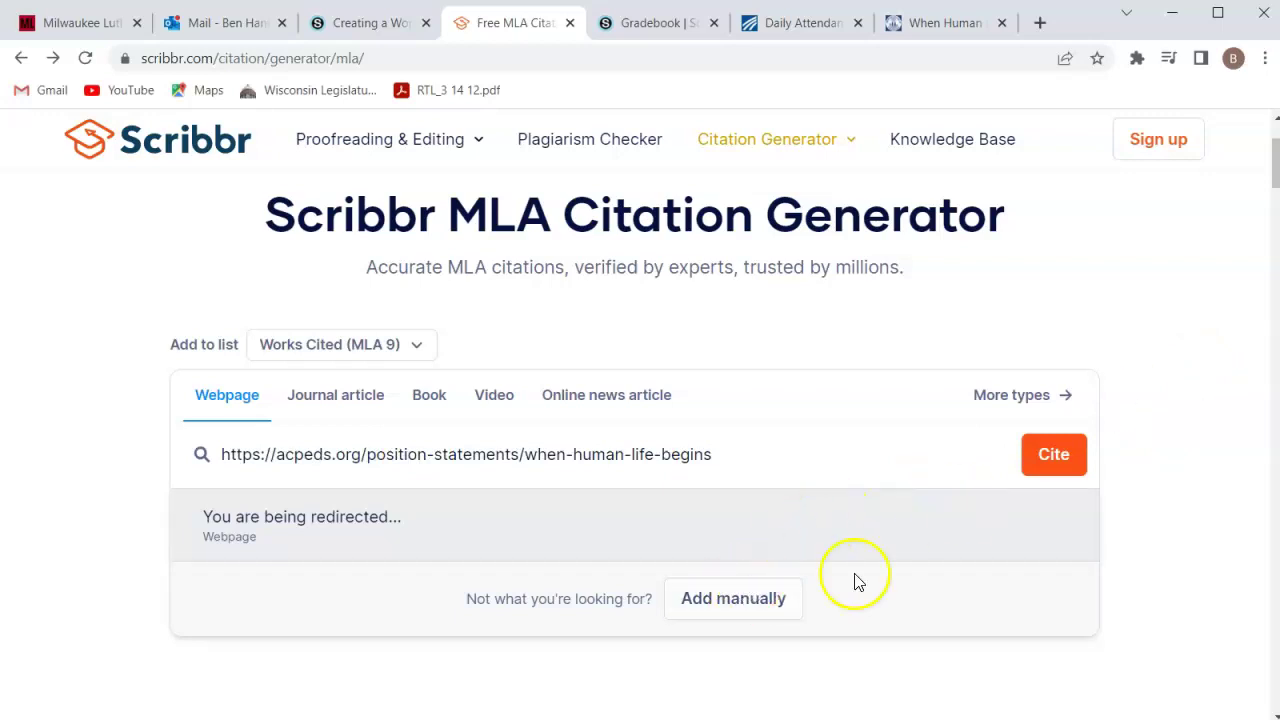
Open Scribbr's manual entry form for a webpage or online article.
click(768, 588)
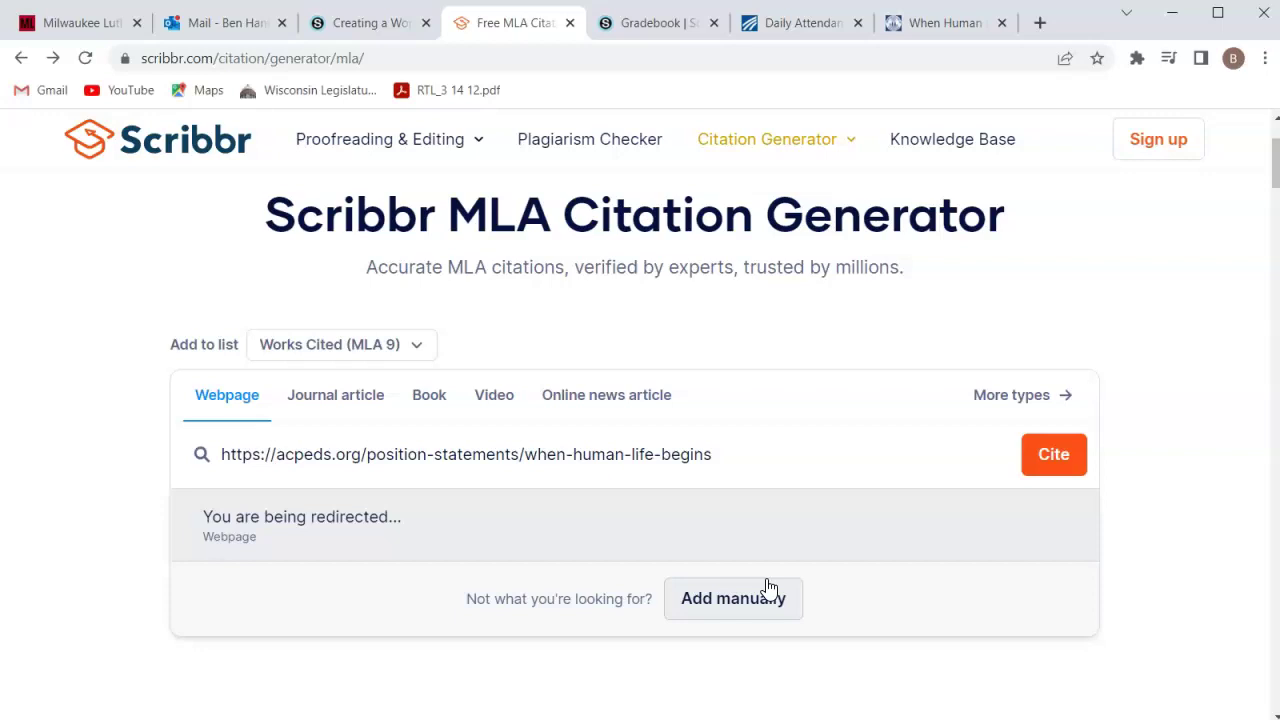
click(740, 598)
click(750, 602)
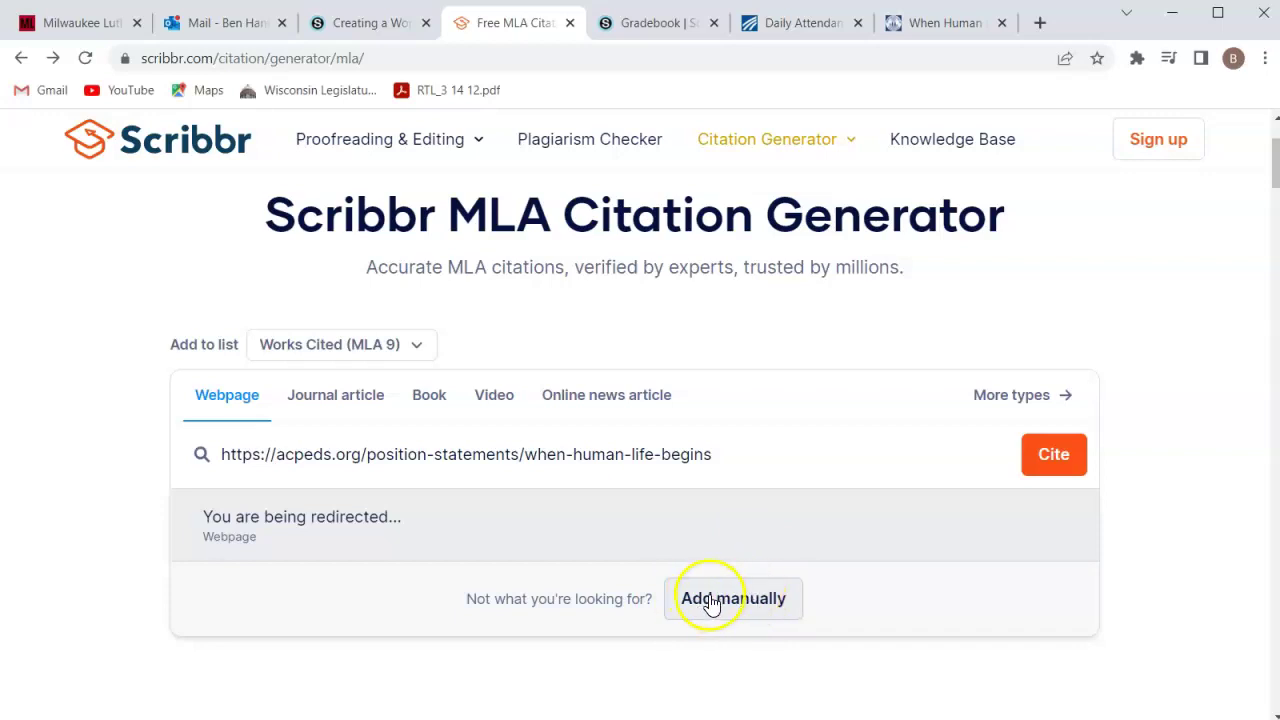
click(1212, 543)
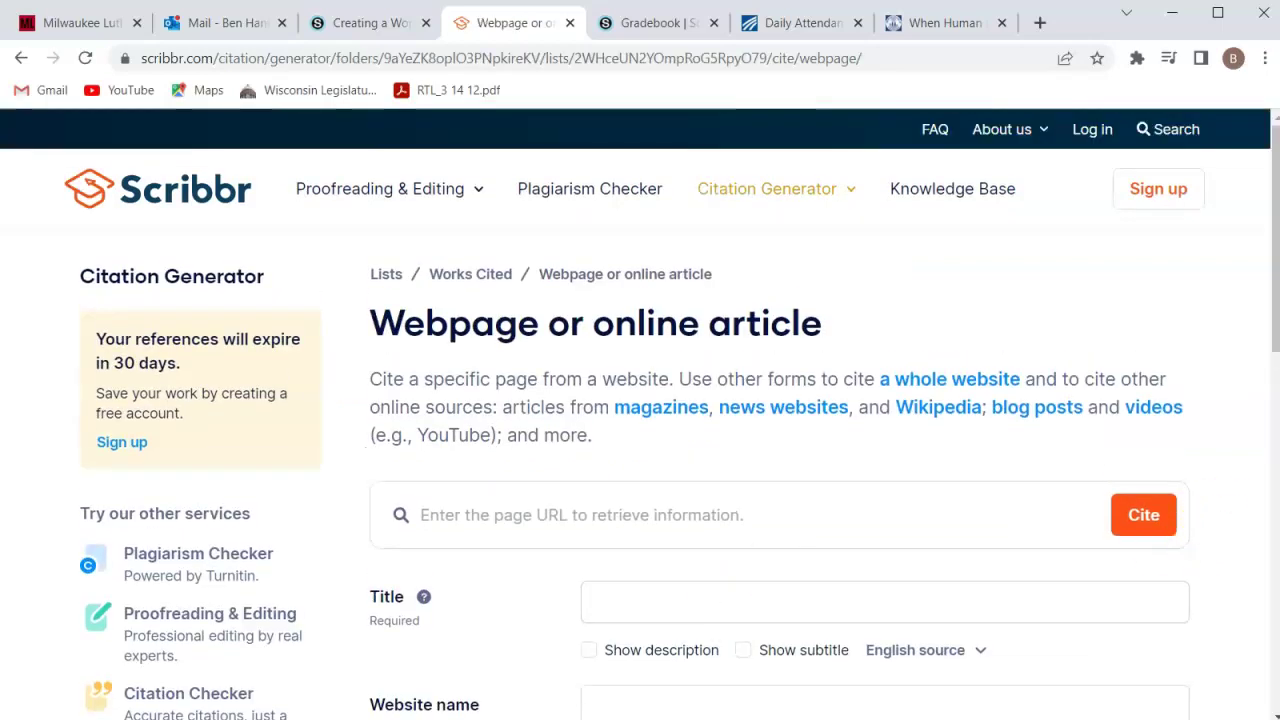
drag(1264, 279, 1272, 372)
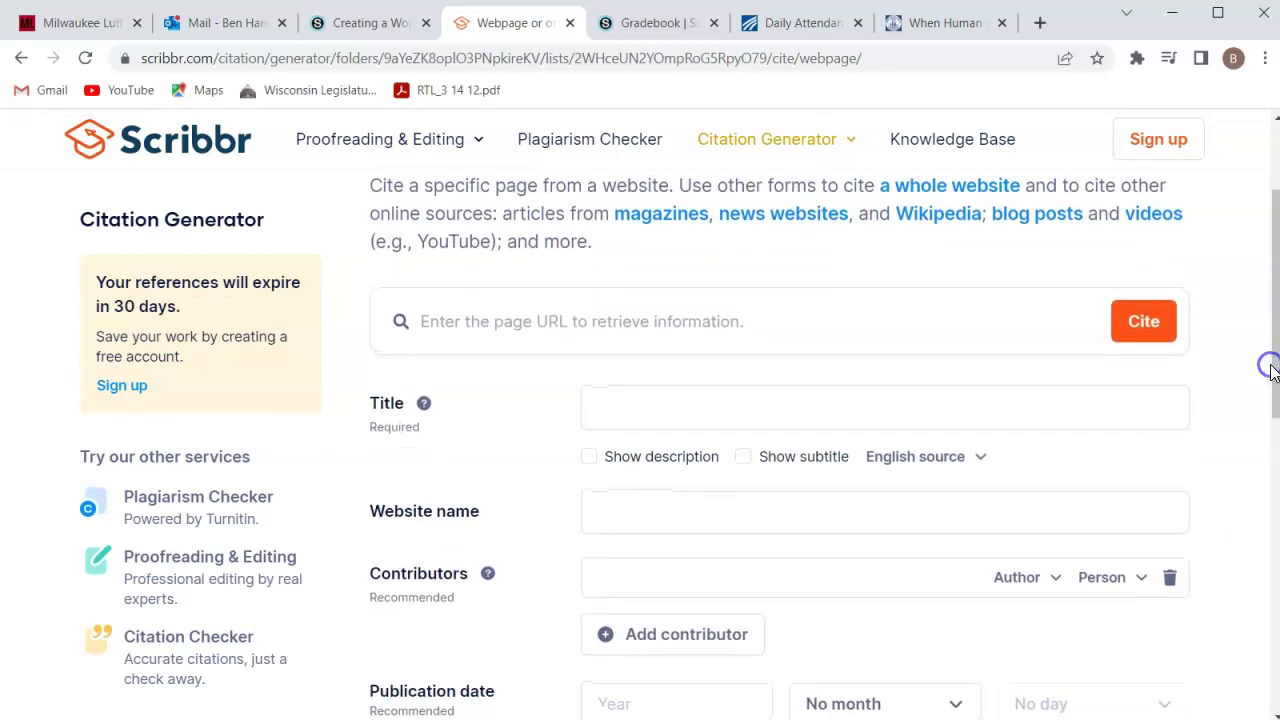
Copy the heading "When Human Life Begins" from the article page and enter it as the title in the Scribbr form.
click(831, 403)
right_click(913, 19)
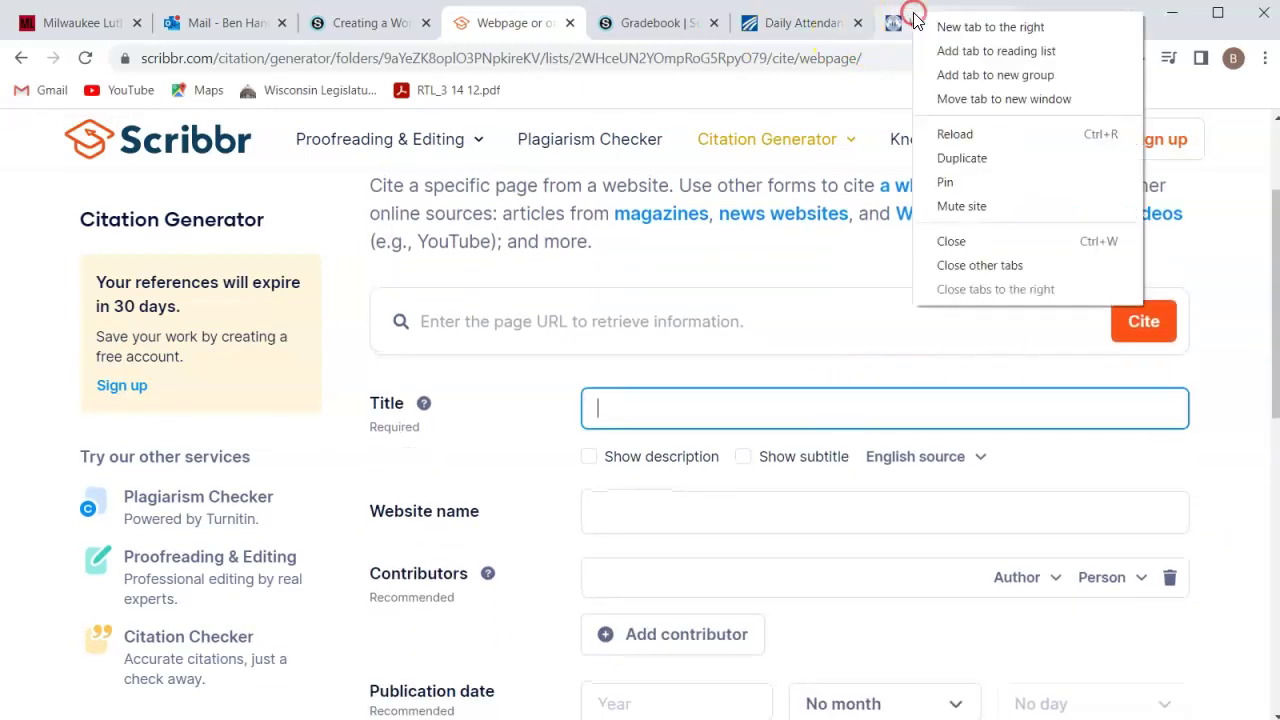
click(895, 30)
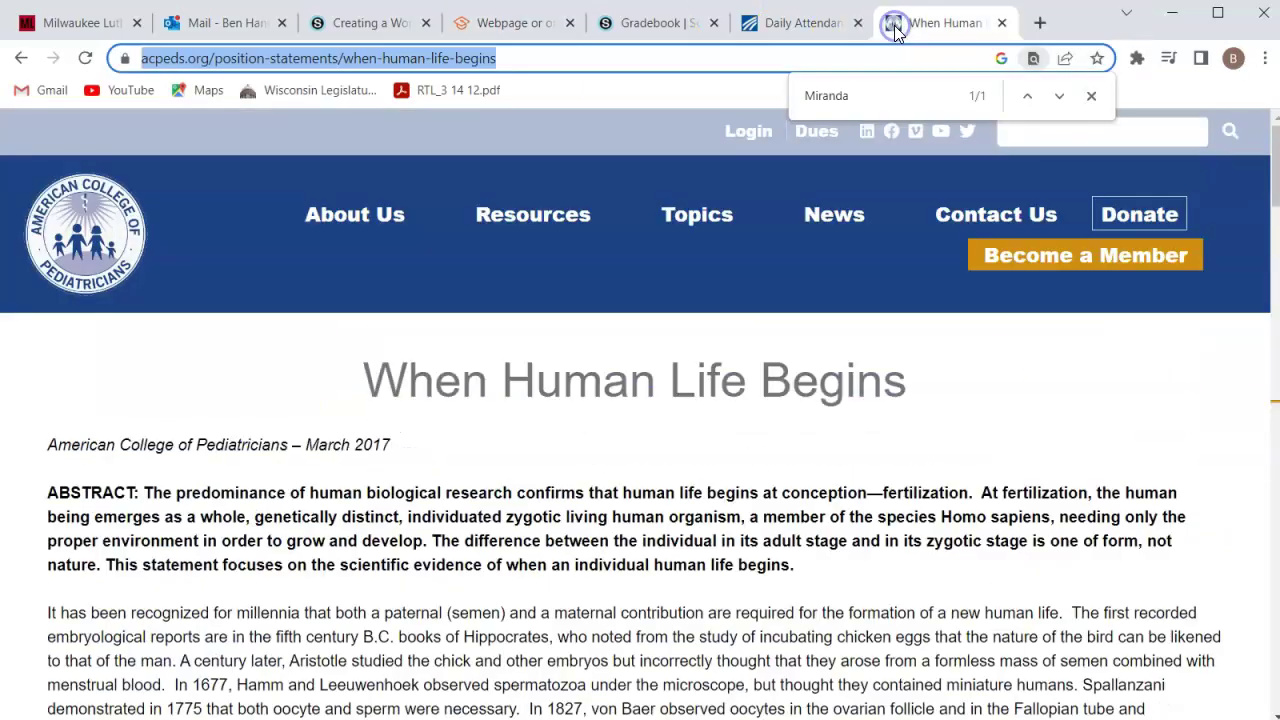
drag(929, 371, 382, 371)
key(ctrl+c)
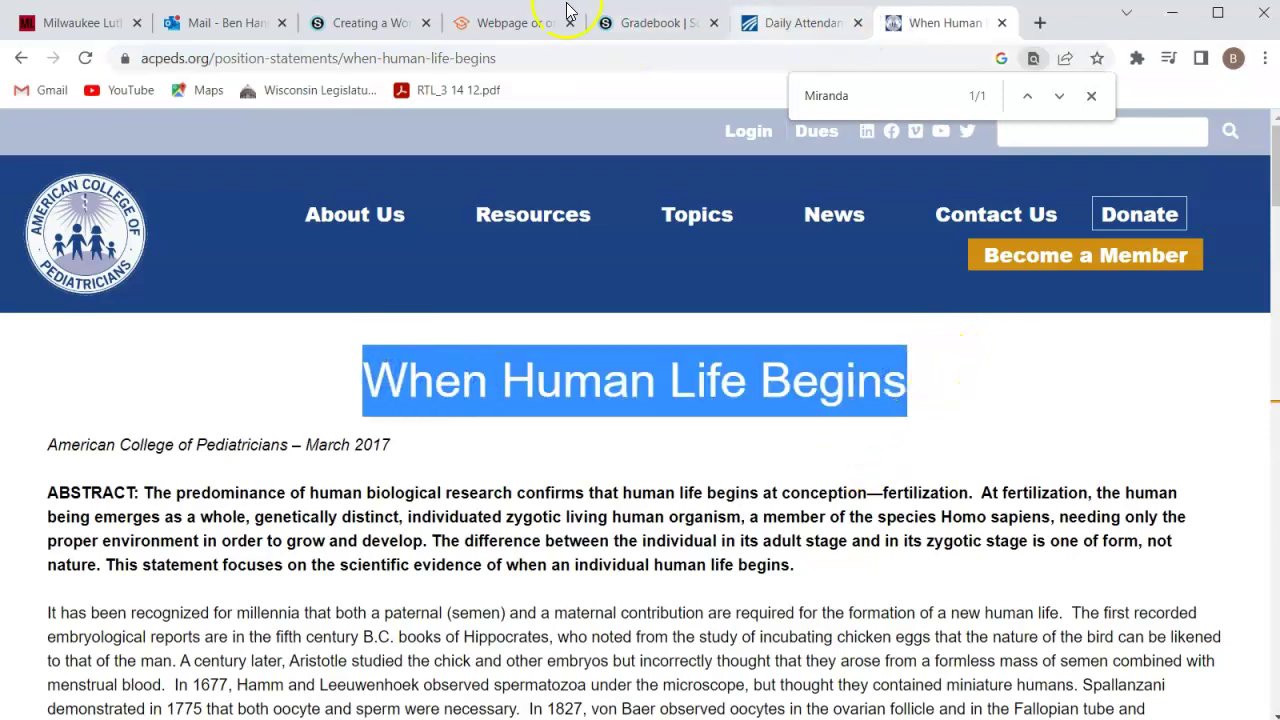
click(495, 22)
click(766, 399)
key(ctrl+v)
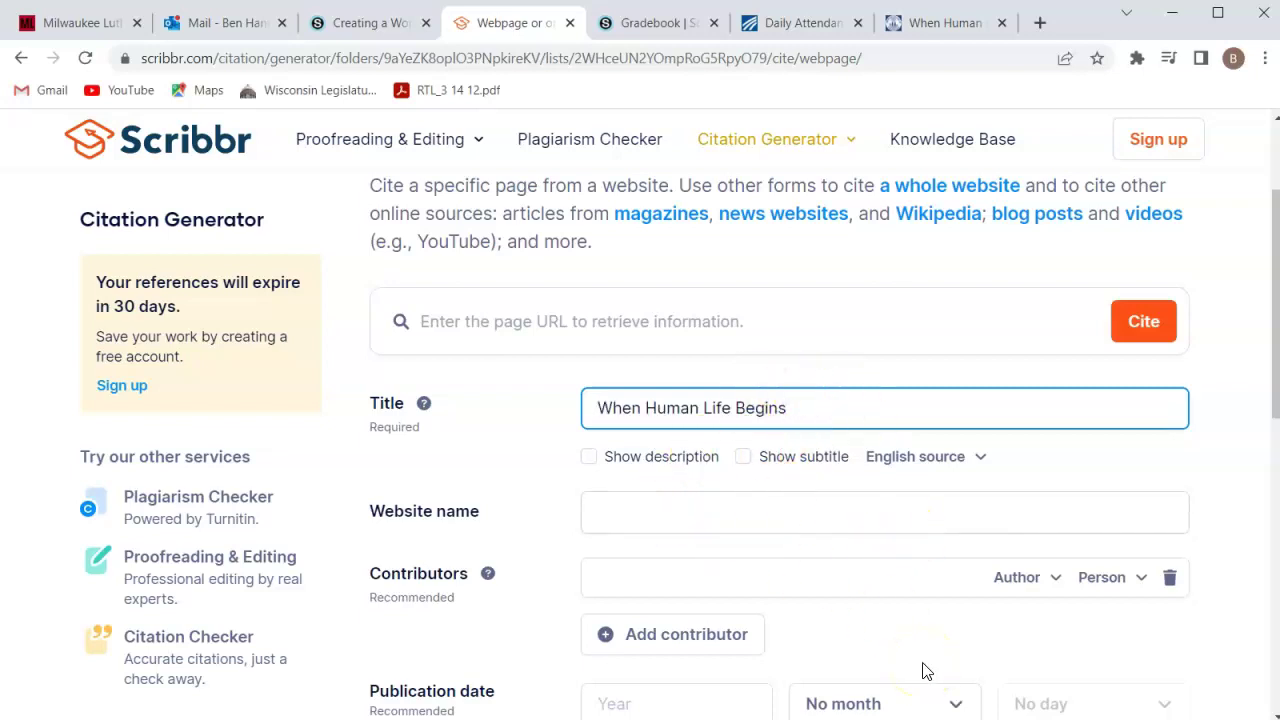
Close Scribbr, open the QuillBot citation generator through the link on the course page, and dismiss its Google sign-in prompt.
click(570, 22)
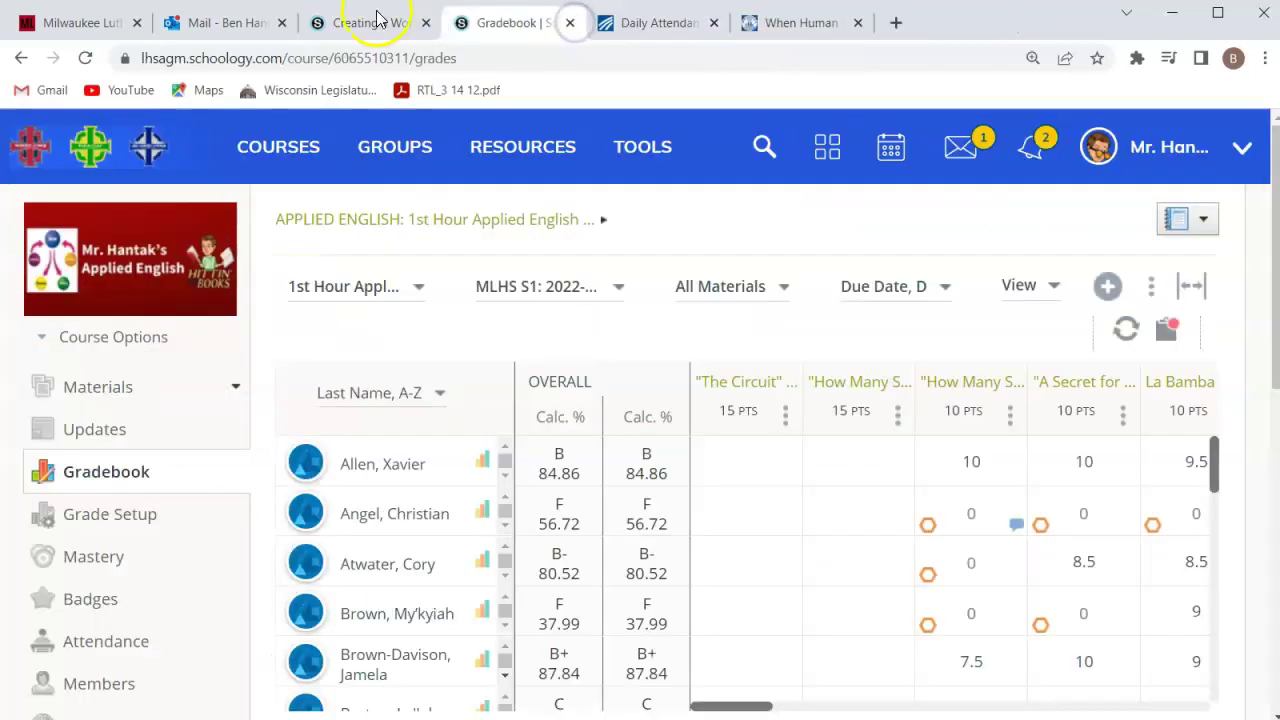
click(348, 23)
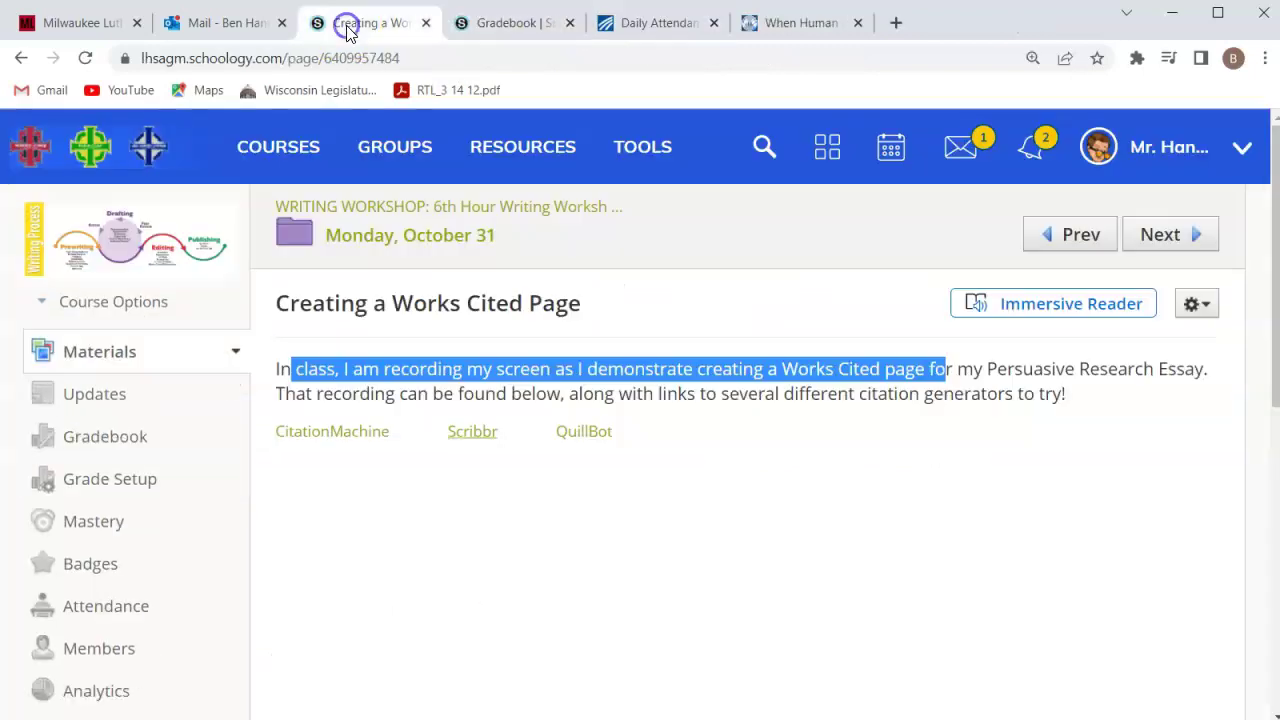
click(590, 438)
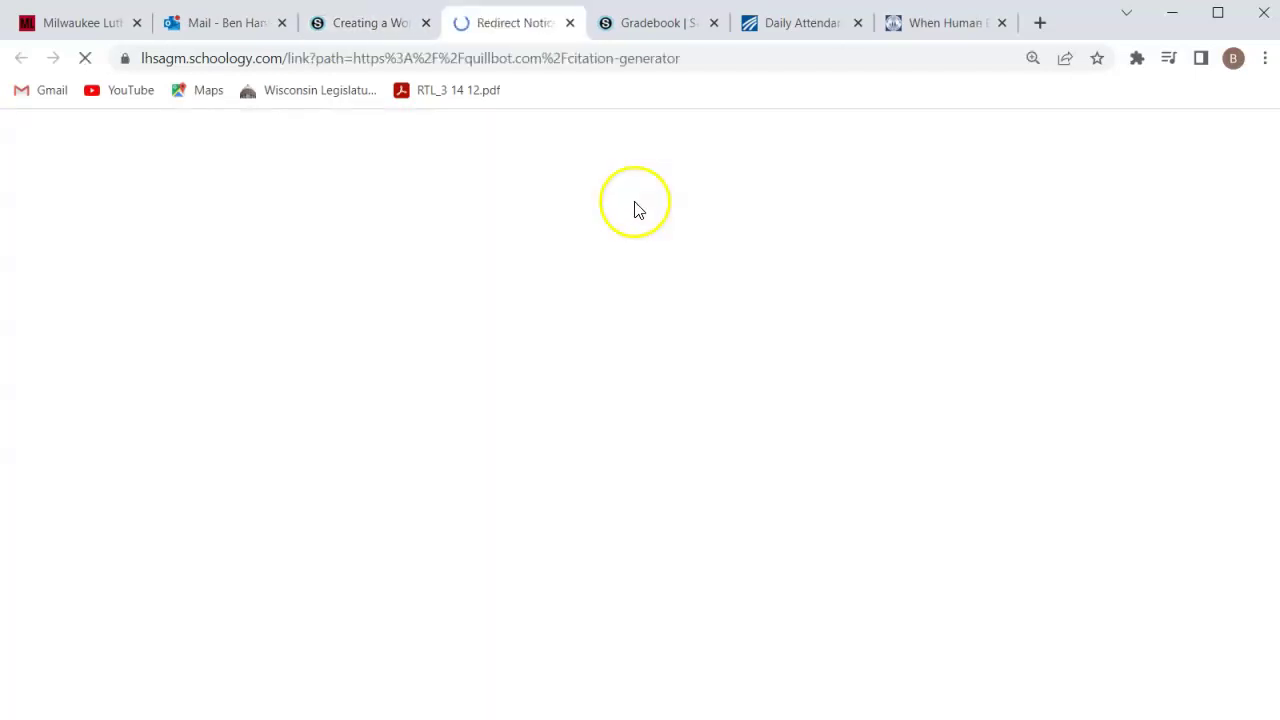
click(366, 295)
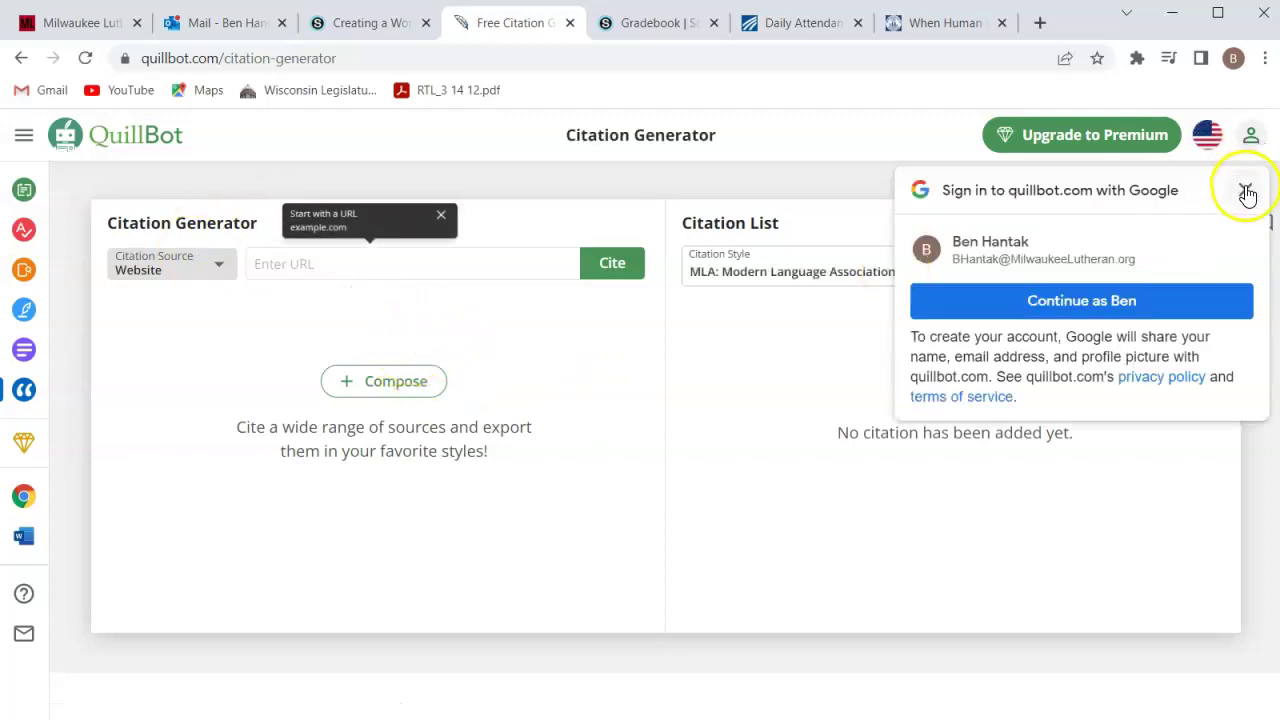
click(1245, 189)
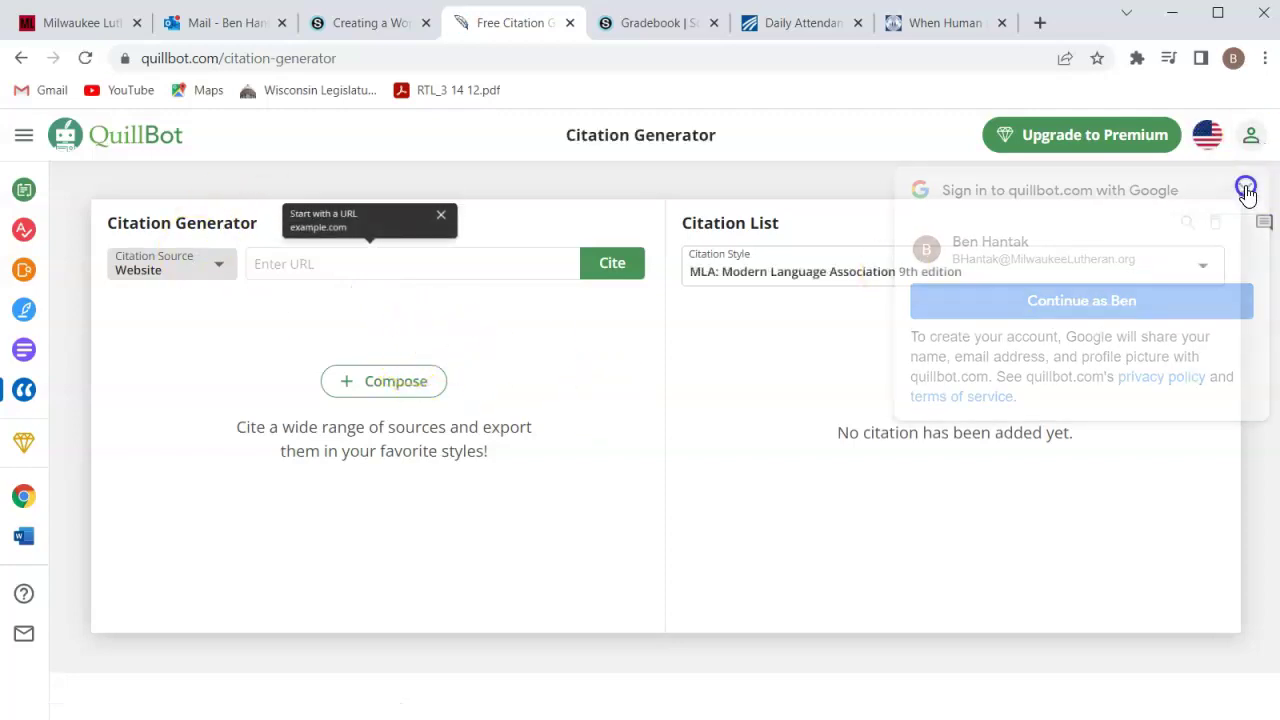
click(310, 260)
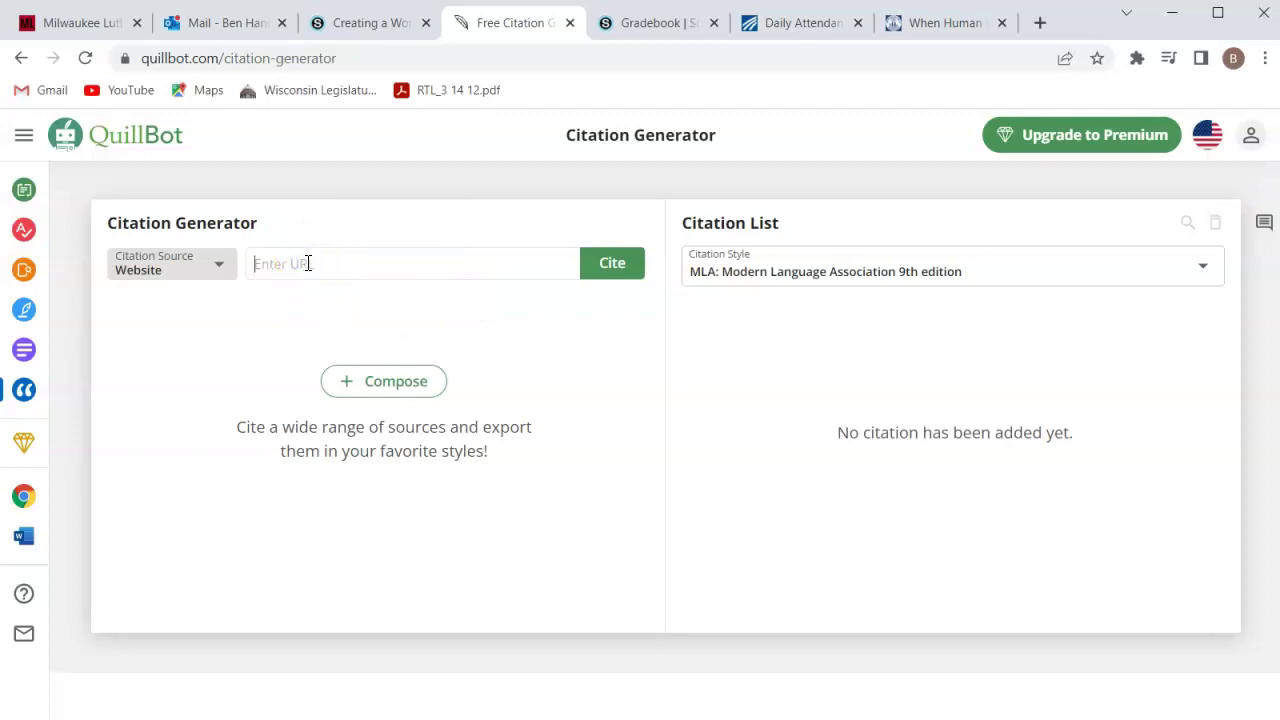
key(ctrl+v)
drag(462, 276, 77, 280)
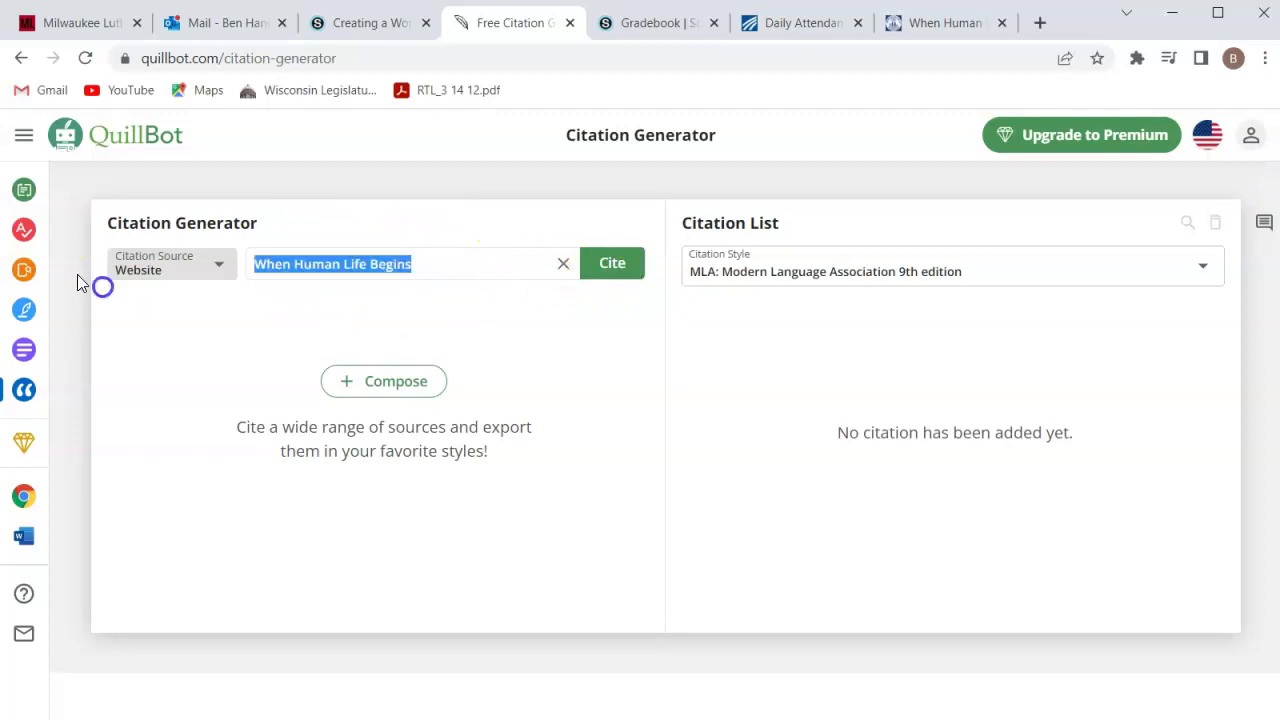
key(BackSpace)
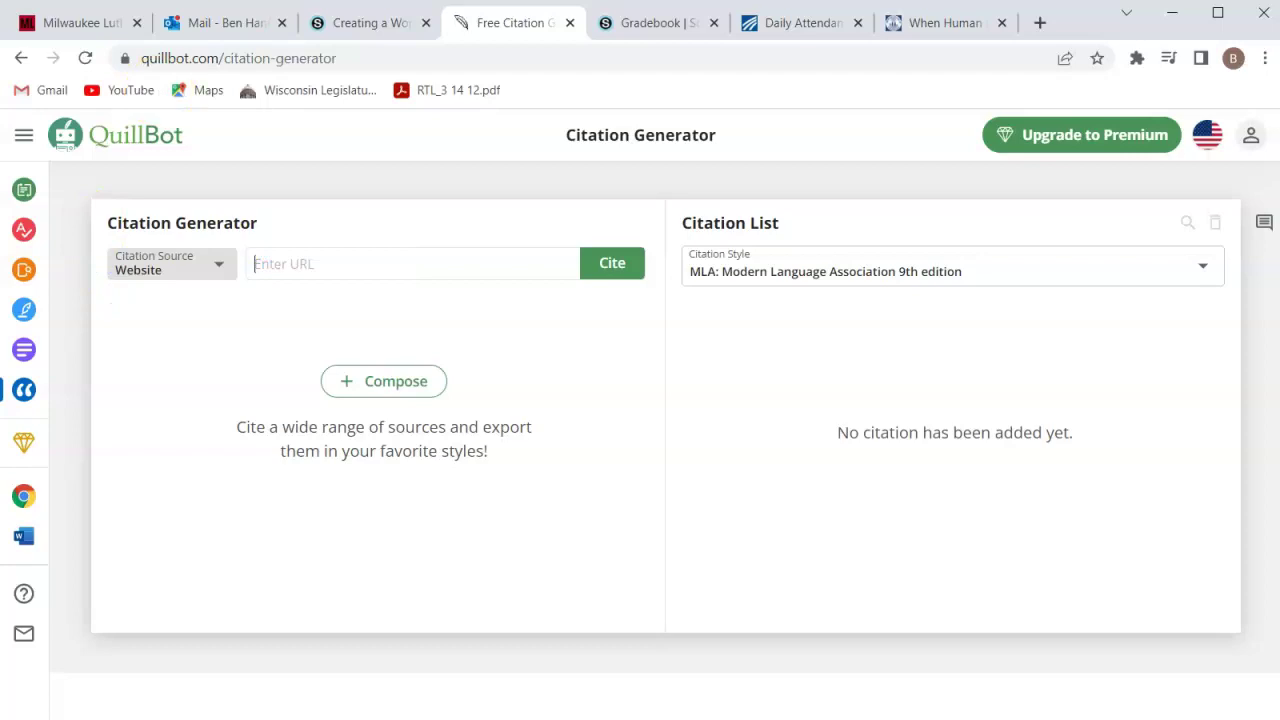
Copy the acpeds.org article's web address and cite it as a website source in QuillBot.
click(948, 26)
click(542, 57)
key(ctrl+c)
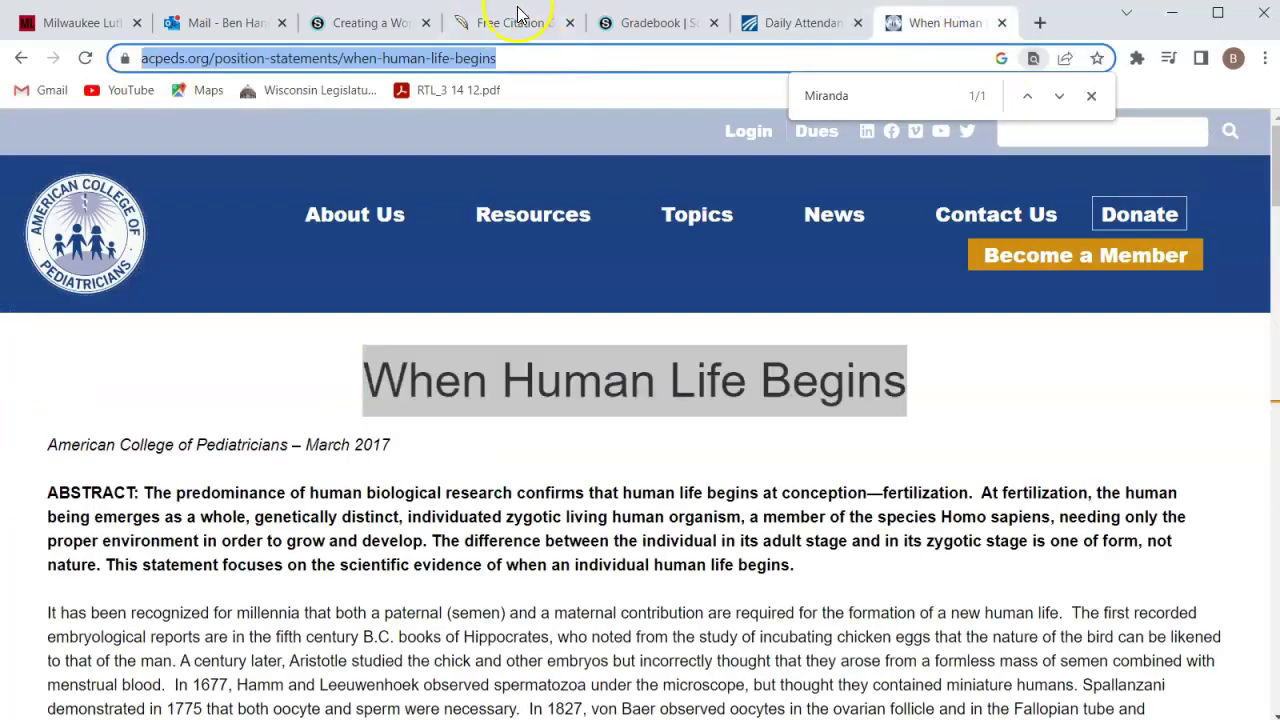
click(518, 14)
click(331, 263)
key(ctrl+v)
click(596, 284)
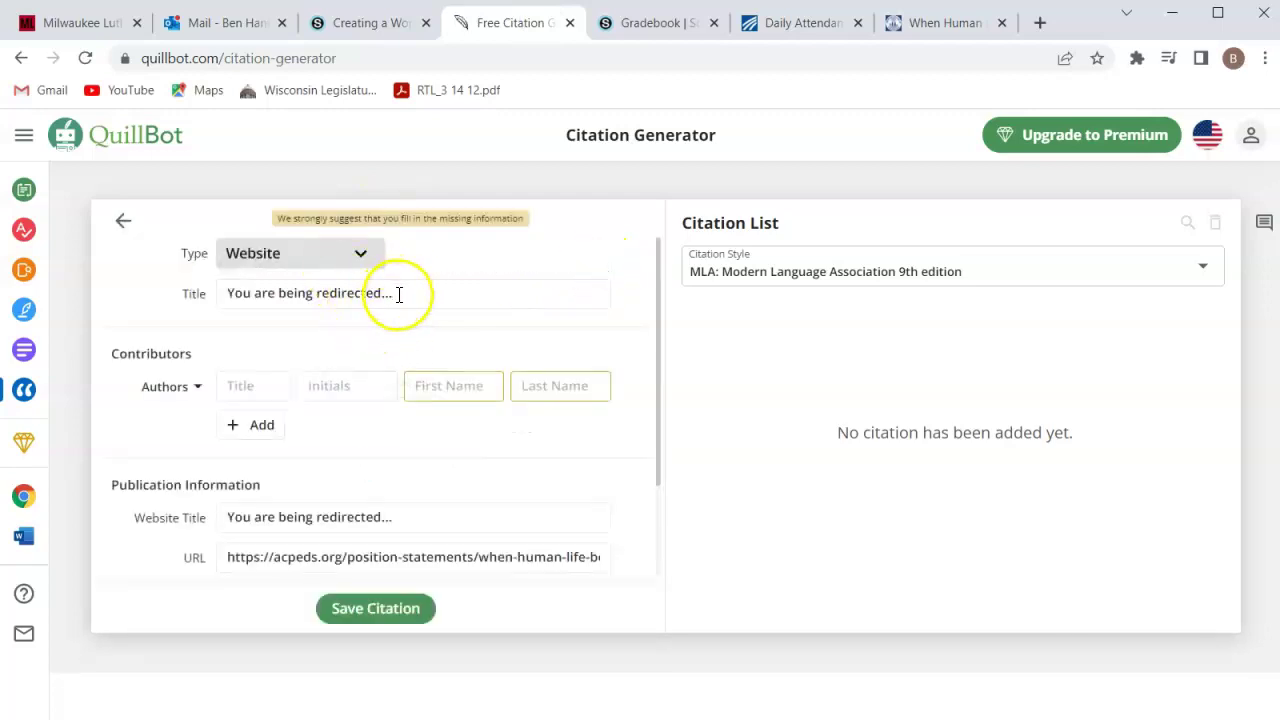
Close the find bar on the article page and replace the QuillBot citation's title with "When Human Life Begins".
click(945, 23)
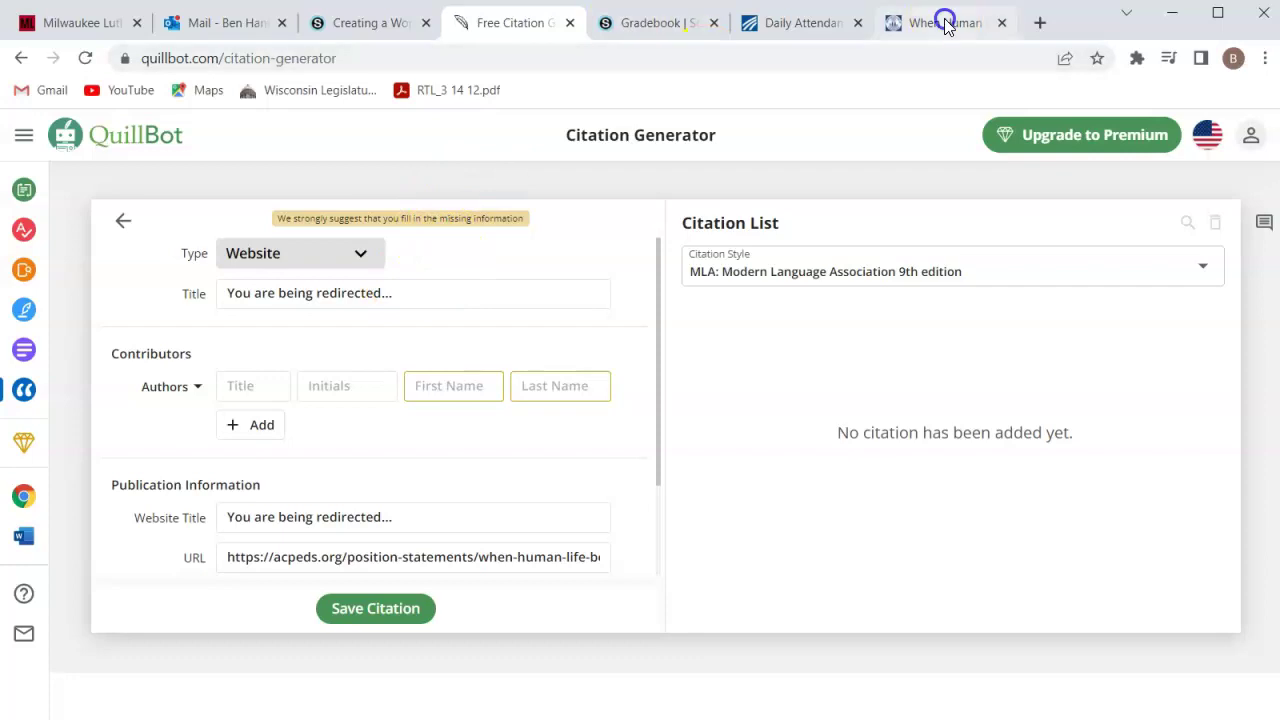
click(1166, 444)
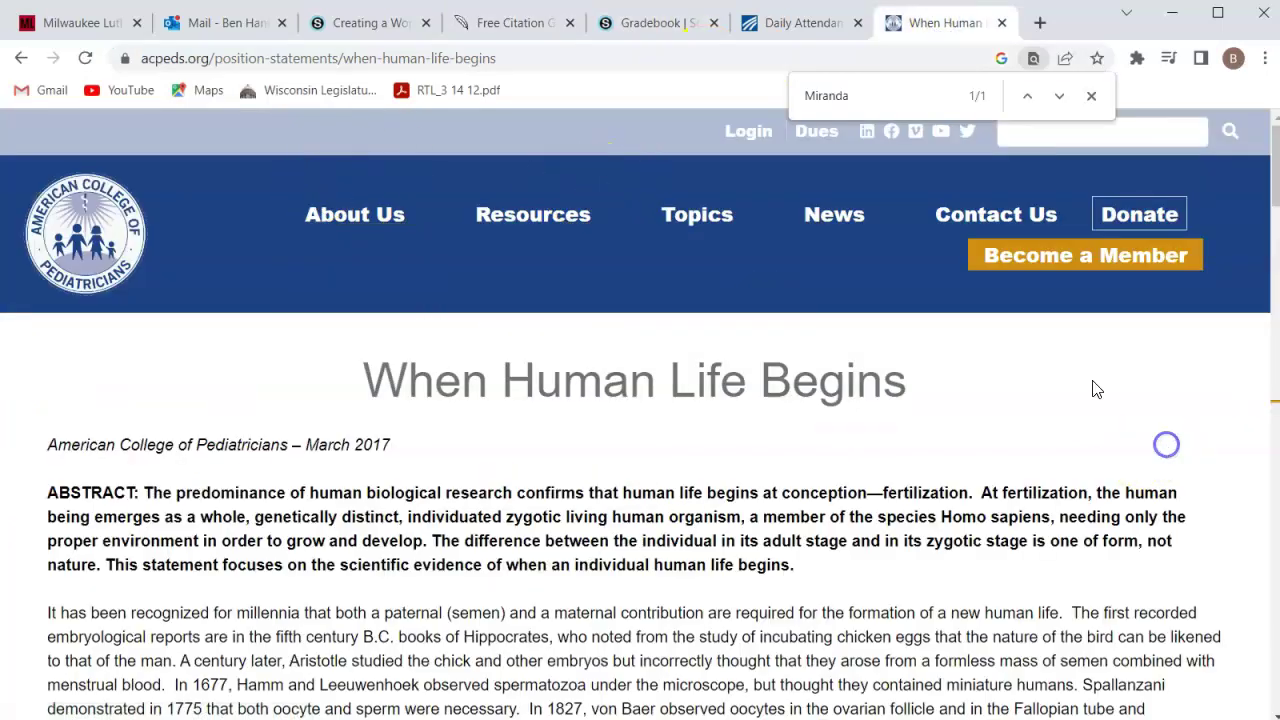
click(1091, 95)
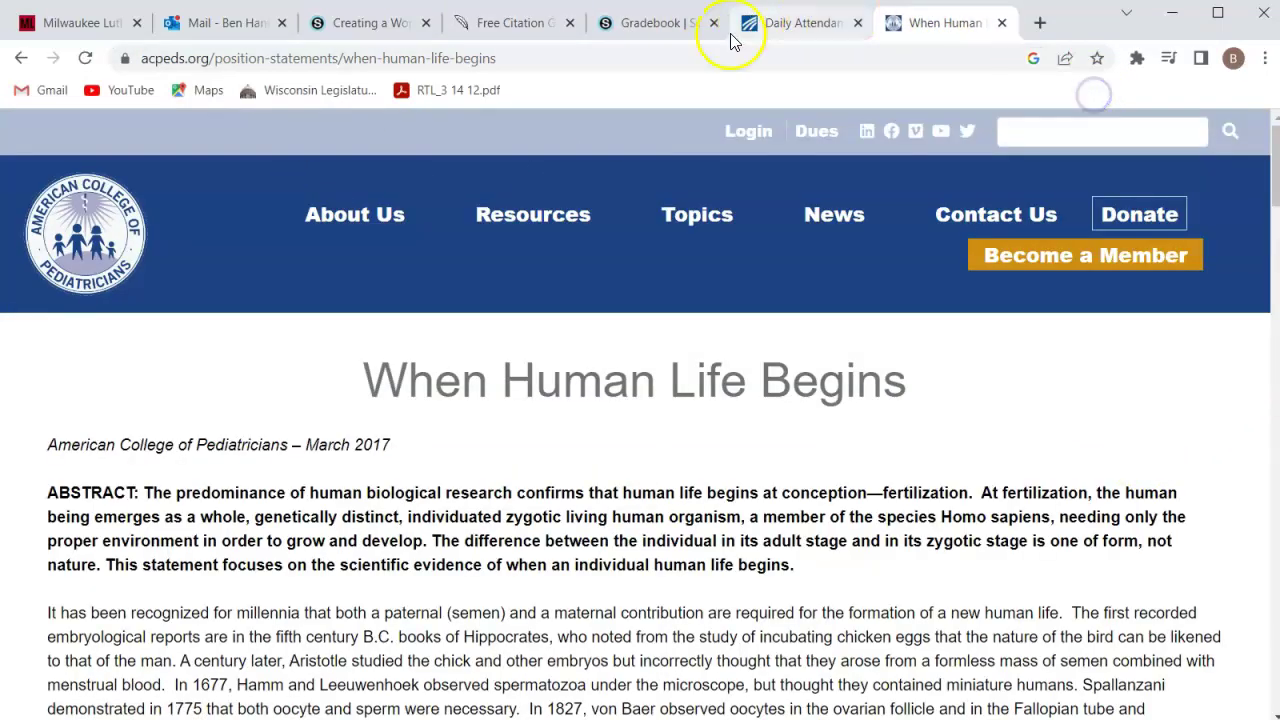
click(551, 22)
drag(403, 285, 49, 237)
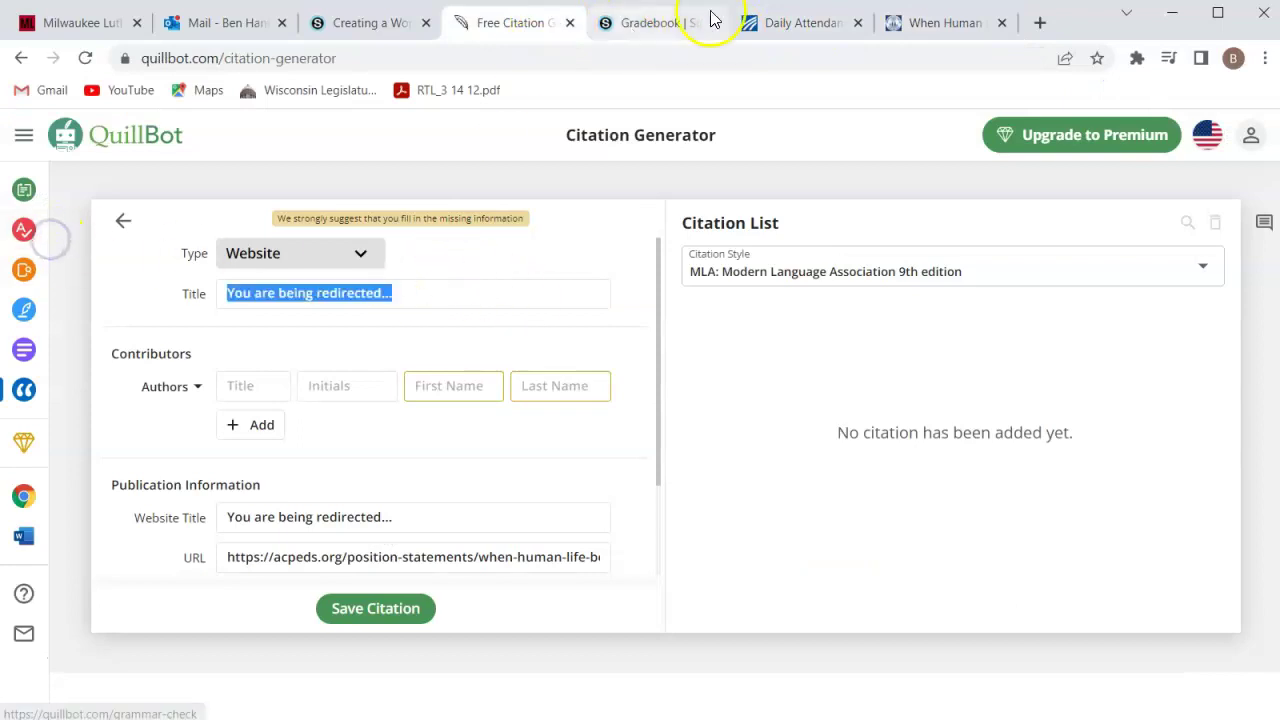
text(When Human Life Begins)
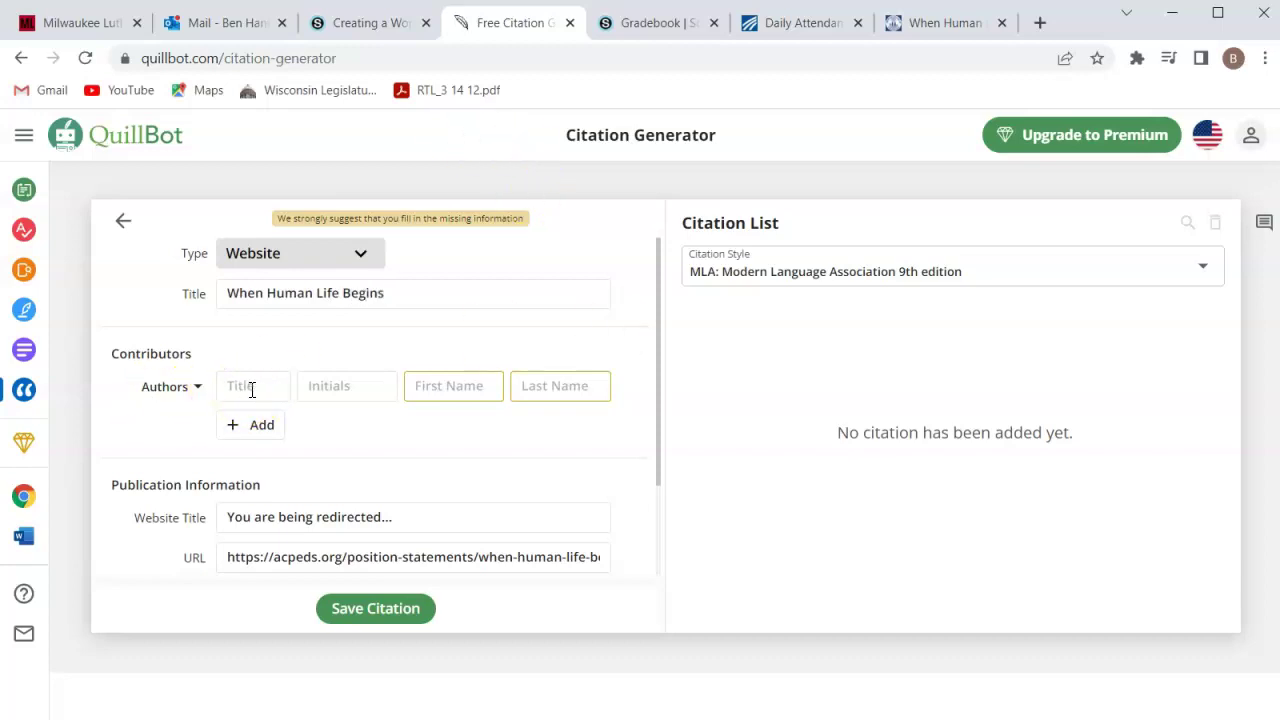
Move the QuillBot browser tab so it sits beside the article's tab.
click(955, 23)
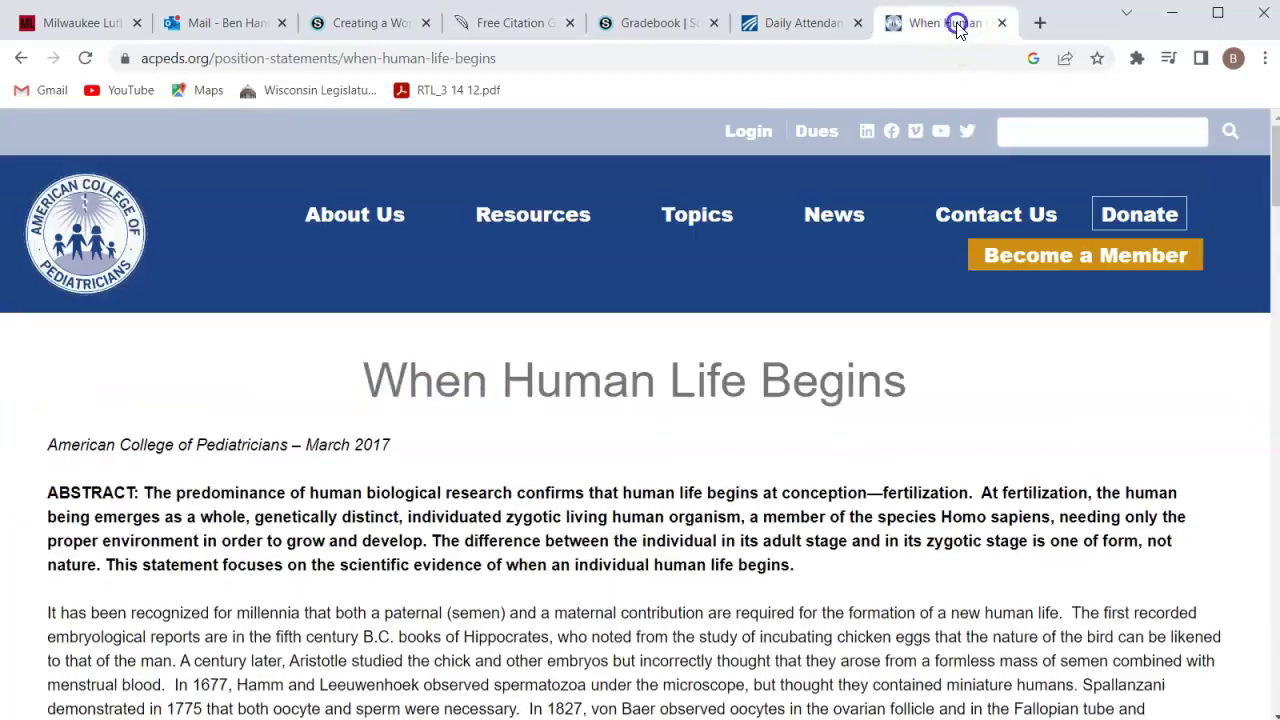
click(683, 28)
click(540, 28)
drag(540, 28, 805, 30)
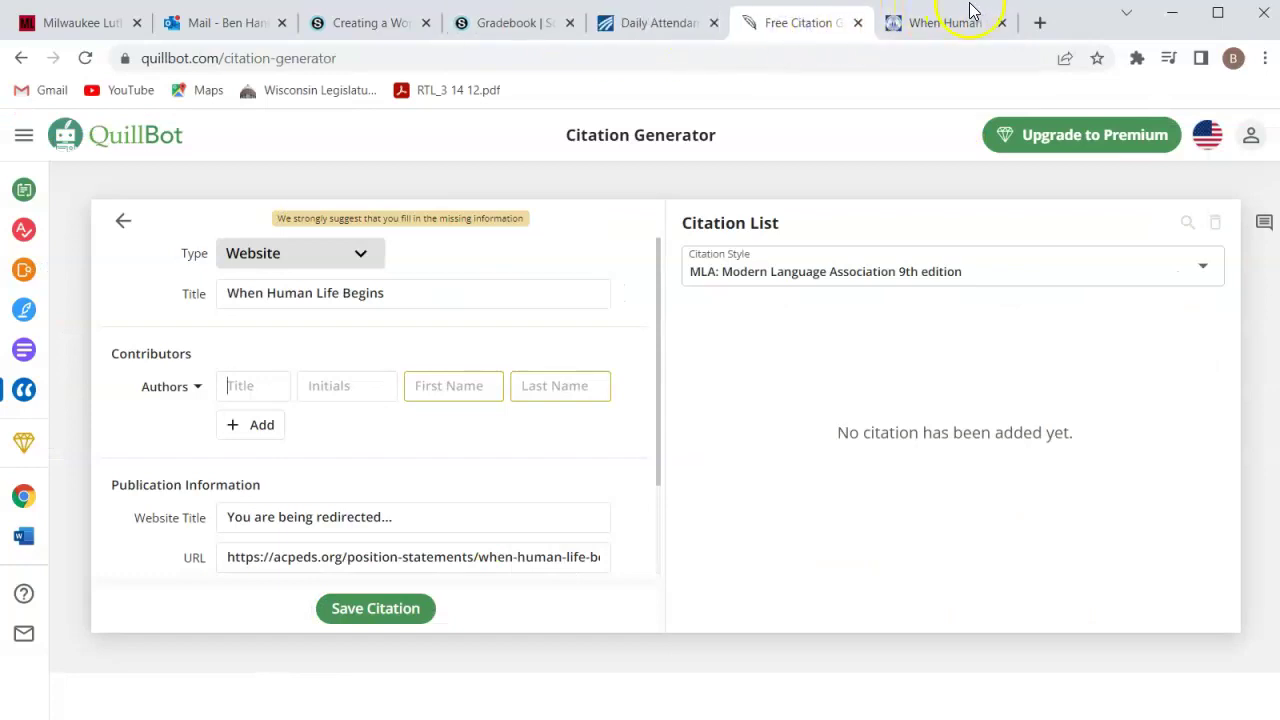
Look up the original author in the article, enter the title Dr. and the author's first and last name, and add a second author row.
click(920, 28)
drag(1266, 166, 1275, 405)
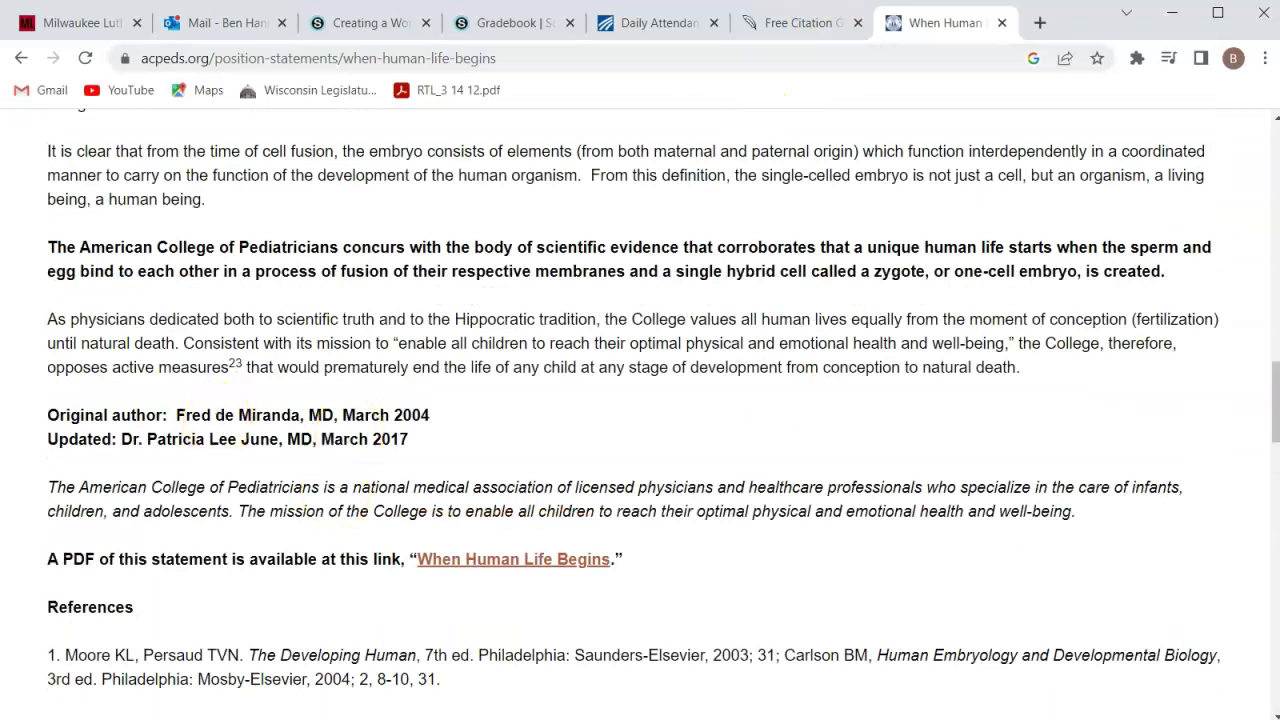
click(812, 24)
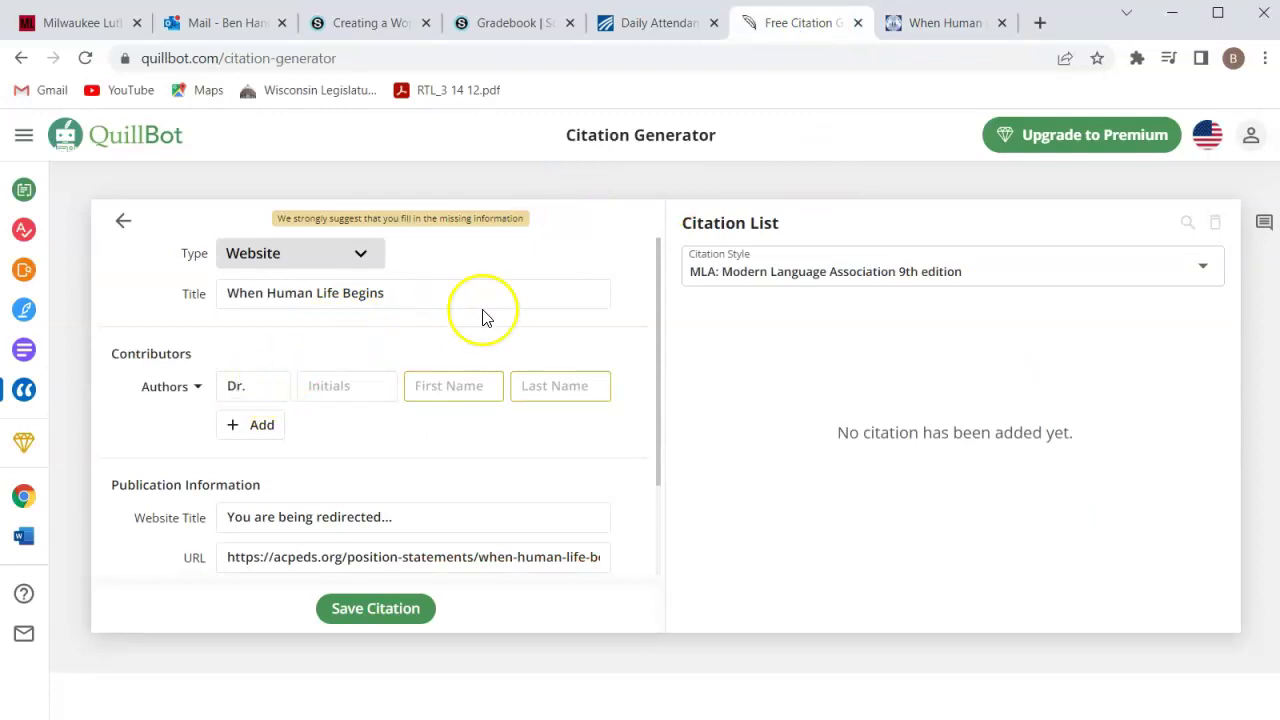
click(445, 385)
text(Fred)
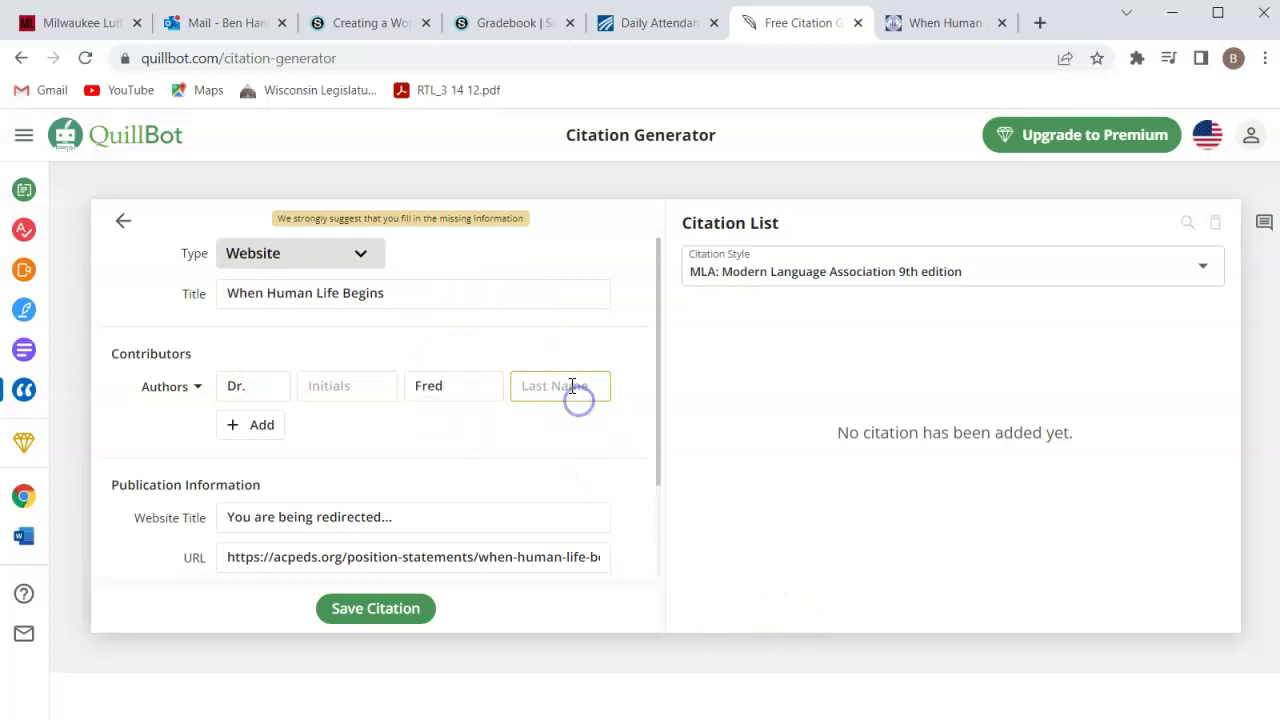
click(572, 386)
text(de Miranda)
click(240, 425)
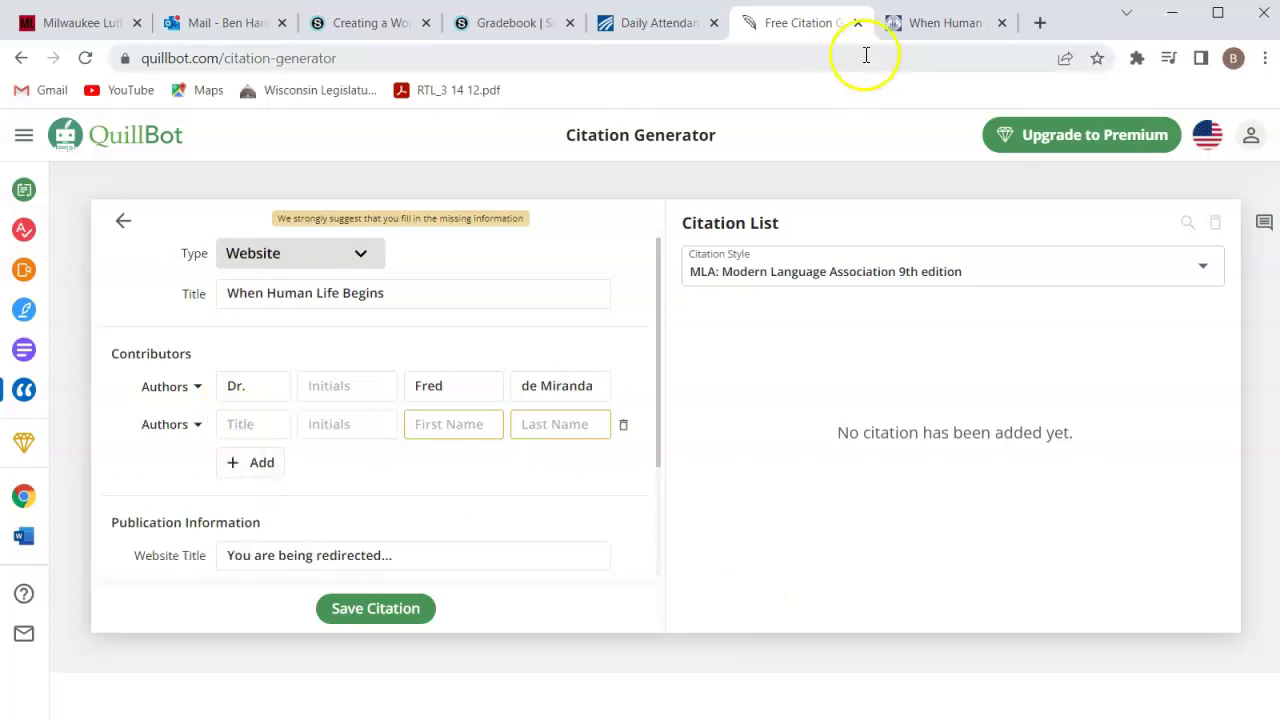
Check the updating author in the article and fill in the second author row with the title Dr. and the author's first and last name.
click(940, 22)
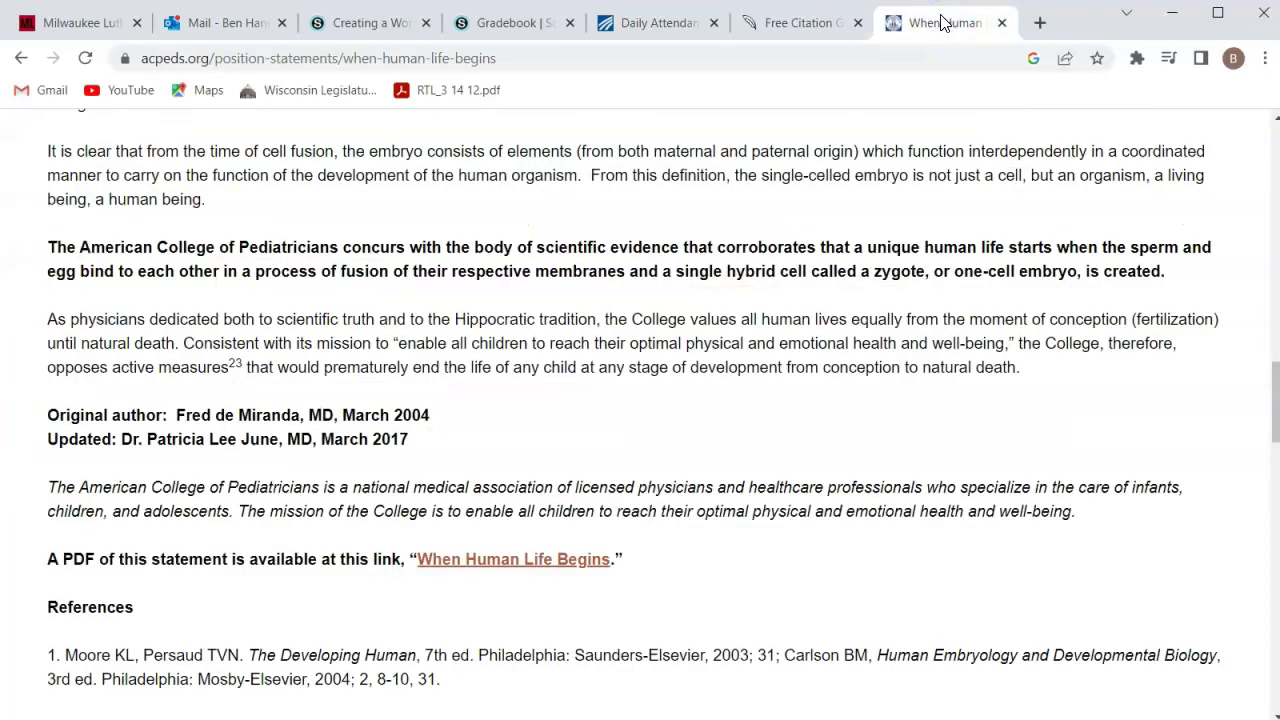
click(775, 23)
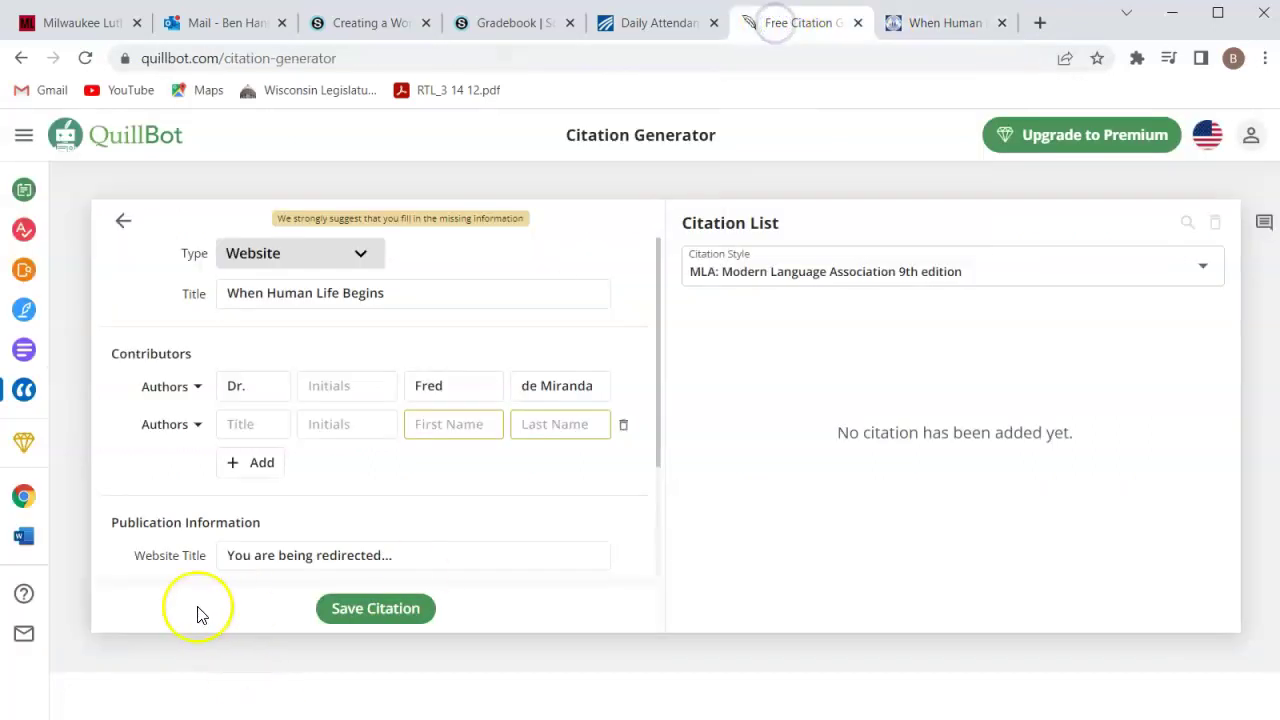
click(255, 426)
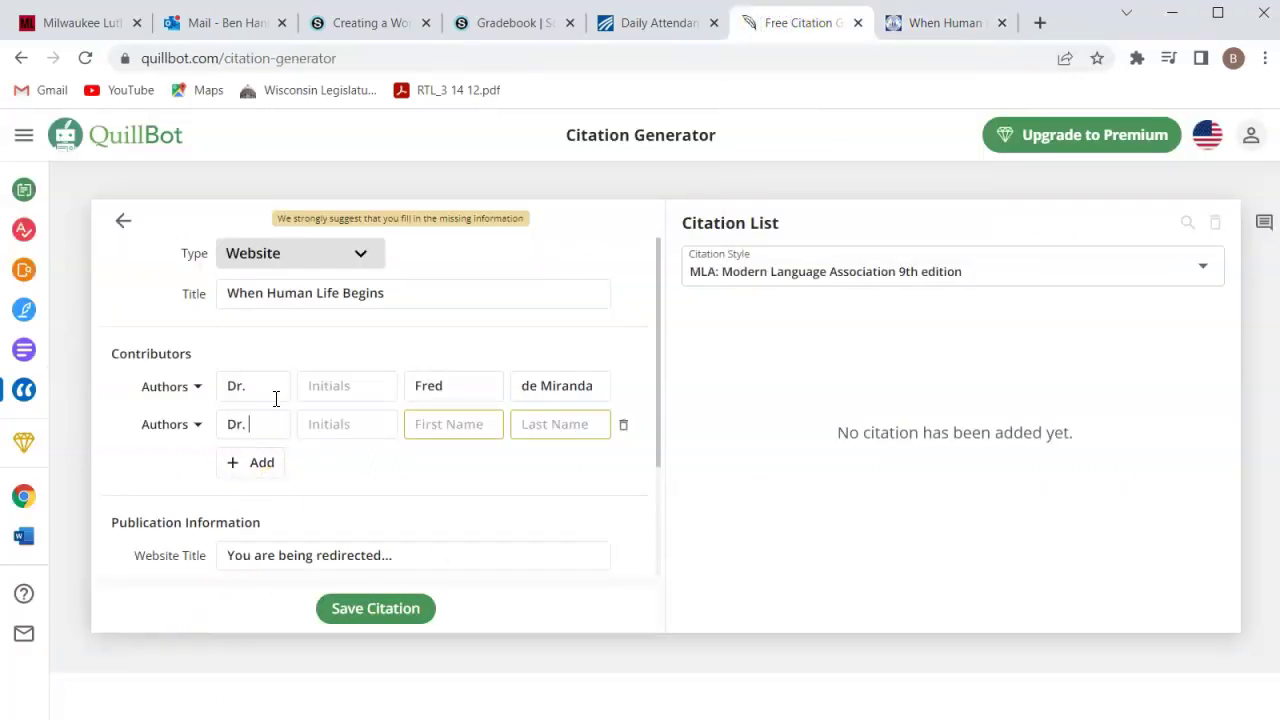
click(445, 425)
text(Patricia)
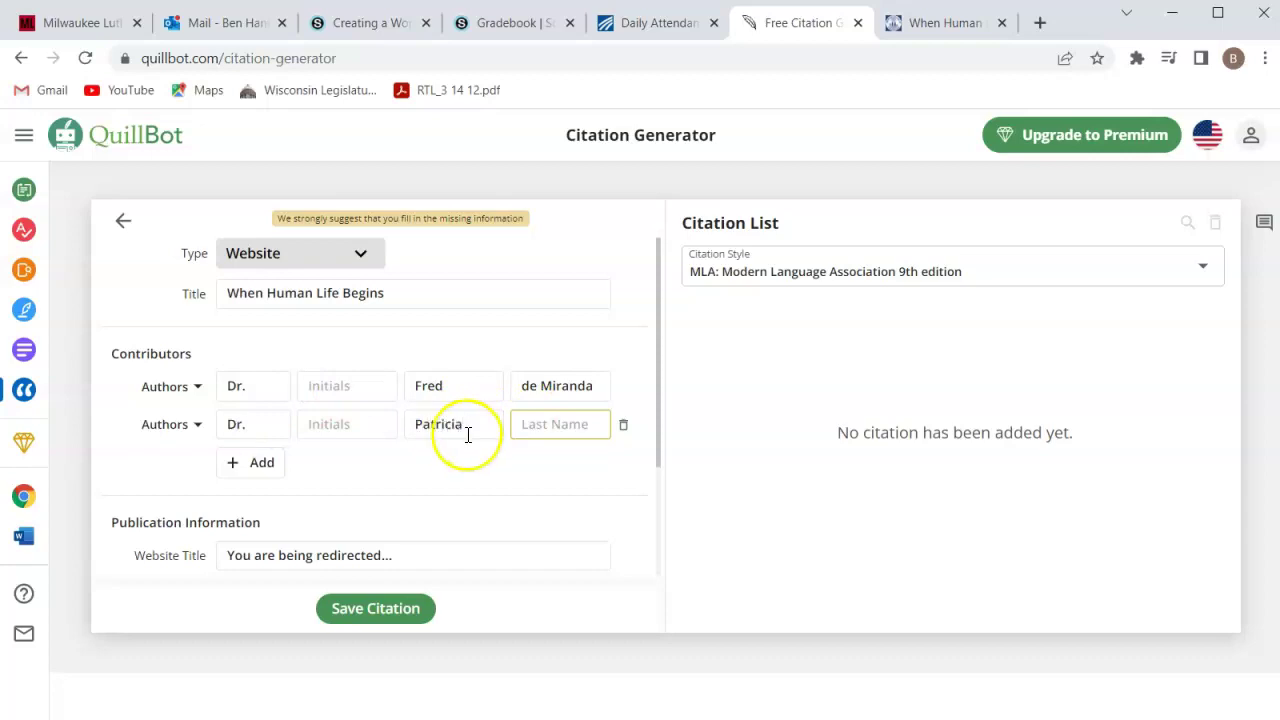
click(560, 424)
text(June)
click(322, 476)
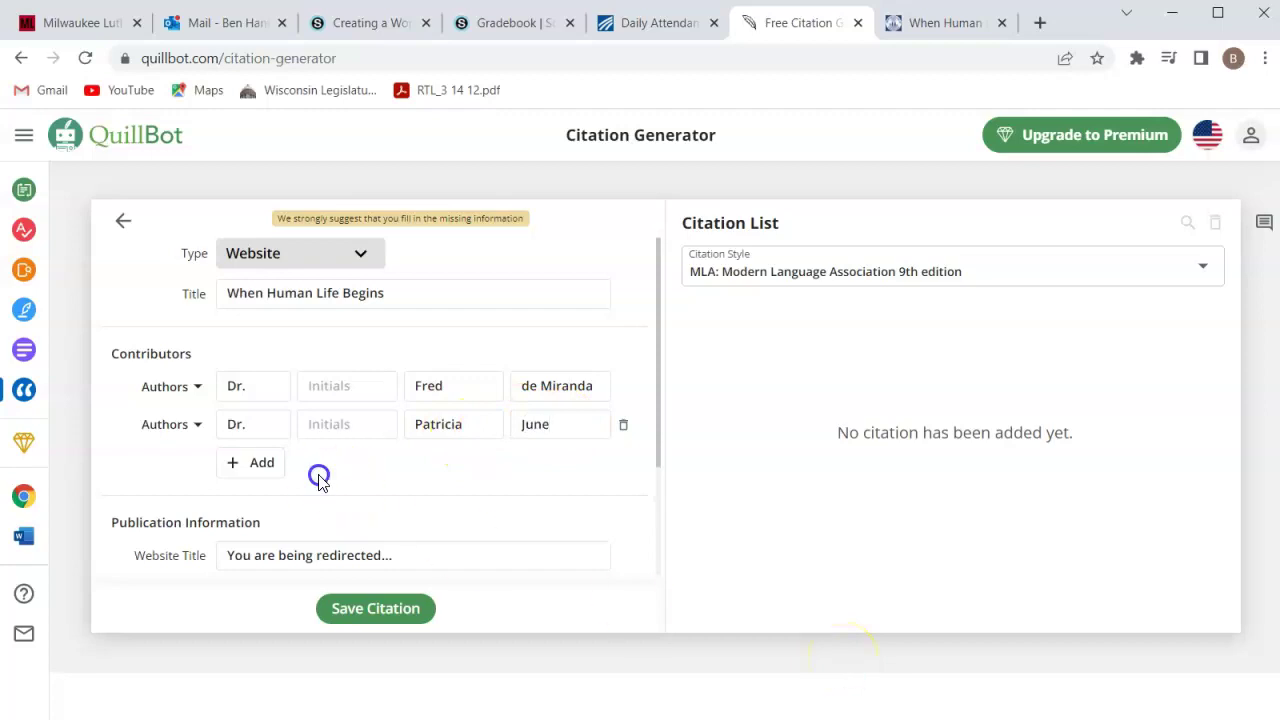
Look up the publisher at the start of the article and replace the citation's website title with "American College of Pediatricians".
click(663, 327)
drag(655, 352, 658, 453)
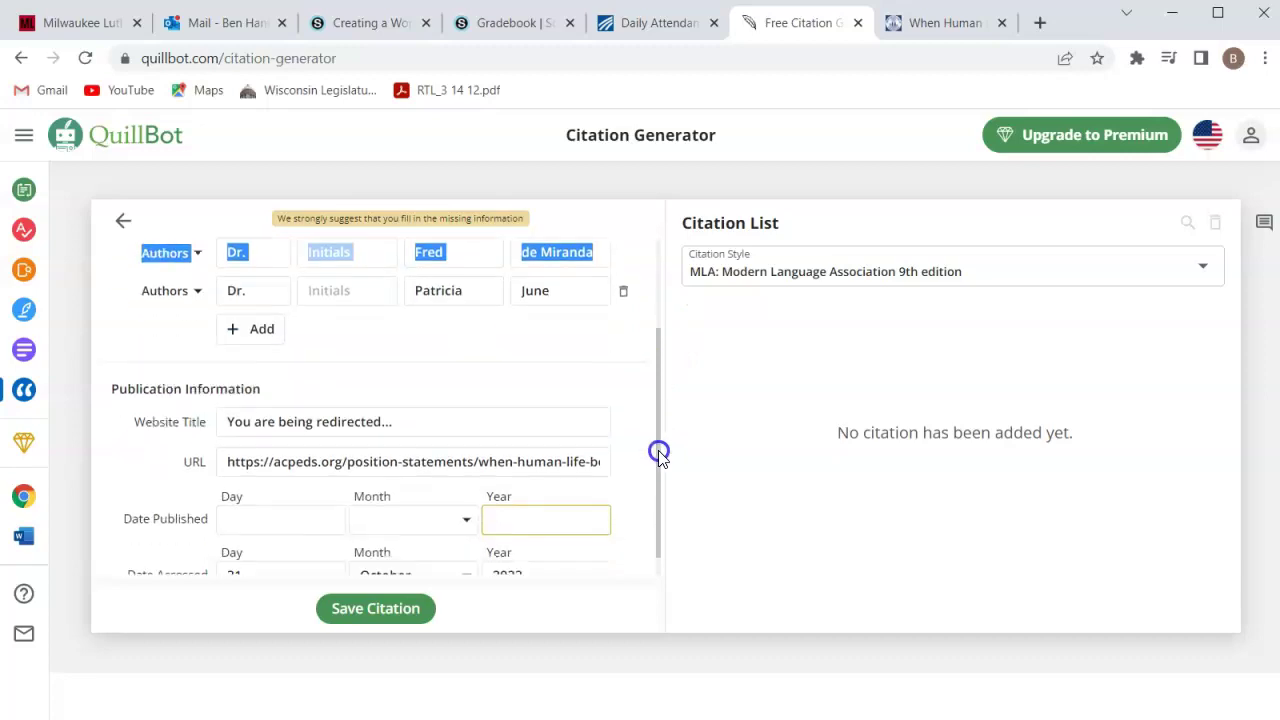
triple_click(313, 413)
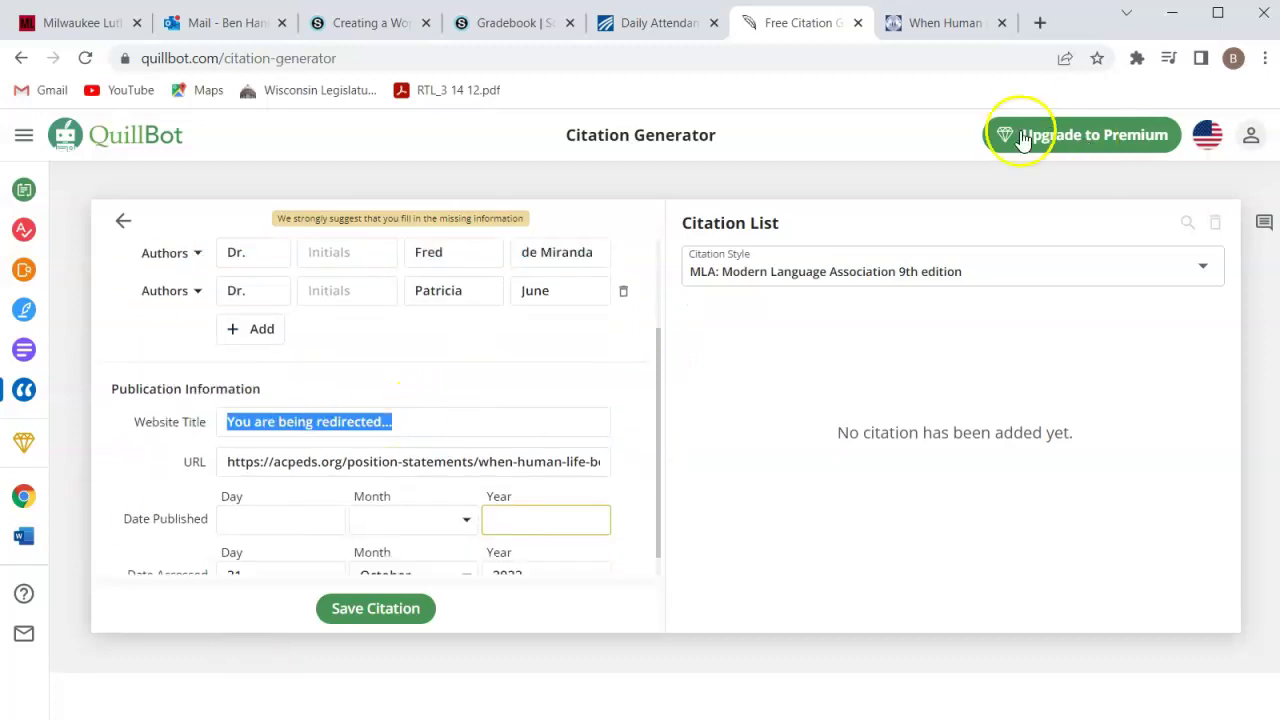
click(955, 20)
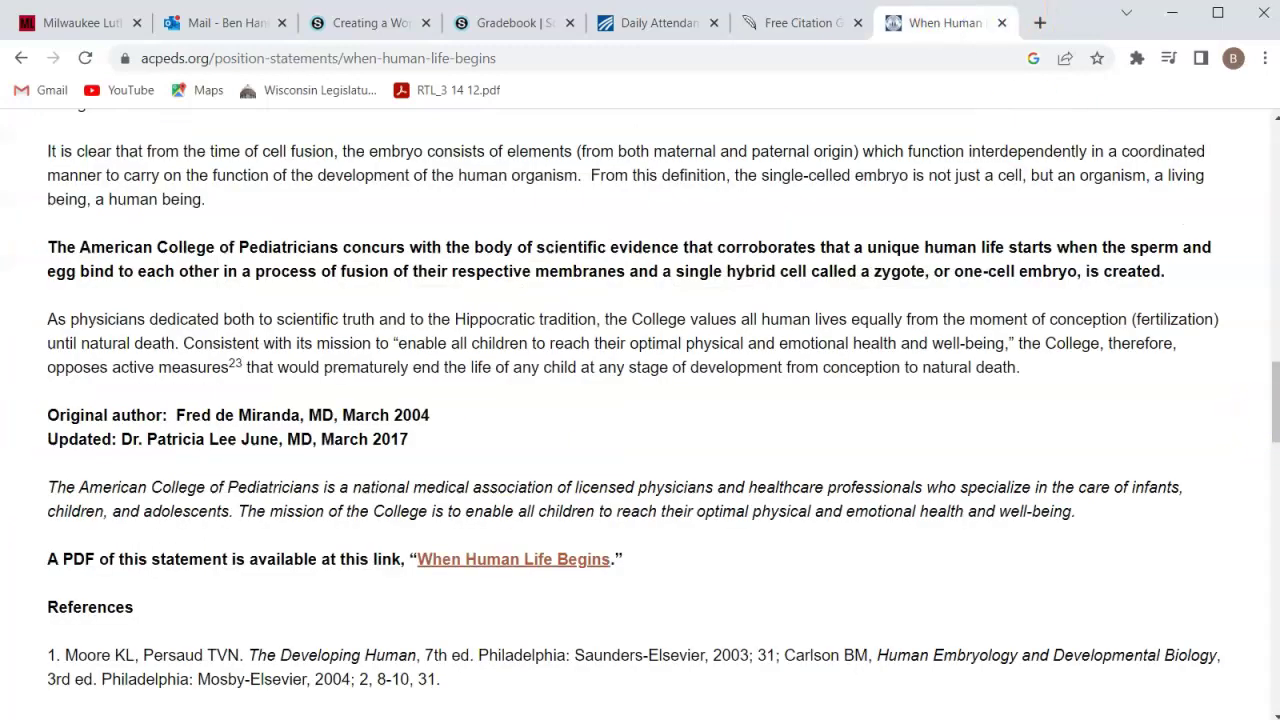
key(Home)
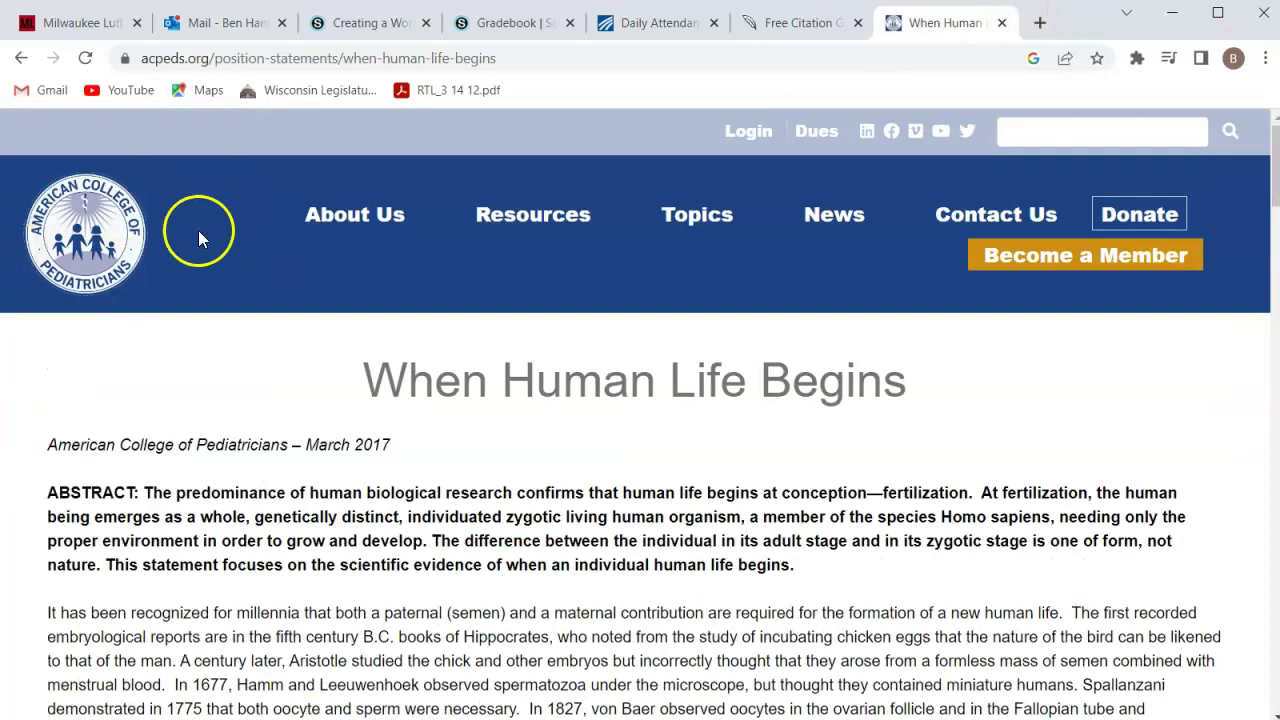
click(795, 22)
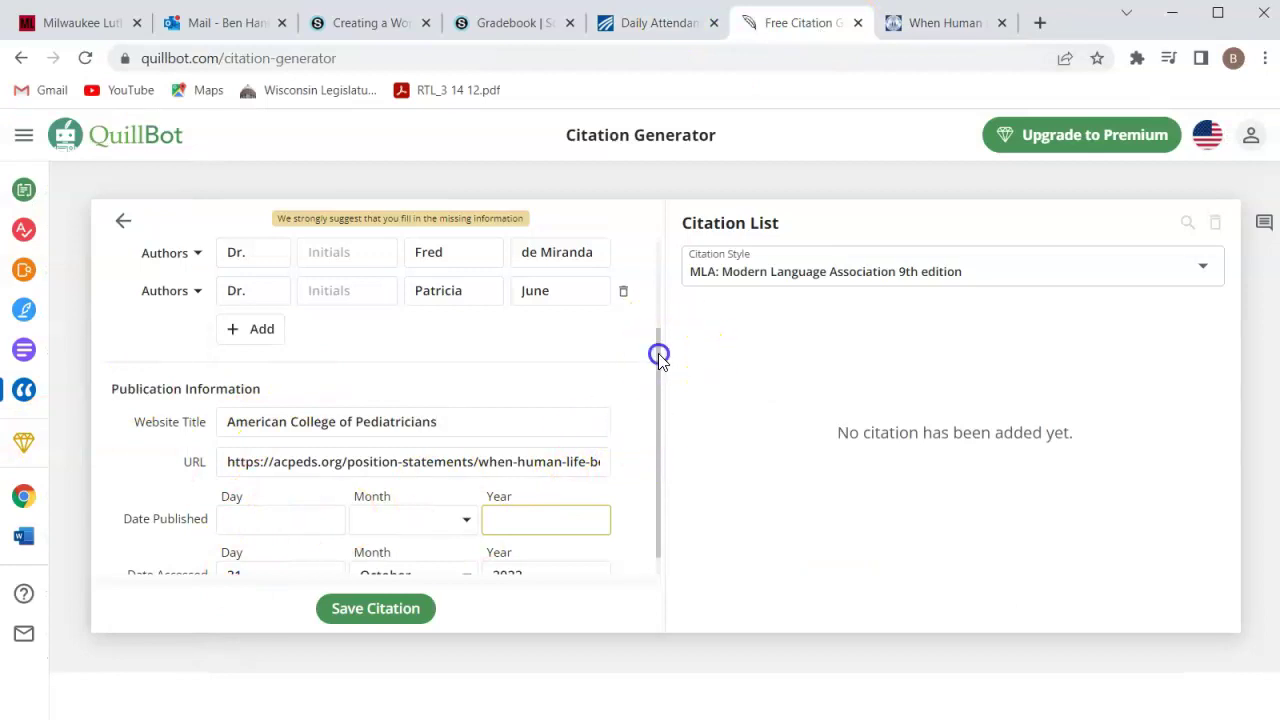
Check the article's publication date and set the citation's date published to March 2017.
drag(659, 355, 671, 402)
click(943, 26)
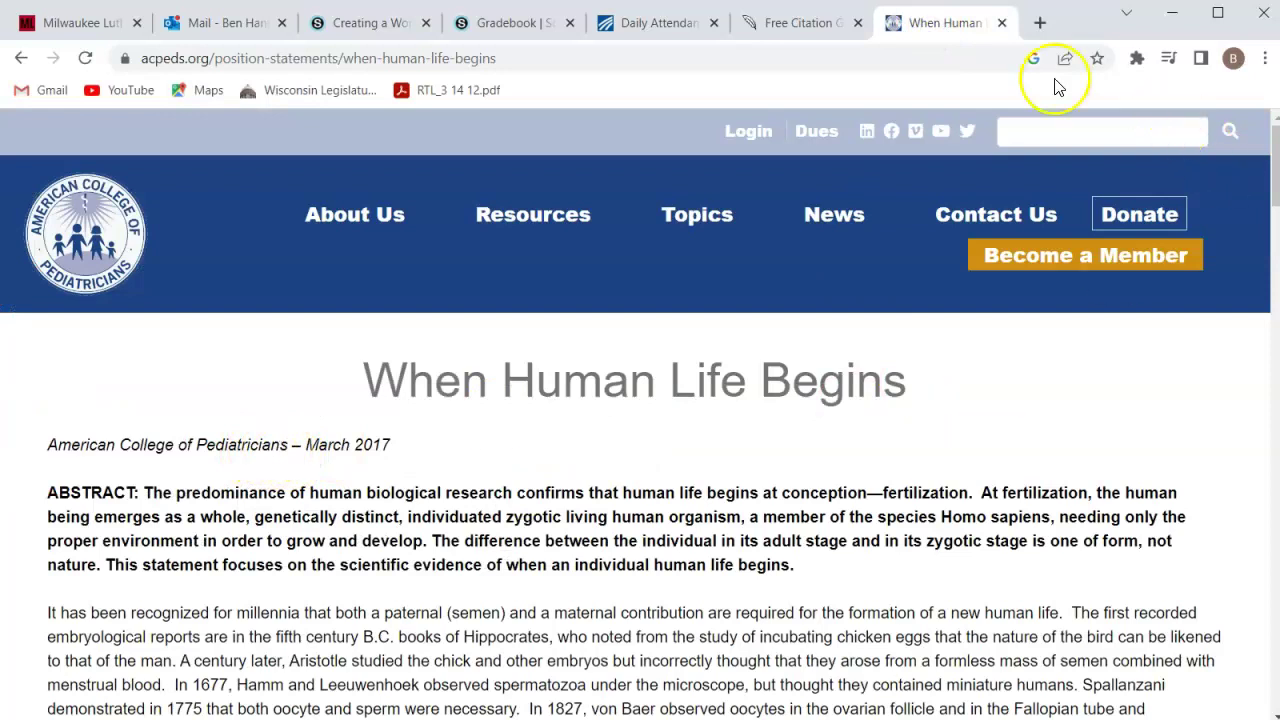
click(795, 26)
click(403, 495)
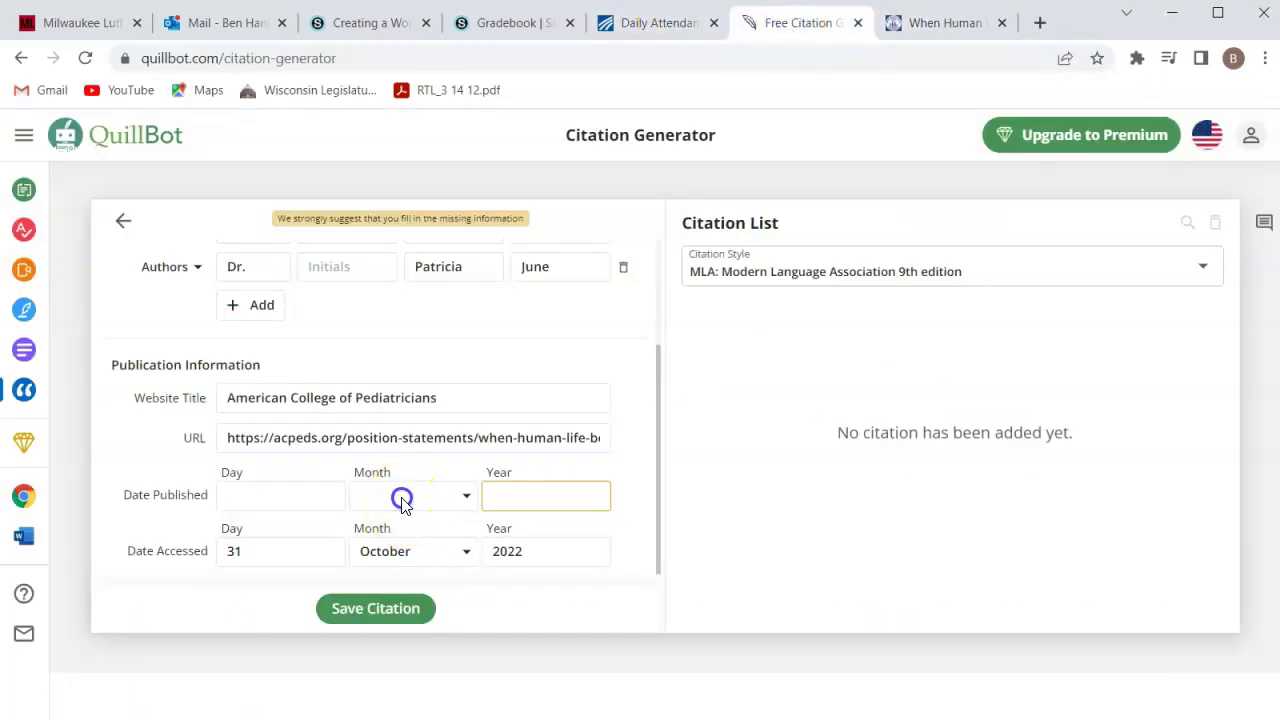
click(424, 598)
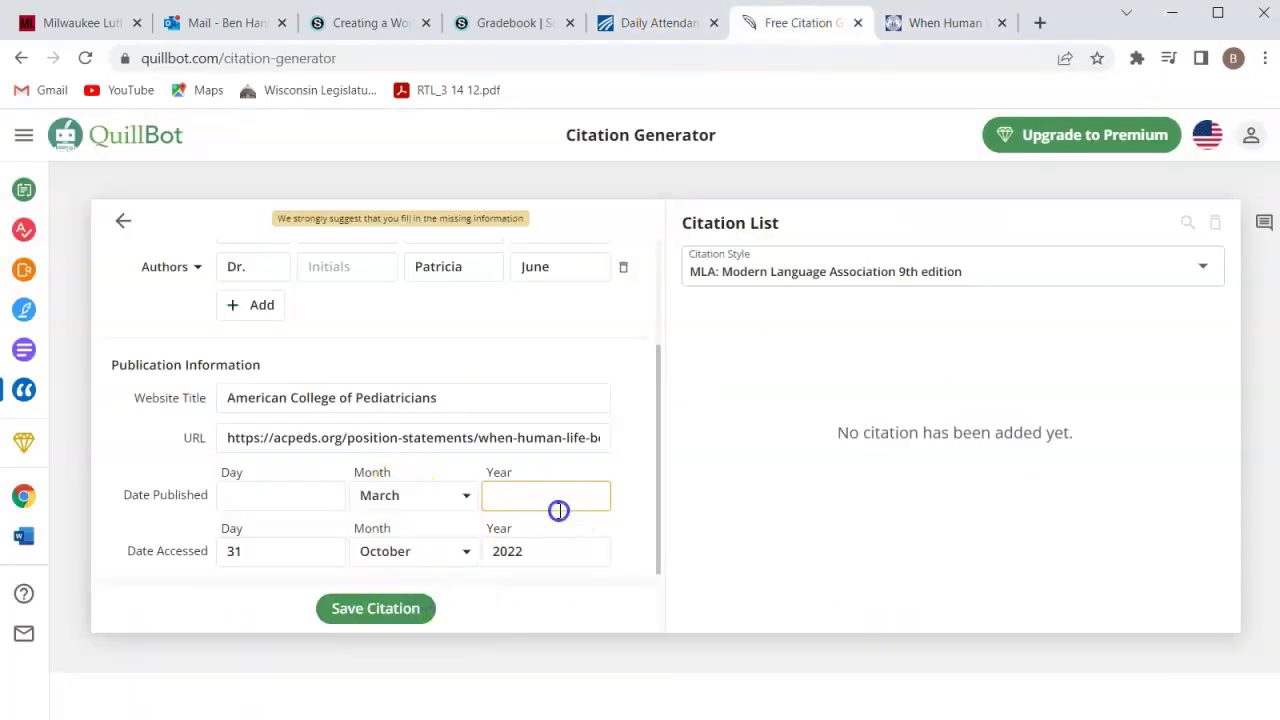
text(2017)
click(672, 512)
mouse_move(658, 505)
mouse_down()
mouse_move(674, 320)
mouse_move(674, 506)
mouse_up()
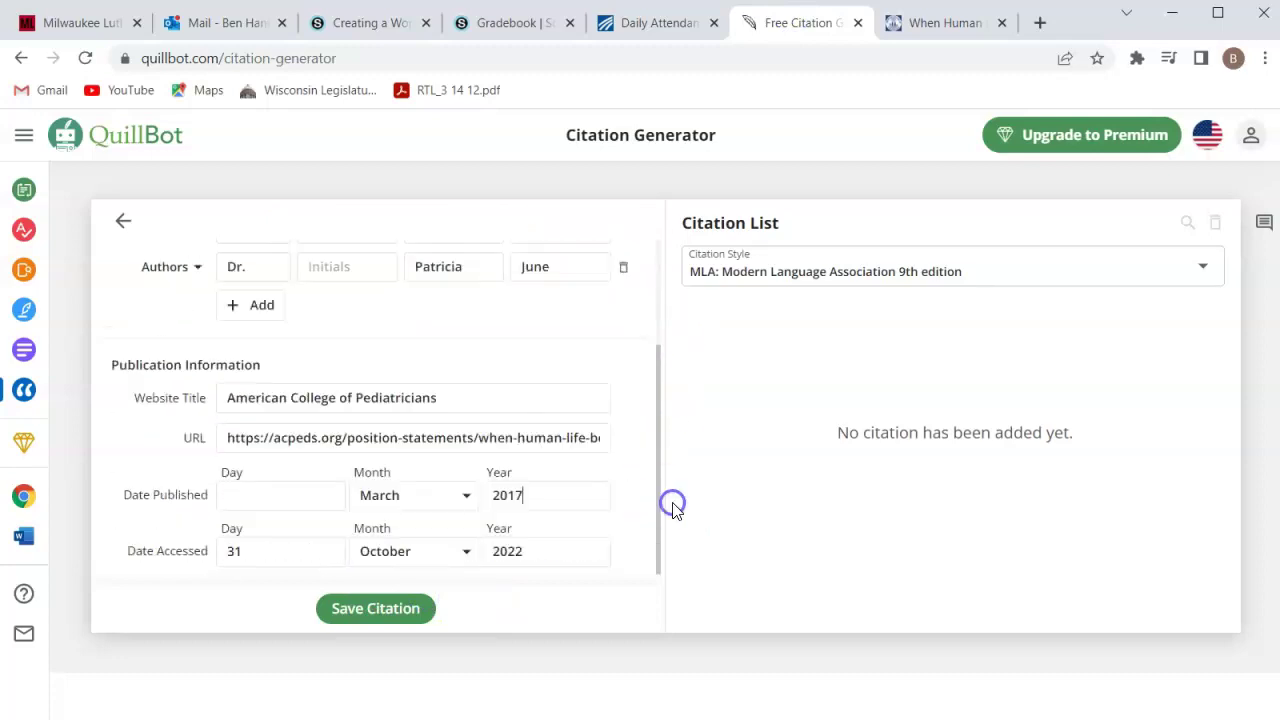
Choose MLA: Modern Language Association 9th edition as the citation style and save the citation.
click(896, 276)
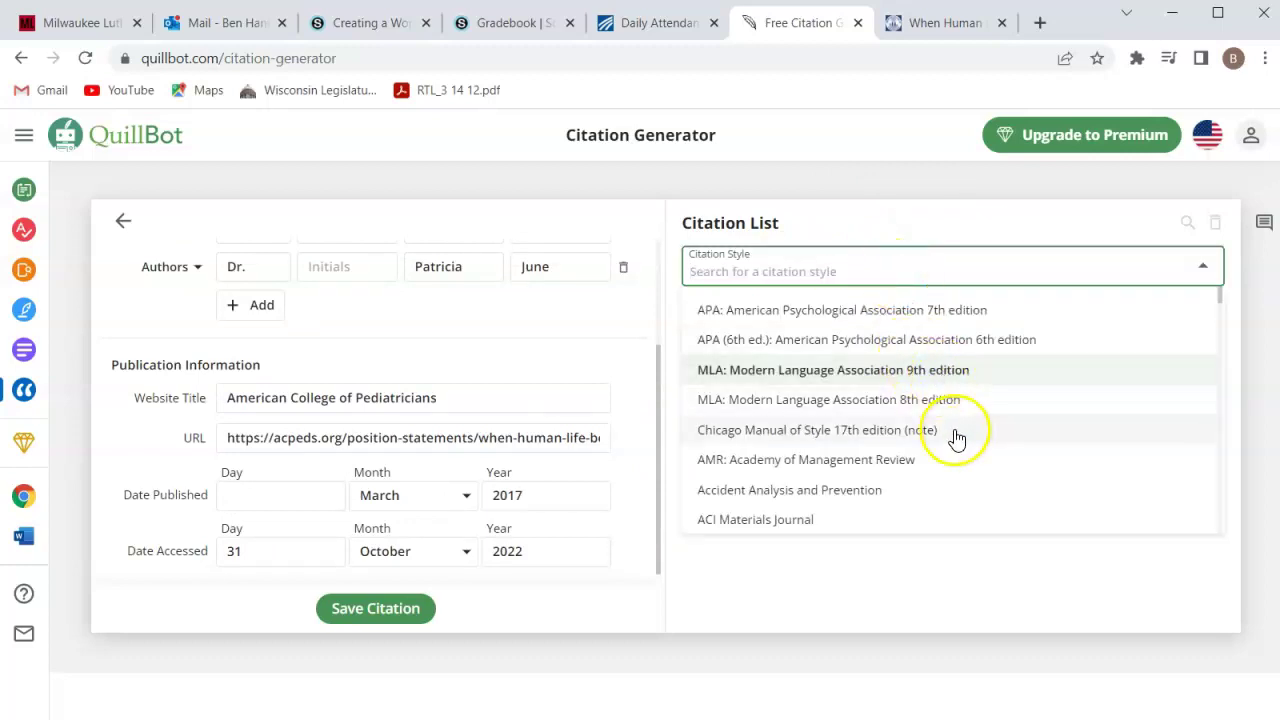
click(905, 372)
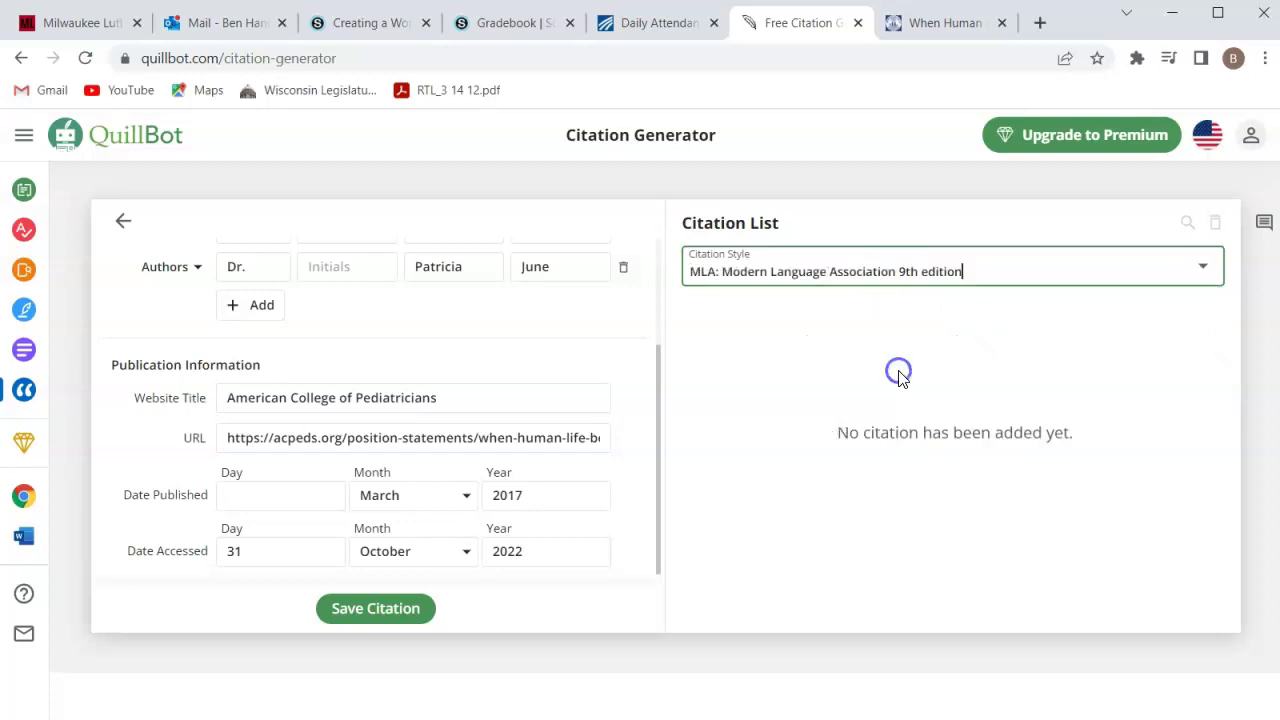
click(375, 610)
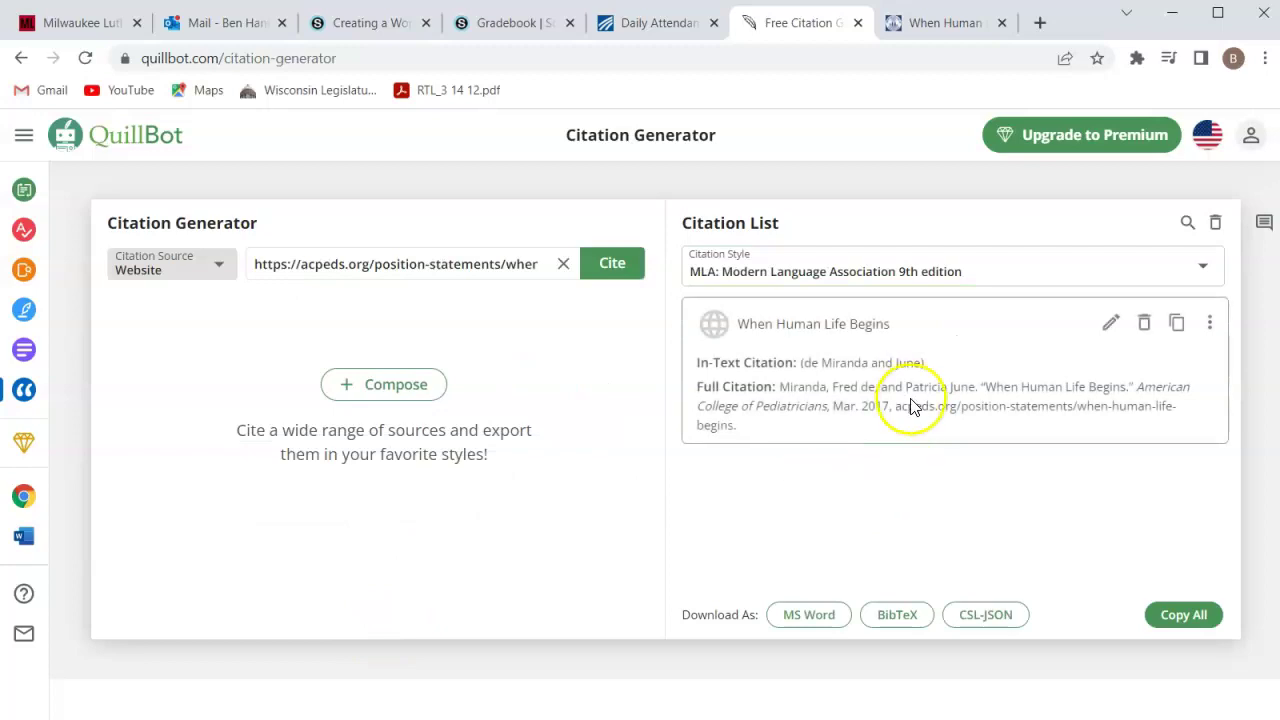
Copy the full citation of "When Human Life Begins" from the citation list.
drag(740, 428, 785, 392)
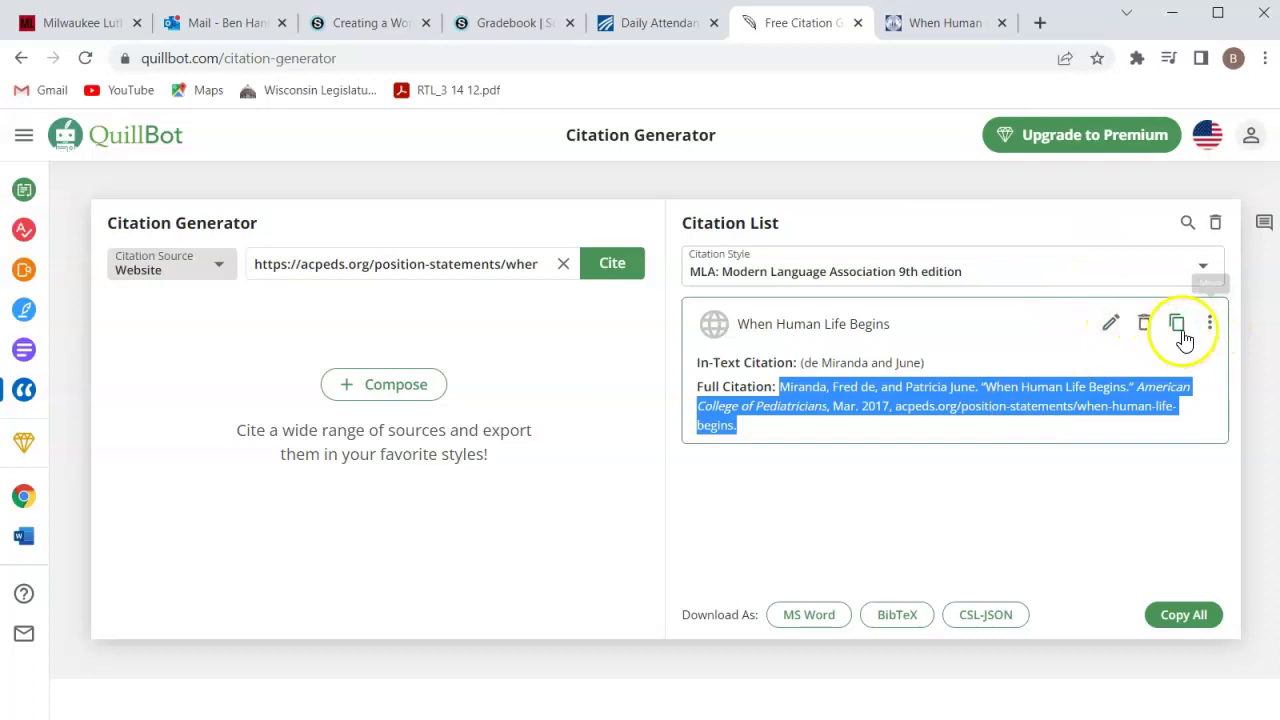
click(1090, 498)
click(1178, 330)
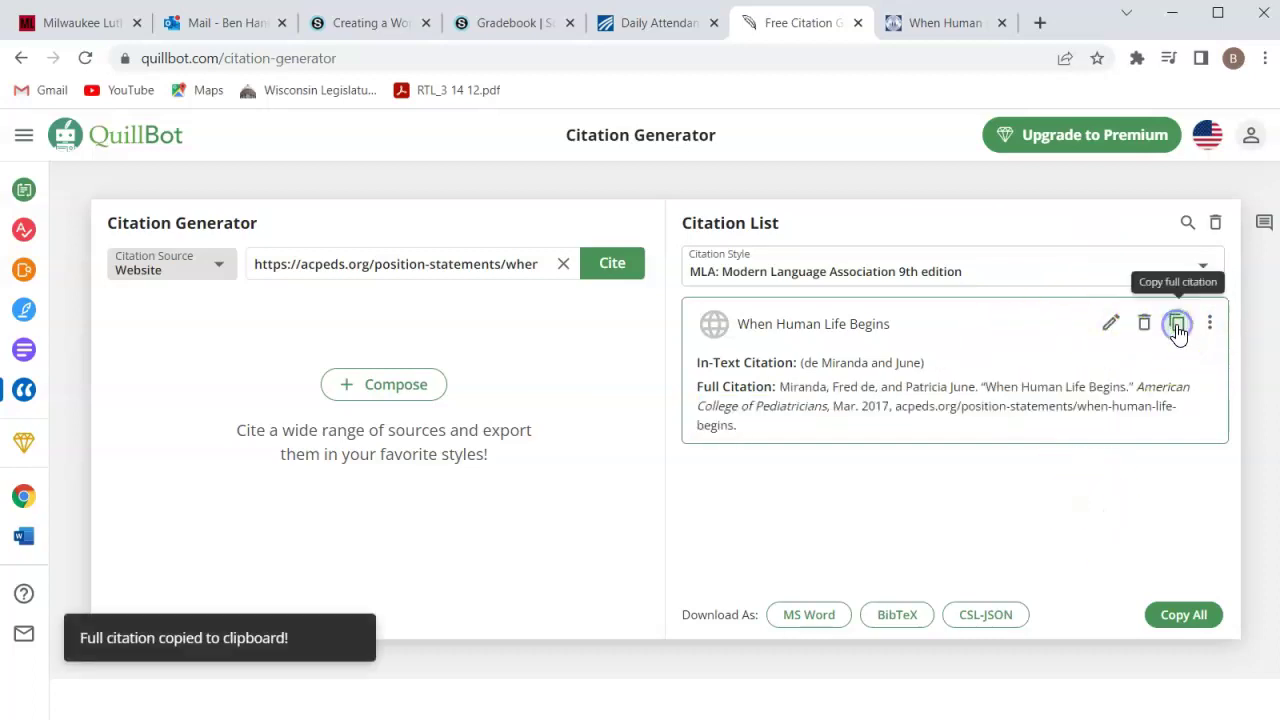
Switch to the essay in Word and replace the placeholder book and journal entries under Works Cited with the copied citation.
key(alt+Tab)
click(499, 490)
drag(1268, 362, 1268, 455)
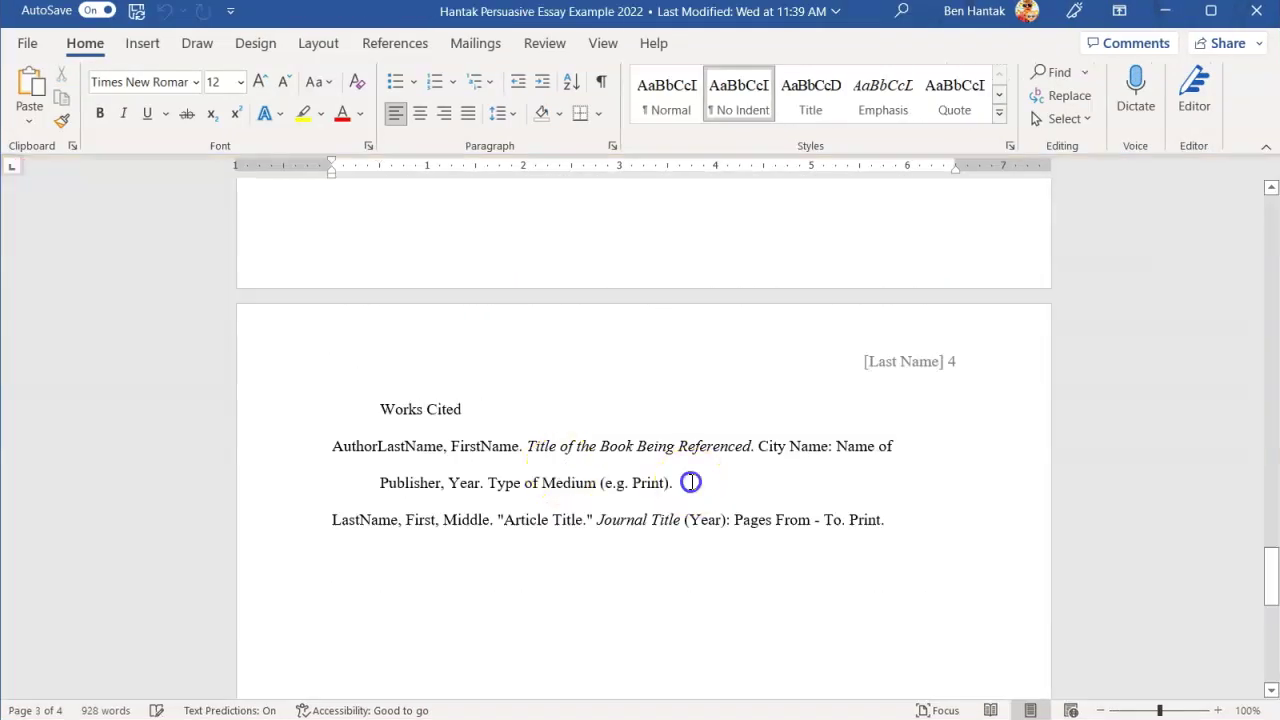
drag(286, 520, 286, 437)
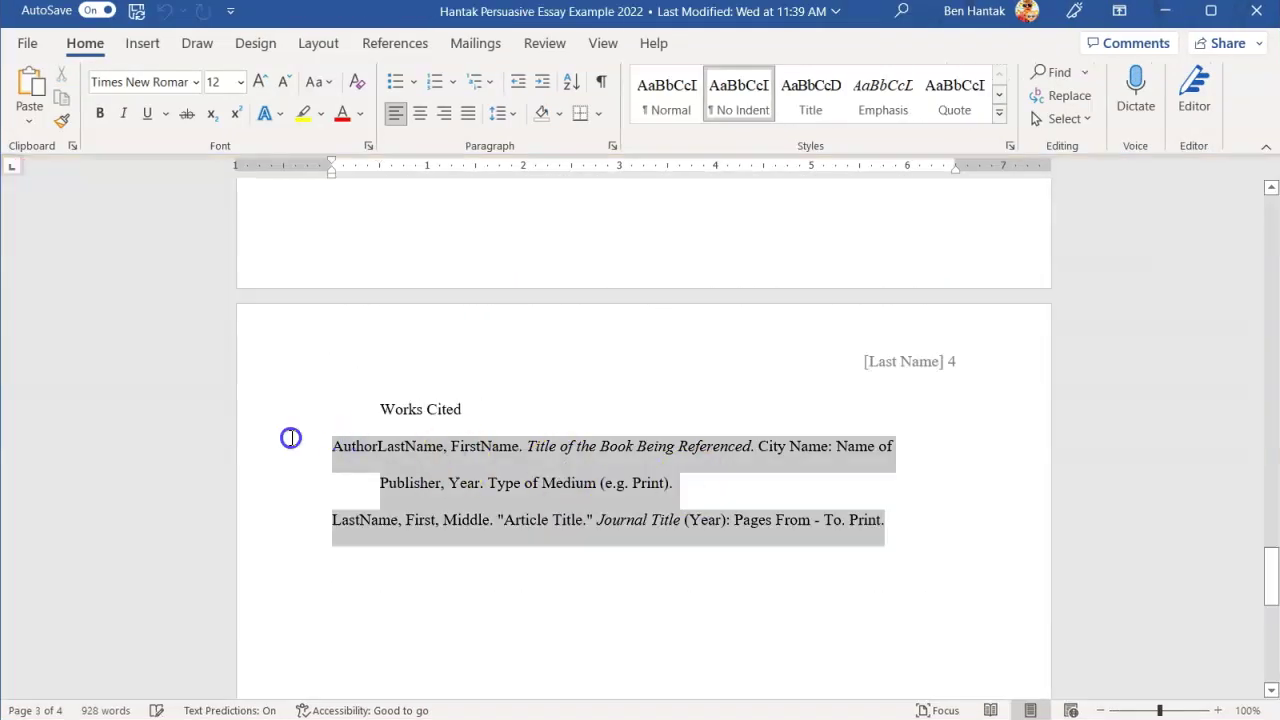
click(898, 535)
drag(898, 535, 320, 480)
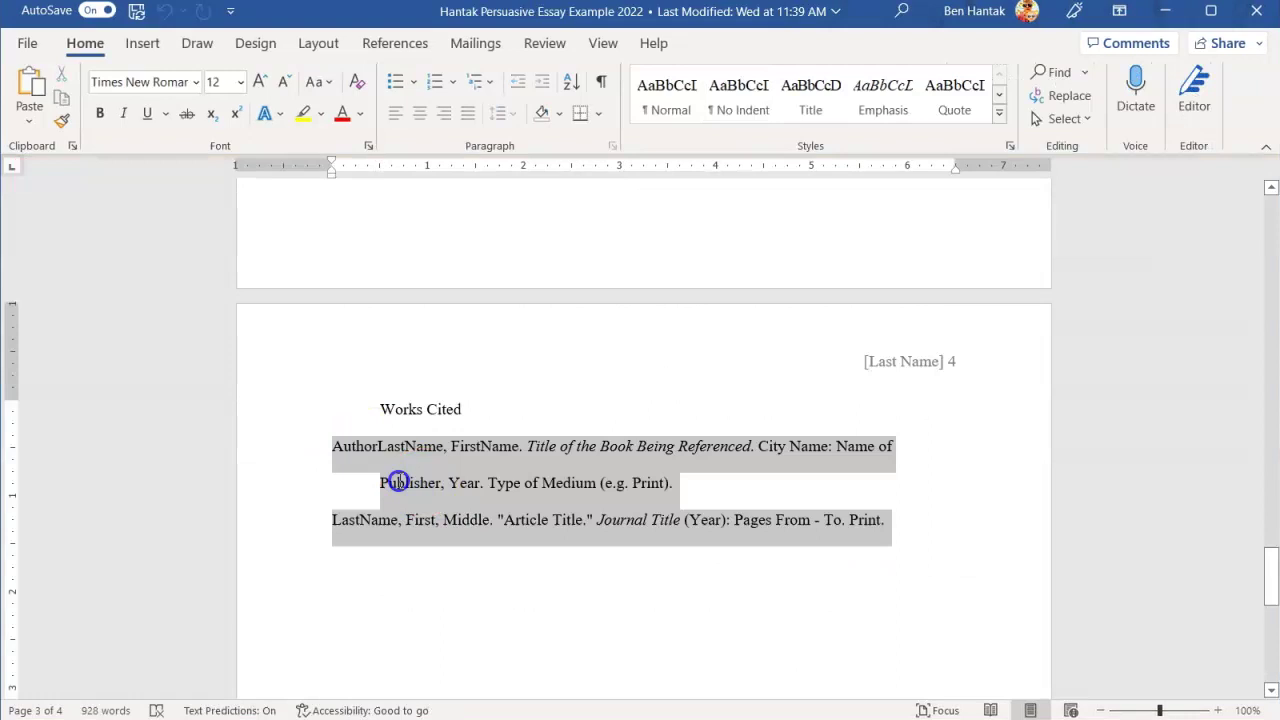
key(ctrl+v)
click(518, 477)
click(701, 443)
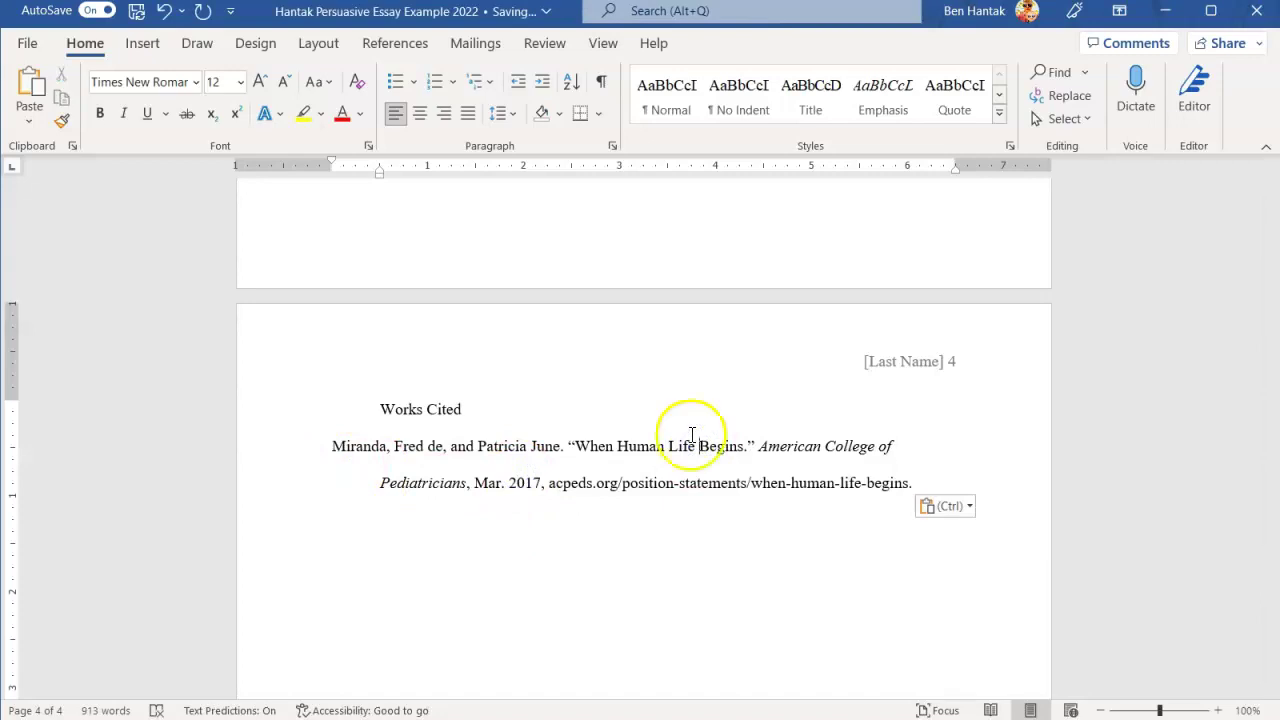
click(685, 483)
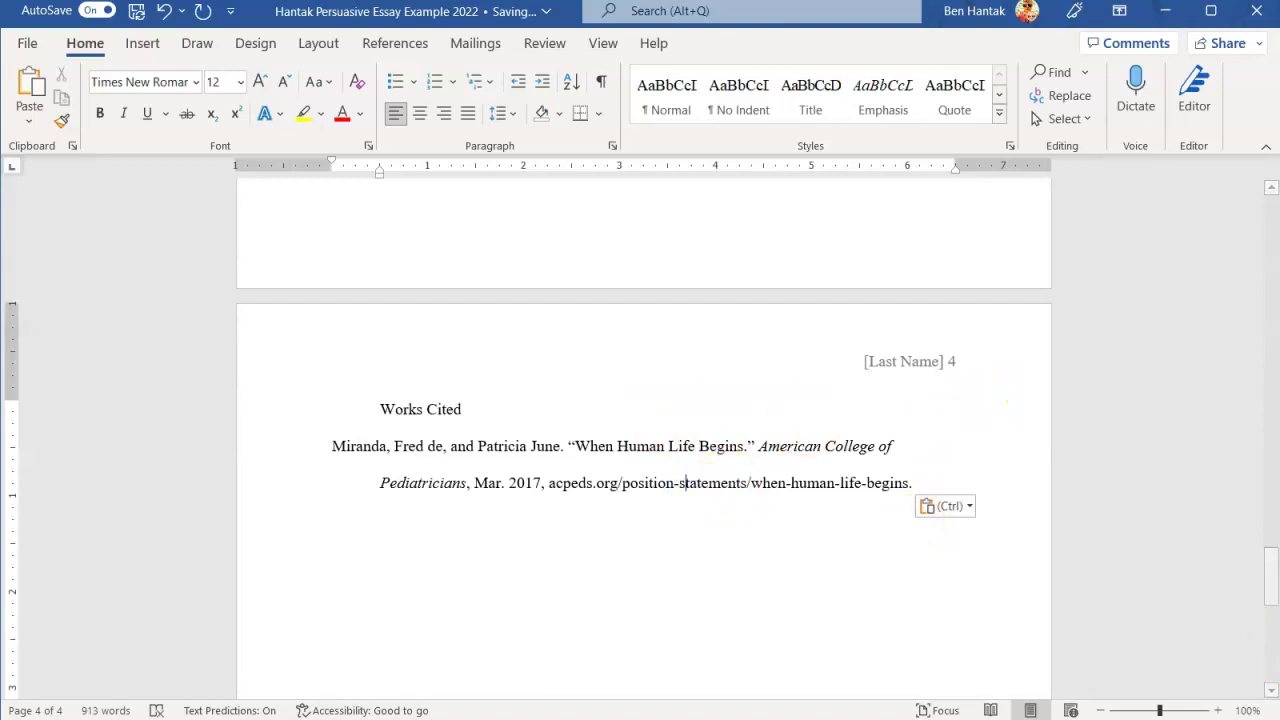
Find and copy the essay's passage stating that Wisconsin's current abortion law dates back to 1849 and generally restricts all abortions.
drag(1271, 571, 1266, 280)
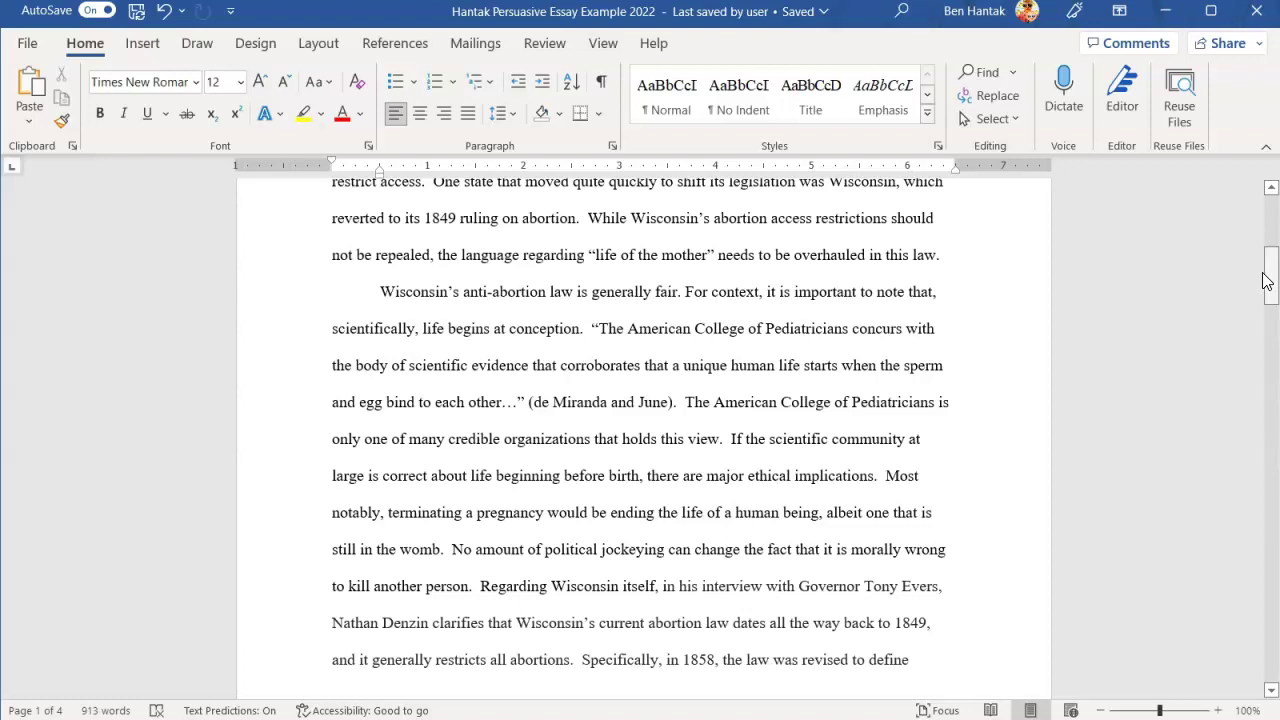
drag(1273, 283, 1271, 314)
drag(331, 312, 571, 349)
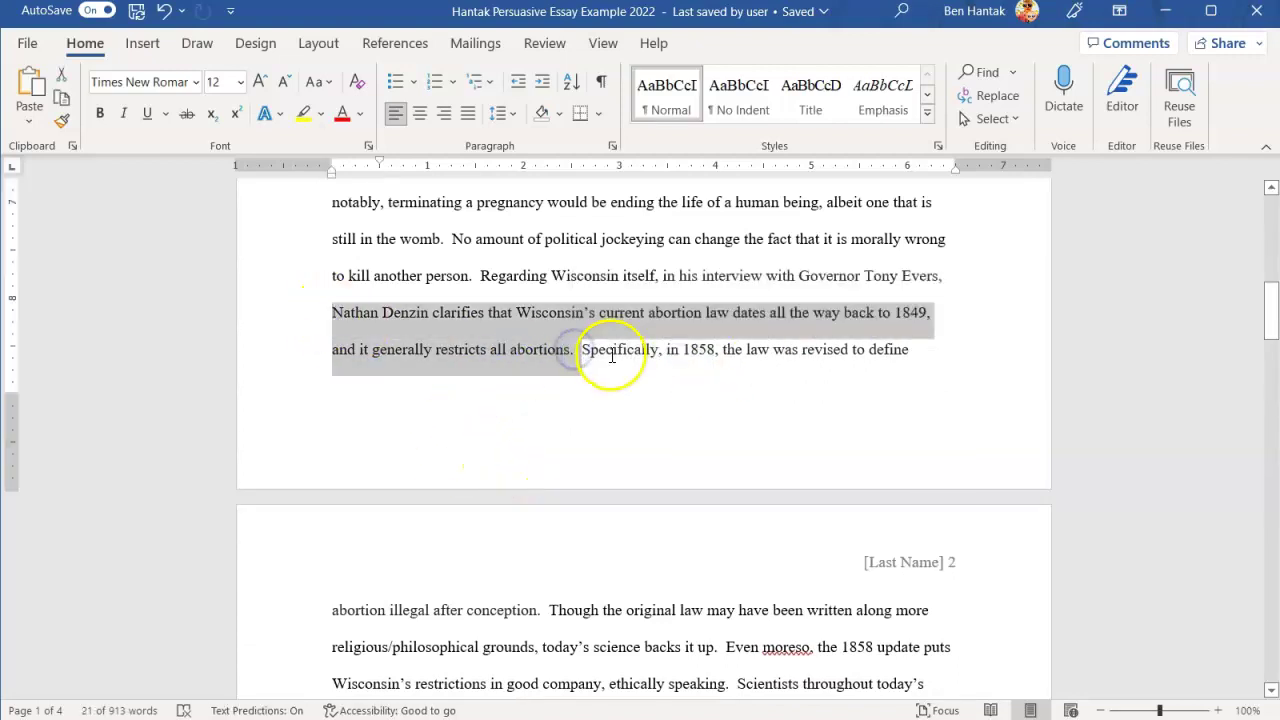
Switch to Chrome, search the web for the copied passage in a new tab, and open the PBS Wisconsin article "A history of Wisconsin's abortion laws".
key(alt+Tab)
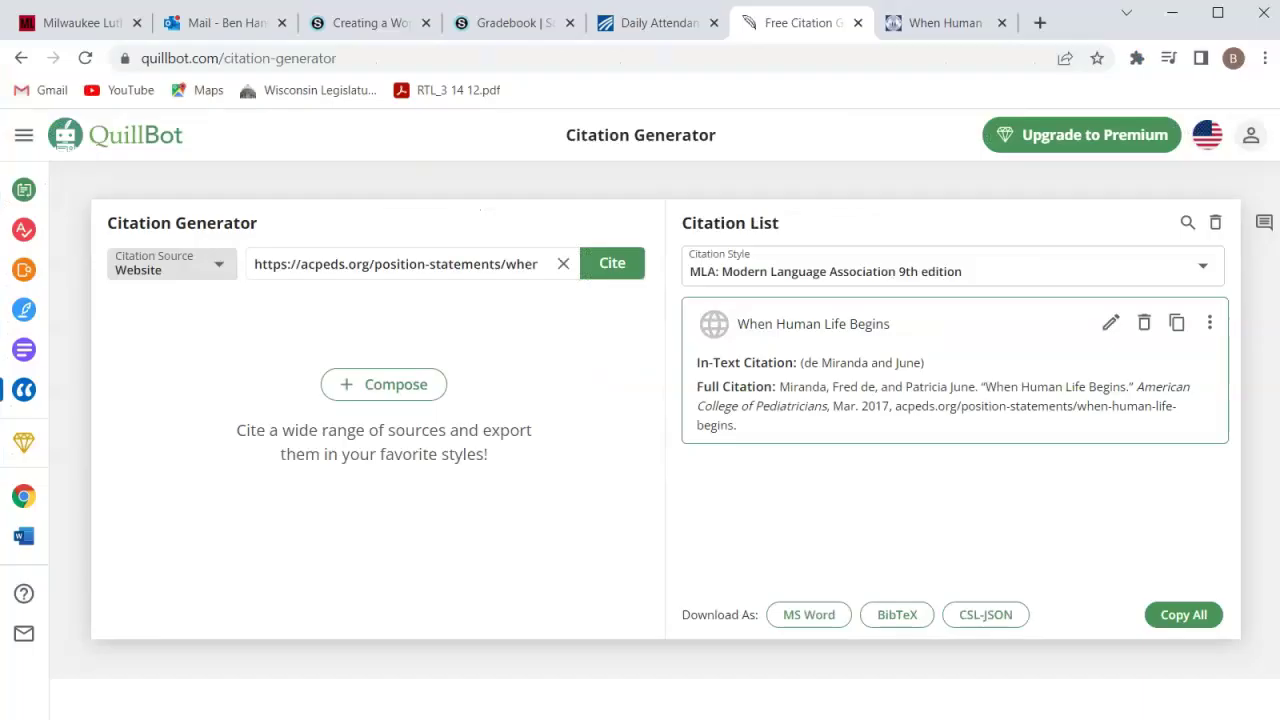
click(1036, 18)
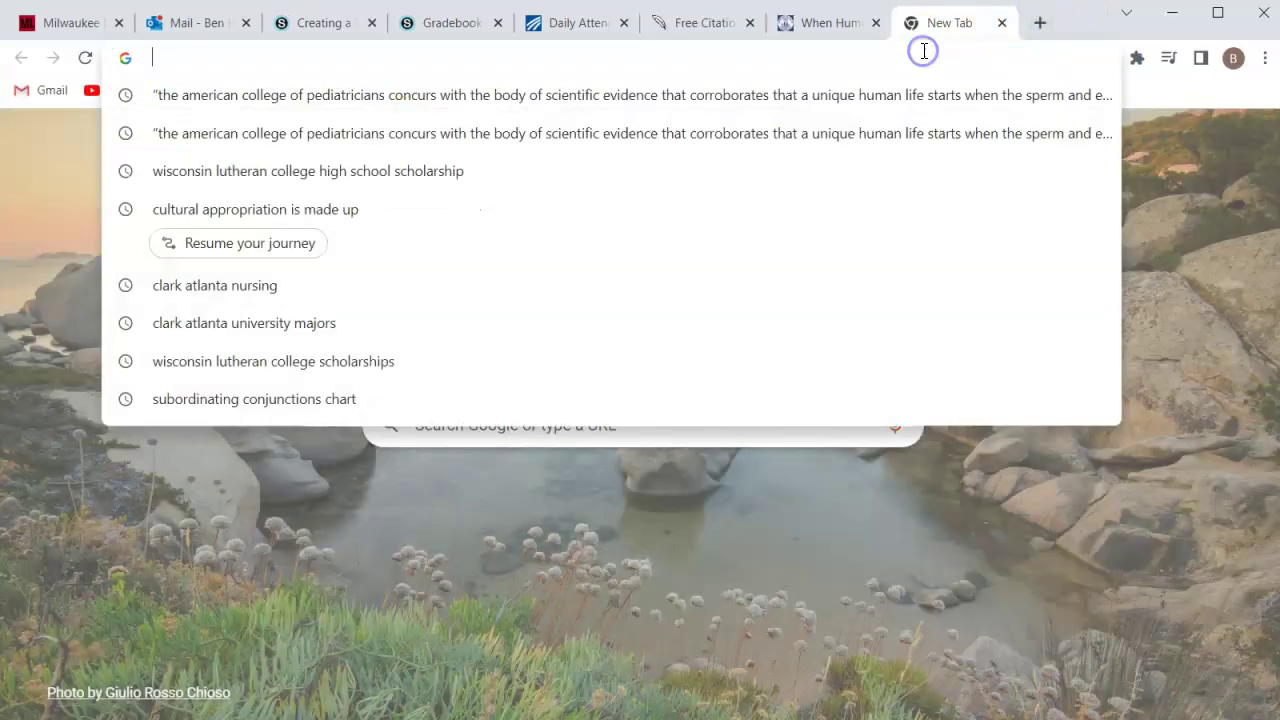
key(ctrl+v)
key(Return)
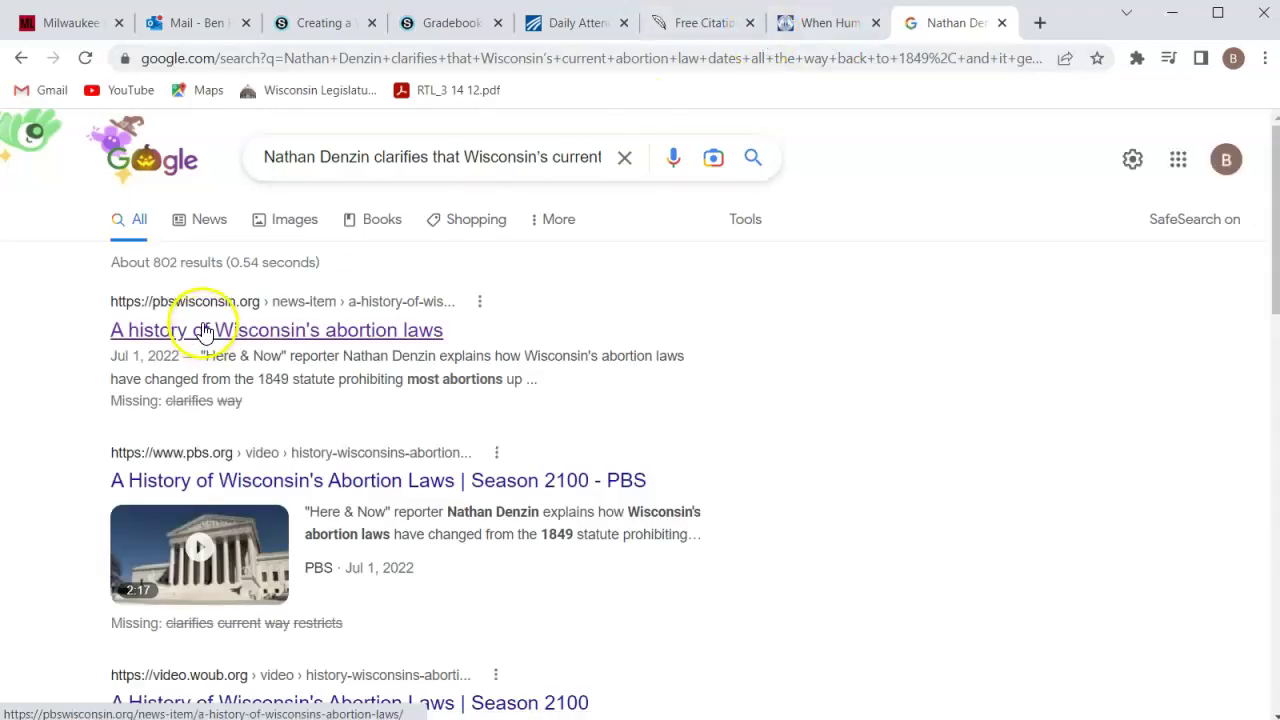
click(204, 331)
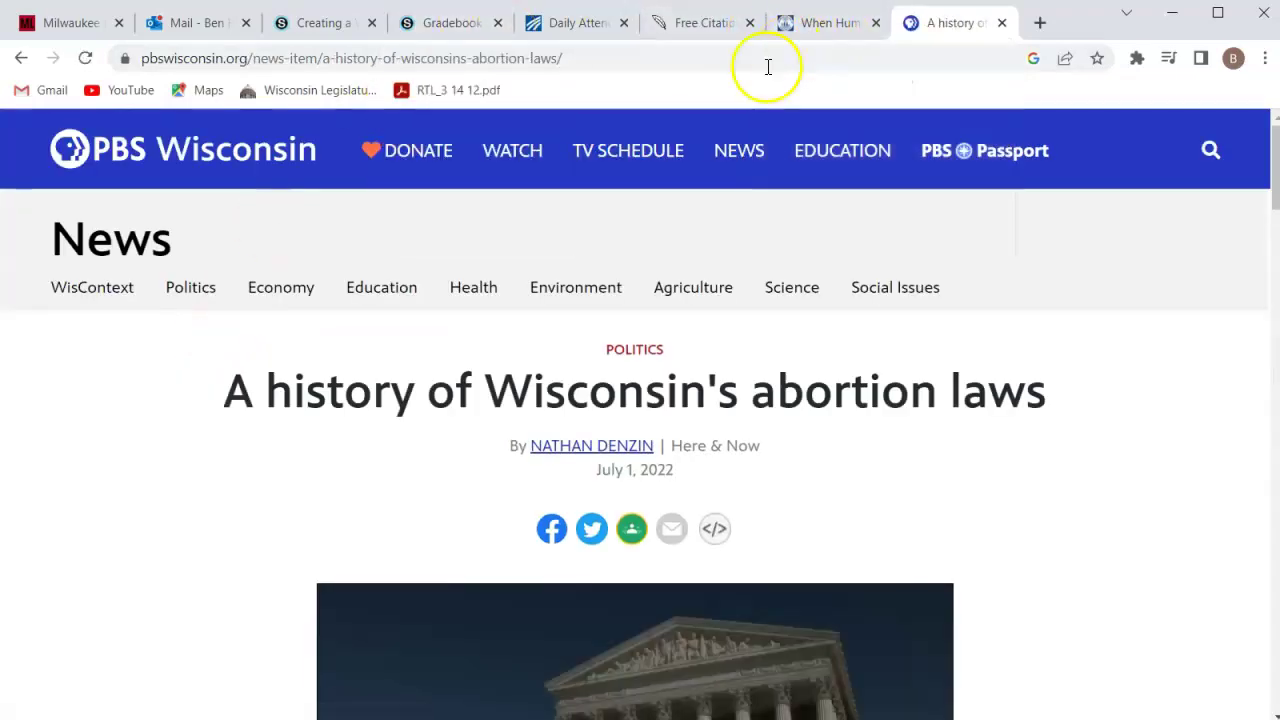
Copy the PBS Wisconsin article's web address and cite it as a website source in QuillBot in place of the acpeds.org address.
click(618, 58)
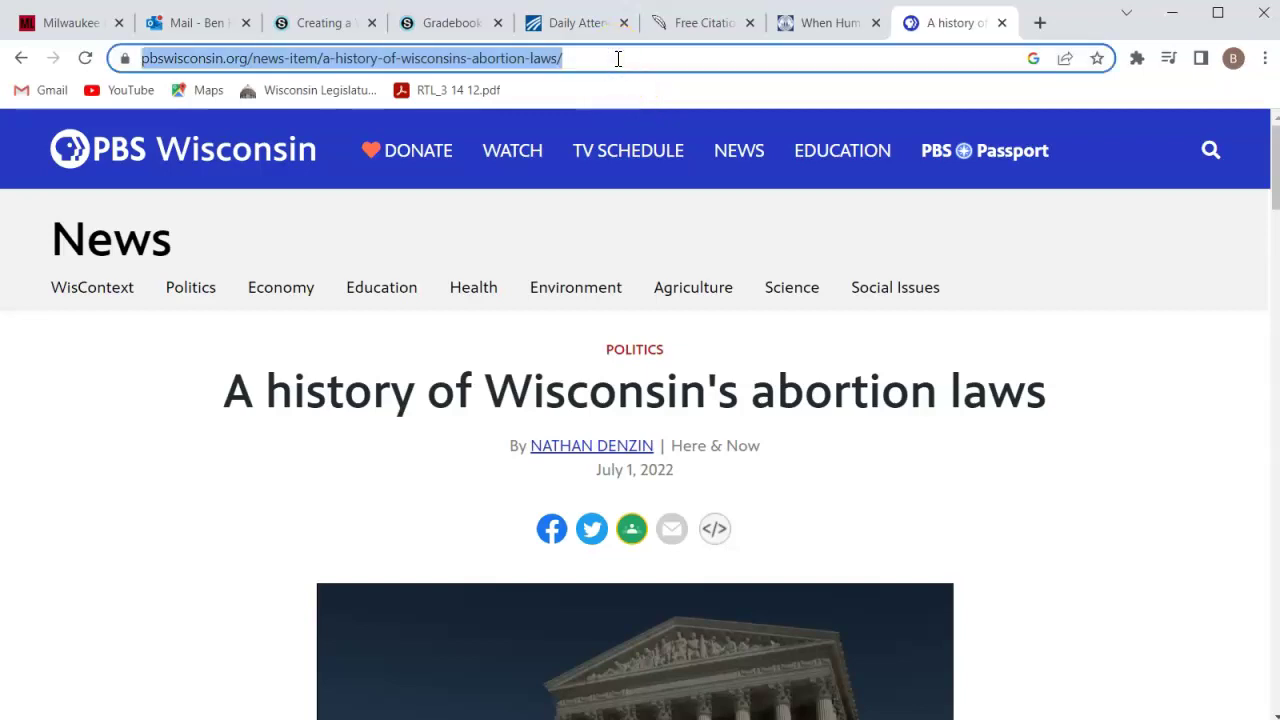
click(688, 22)
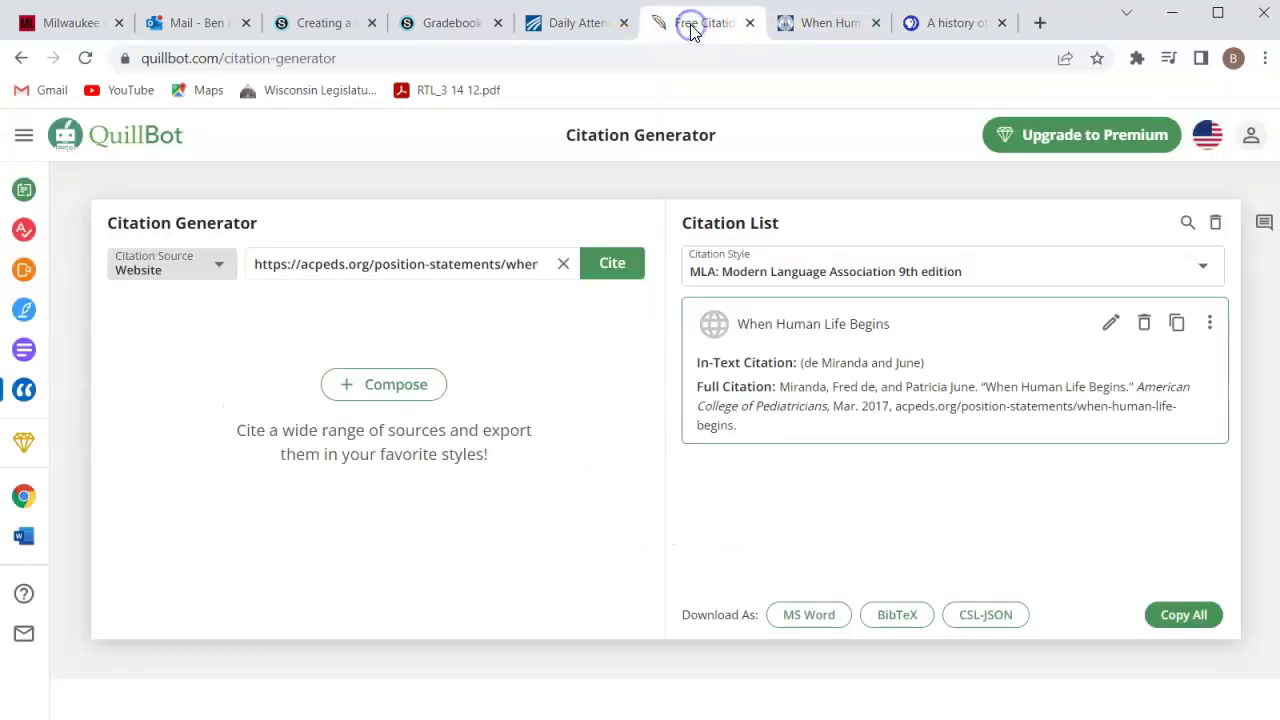
click(563, 266)
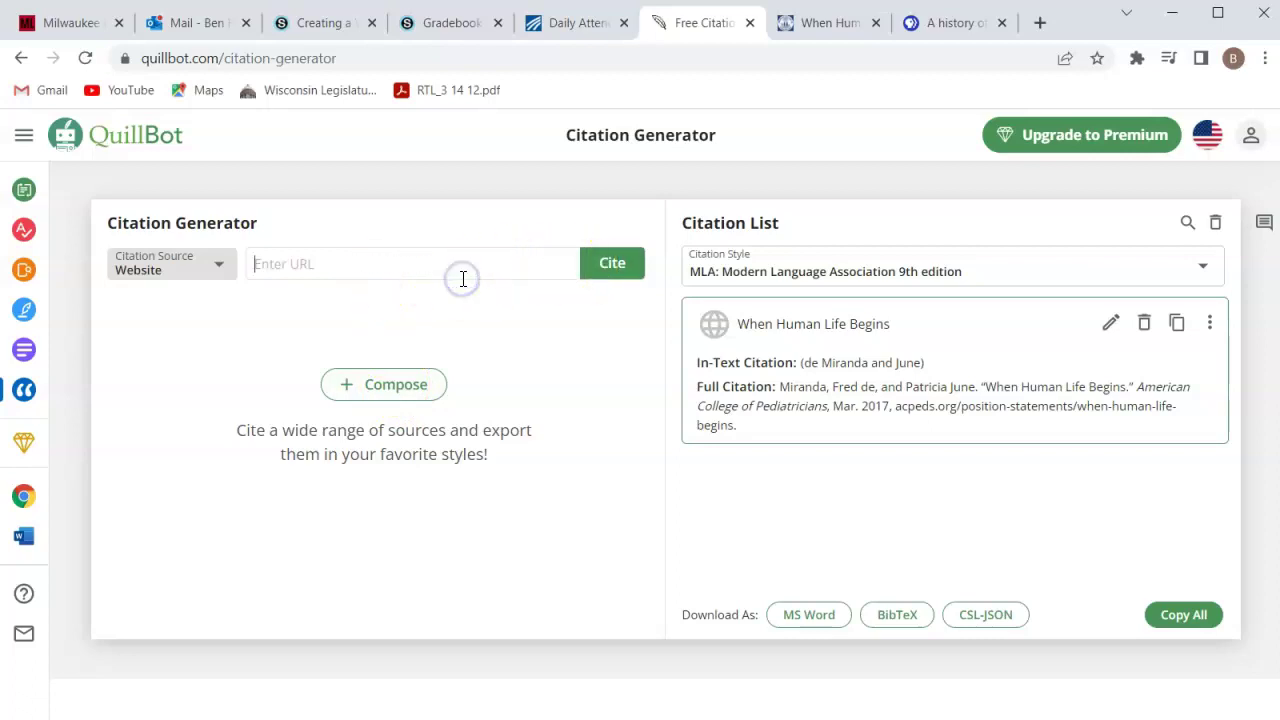
key(ctrl+v)
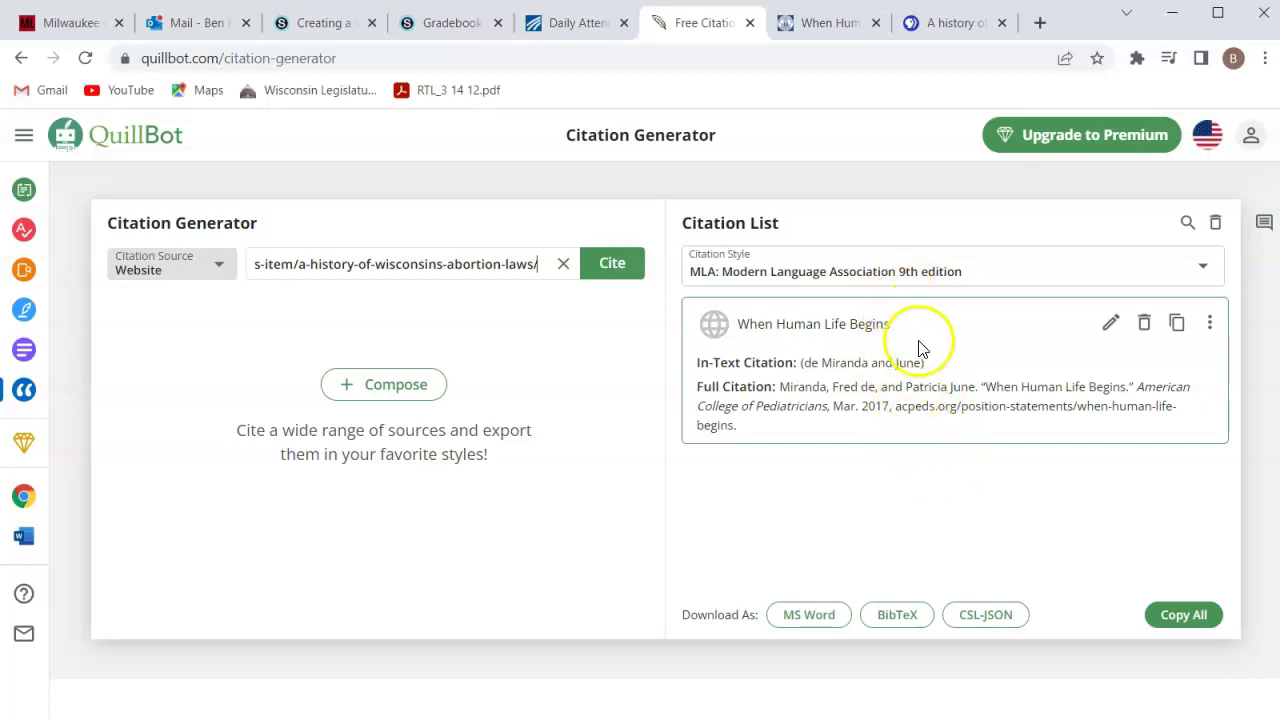
click(630, 275)
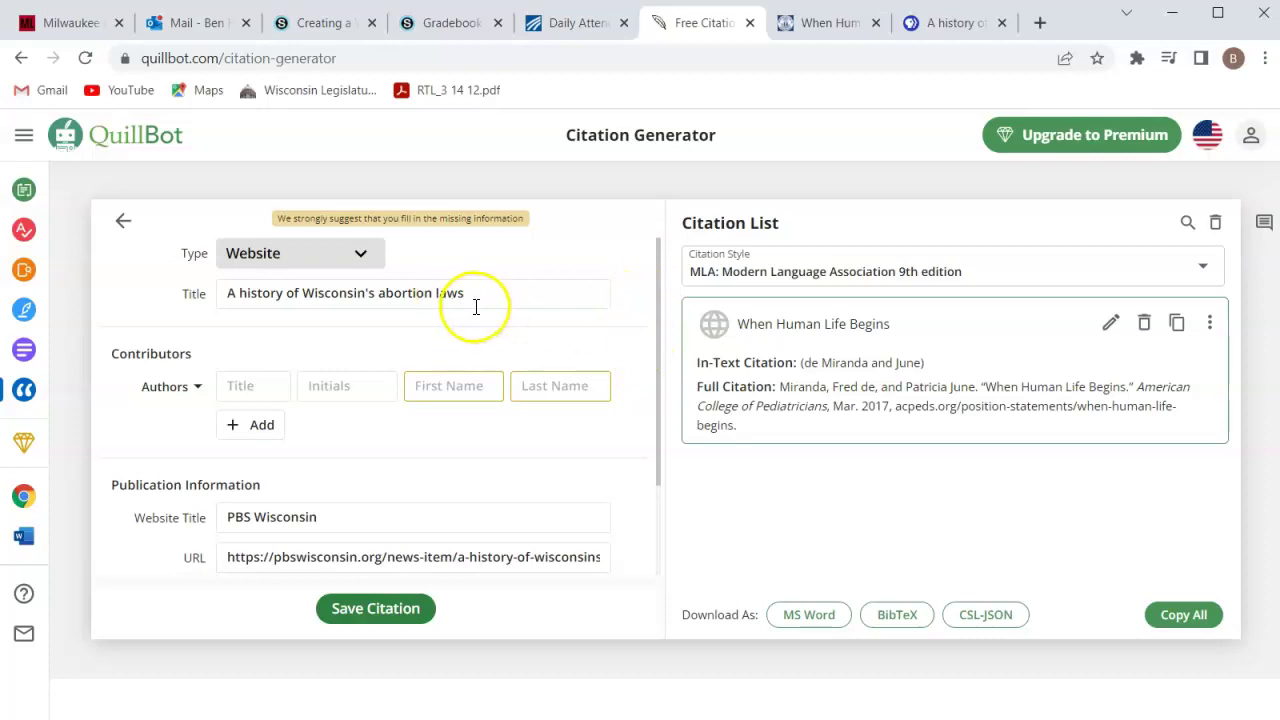
Fill in the PBS Wisconsin article author's first and last name and save the citation.
click(487, 387)
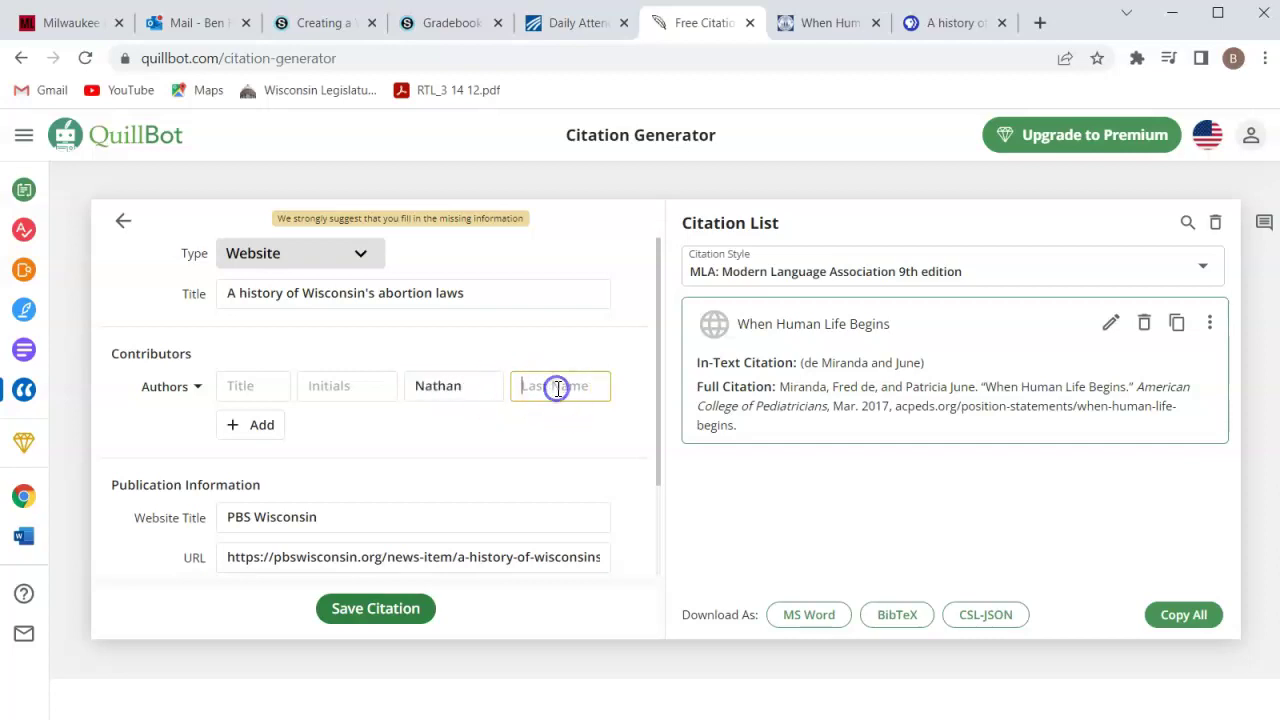
text(Denzin)
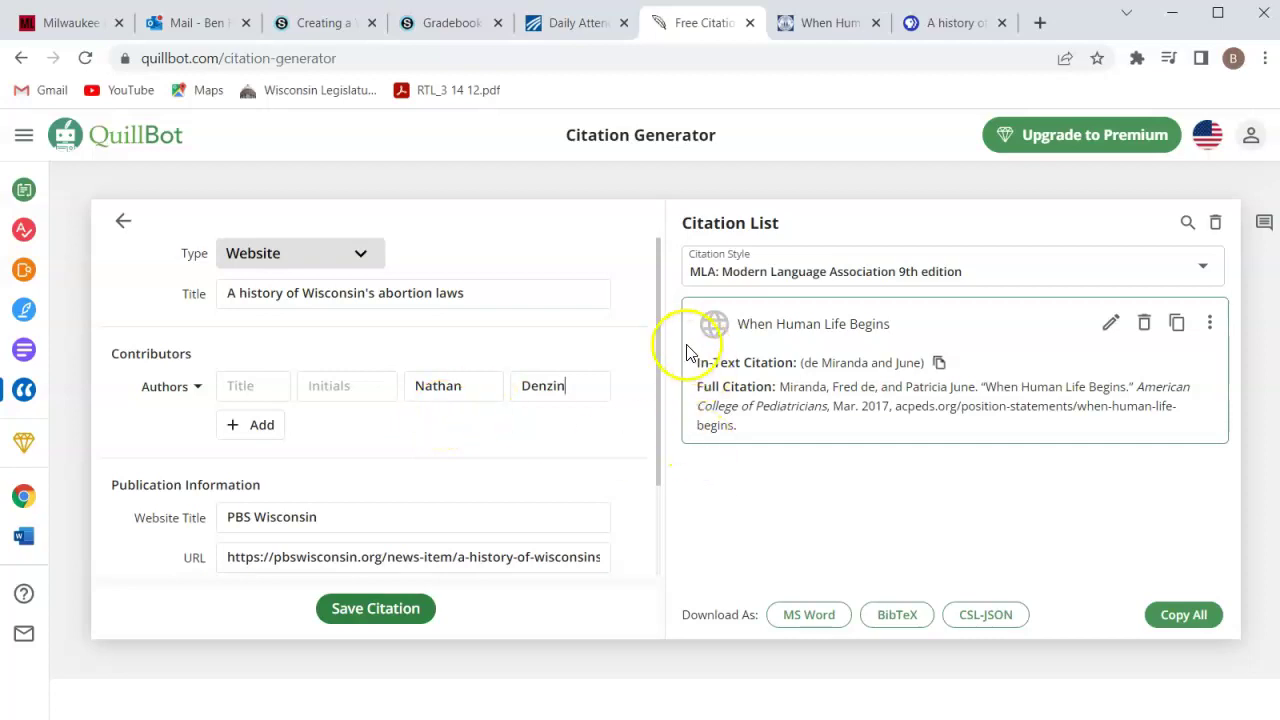
drag(658, 317, 658, 433)
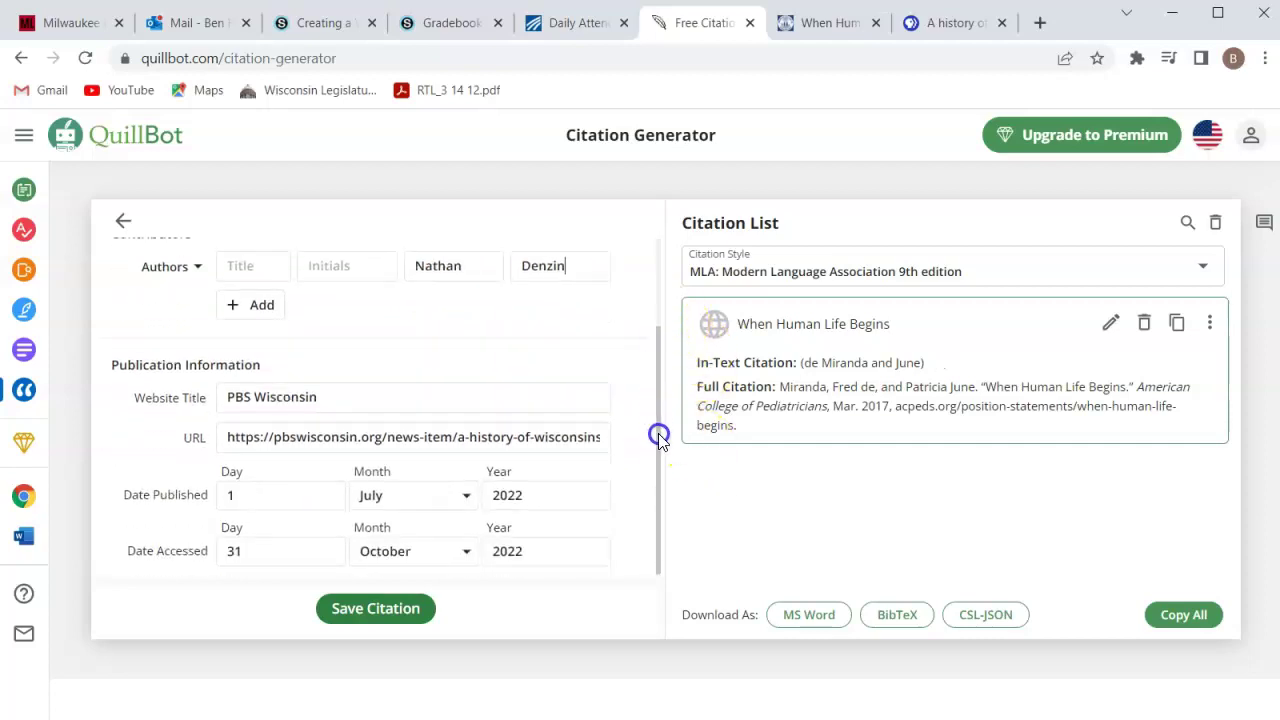
click(375, 612)
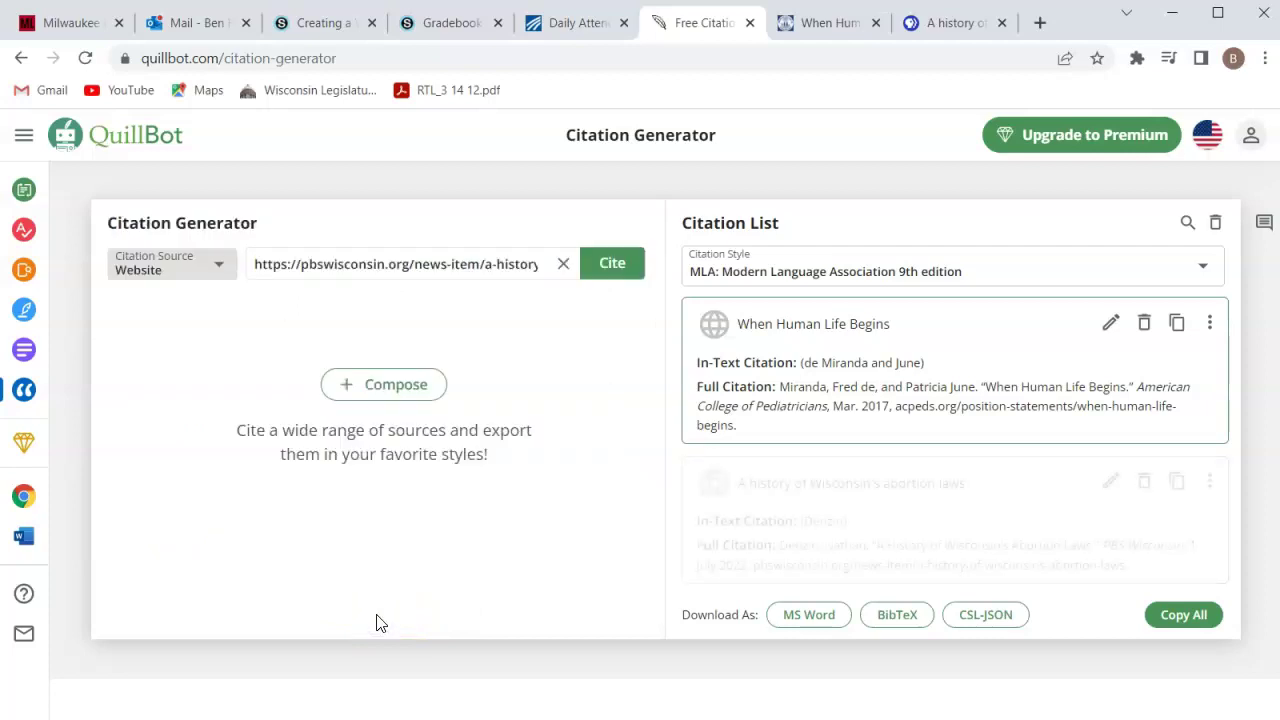
Copy the full PBS Wisconsin citation and paste it below the first entry on the essay's Works Cited page in Word.
click(1135, 571)
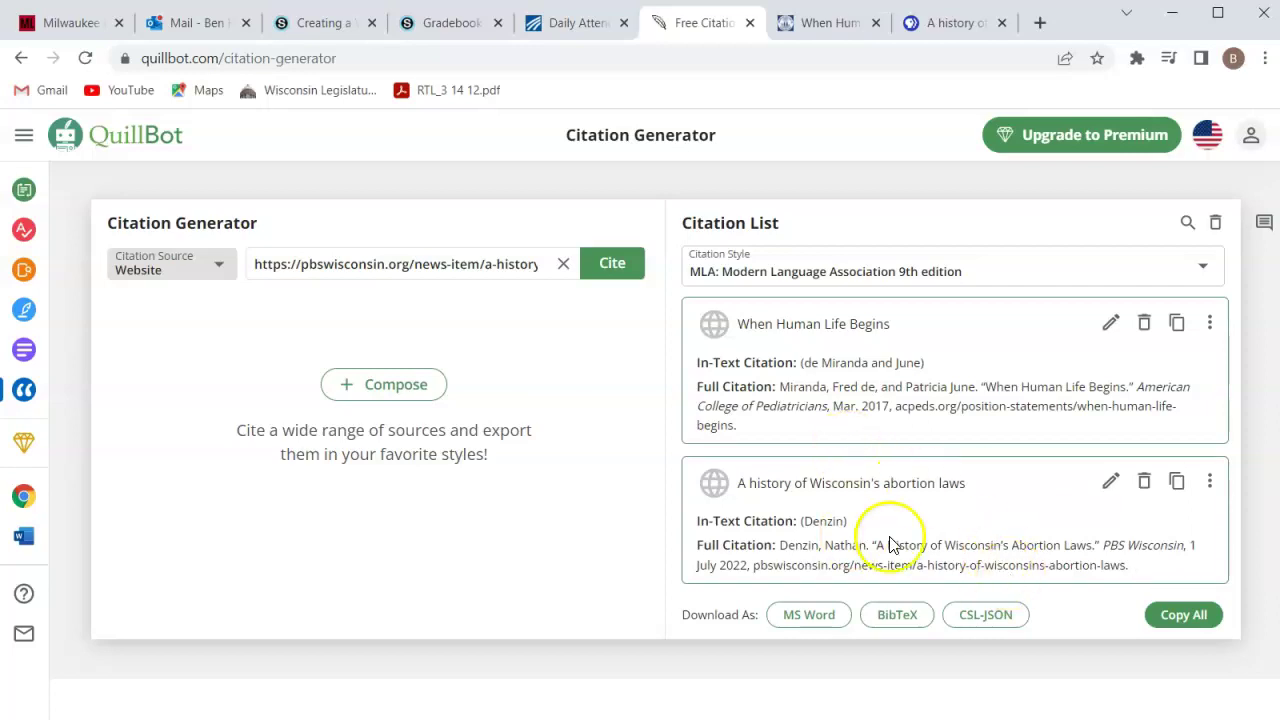
click(1177, 481)
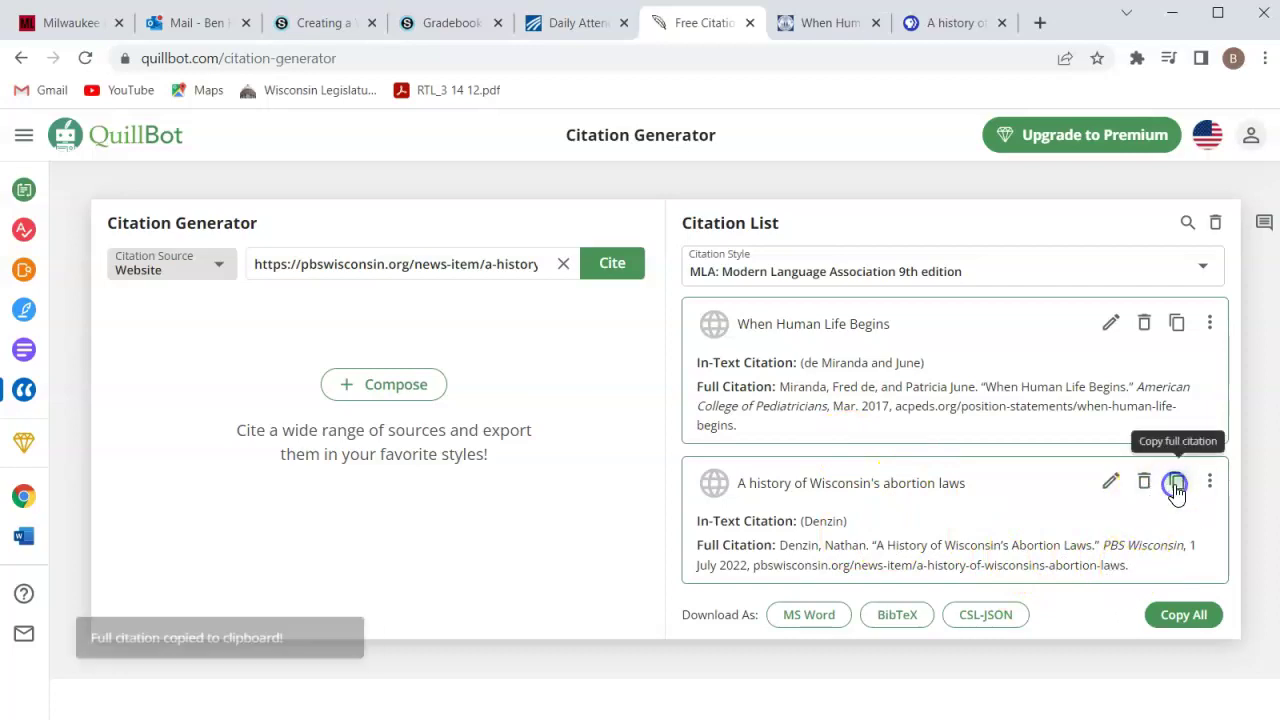
key(alt+Tab)
click(780, 586)
drag(1271, 310, 1271, 594)
click(941, 294)
key(Return)
key(Return)
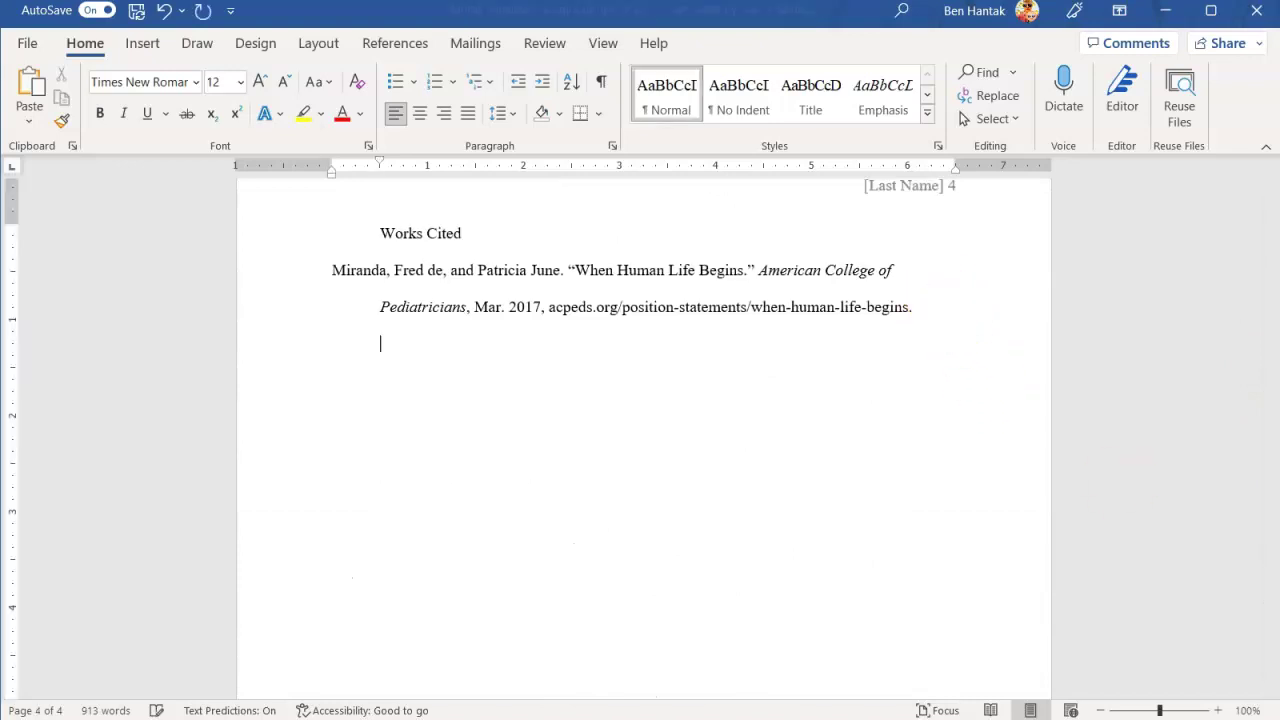
key(ctrl+v)
Insert a blank line above the first Works Cited entry and two new lines after the PBS Wisconsin entry.
click(331, 271)
key(Return)
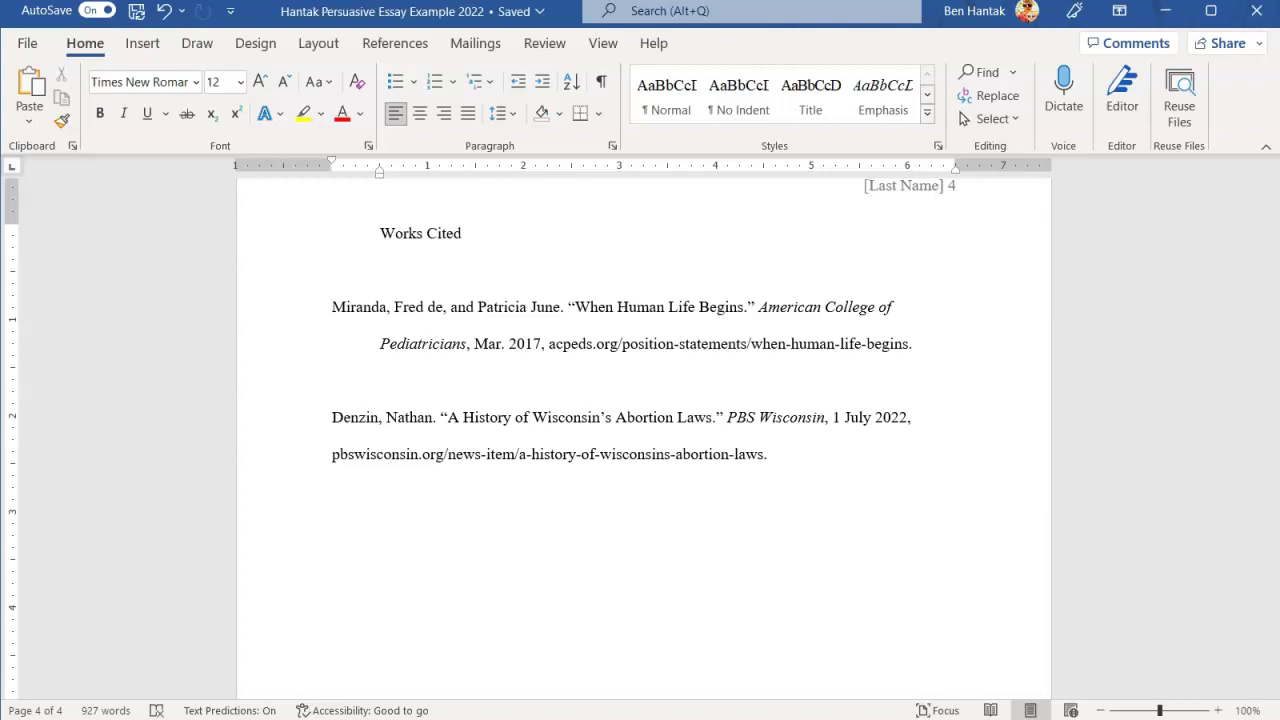
click(807, 451)
key(Return)
key(Return)
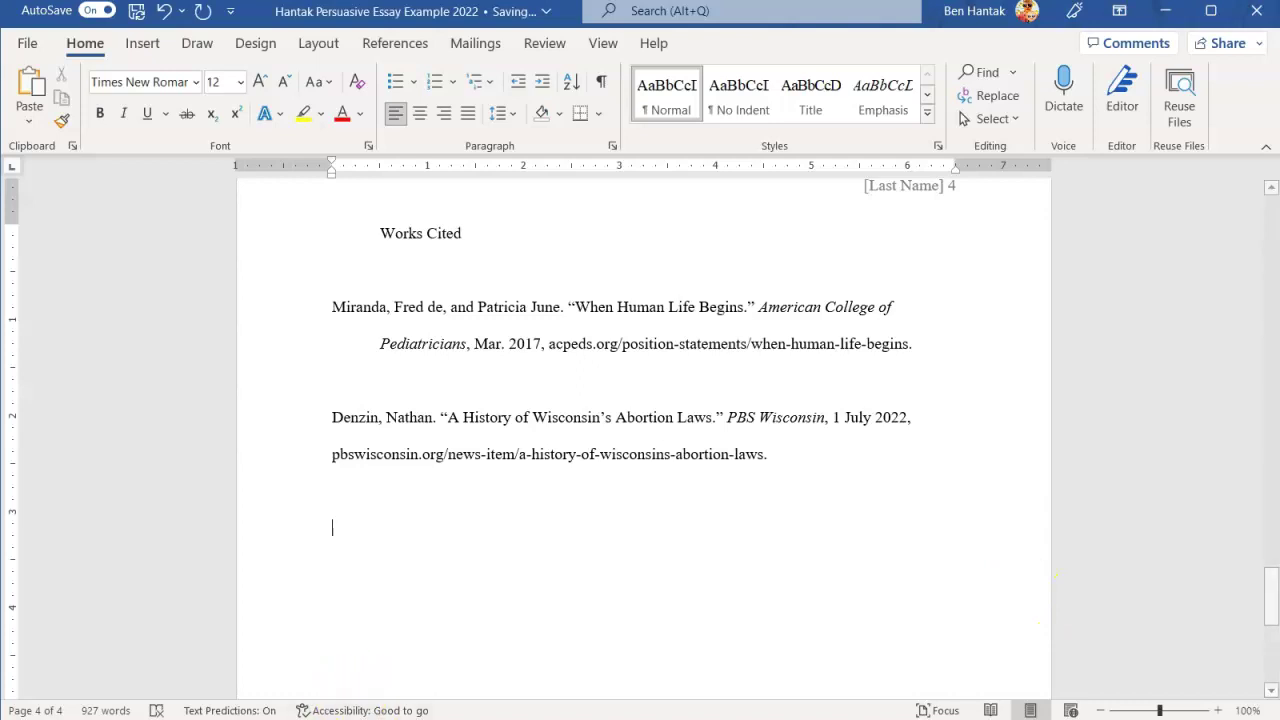
Find the essay's quotation beginning "Physicians say the language" and look it up in Chrome, opening the Wisconsin Public Radio article it comes from.
click(1109, 406)
drag(1268, 600, 1272, 255)
scroll(640, 440, down, 4)
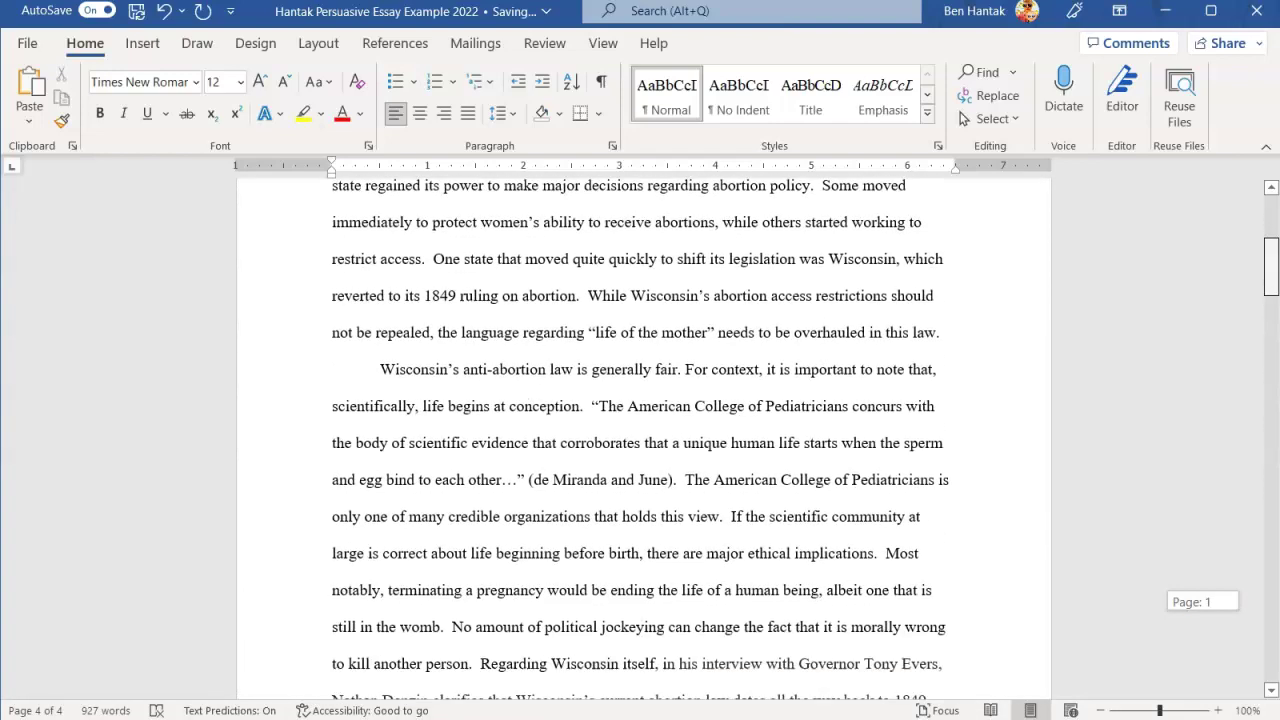
scroll(640, 440, down, 4)
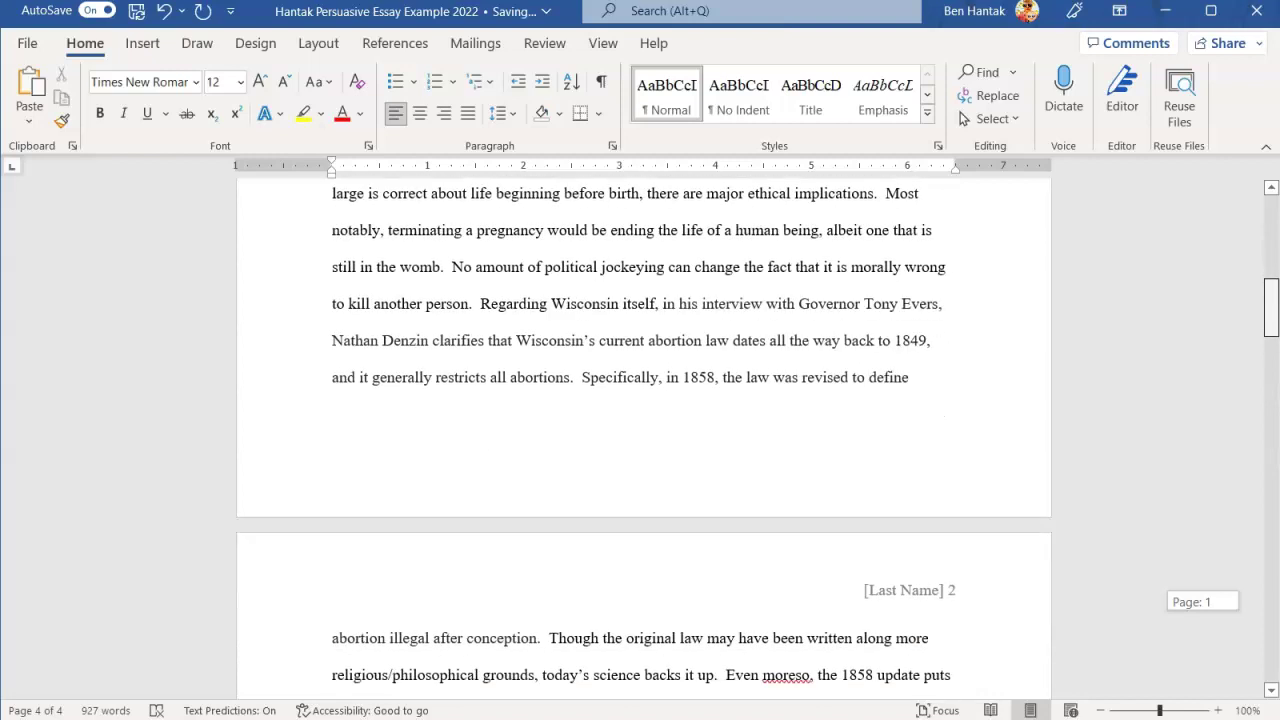
scroll(640, 440, down, 2)
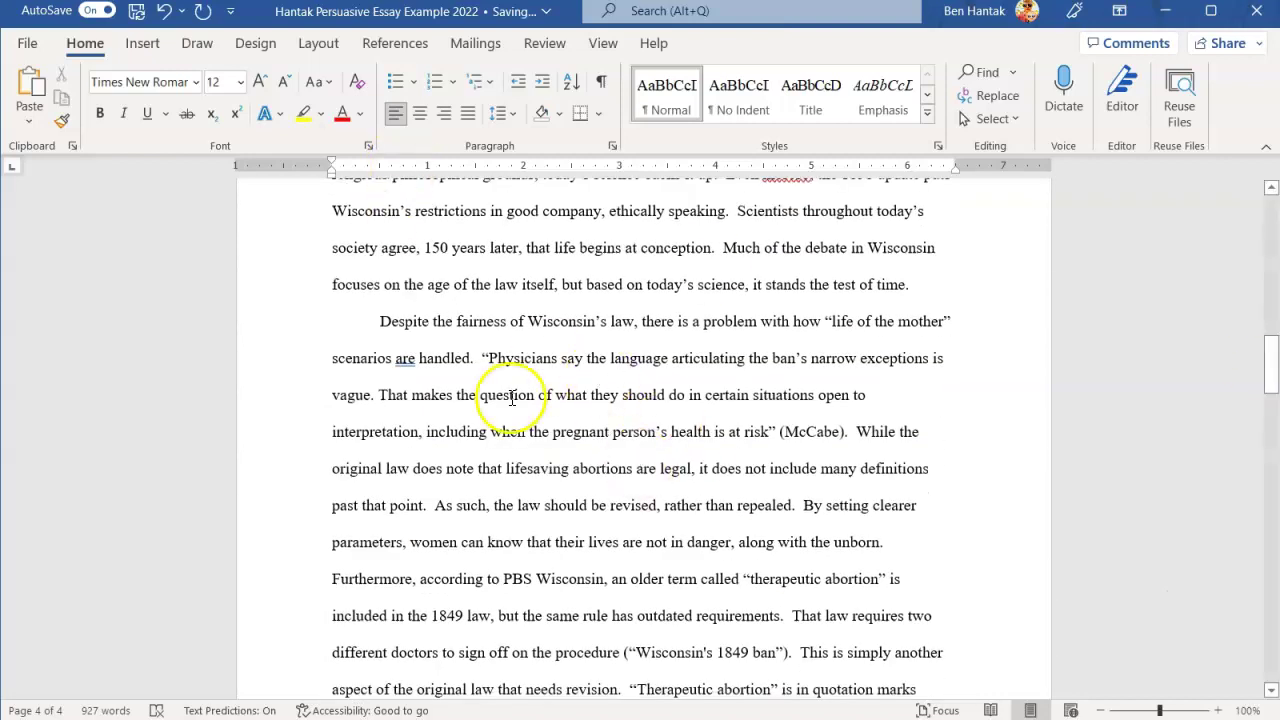
click(846, 433)
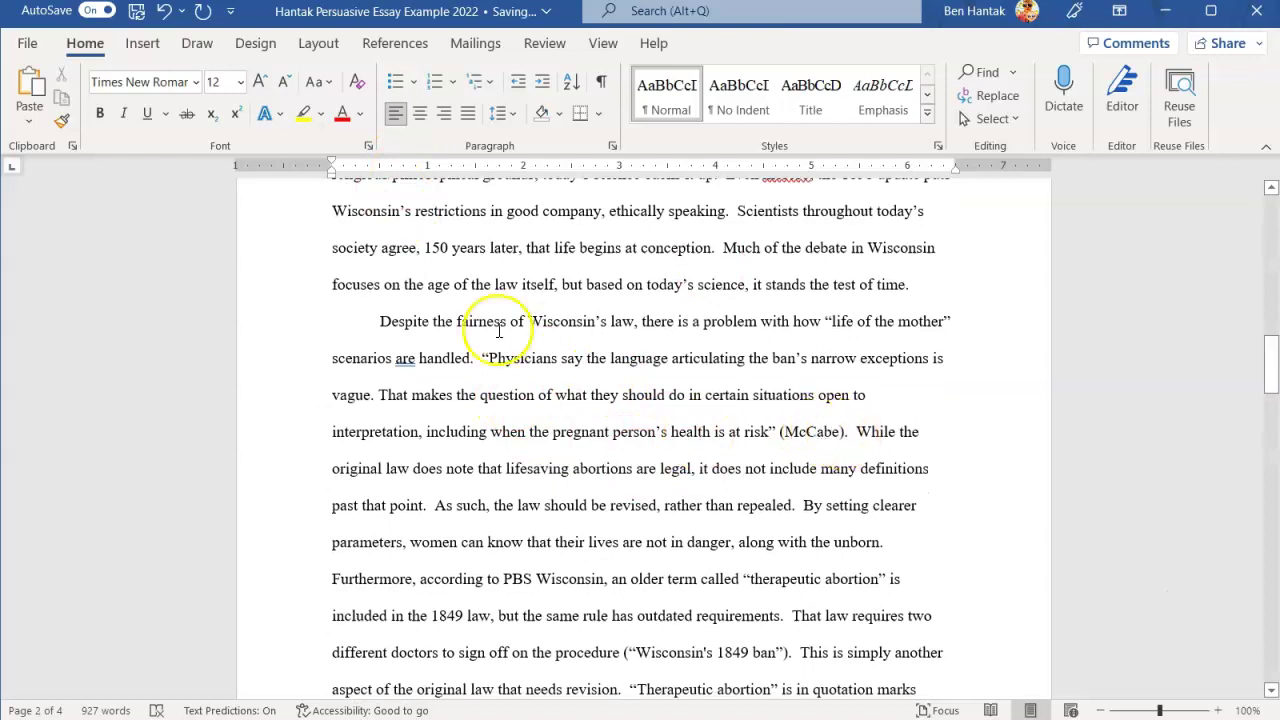
mouse_move(484, 358)
mouse_down()
mouse_move(715, 431)
mouse_move(848, 432)
mouse_up()
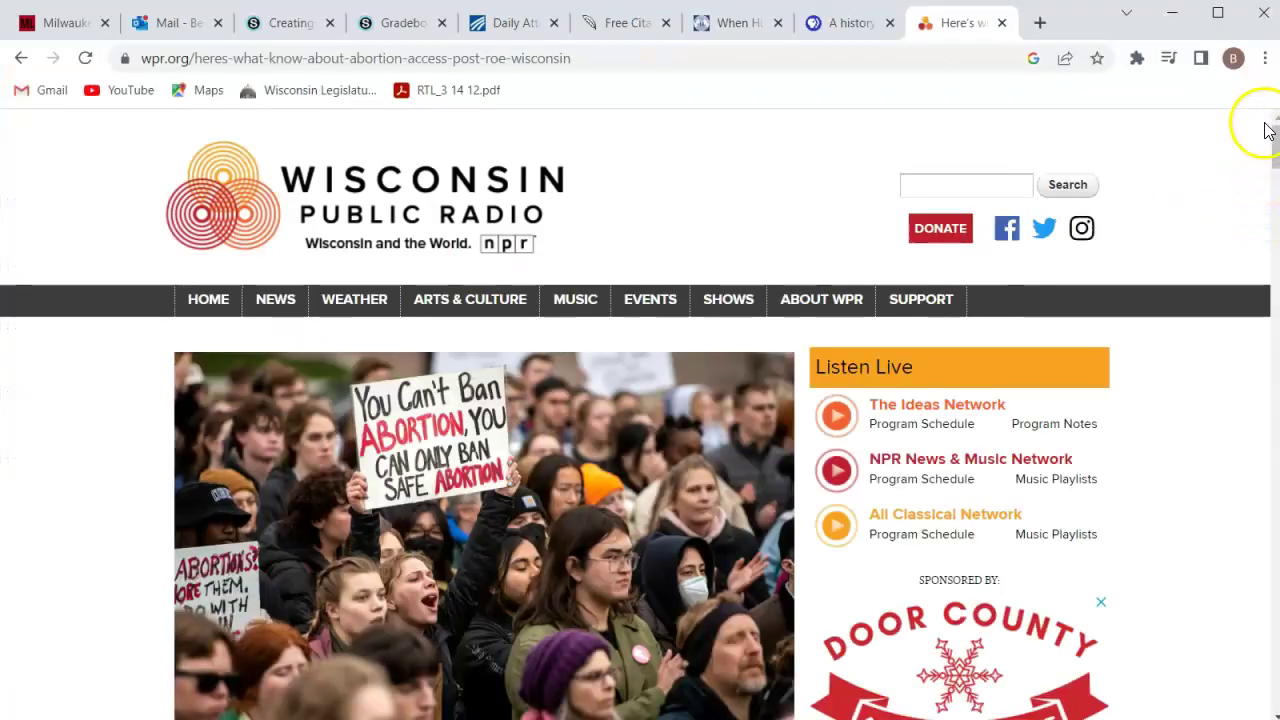
Copy the Wisconsin Public Radio article's web address, return to QuillBot and close the two earlier source tabs.
scroll(1265, 155, down, 5)
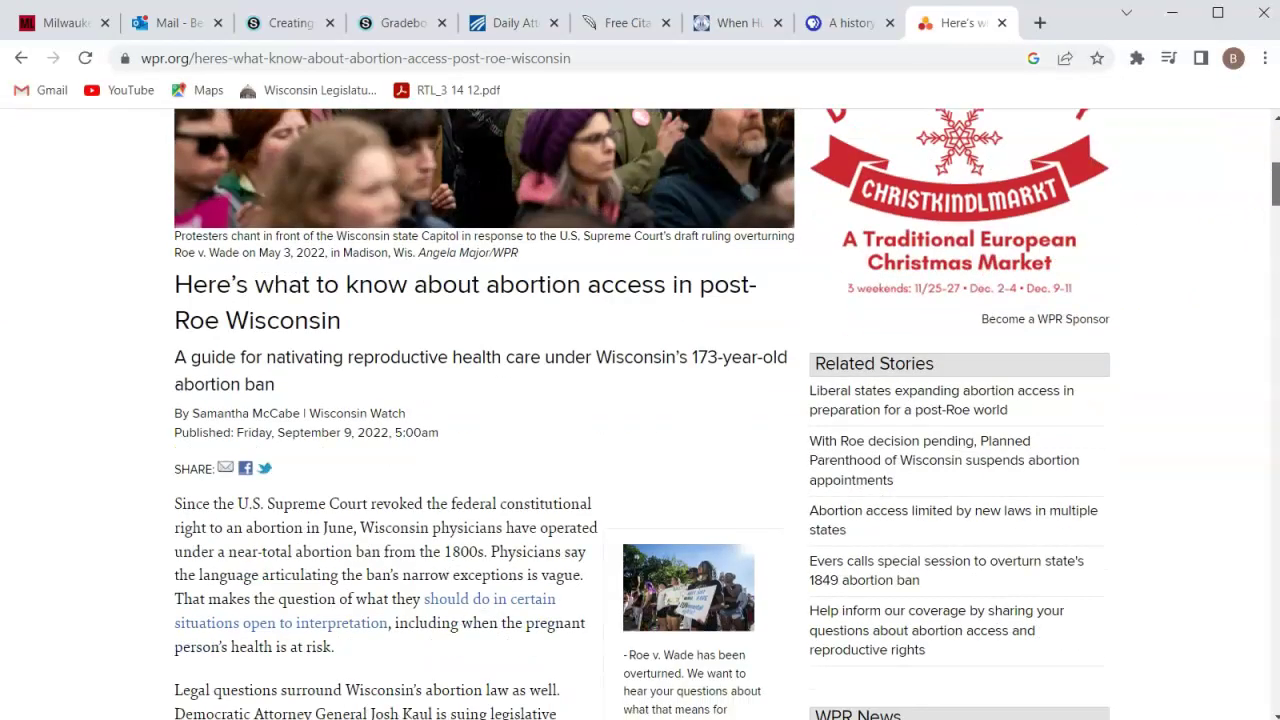
scroll(1265, 155, up, 5)
click(553, 67)
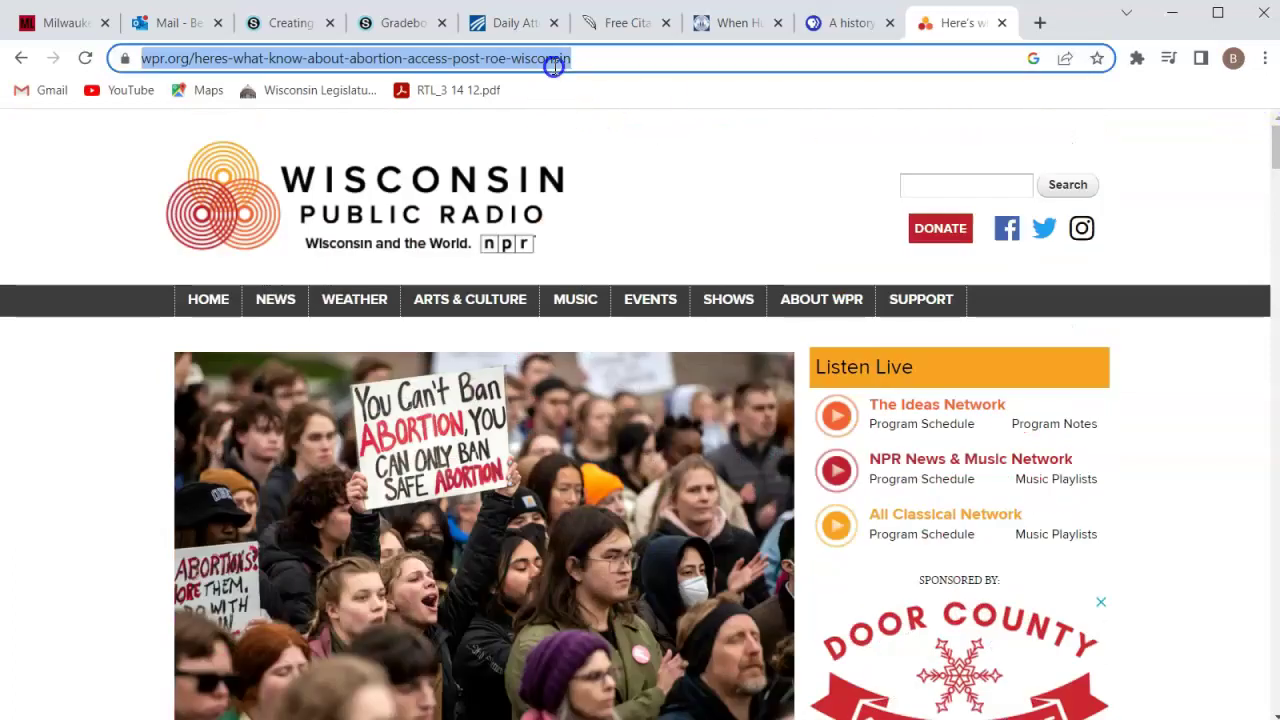
click(638, 30)
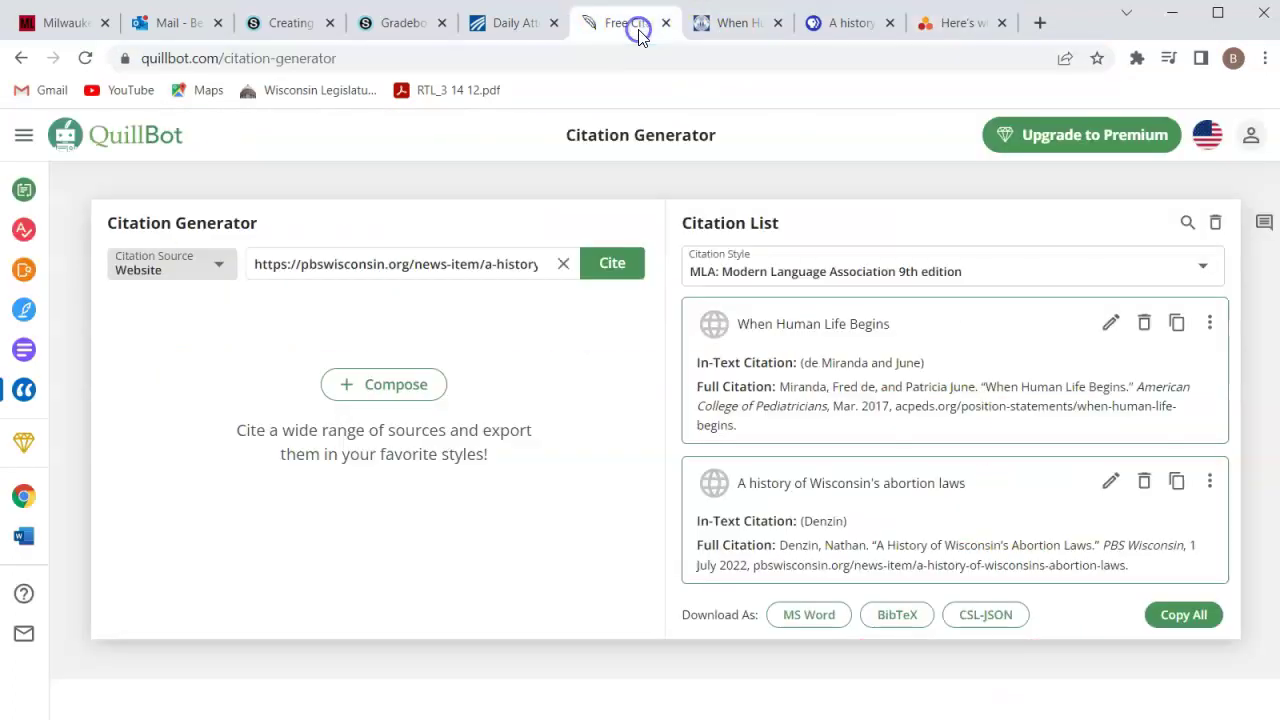
click(778, 24)
click(778, 24)
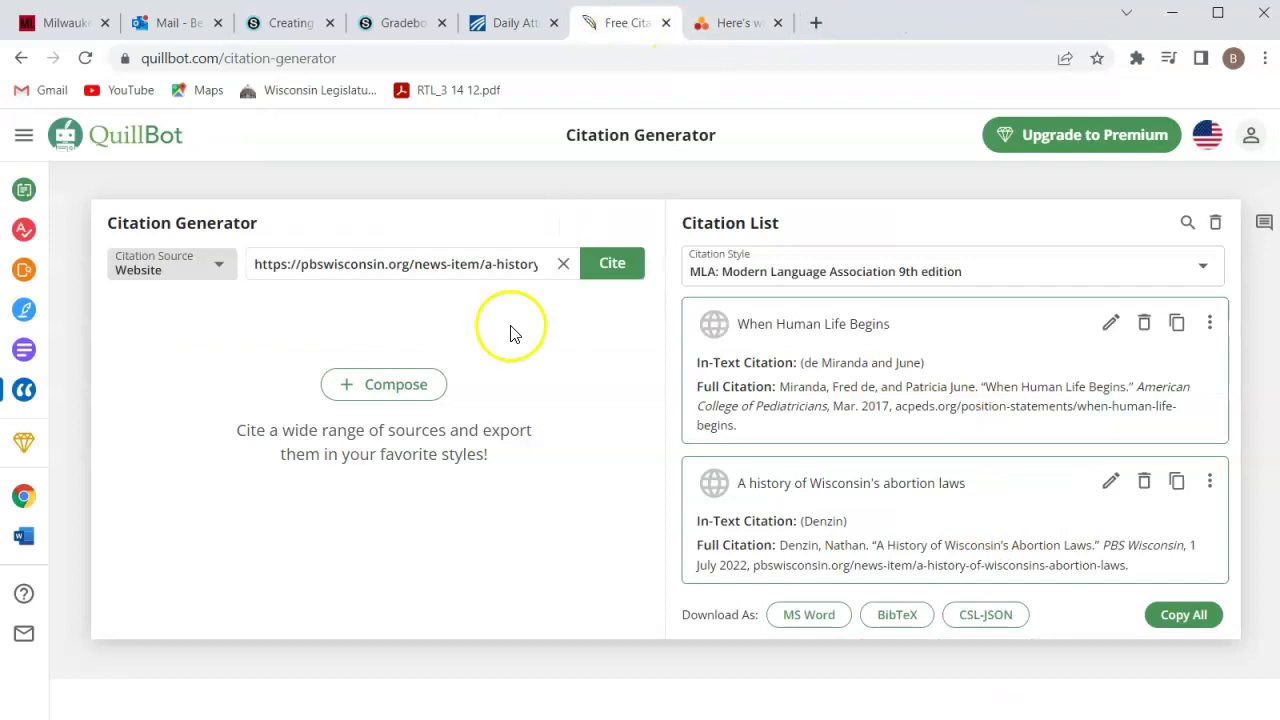
Cite the copied wpr.org address as a website source in place of the PBS Wisconsin address.
click(565, 265)
key(ctrl+v)
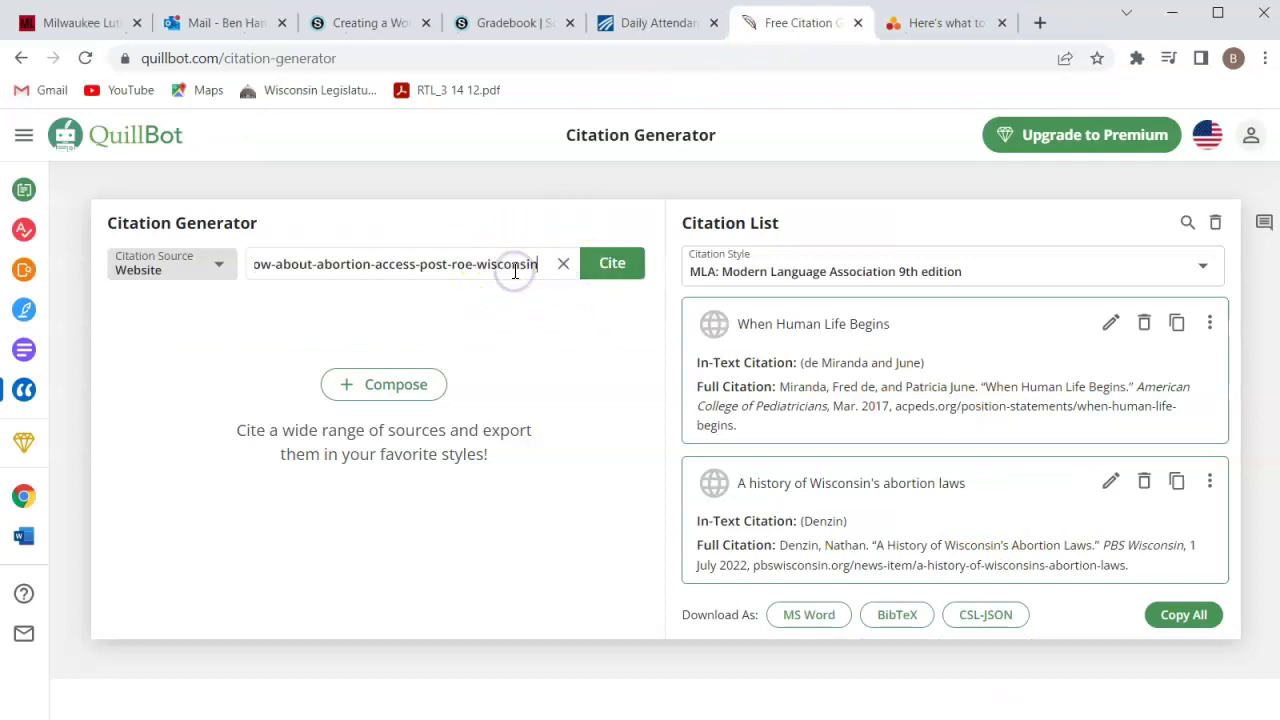
click(612, 263)
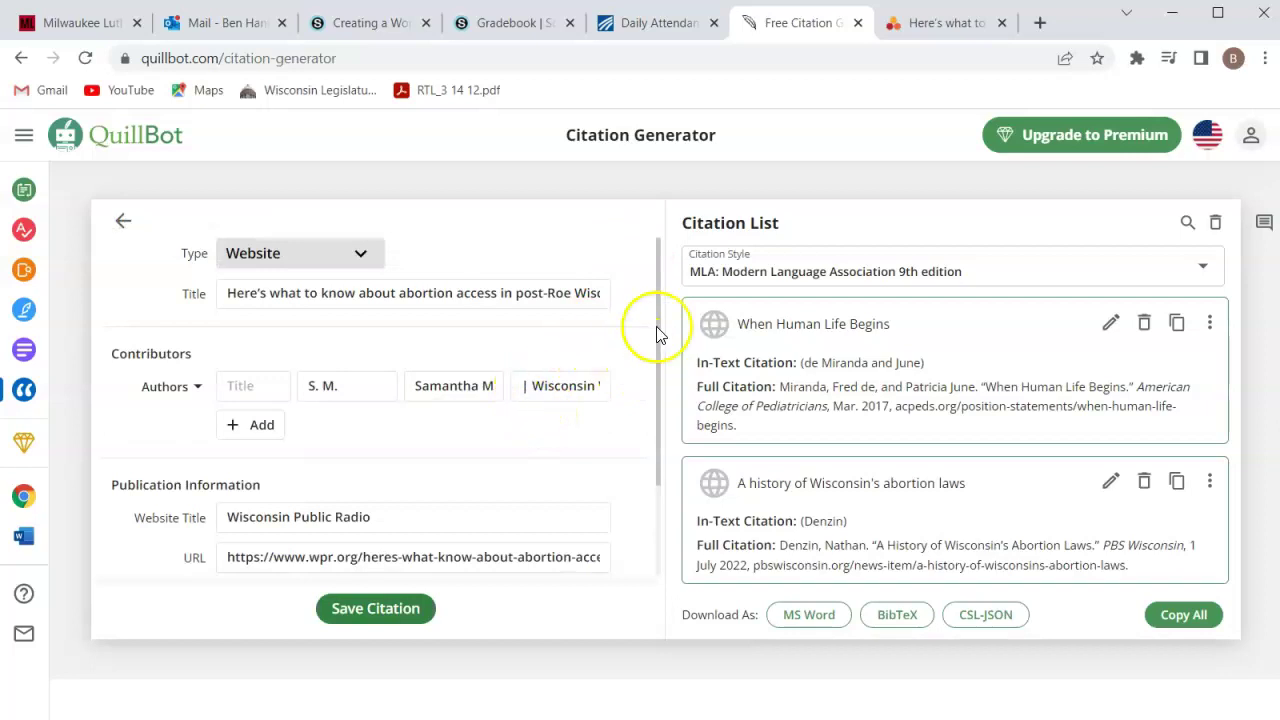
scroll(651, 371, down, 1)
scroll(651, 371, up, 1)
Check the Wisconsin Public Radio article's byline and correct the citation's author, clearing the initials and separating the first and last name.
click(948, 23)
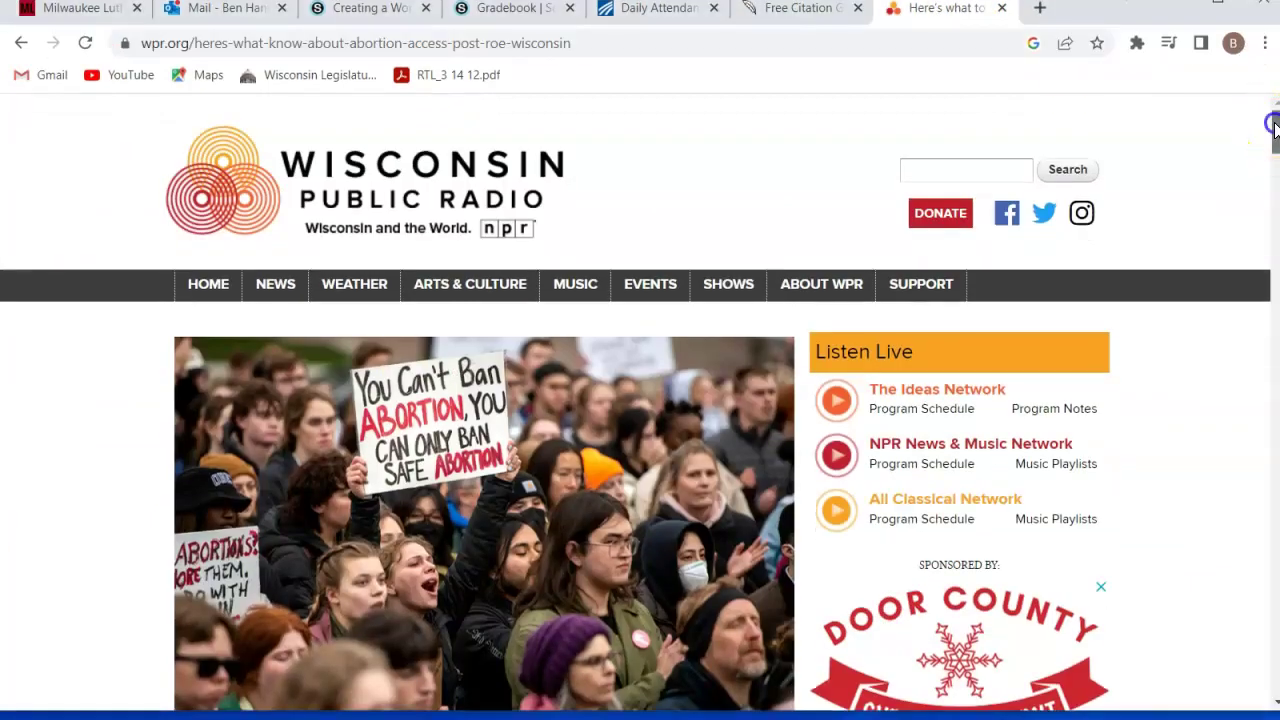
drag(1273, 138, 1275, 180)
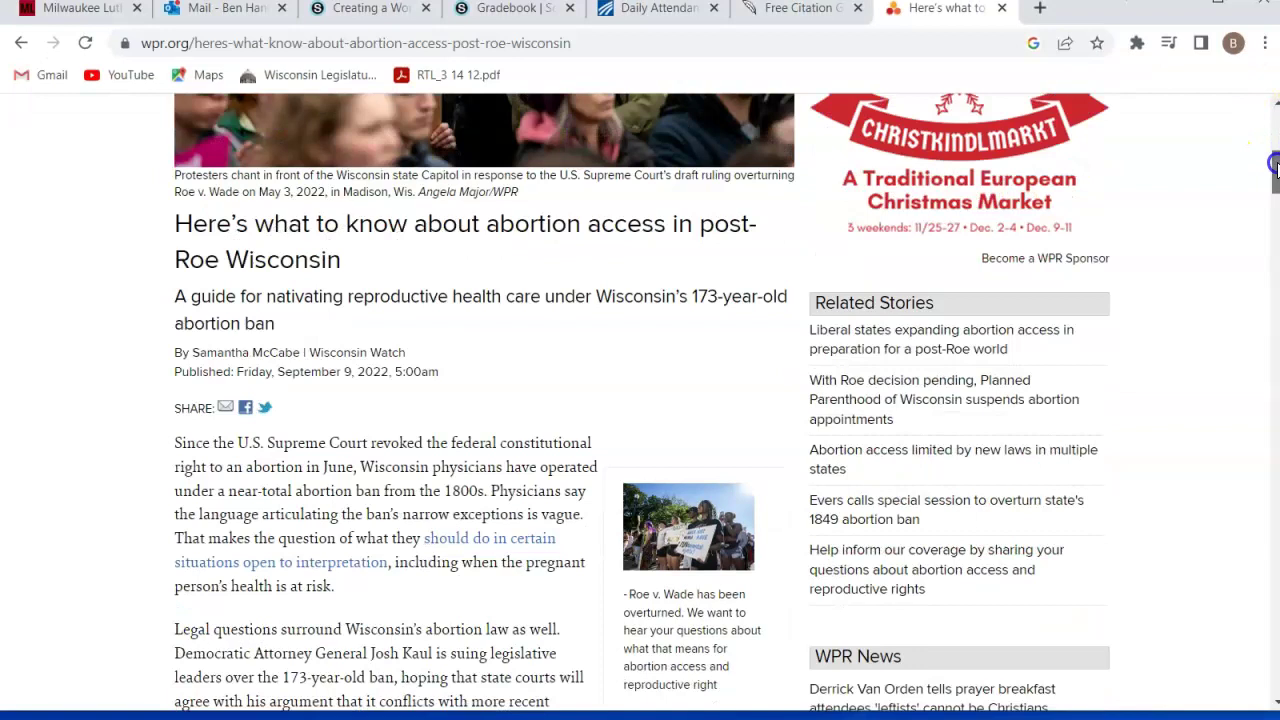
drag(1275, 163, 1275, 105)
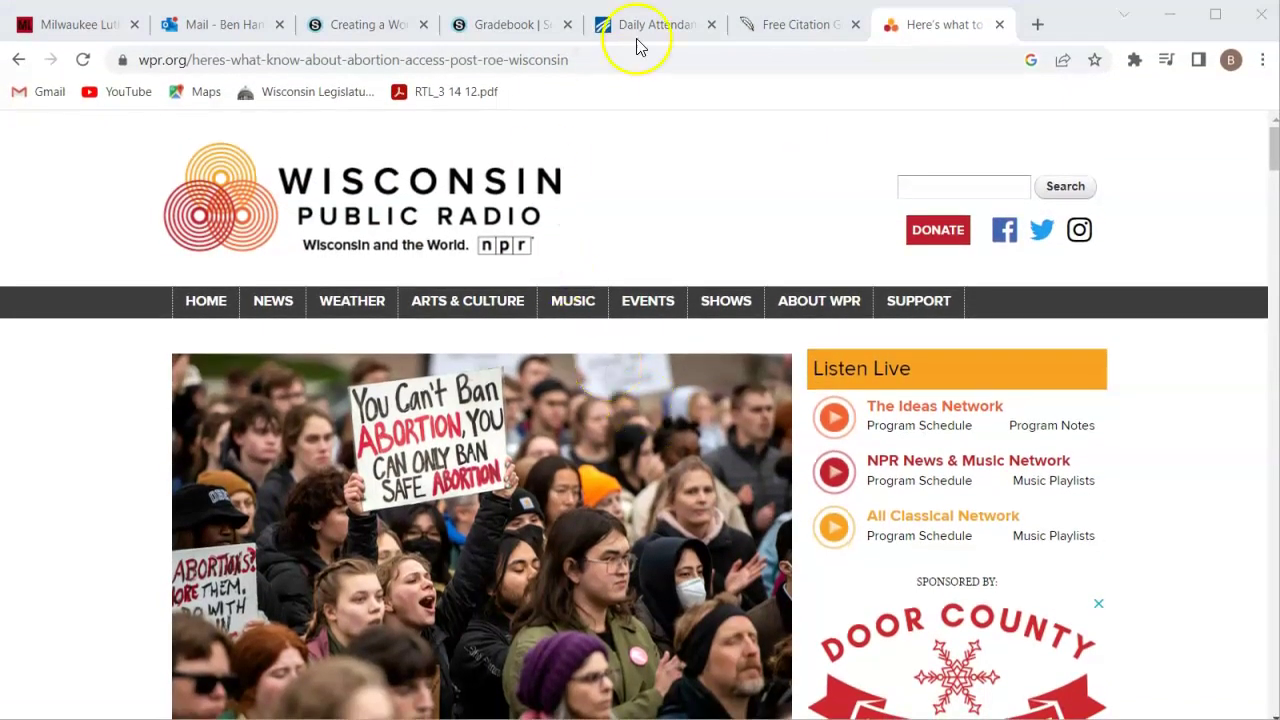
click(800, 28)
click(355, 378)
click(440, 389)
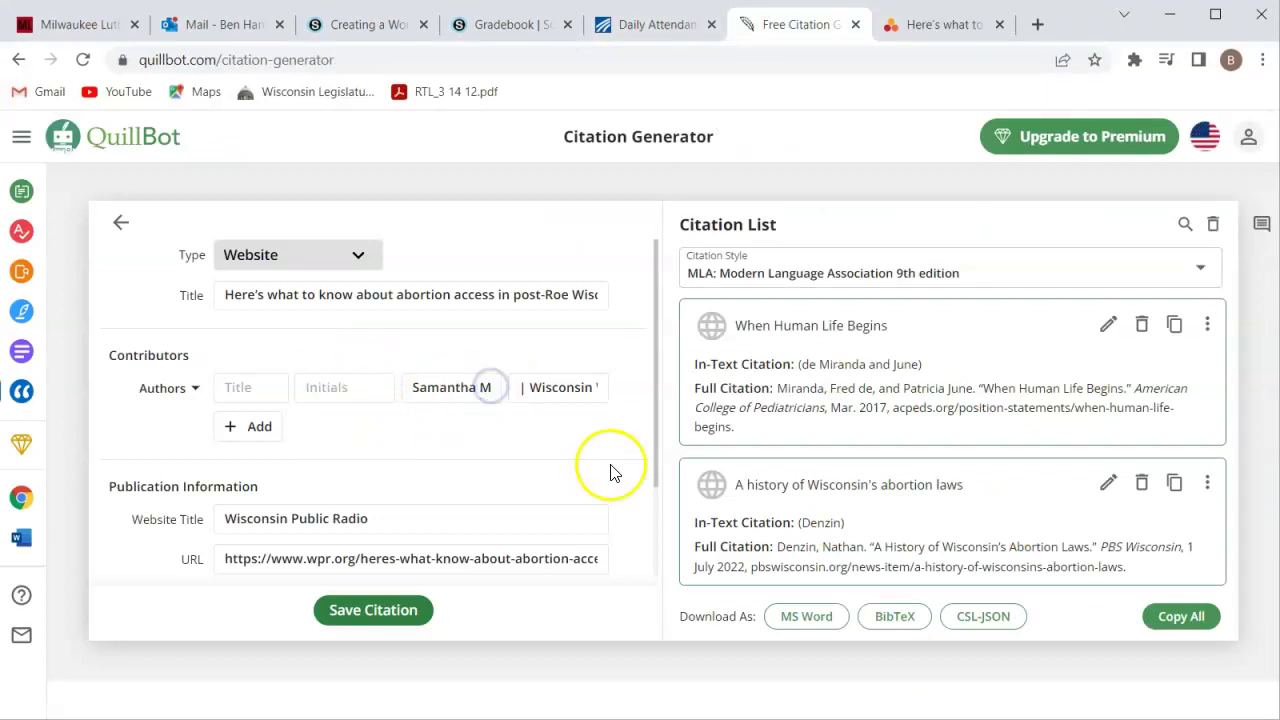
double_click(476, 387)
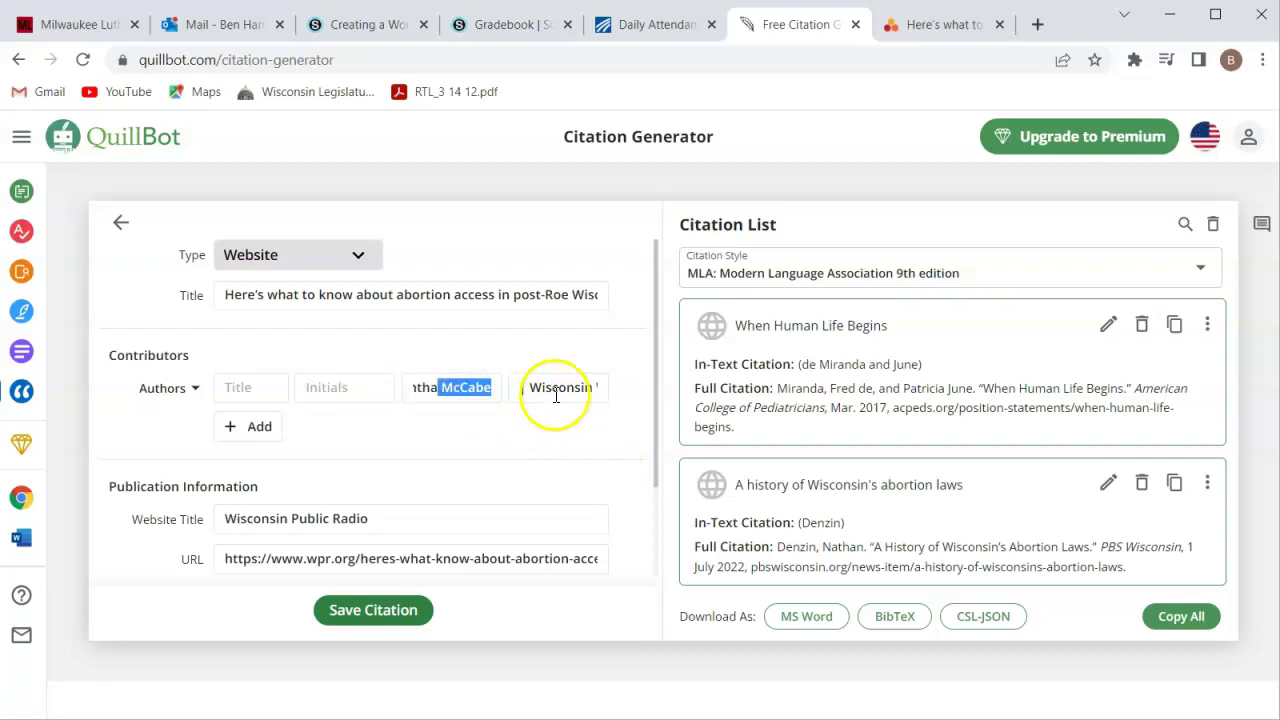
key(ctrl+x)
double_click(556, 388)
key(BackSpace)
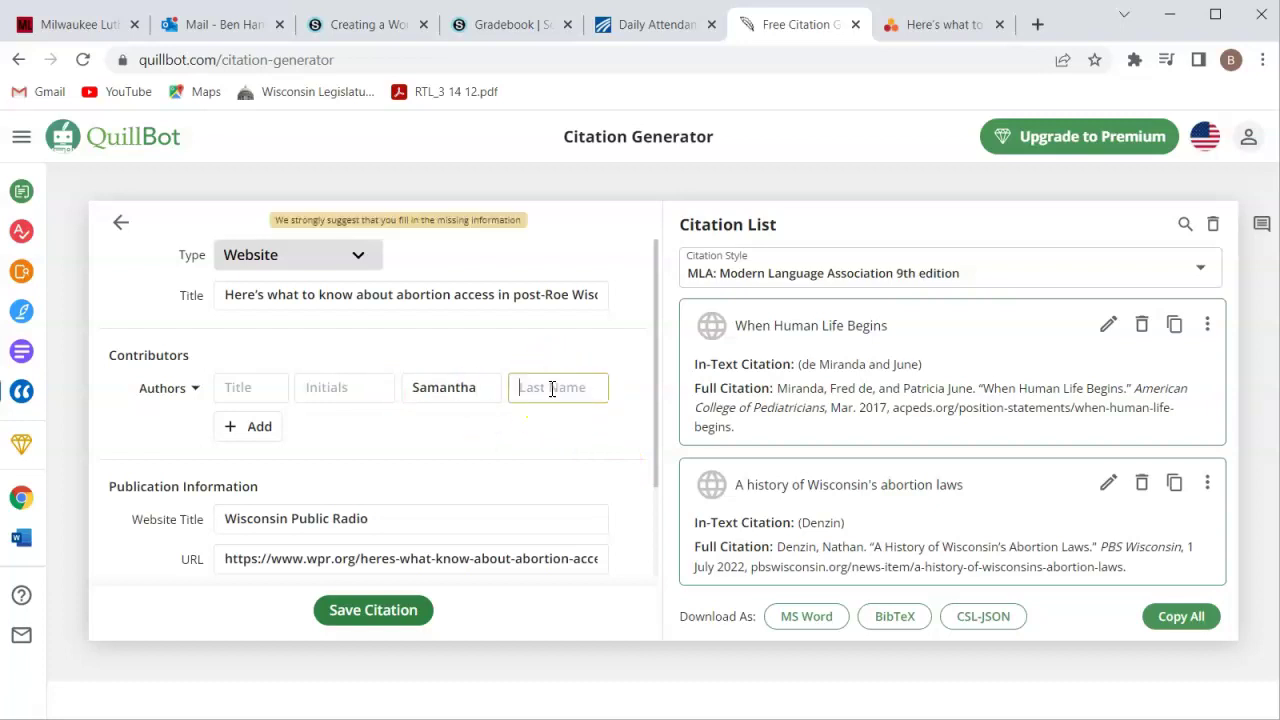
text(McCabe)
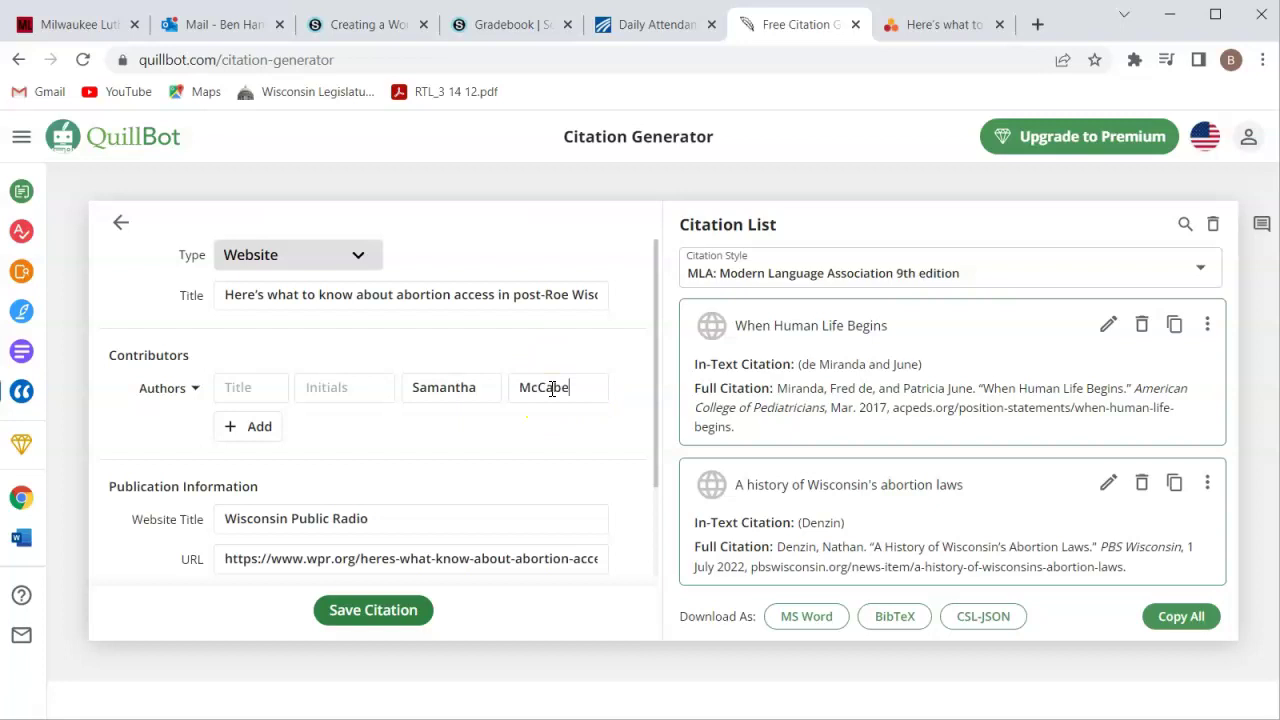
Review the Wisconsin Public Radio article's publication details and save the citation.
click(658, 347)
click(659, 374)
drag(658, 437, 662, 535)
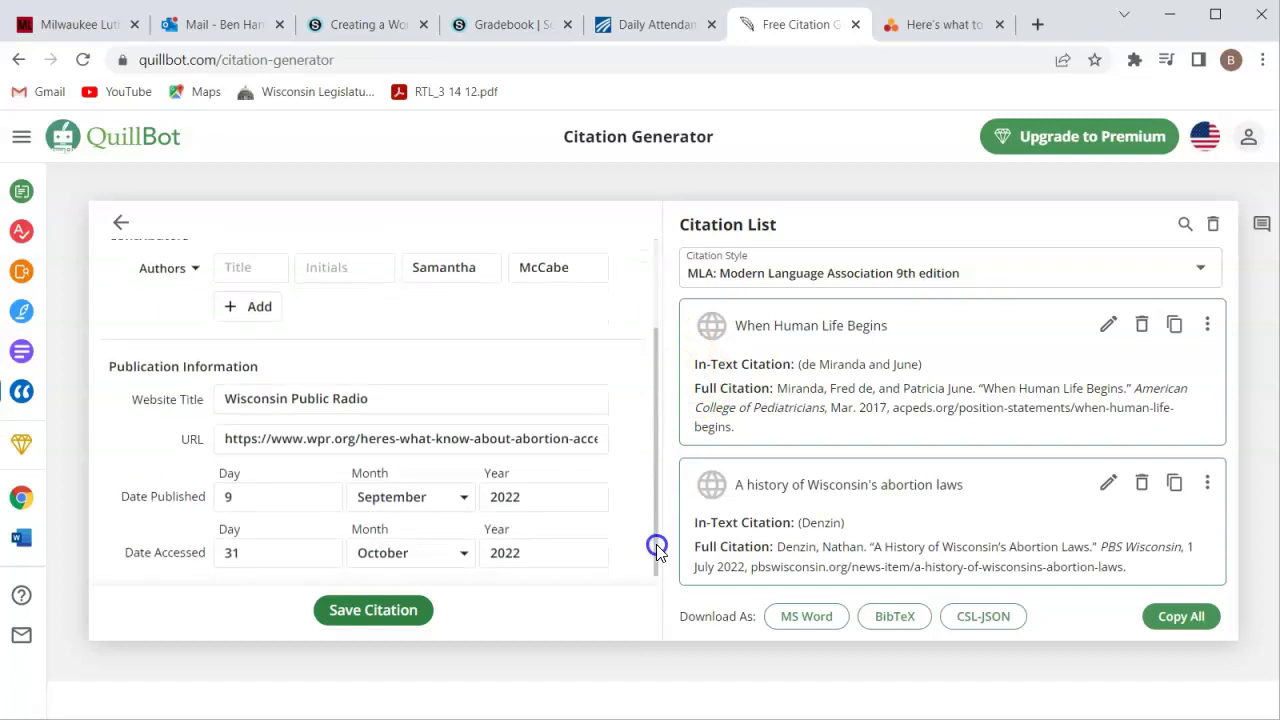
click(393, 612)
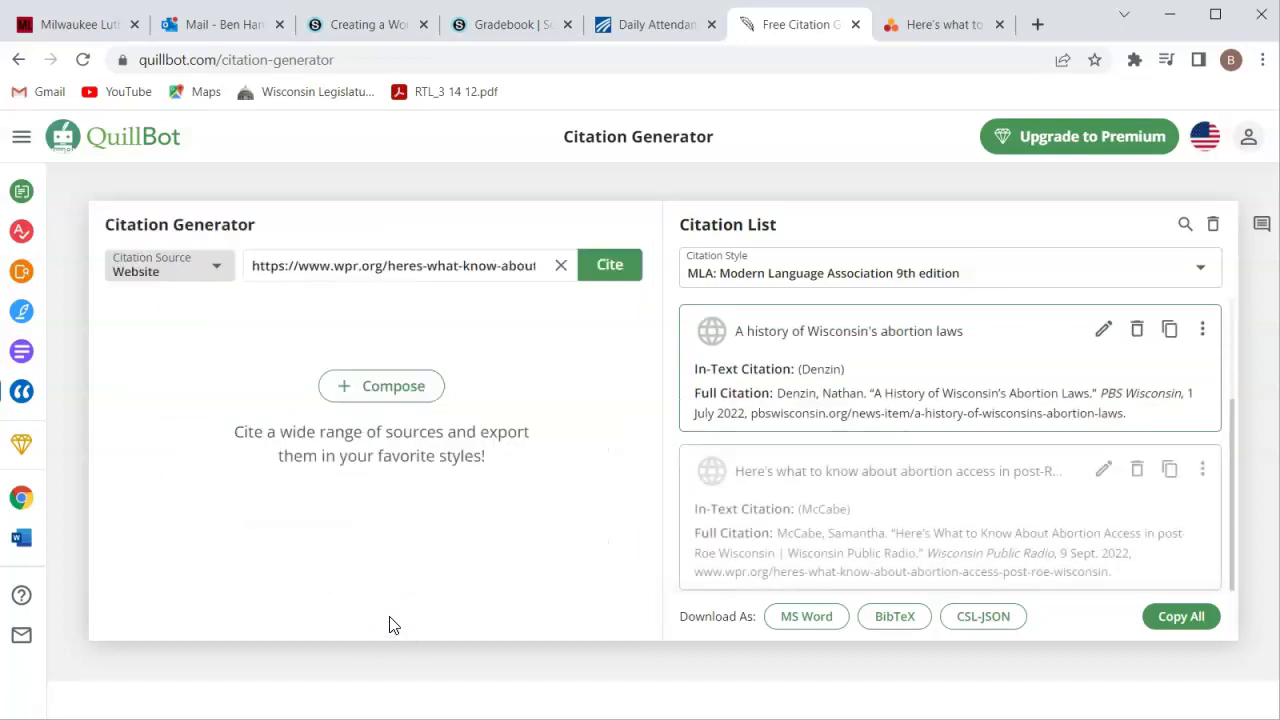
Copy the full Wisconsin Public Radio citation and paste it below the PBS Wisconsin entry on the Works Cited page in Word.
click(1170, 470)
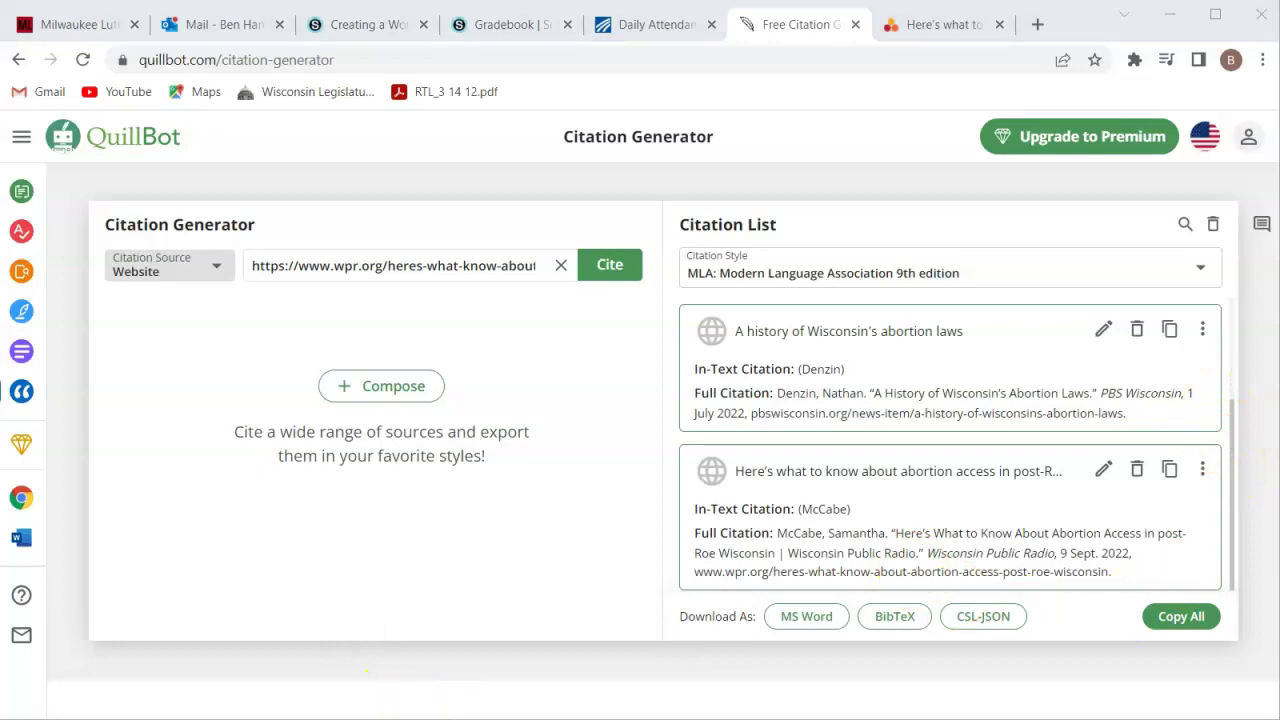
key(alt+Tab)
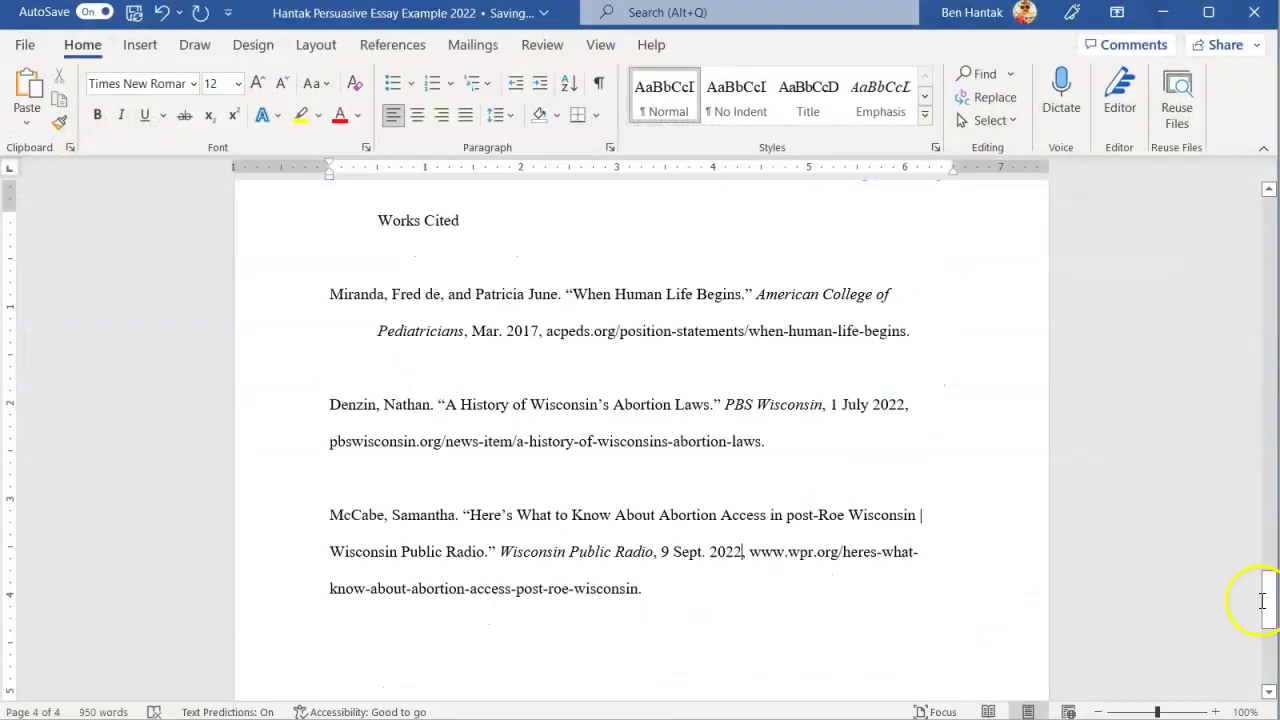
text(,)
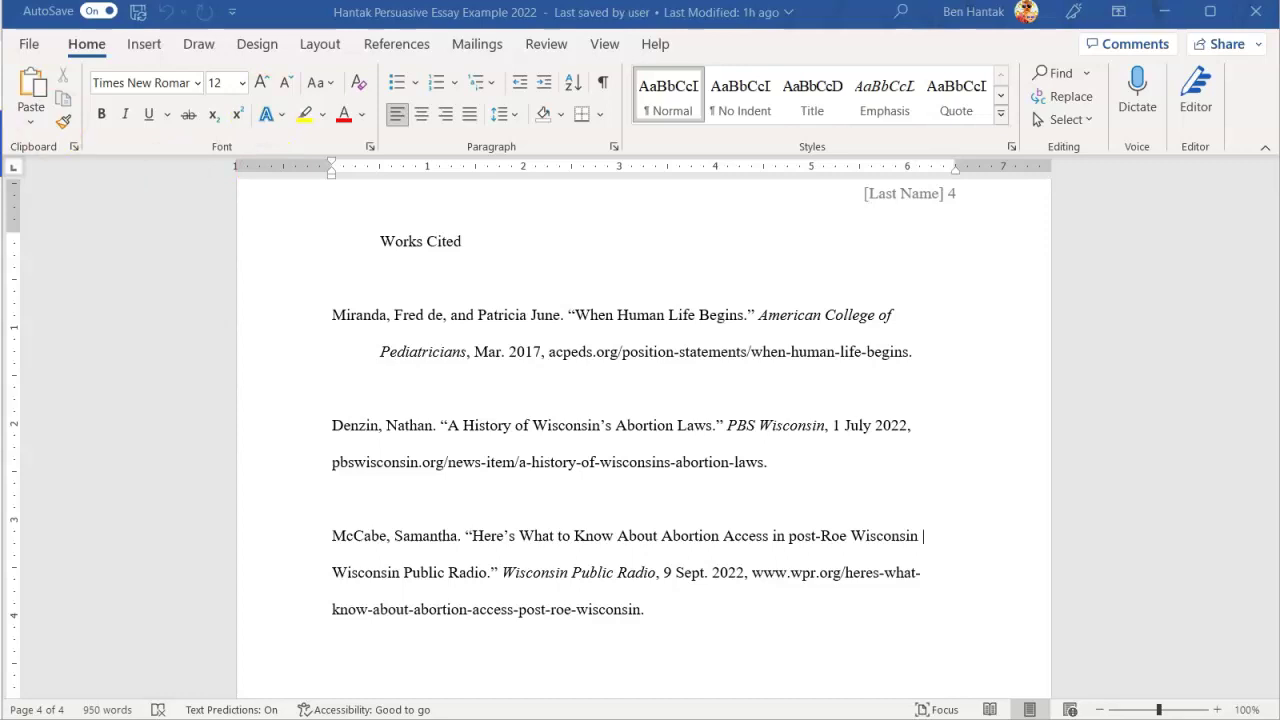
click(383, 237)
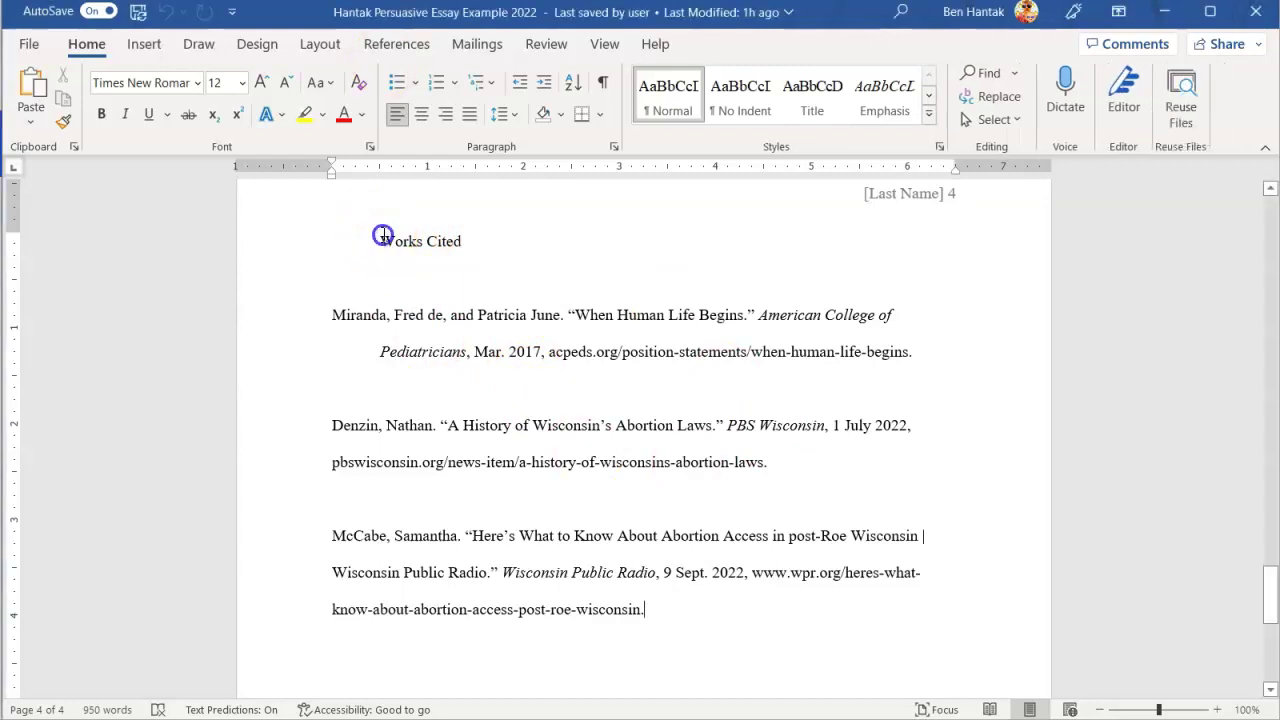
triple_click(487, 249)
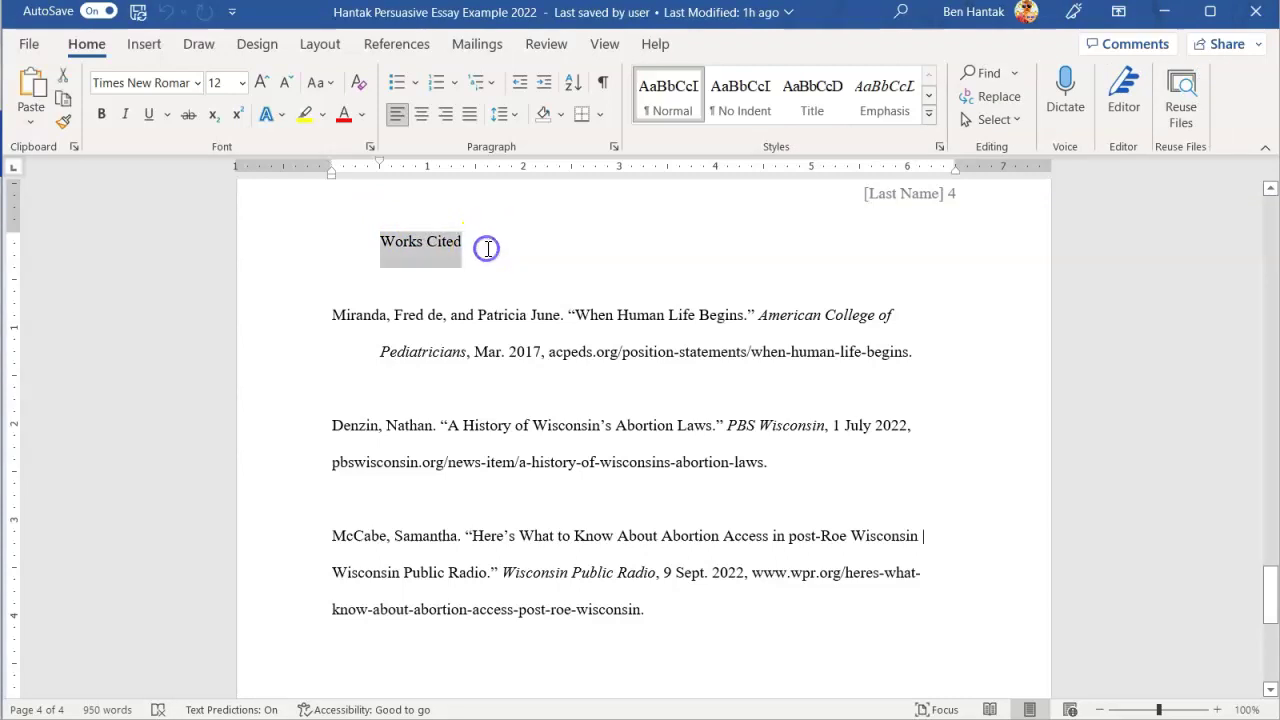
click(496, 337)
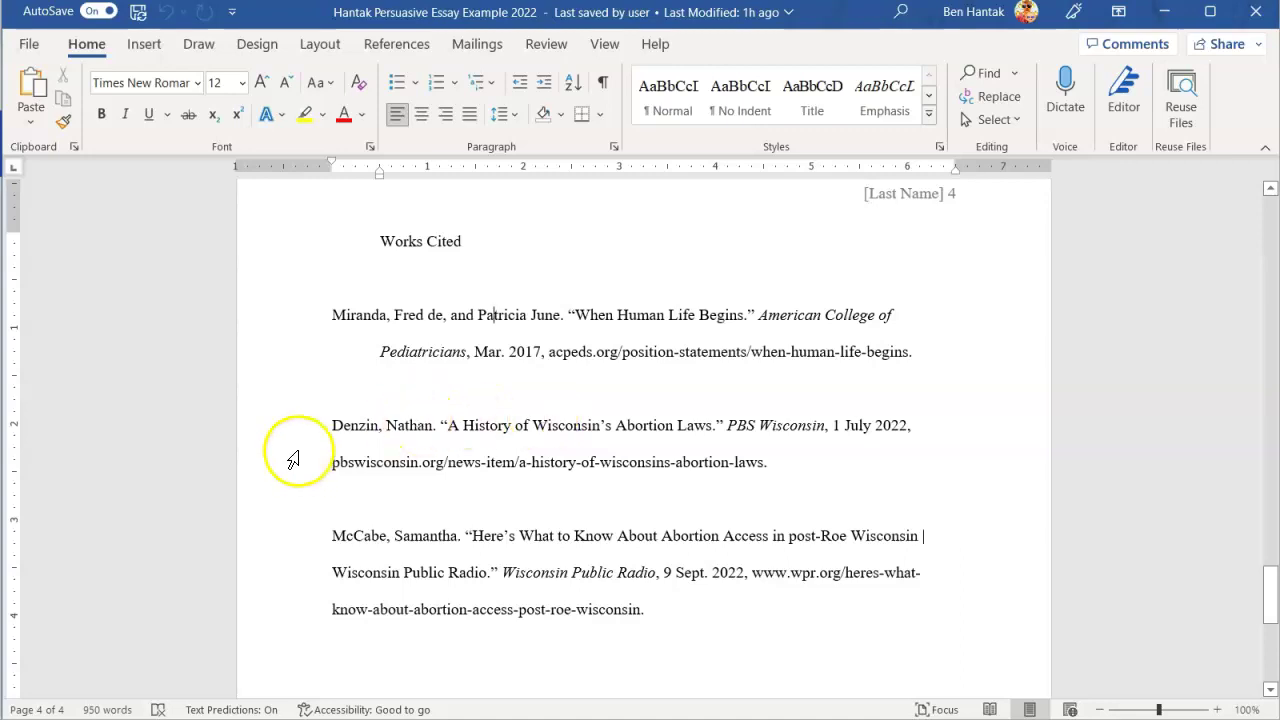
click(325, 349)
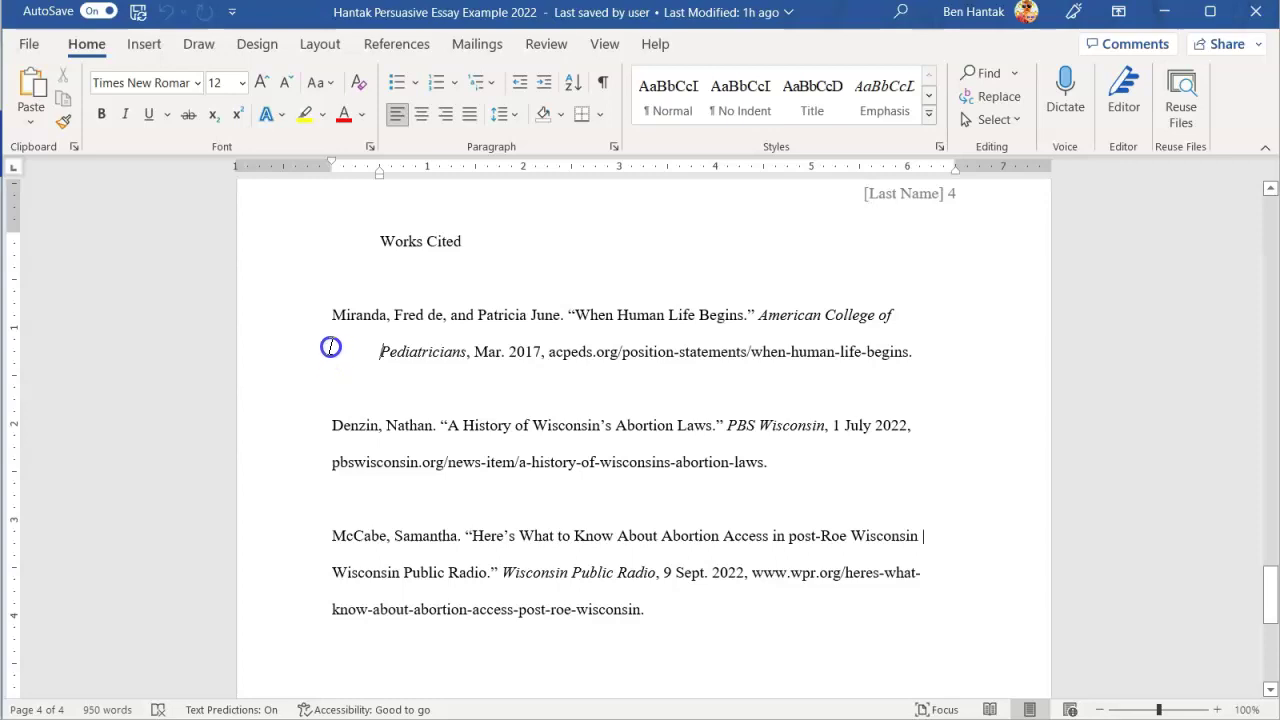
click(489, 480)
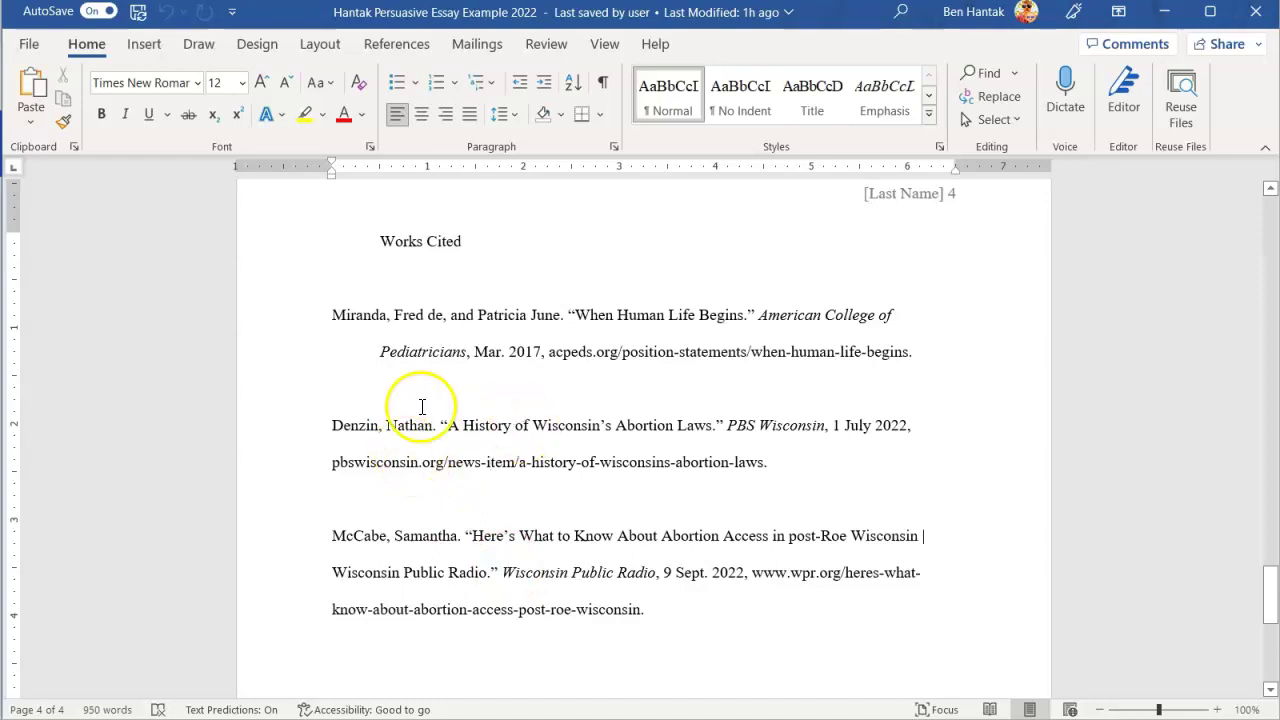
click(678, 594)
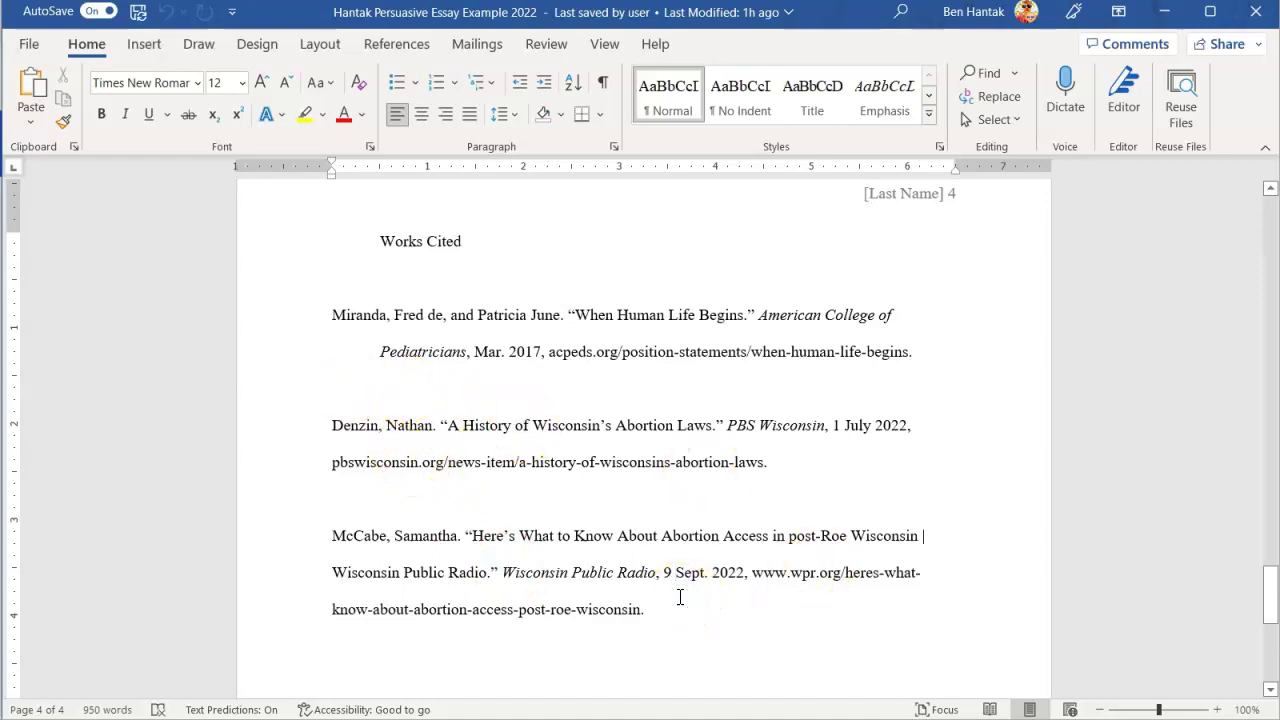
click(674, 606)
Find the sentences on page 2 of the essay cited to "Wisconsin's 1849 ban" and select them.
drag(1271, 601, 1271, 385)
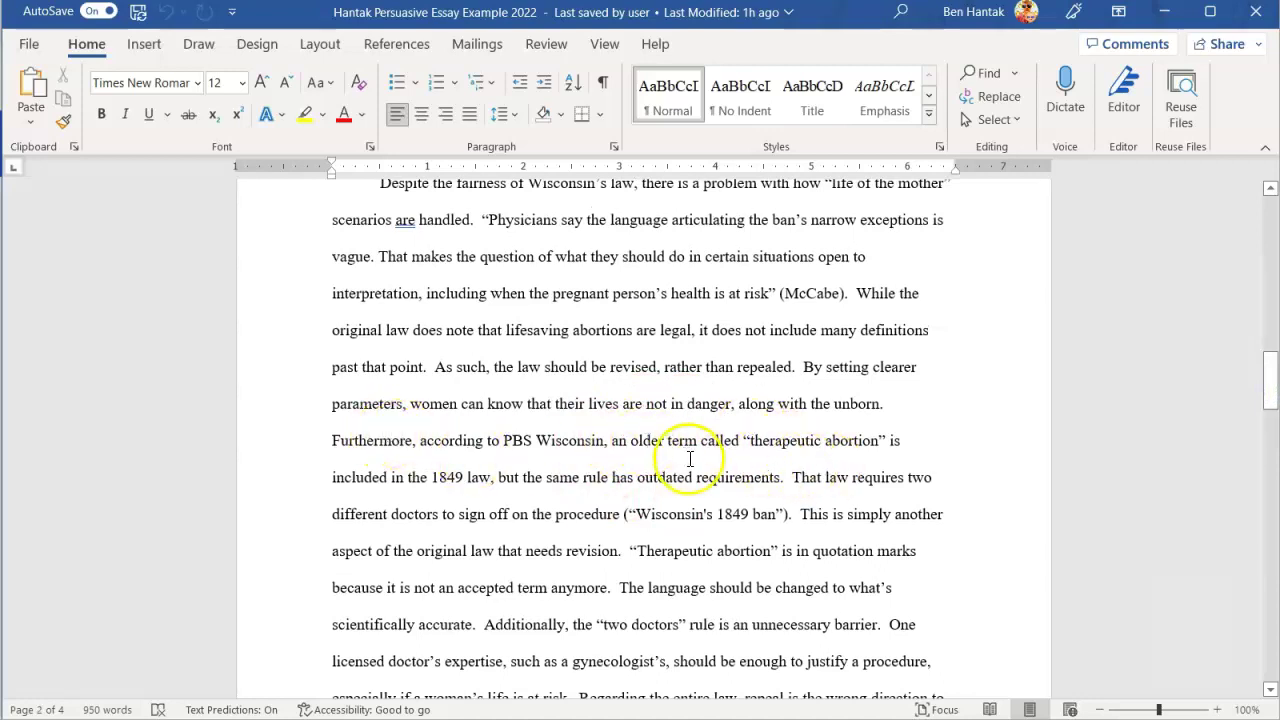
click(347, 443)
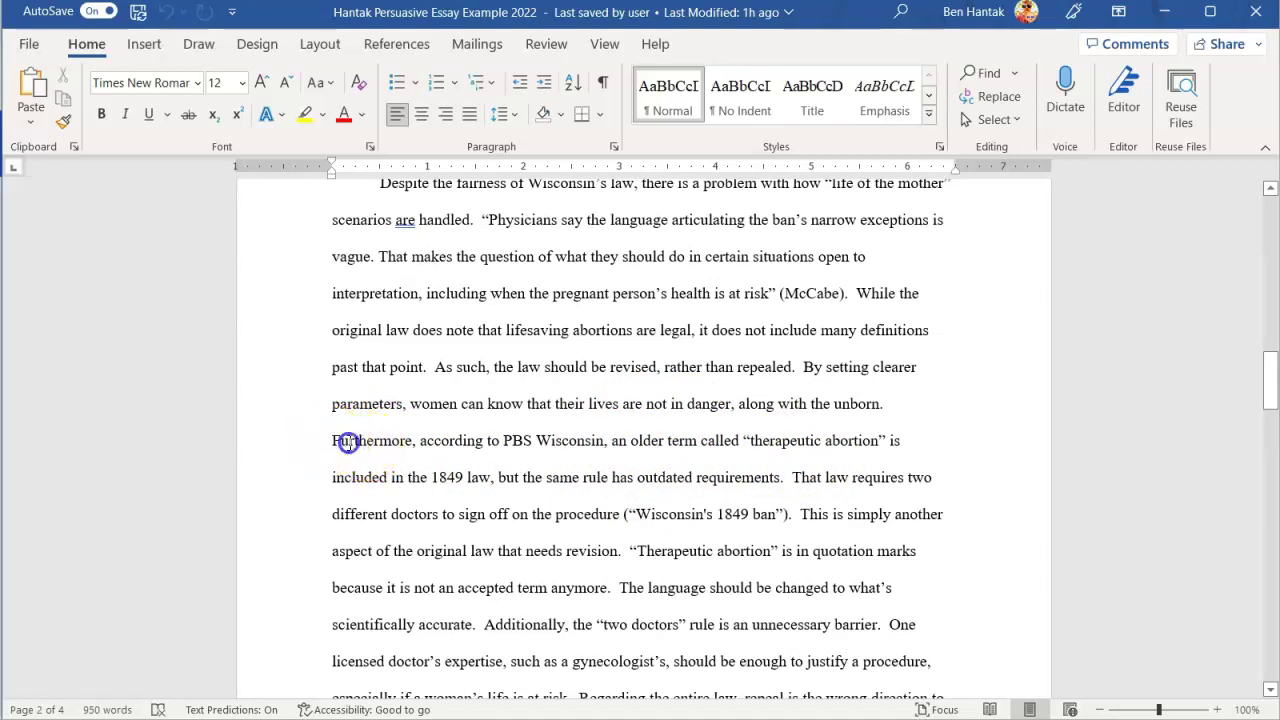
drag(366, 446, 794, 528)
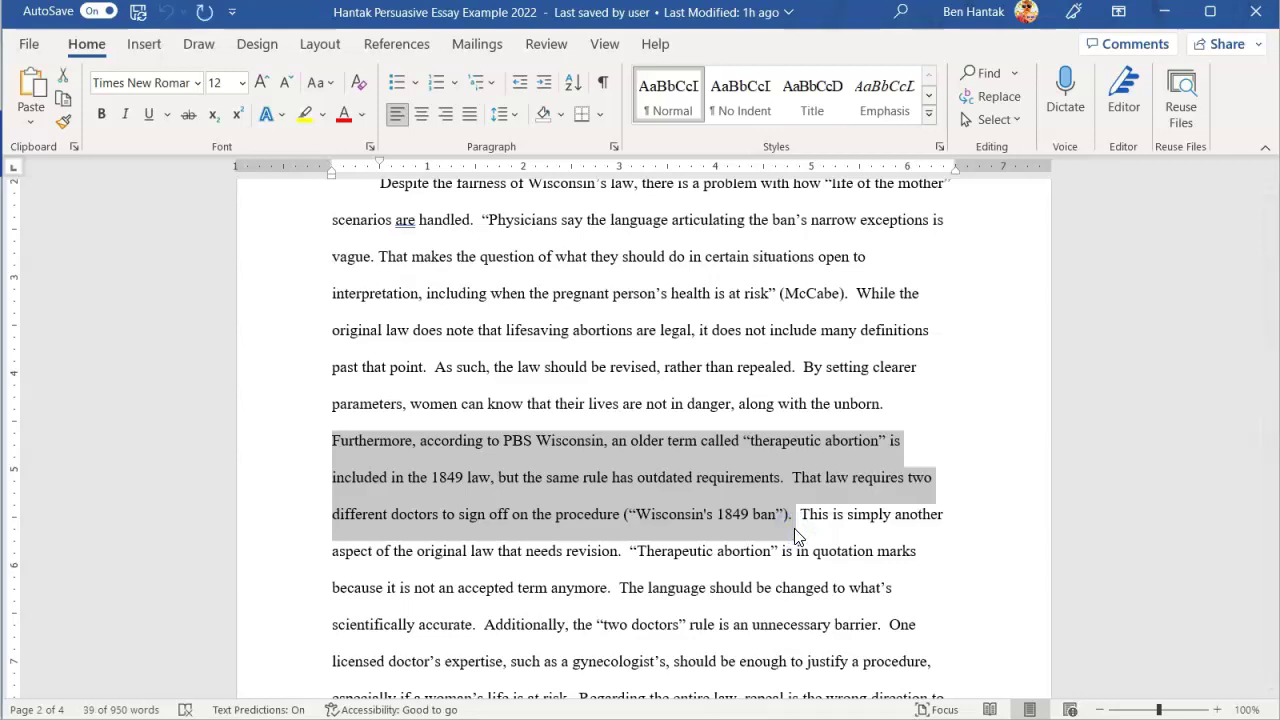
Copy the PBS Wisconsin 1849 ban article's address in Chrome and cite it in QuillBot as a website source in place of the wpr.org address.
key(alt+Tab)
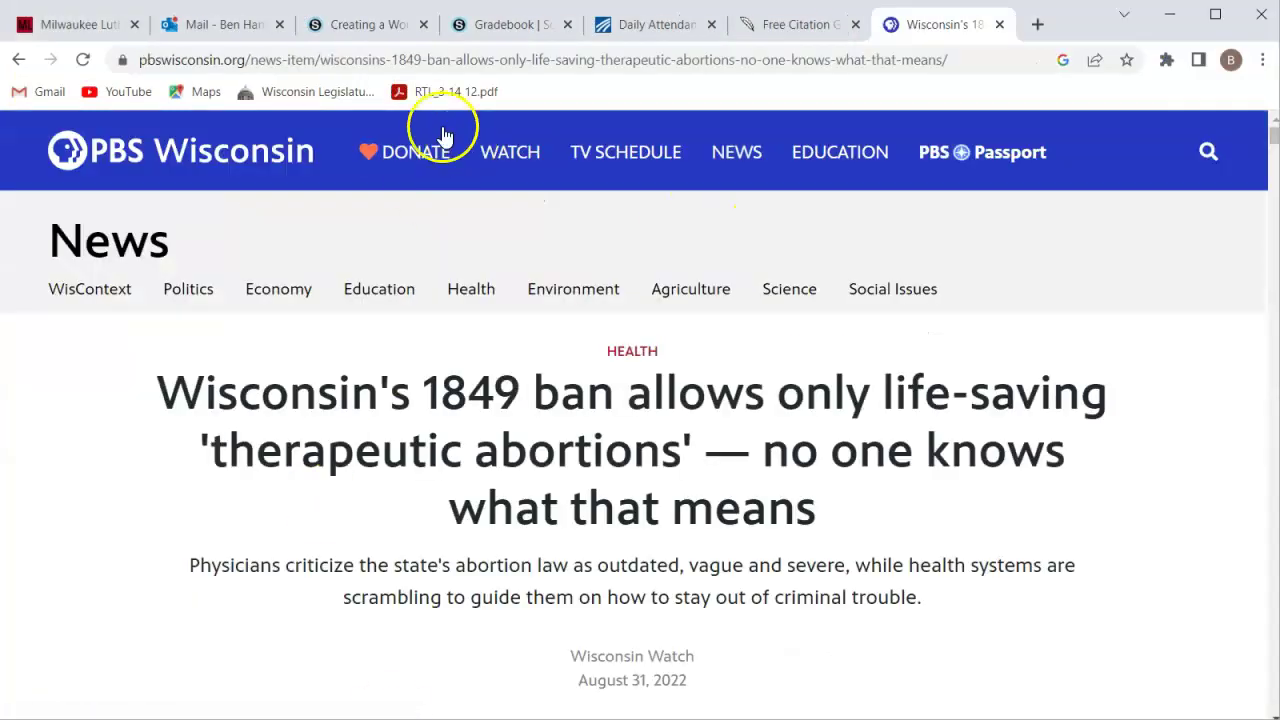
click(426, 60)
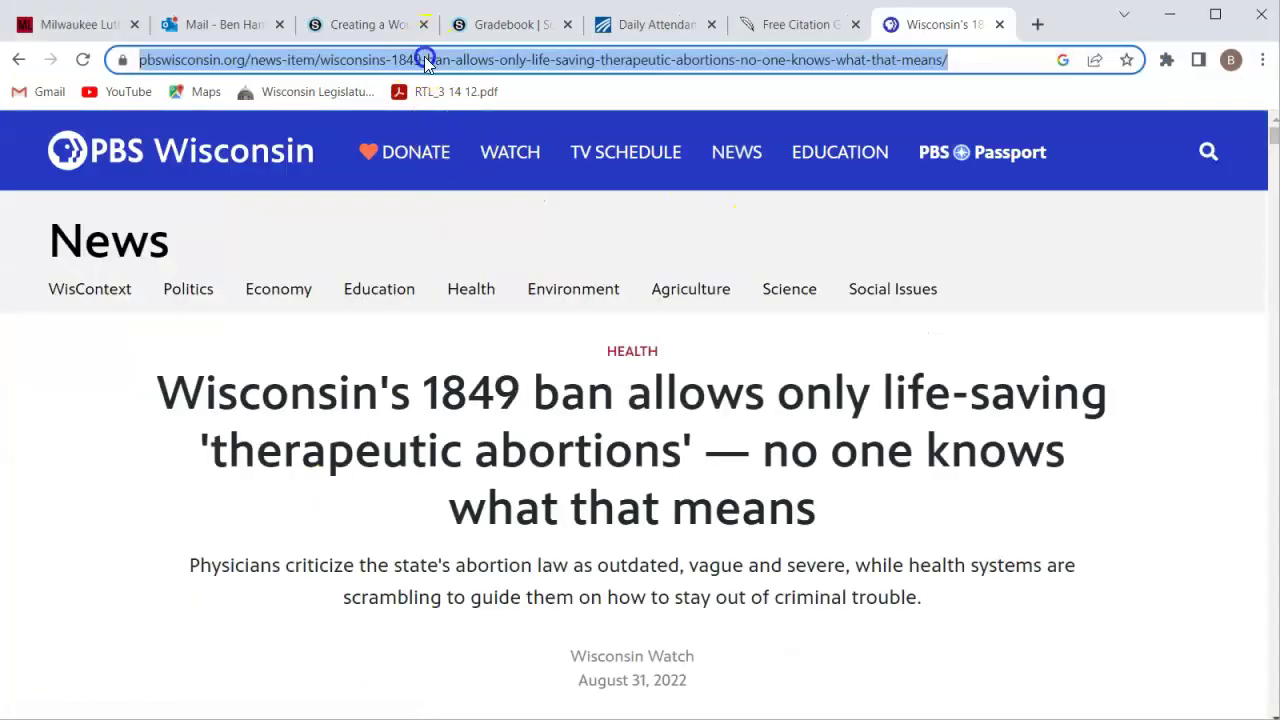
click(828, 34)
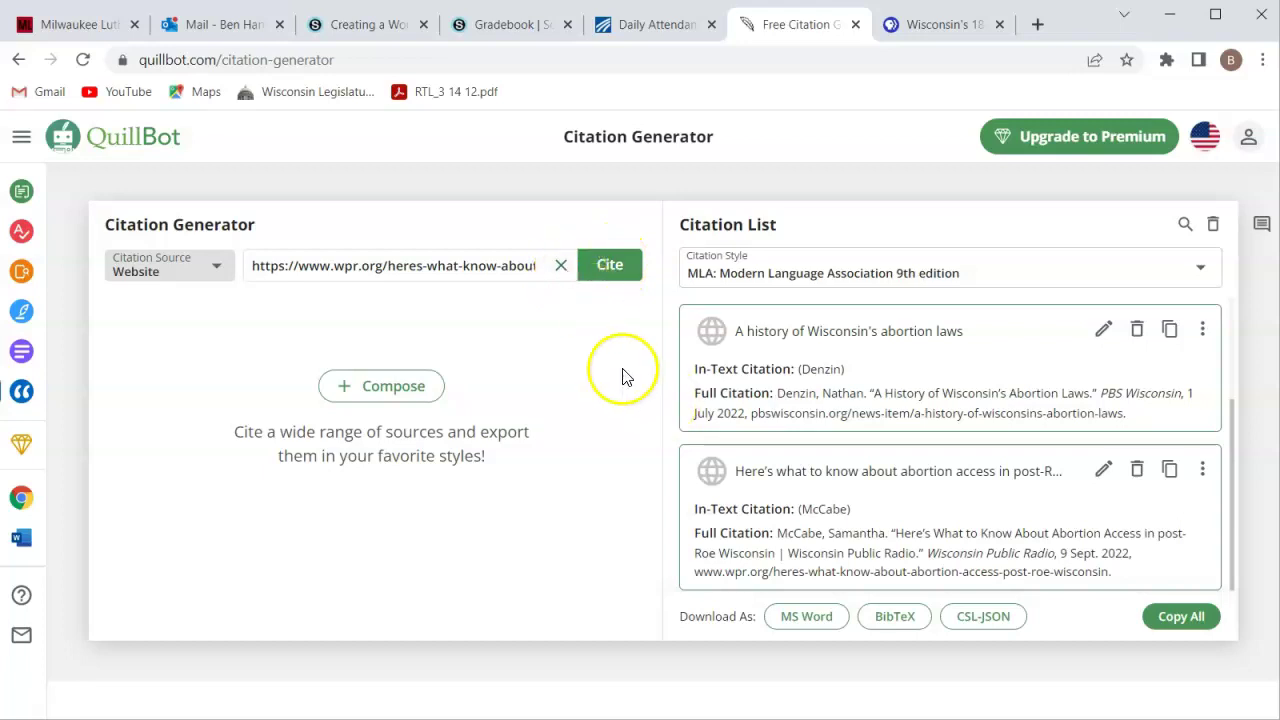
click(561, 267)
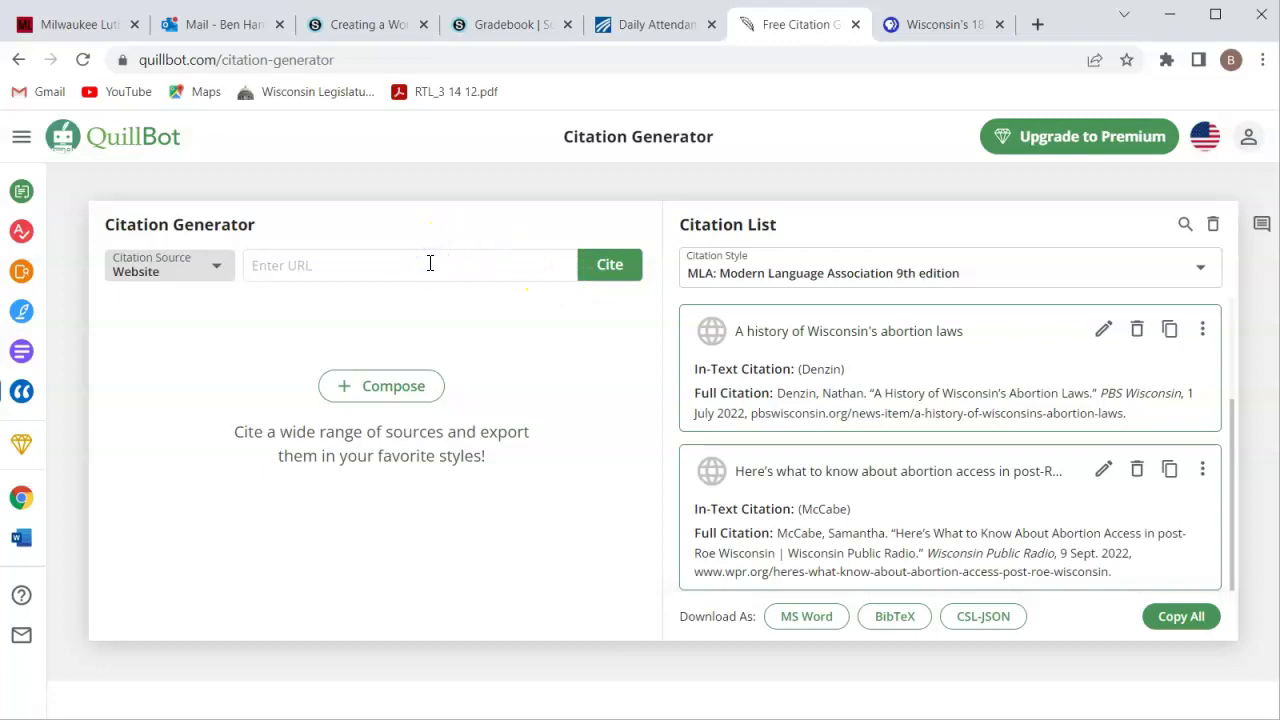
key(ctrl+v)
click(605, 267)
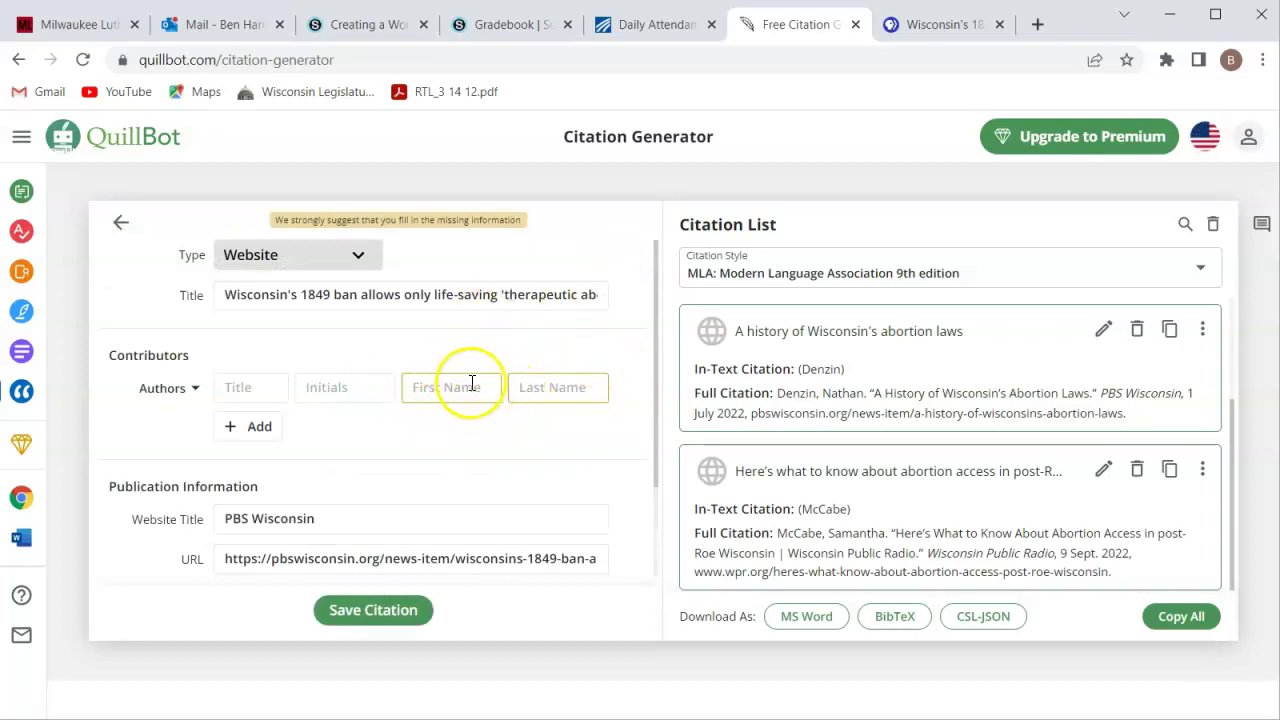
Find the byline in the PBS Wisconsin 1849 ban article and enter the author's first and last name in the citation.
click(978, 20)
drag(1270, 135, 1272, 143)
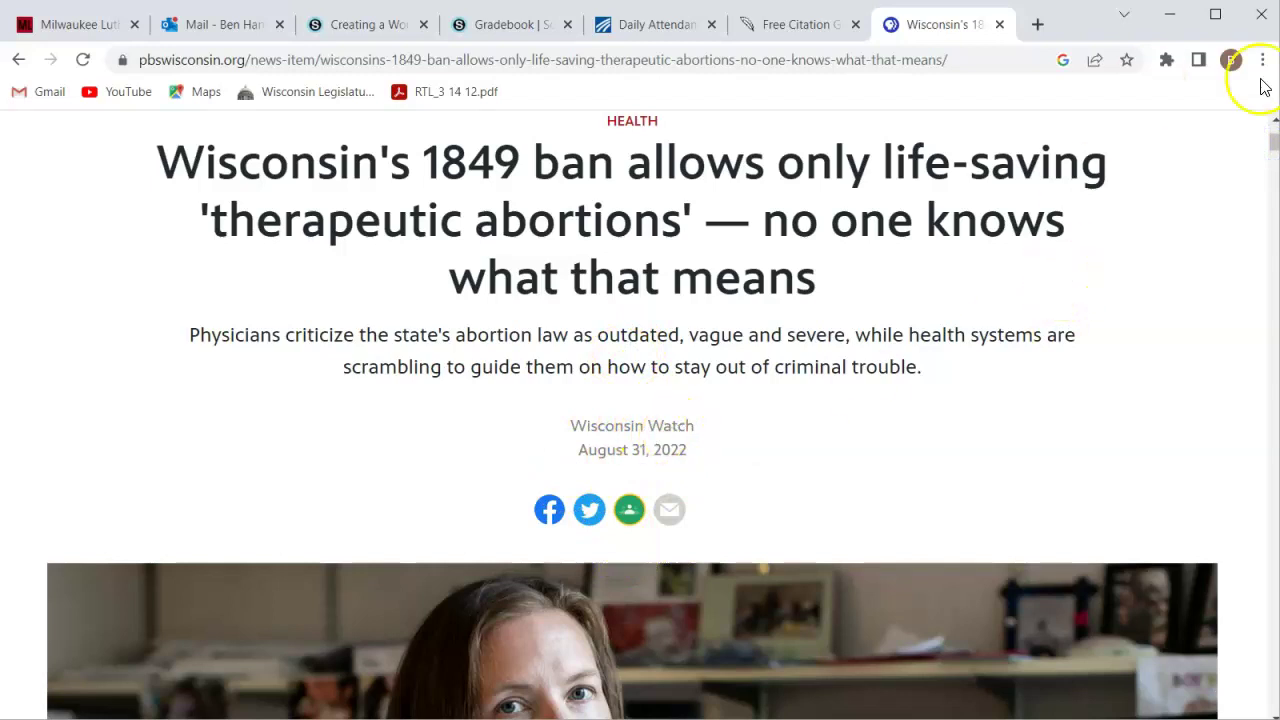
drag(1273, 150, 1273, 178)
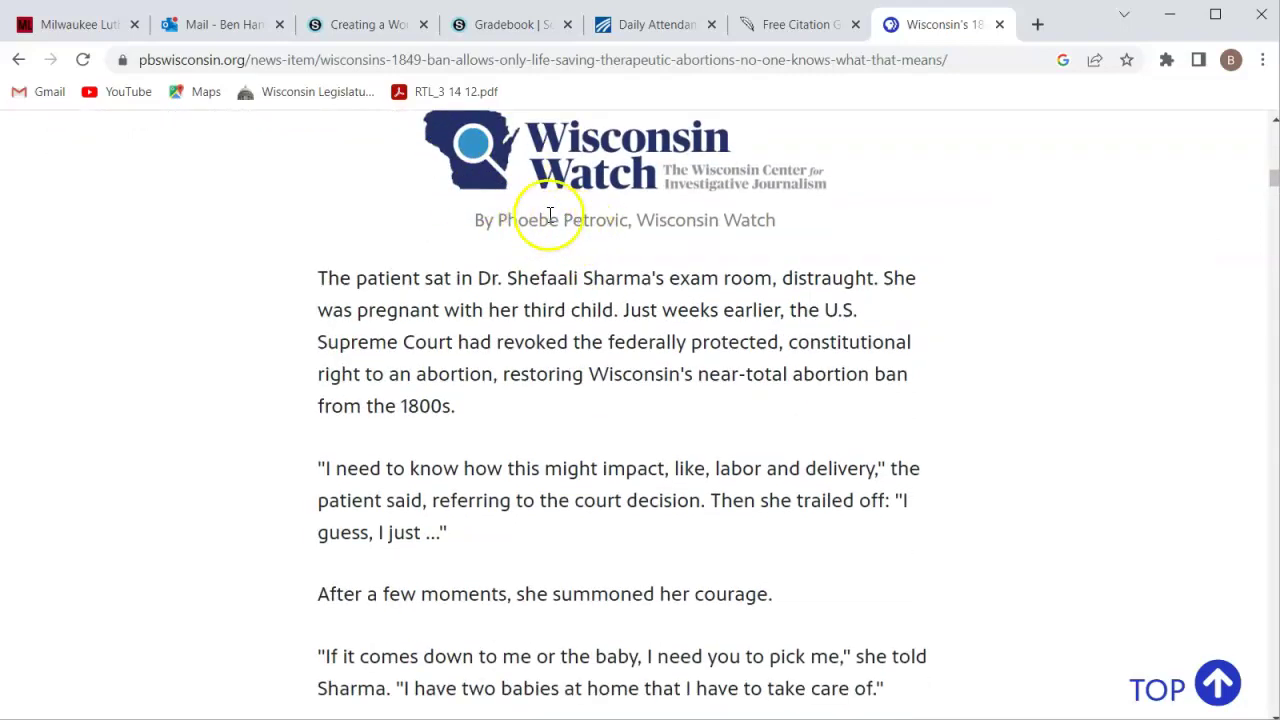
click(826, 24)
click(462, 398)
text(Phoebe)
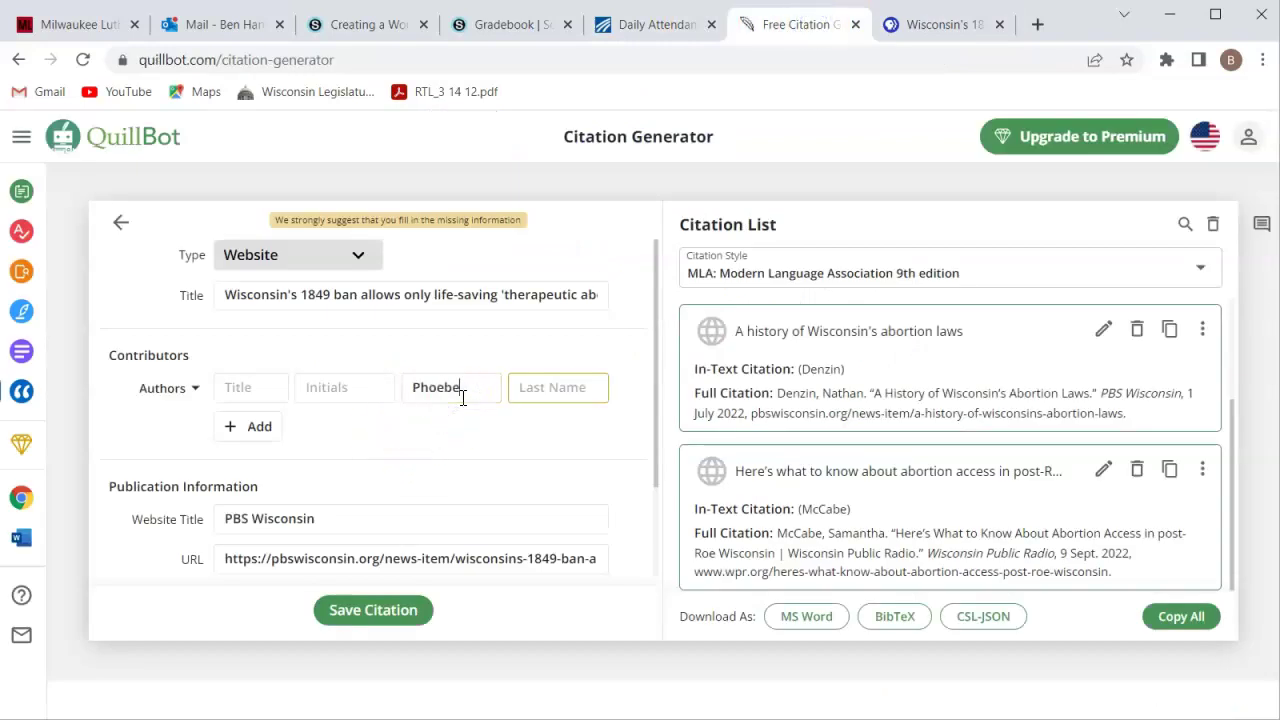
click(571, 381)
text(Petrovic)
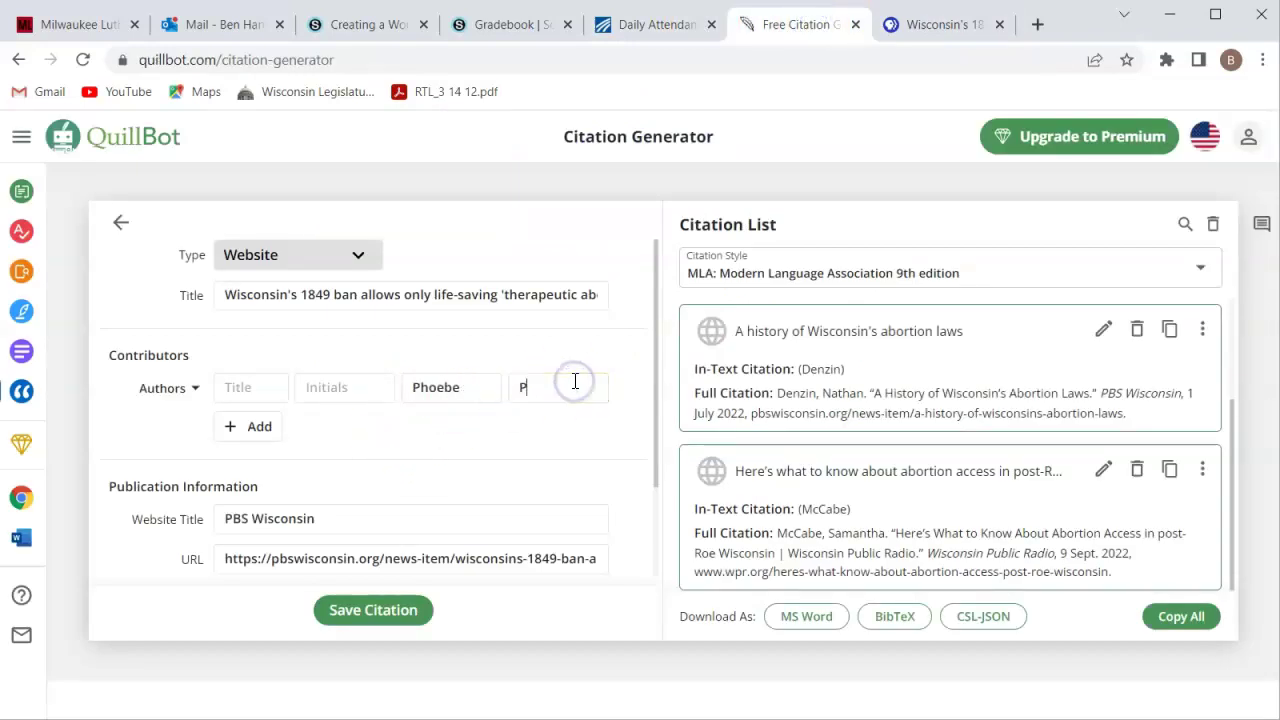
Review the 1849 ban citation's website title, address and publication date, and save the citation.
click(916, 27)
click(779, 25)
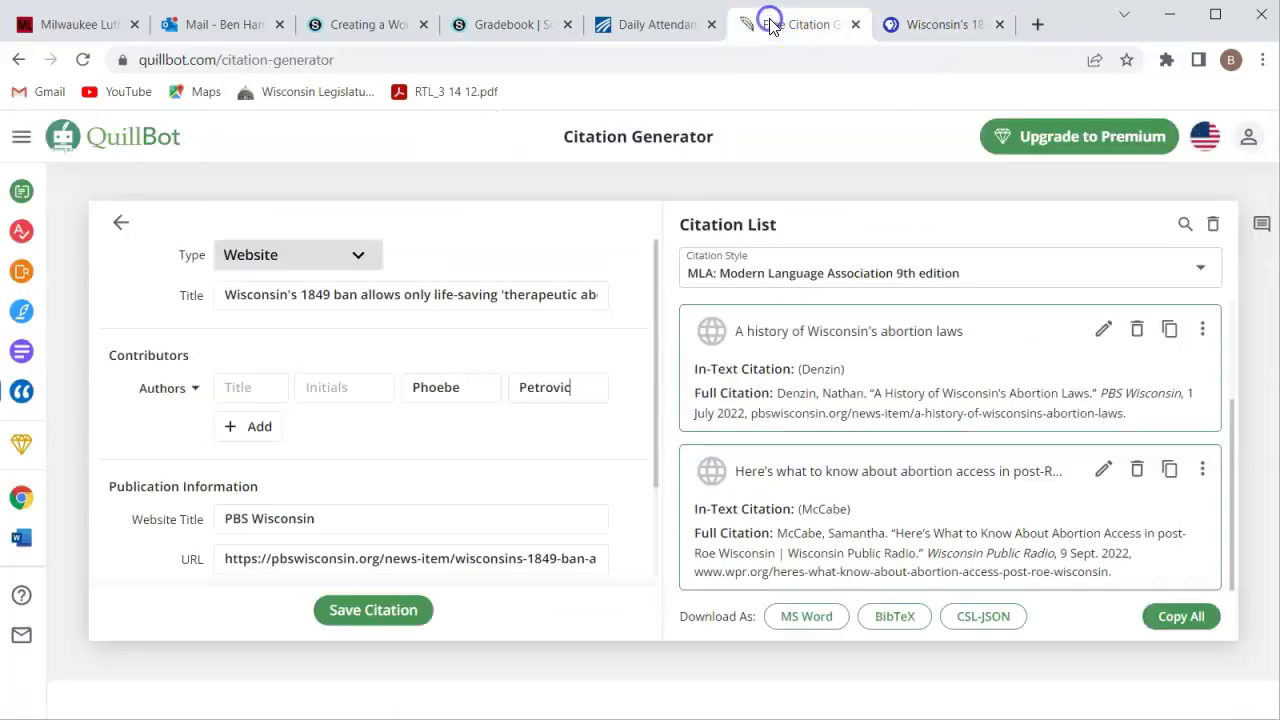
scroll(522, 468, down, 1)
scroll(522, 468, down, 2)
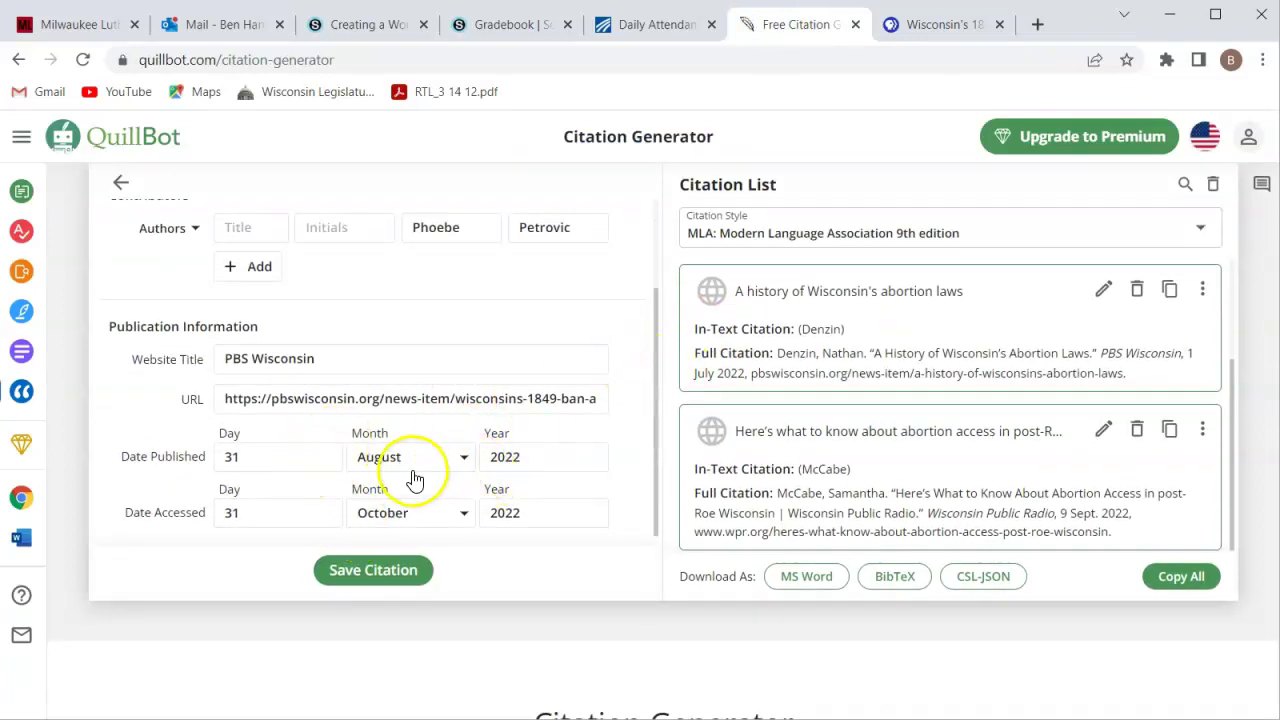
click(401, 583)
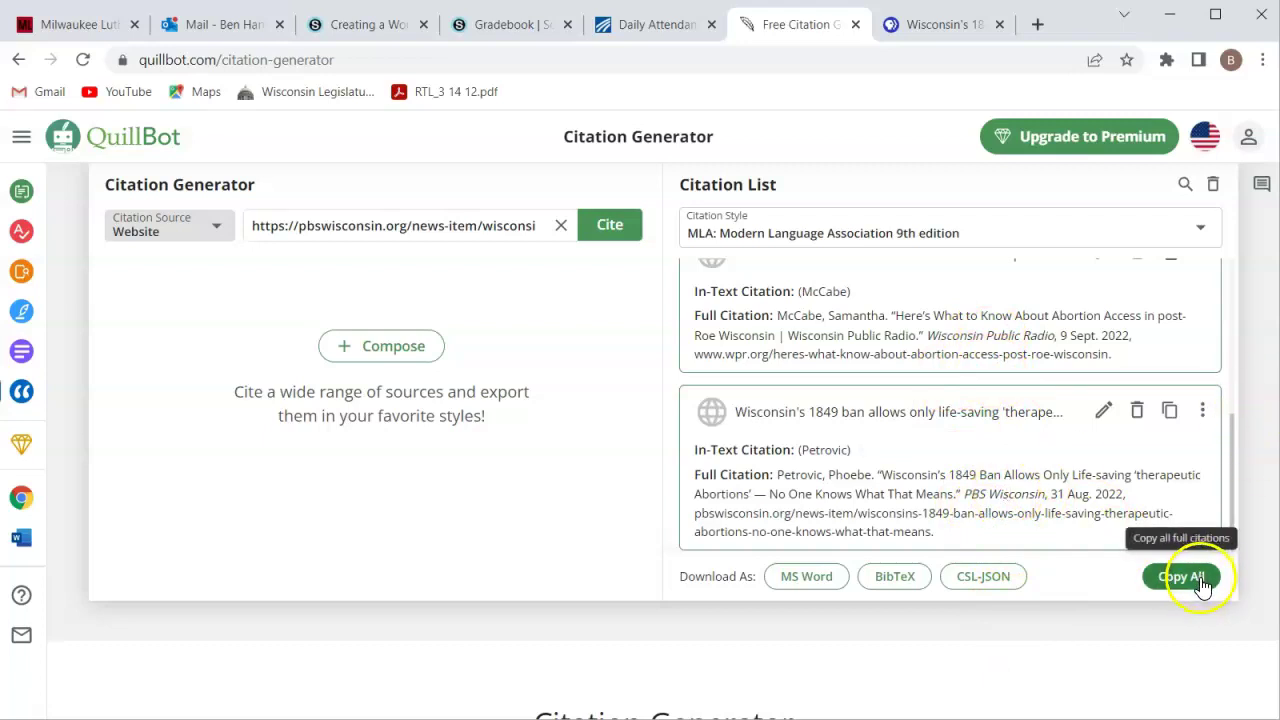
Copy the full citation of the 1849 ban article and paste it at the end of the Works Cited page in Word.
click(1169, 410)
key(alt+Tab)
click(766, 588)
key(ctrl+End)
key(ctrl+v)
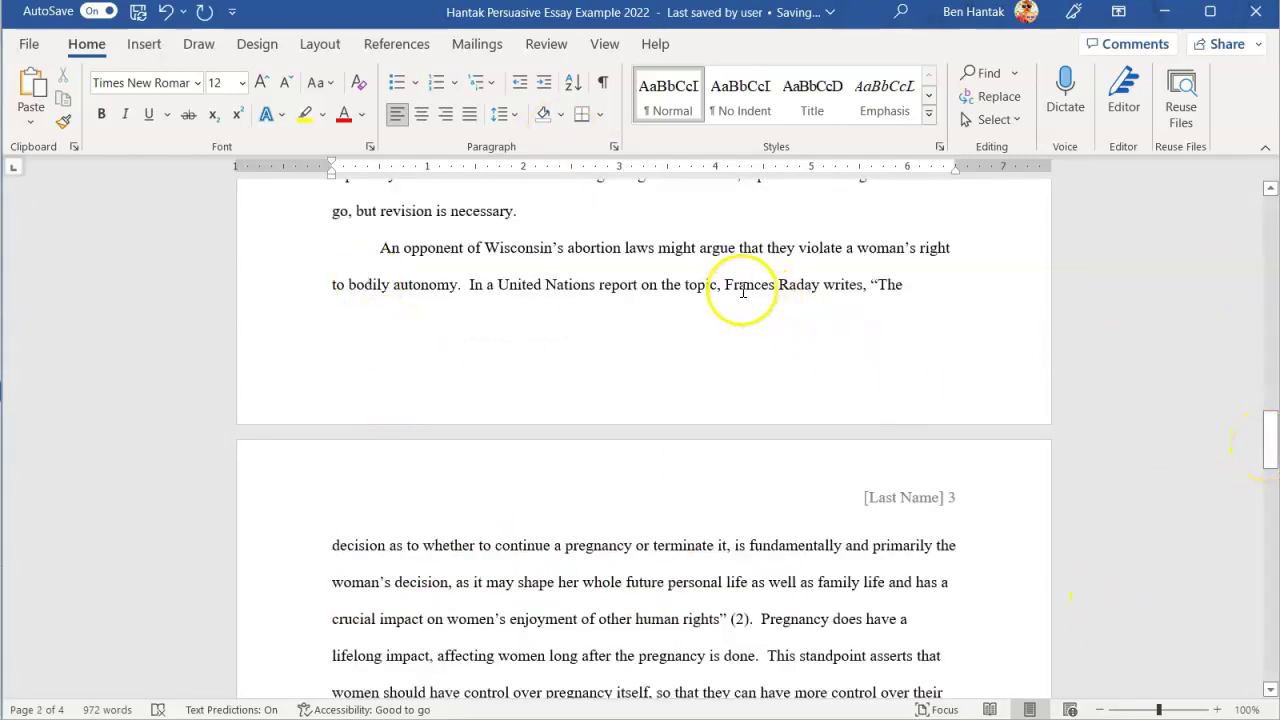
Copy the United Nations report quotation from the essay, search the web for it in a new Chrome tab, and open the matching OHCHR PDF.
drag(726, 285, 846, 340)
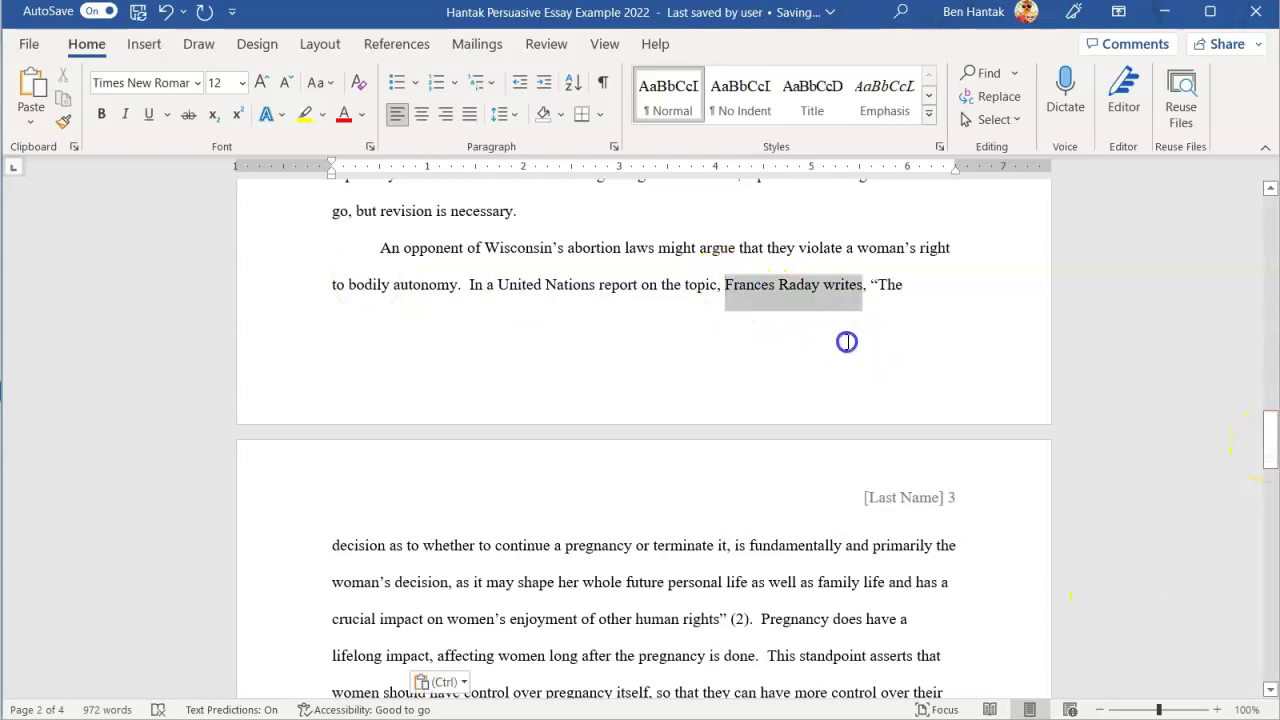
click(866, 525)
drag(866, 280, 724, 618)
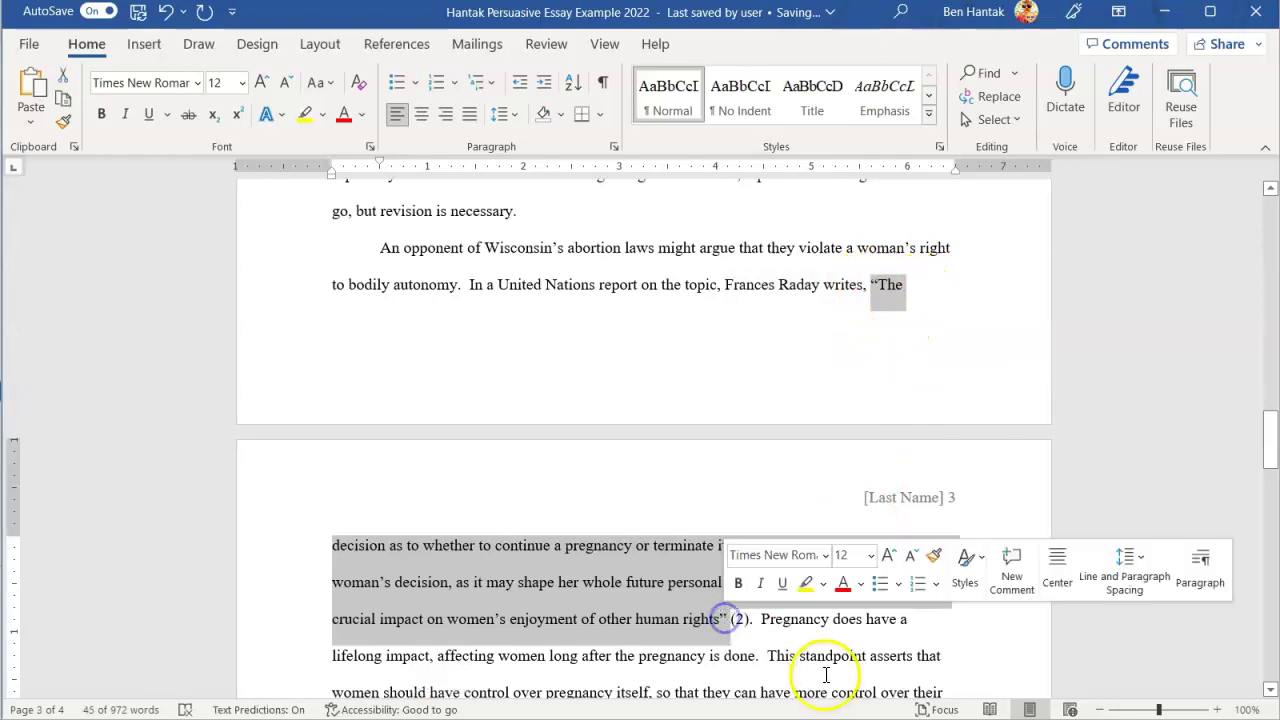
click(538, 718)
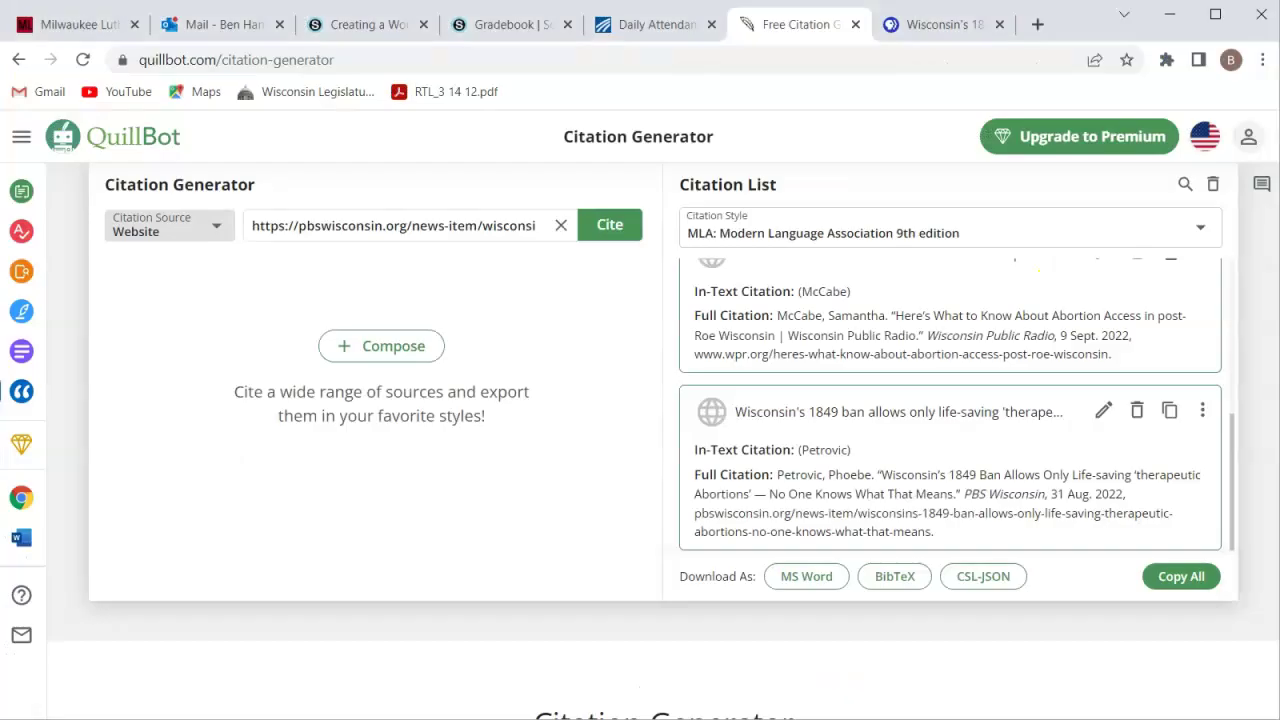
click(1032, 24)
click(900, 62)
key(ctrl+v)
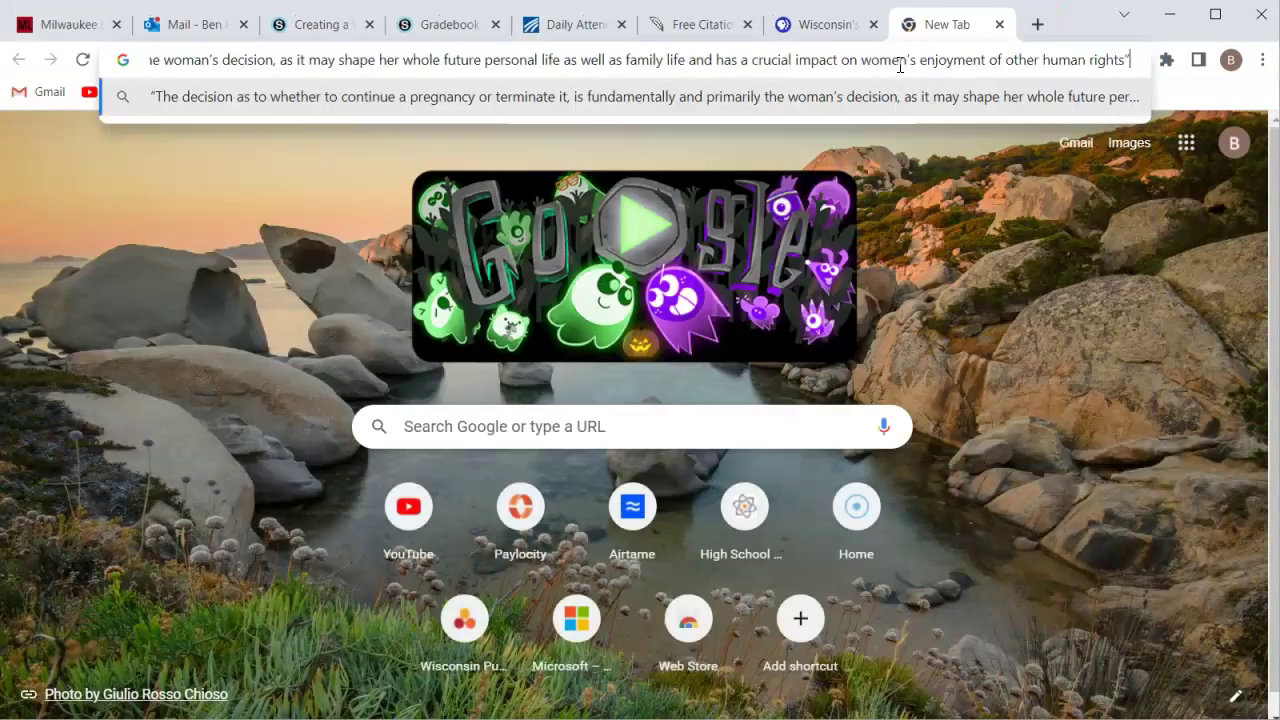
click(823, 97)
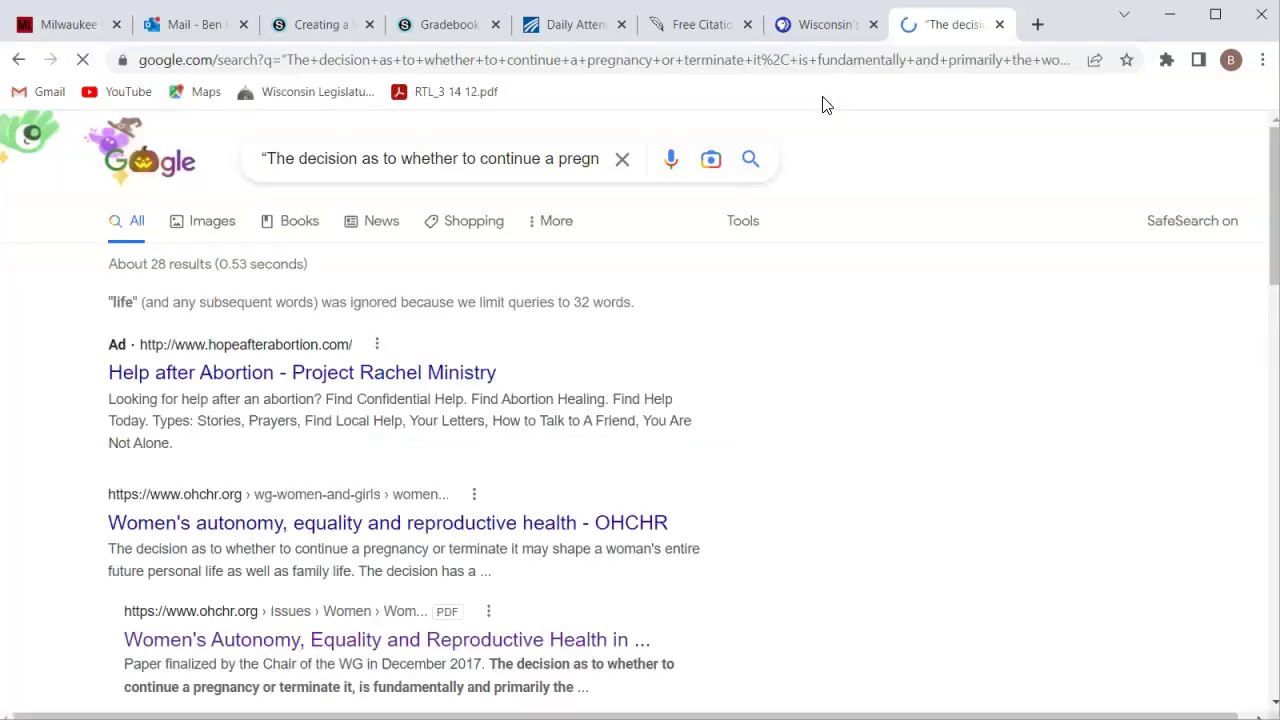
click(516, 640)
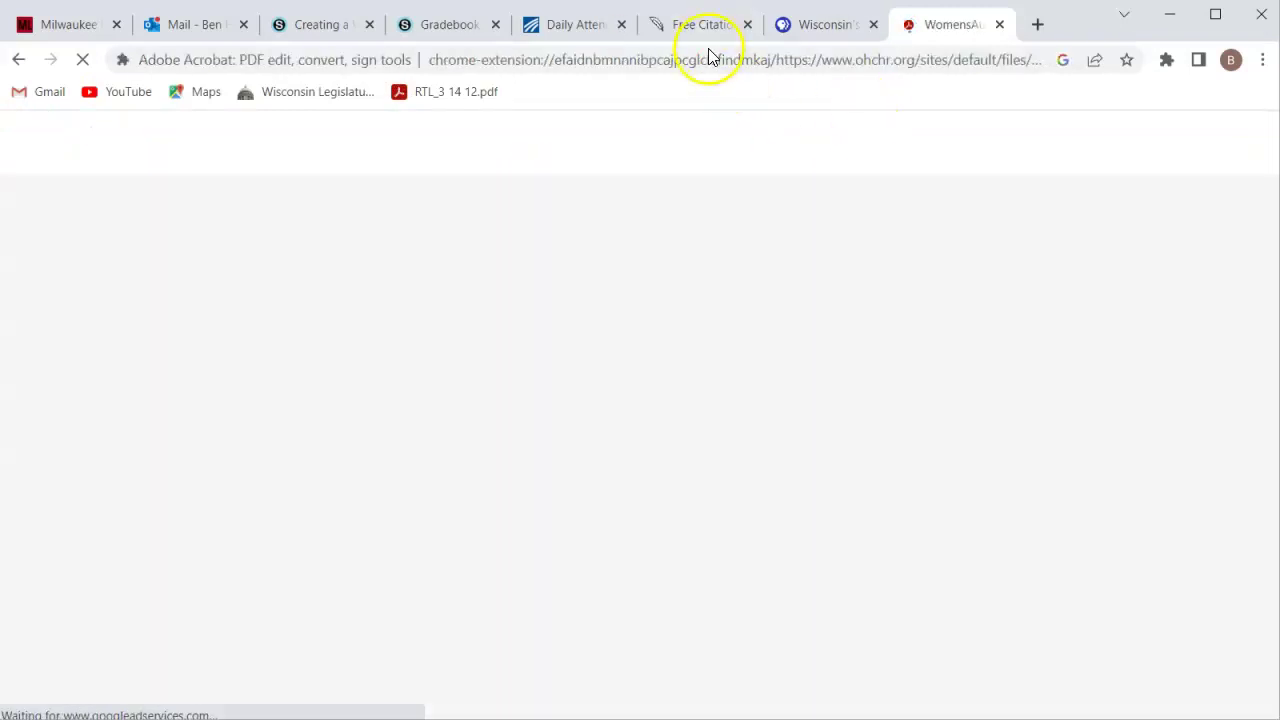
Try to cite the OHCHR PDF's copied browser address as a website source in QuillBot, and clear the address.
click(708, 60)
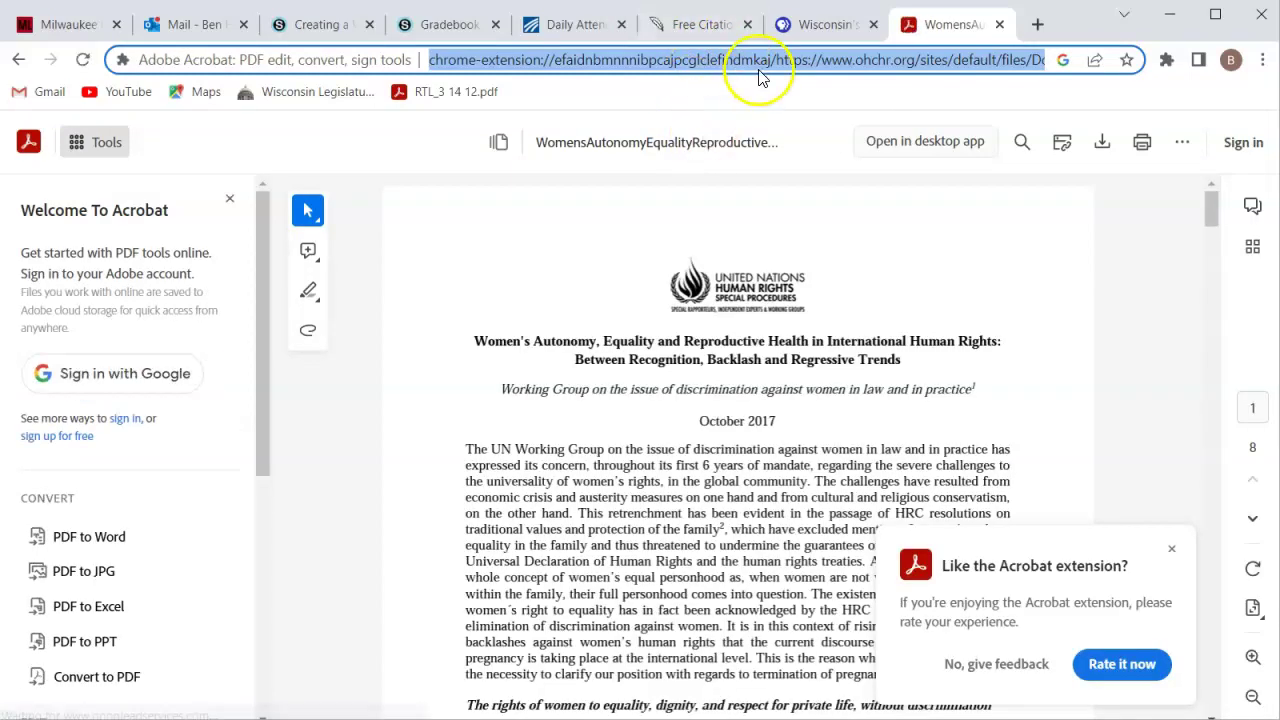
click(660, 24)
click(558, 231)
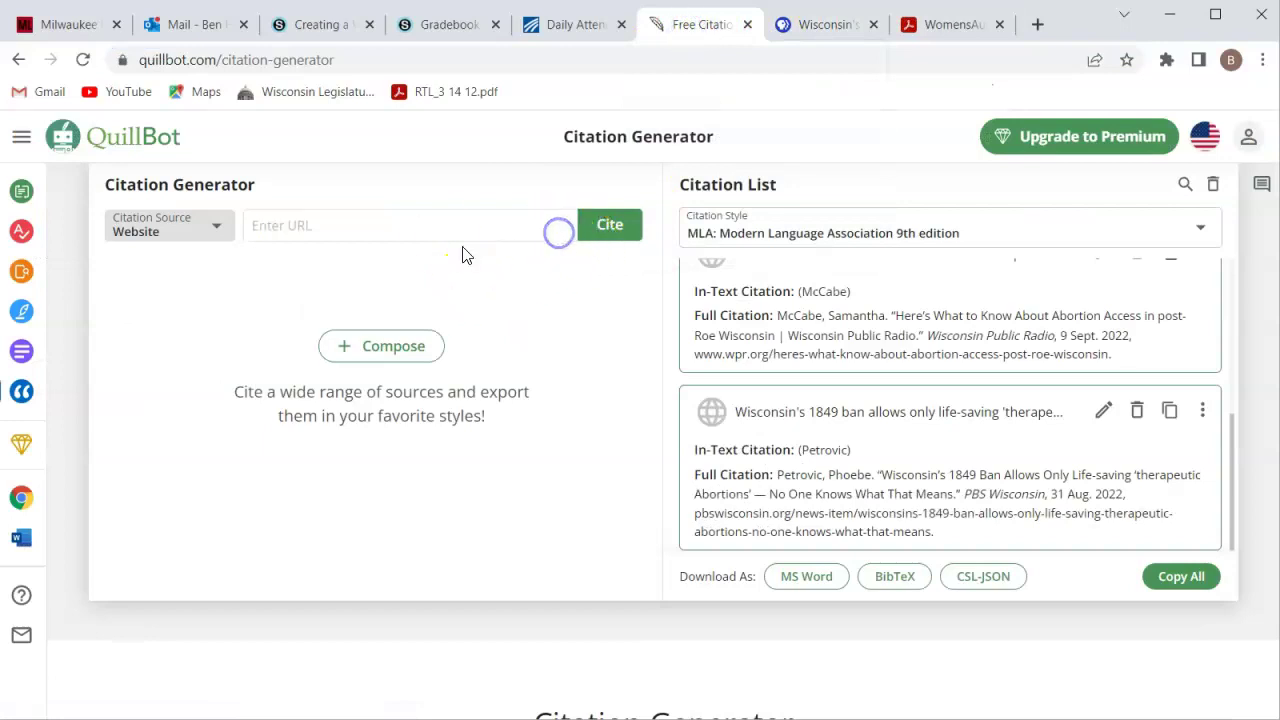
key(ctrl+v)
click(610, 226)
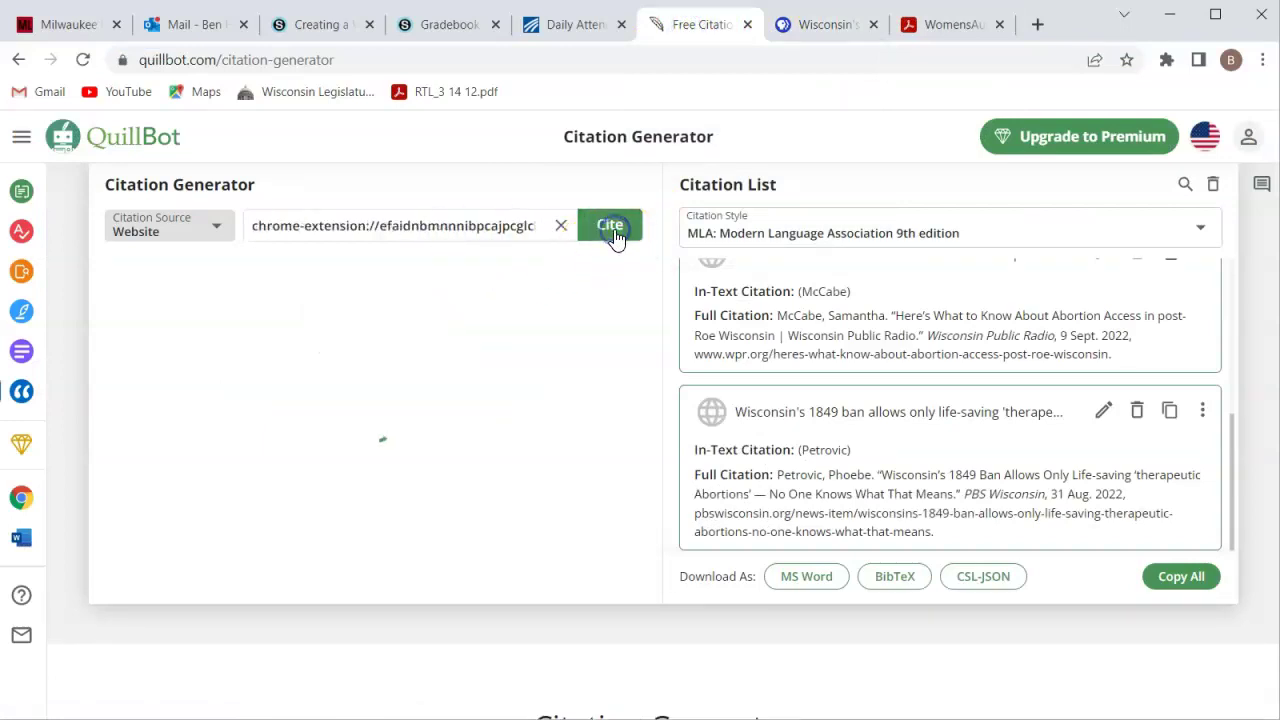
click(617, 238)
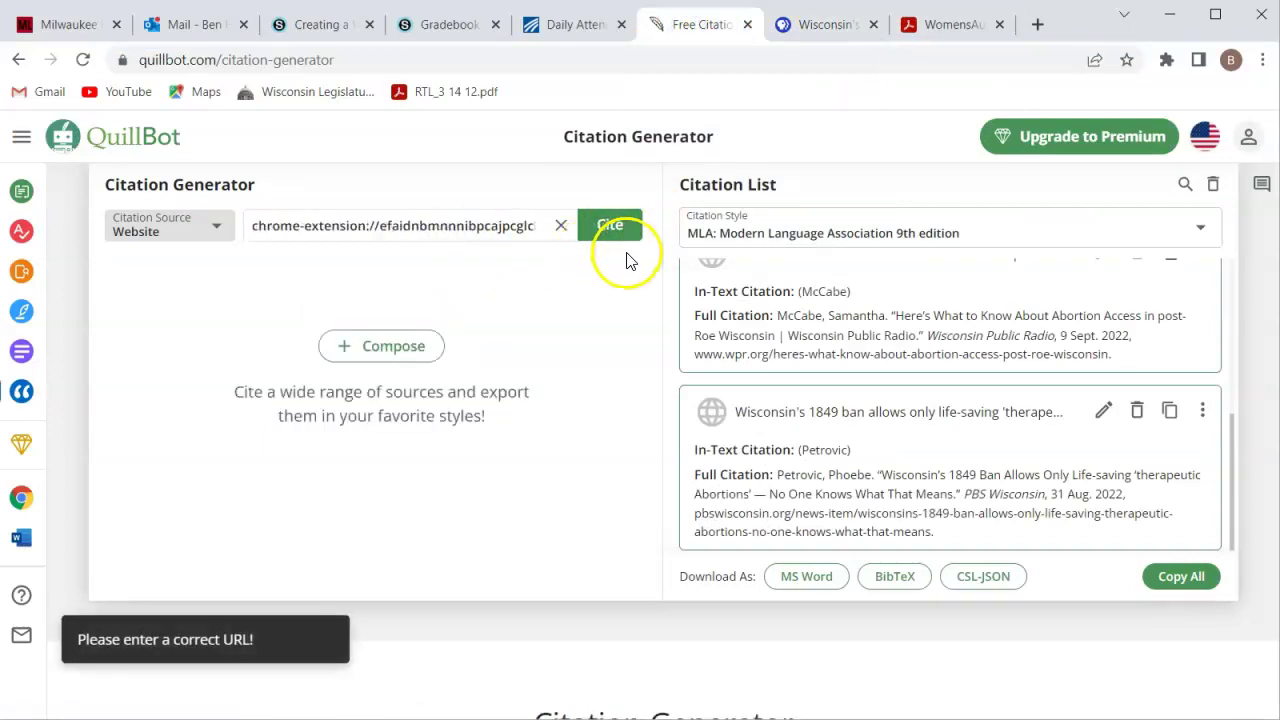
click(561, 226)
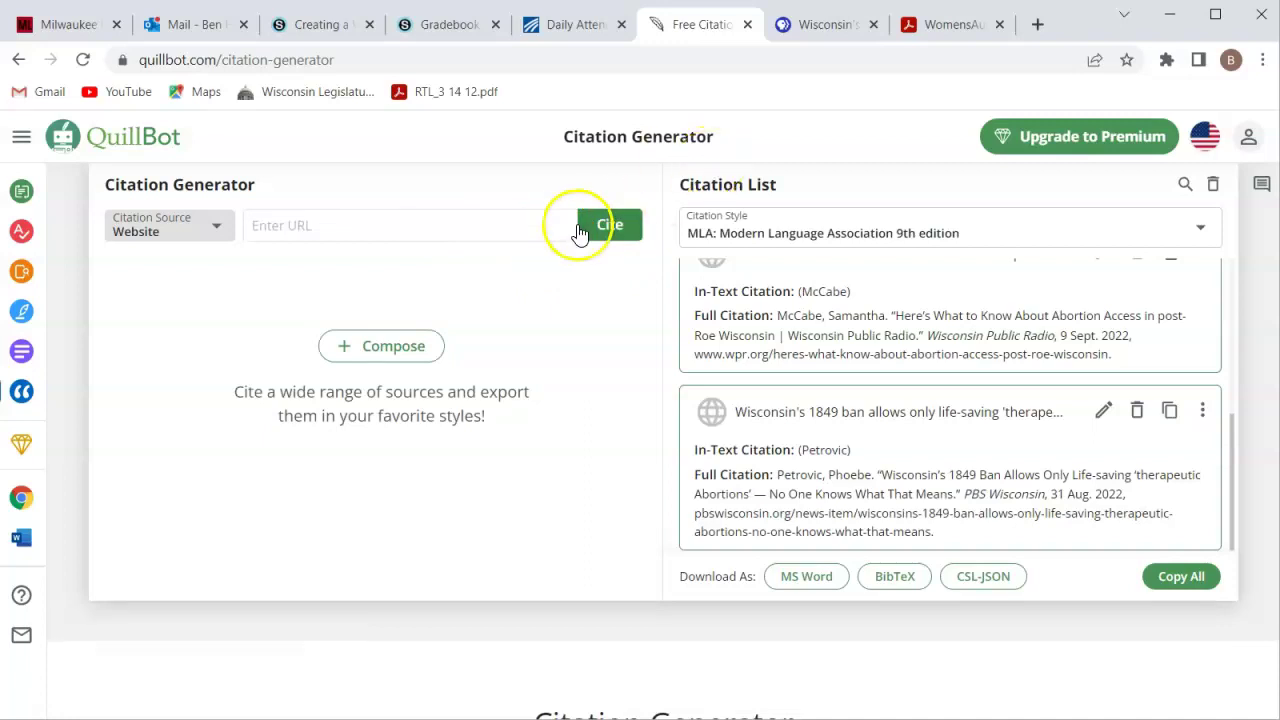
Start composing a blank website citation in QuillBot and go to the first page of the OHCHR PDF.
click(389, 345)
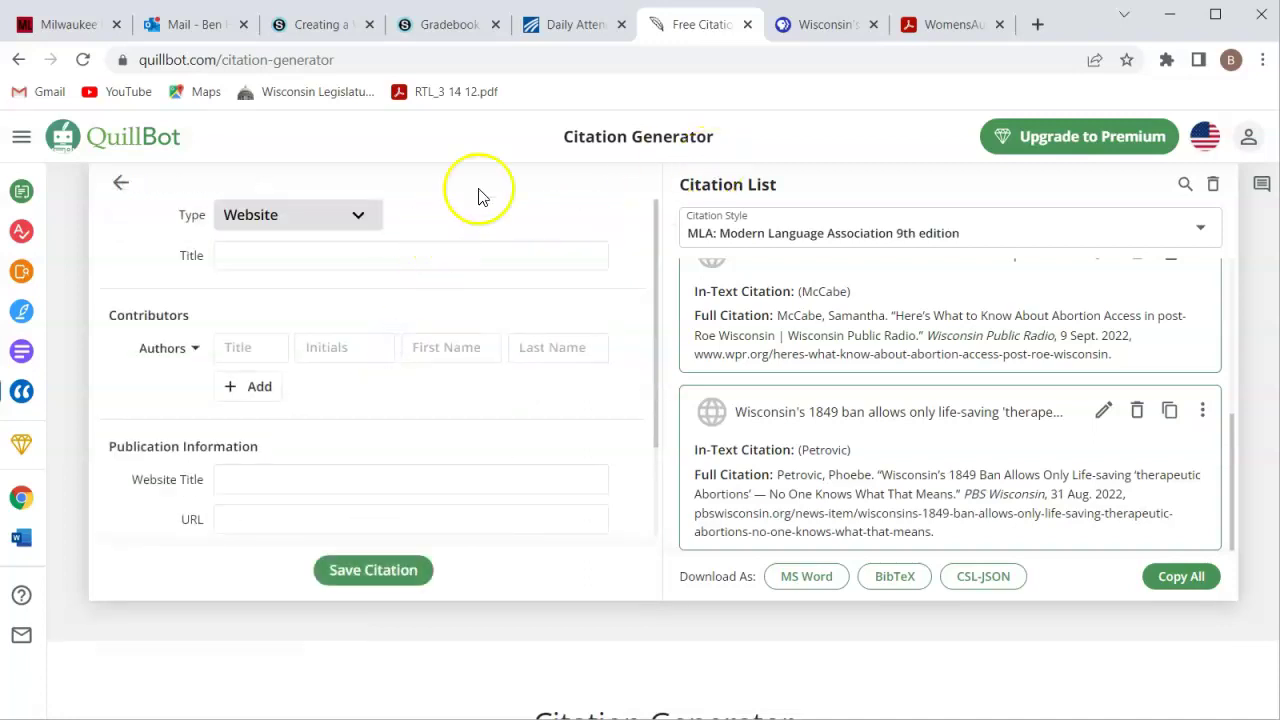
click(940, 28)
click(1116, 337)
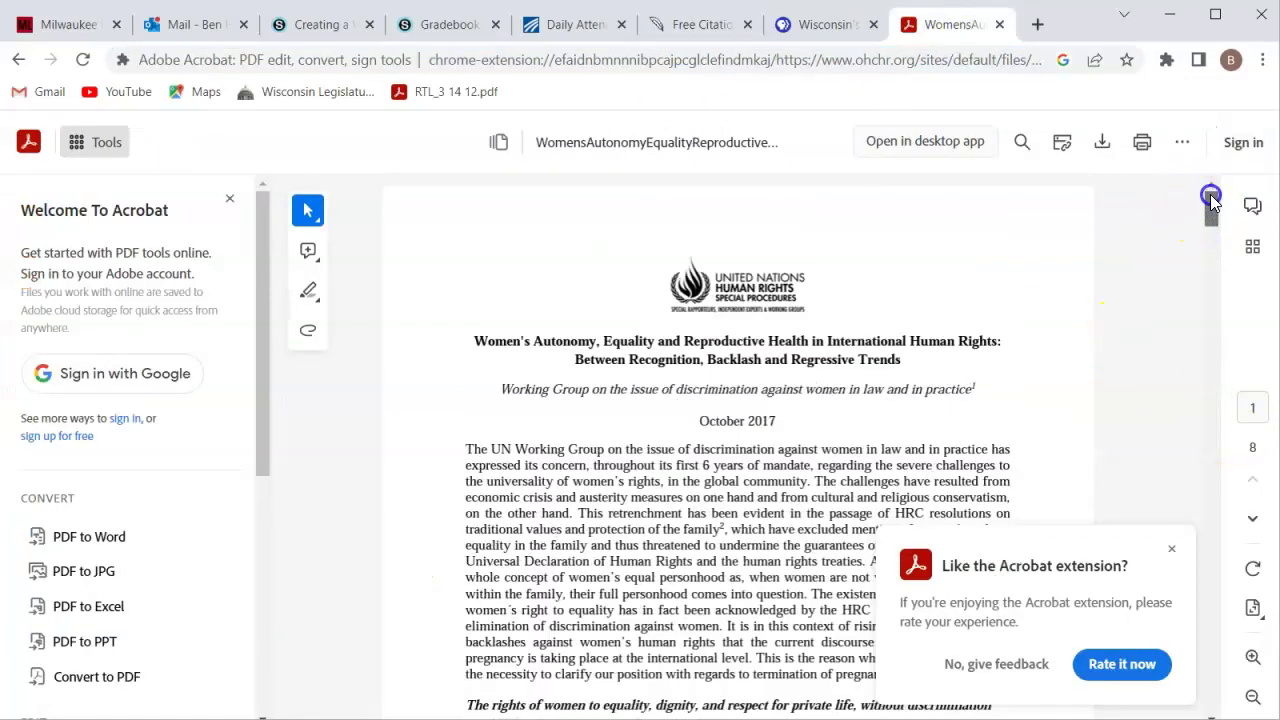
click(828, 30)
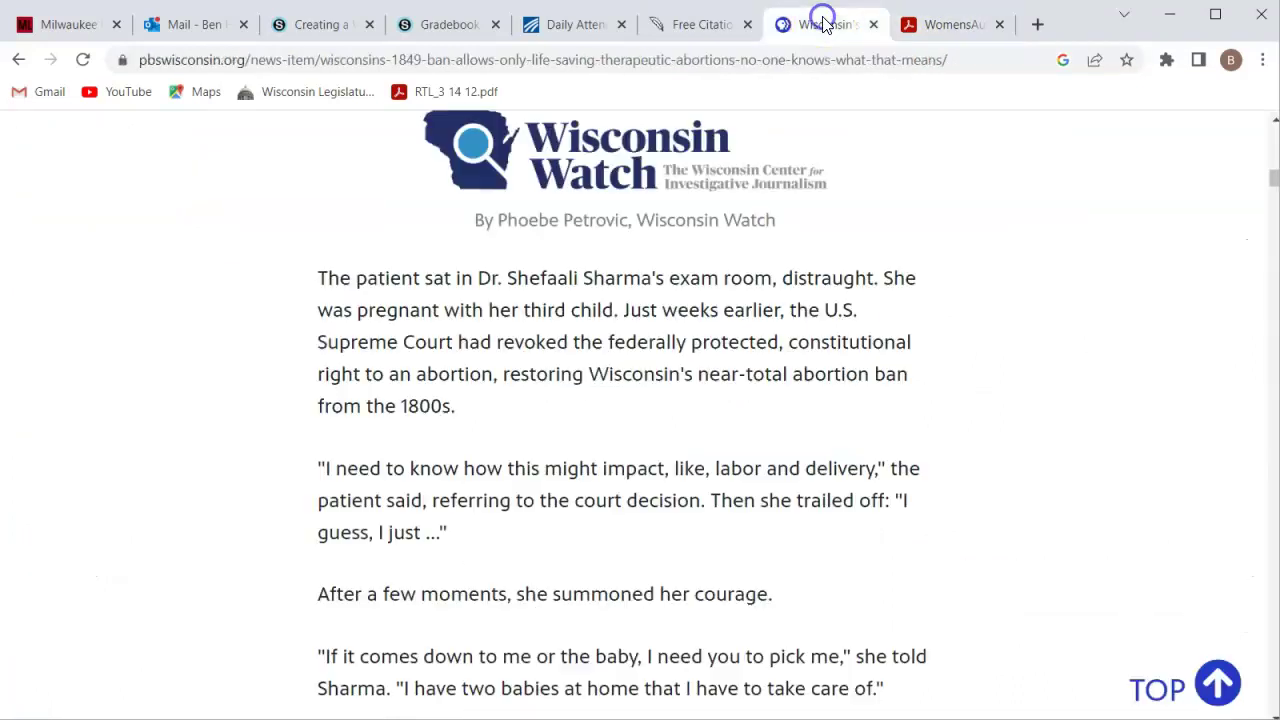
click(690, 33)
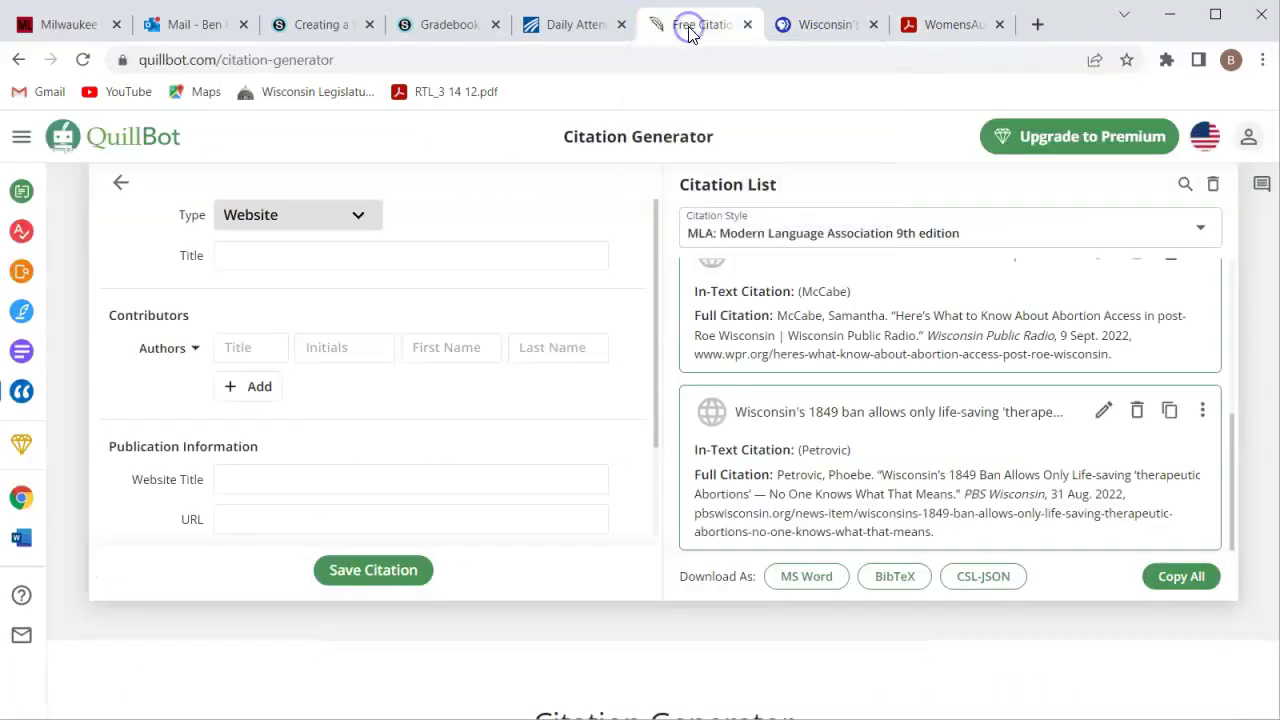
Copy the report's two-line title from the OHCHR PDF into the title of the new QuillBot citation.
click(424, 249)
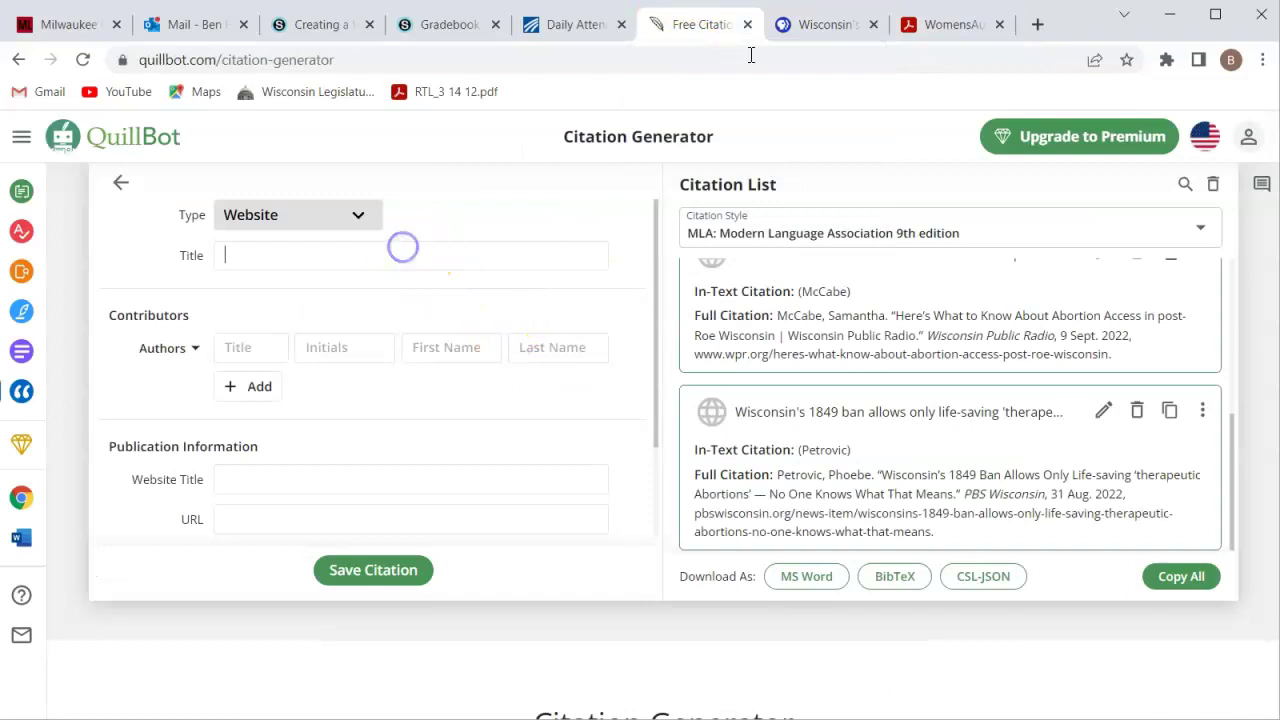
click(958, 24)
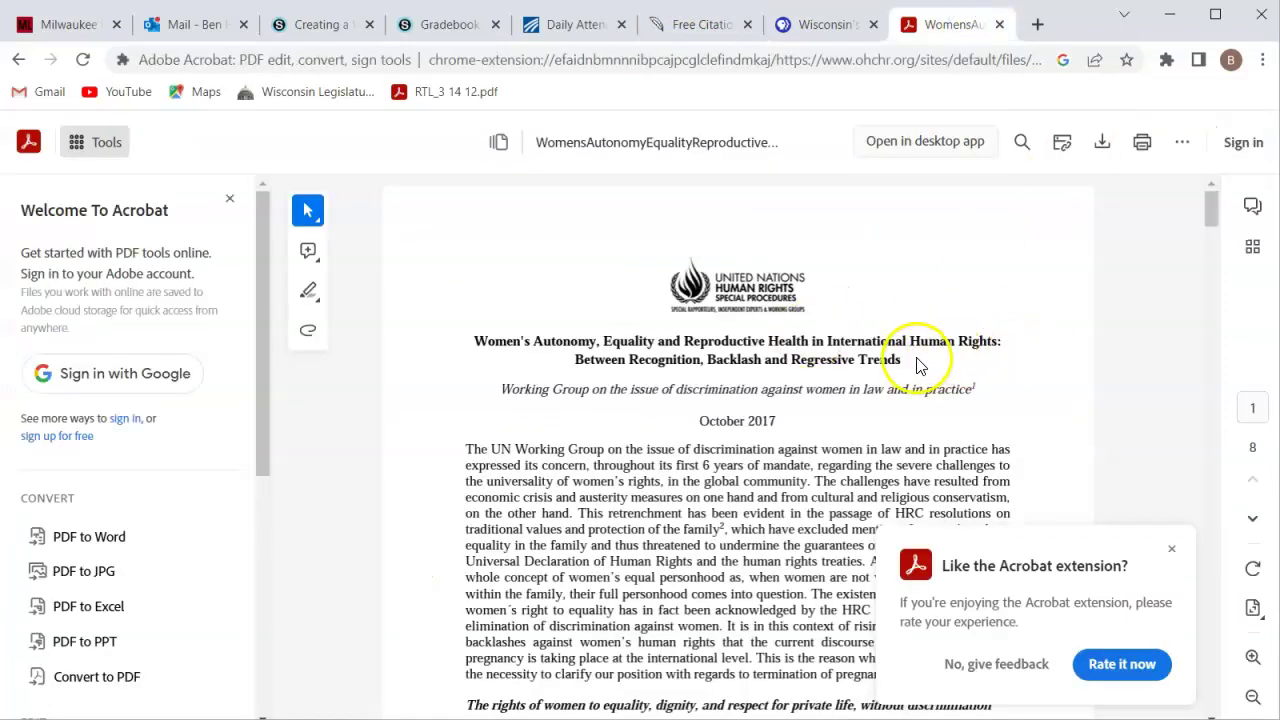
click(603, 304)
drag(524, 334, 903, 357)
key(ctrl+c)
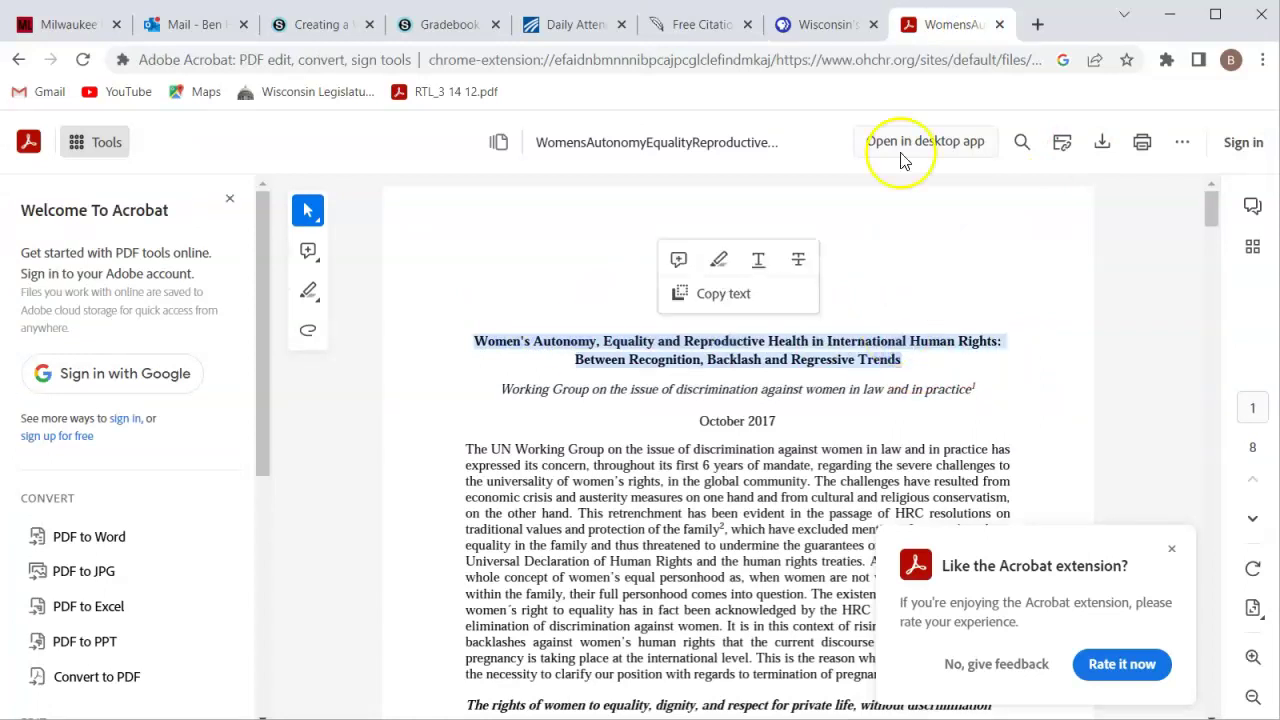
click(700, 24)
key(ctrl+v)
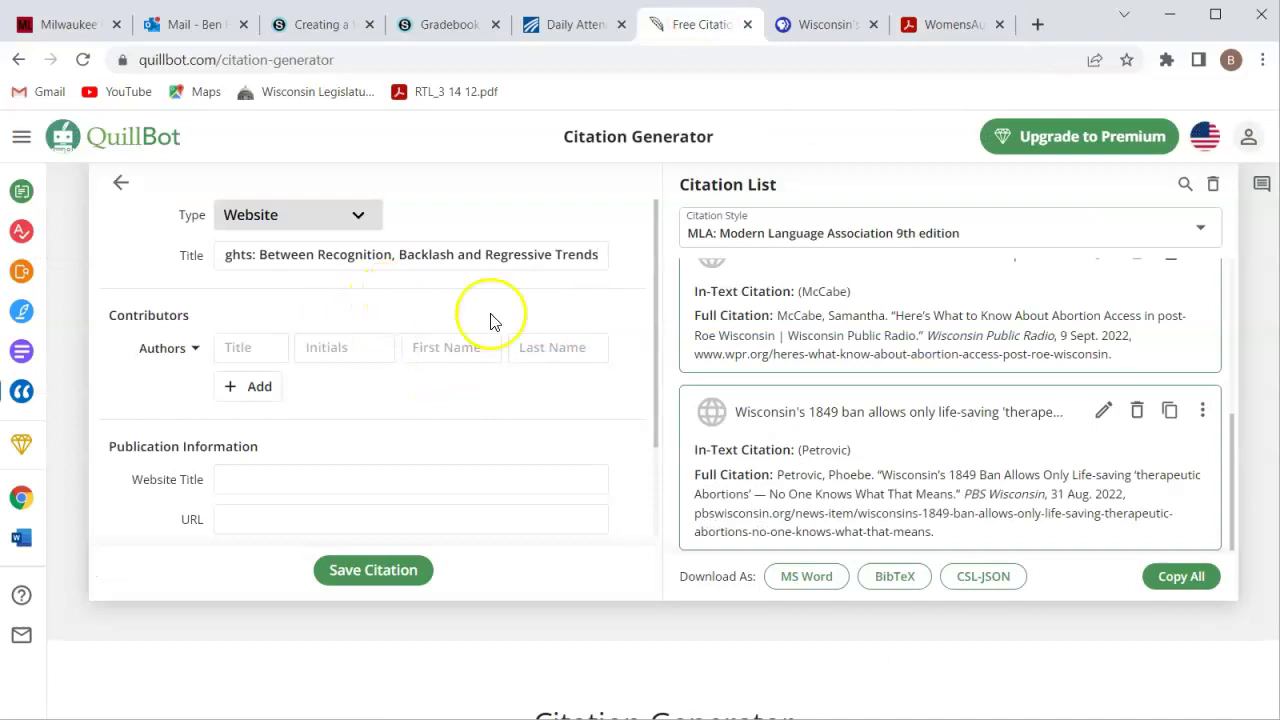
Find the lead author in the PDF's first footnote and enter the author's first and last name in the citation.
click(246, 350)
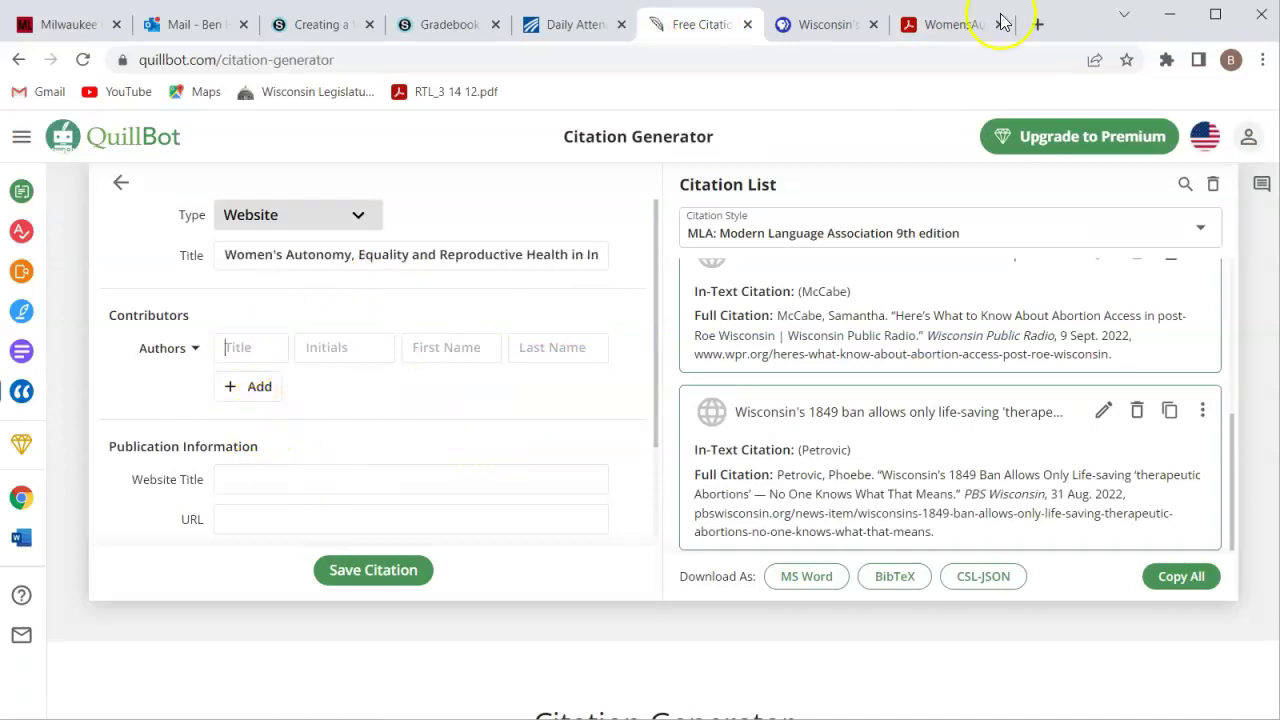
click(945, 26)
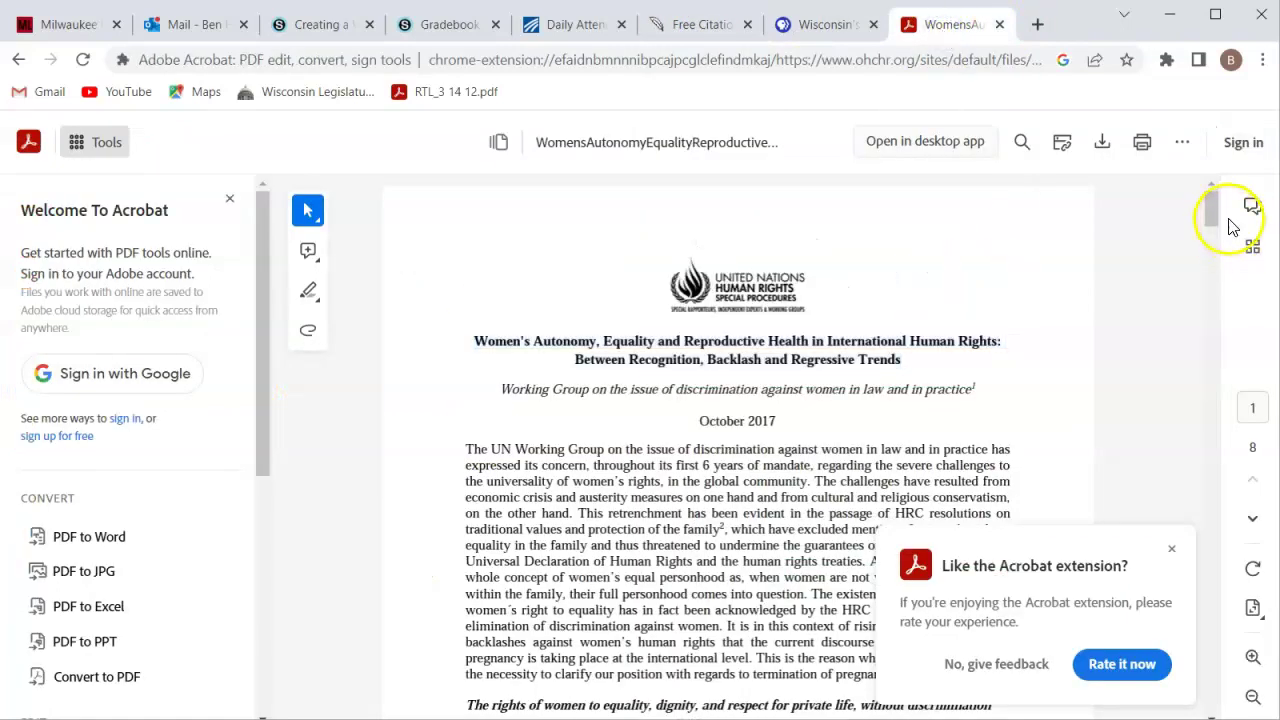
scroll(560, 240, down, 7)
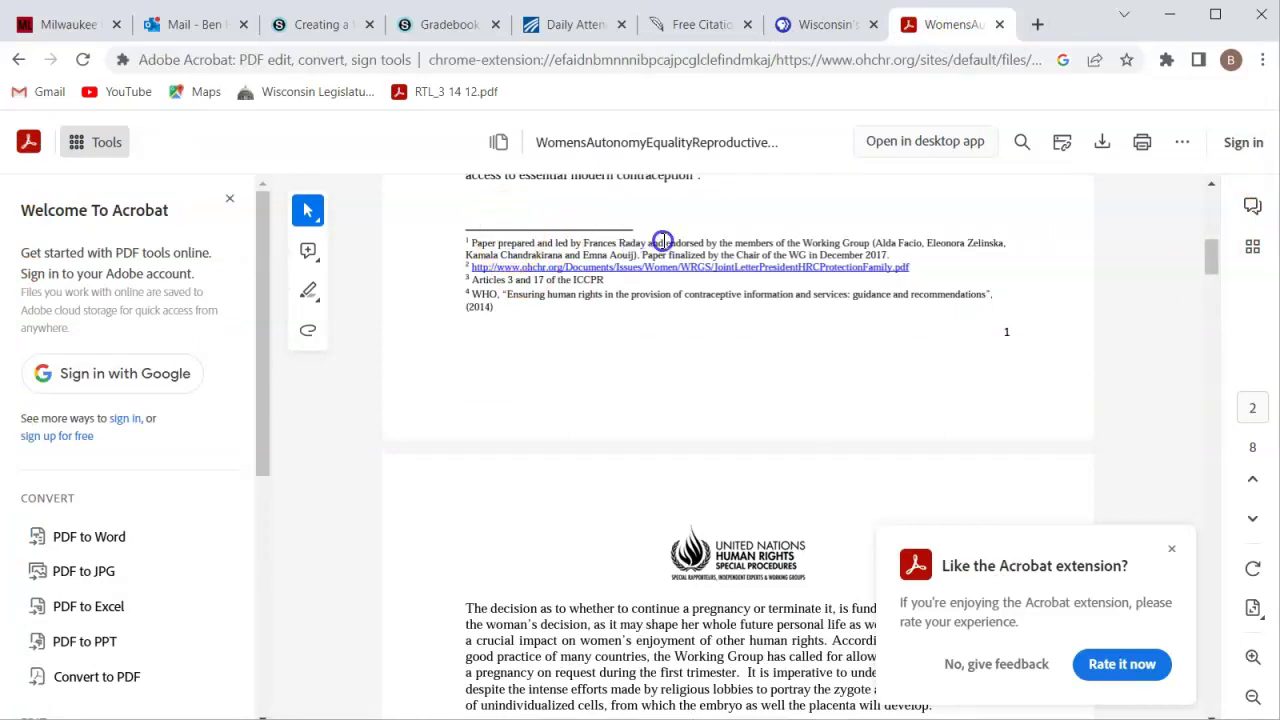
click(589, 240)
click(668, 242)
click(700, 24)
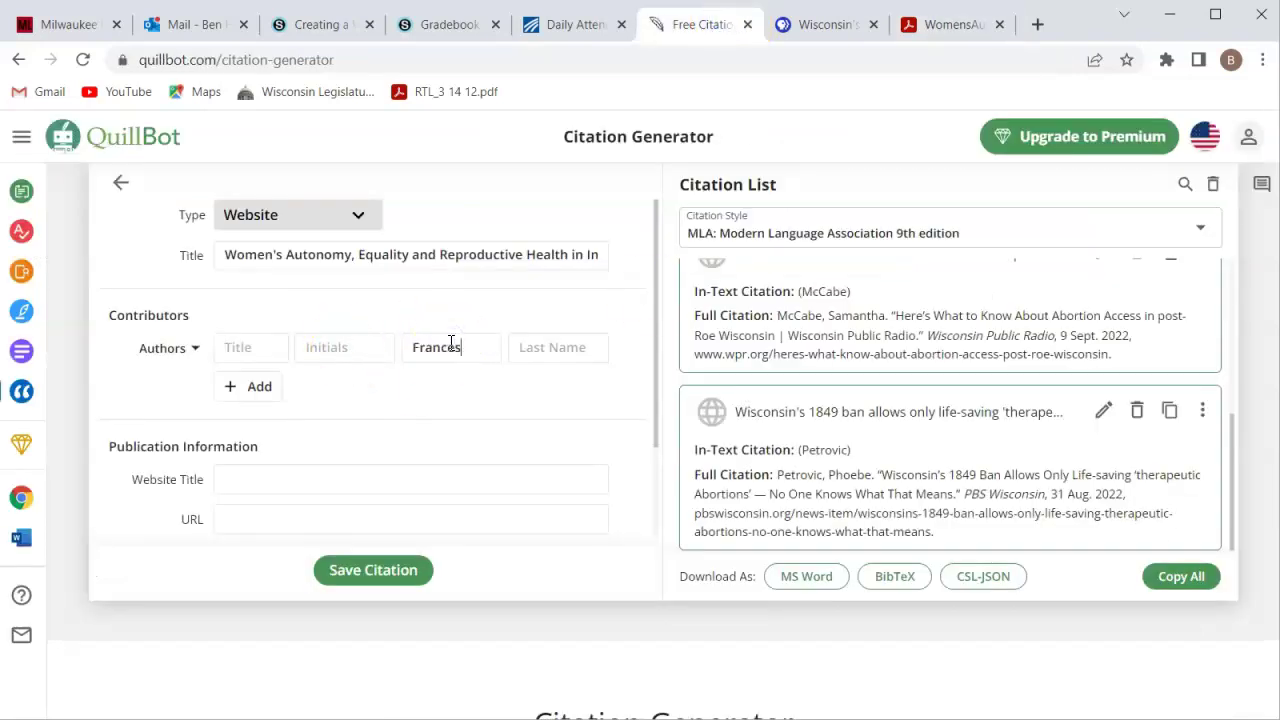
click(551, 359)
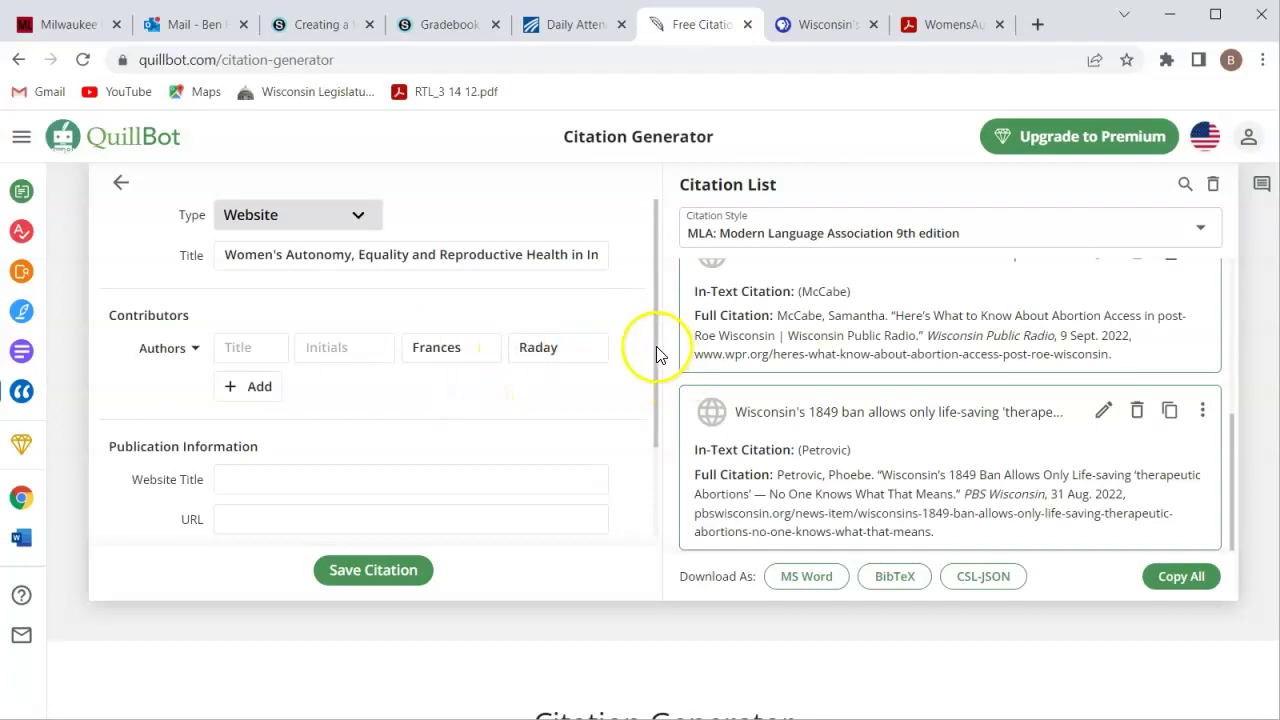
Enter "United Nations Human Rights Special Procedures" as the citation's website title, following the PDF's header logo.
click(660, 464)
click(366, 356)
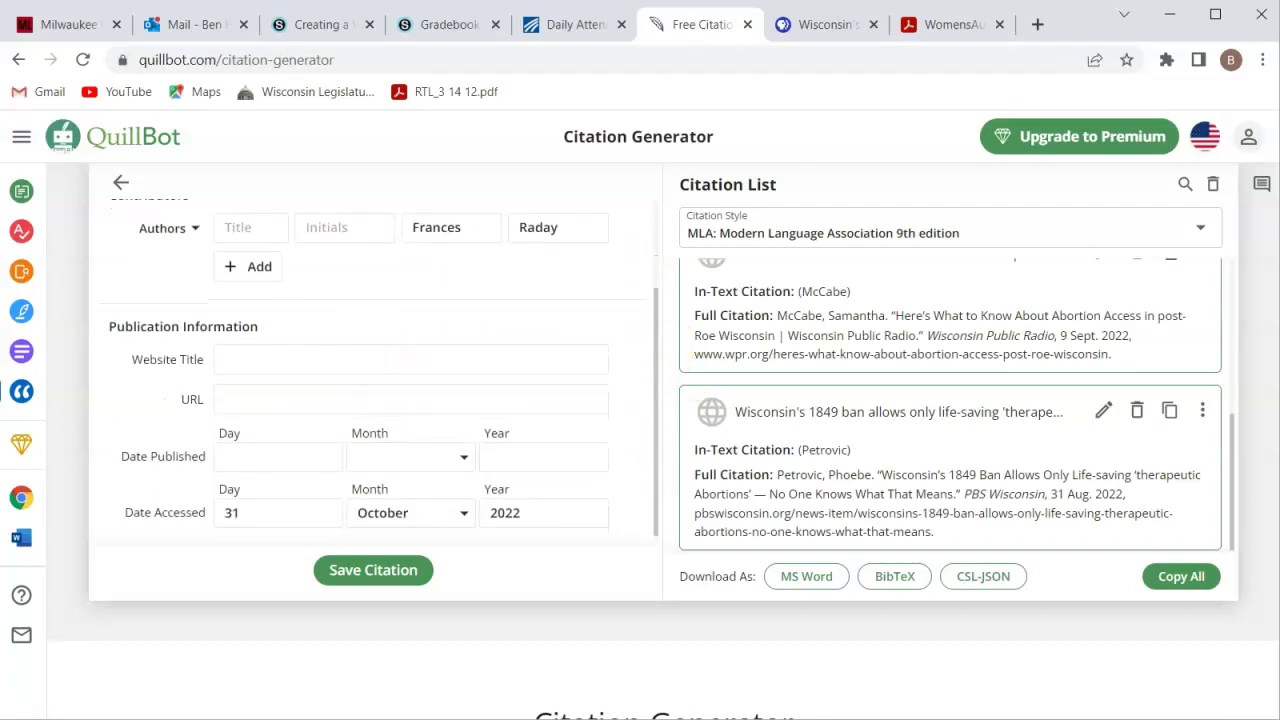
right_click(930, 32)
click(797, 100)
click(955, 24)
drag(1210, 255, 1207, 192)
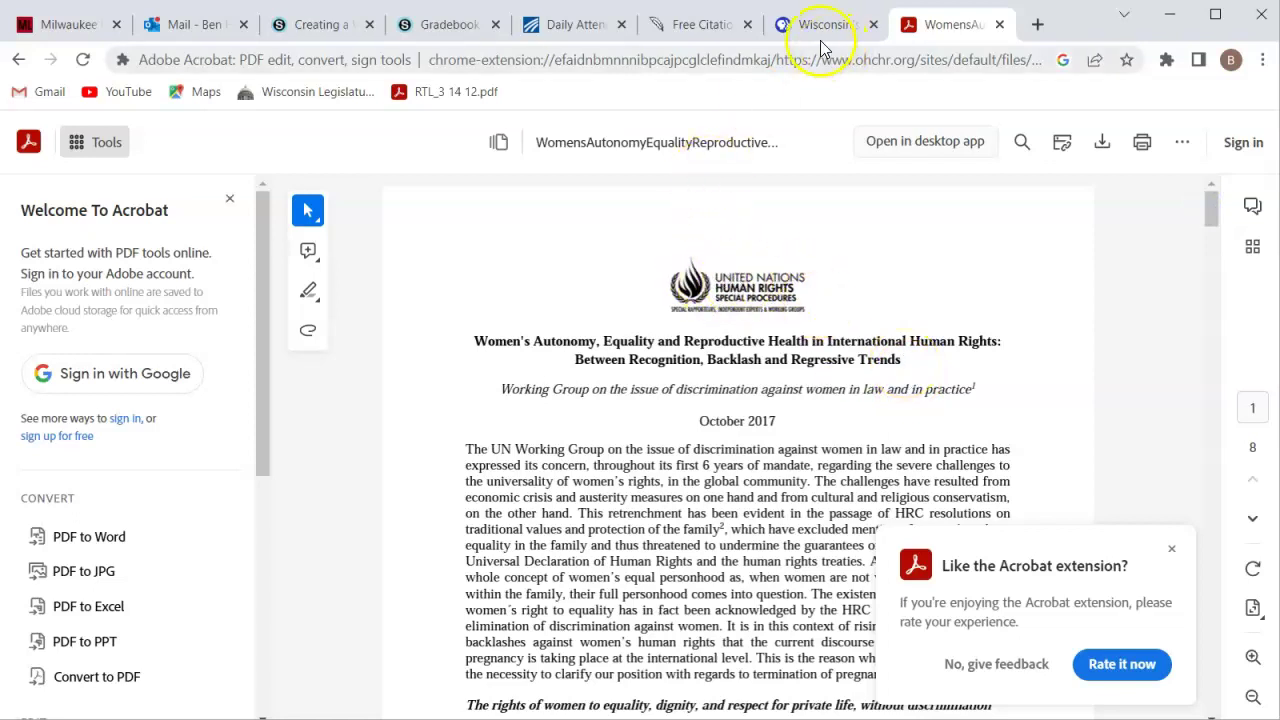
click(794, 25)
click(680, 24)
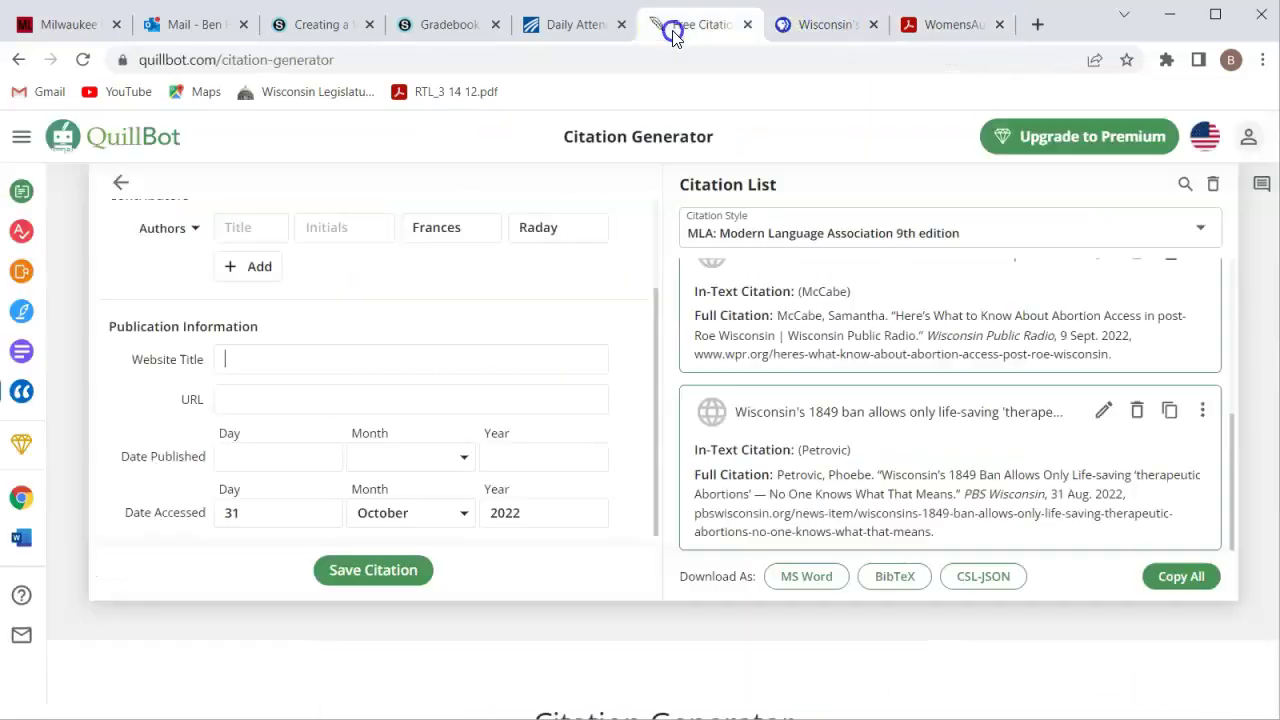
Copy the OHCHR PDF's full browser address and paste it as the citation's URL.
click(434, 404)
key(ctrl+v)
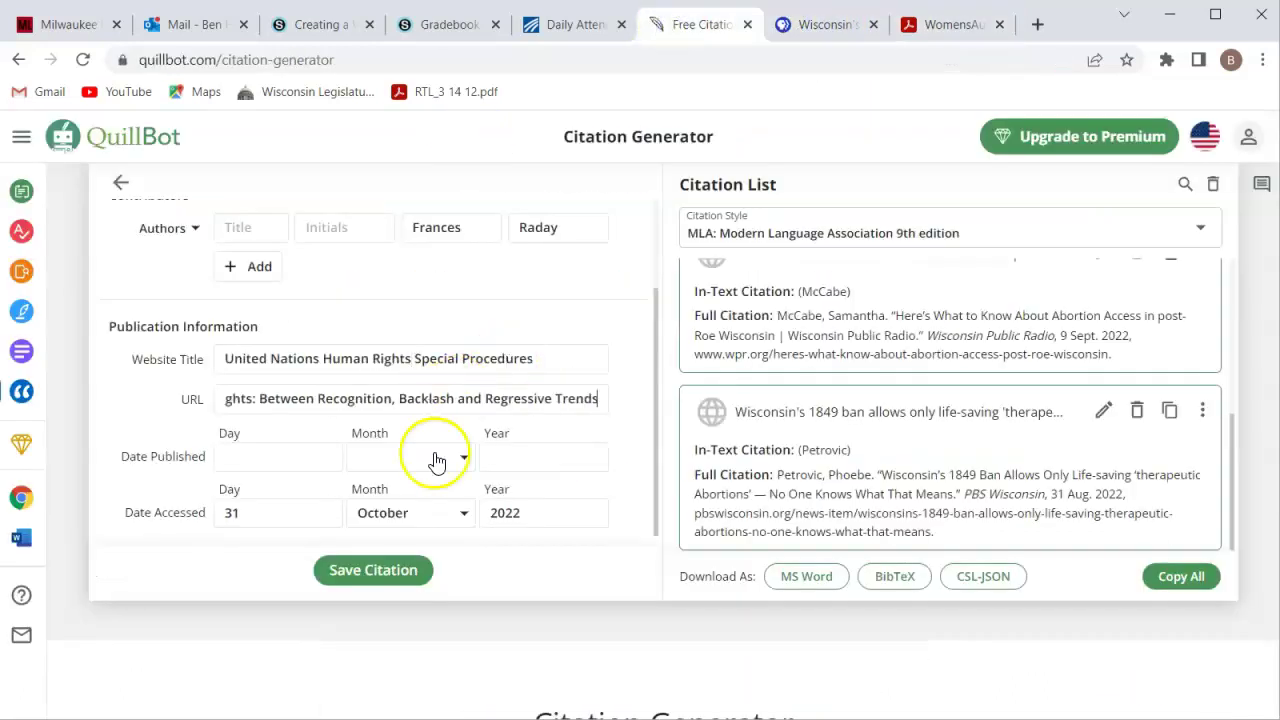
key(ctrl+z)
click(935, 26)
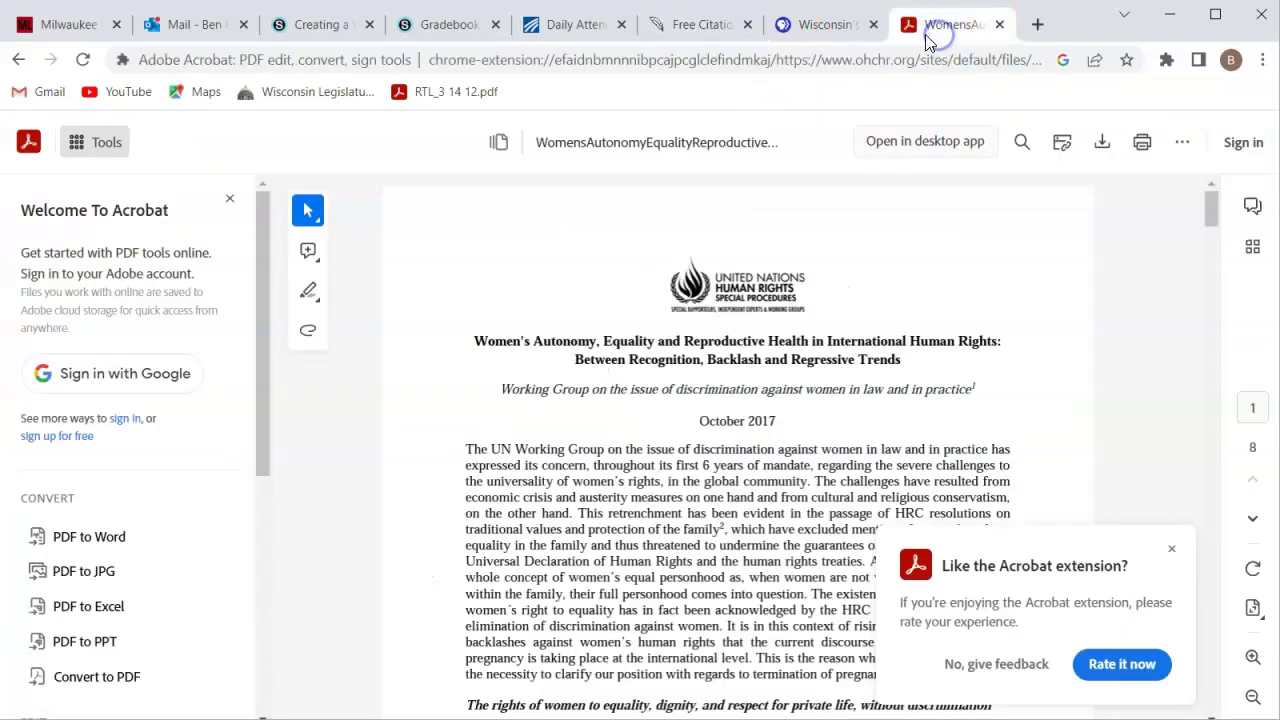
click(546, 64)
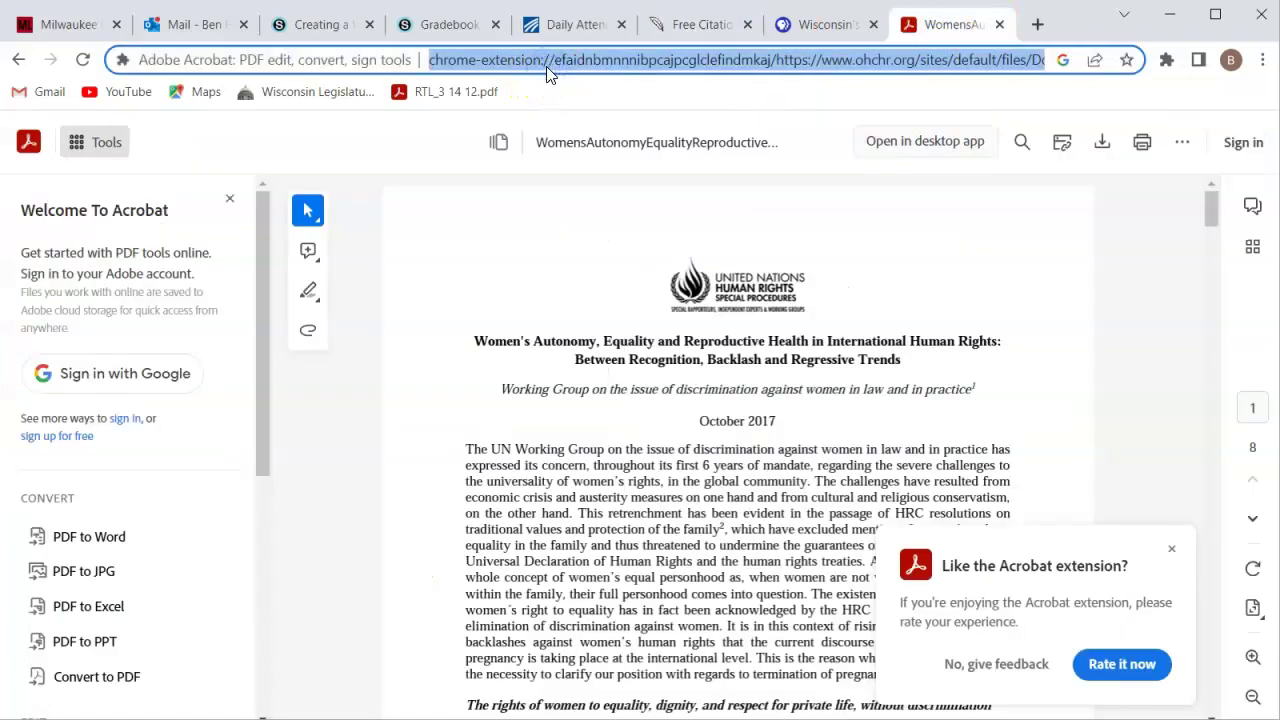
click(730, 24)
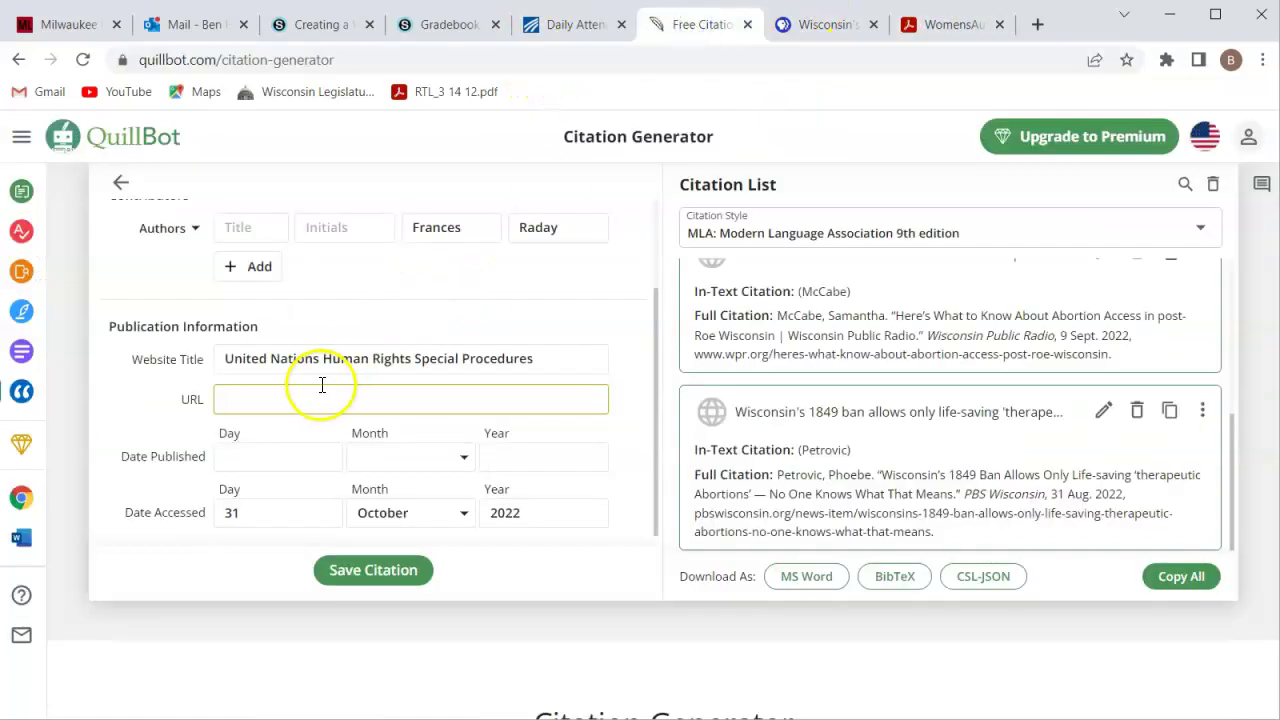
key(ctrl+v)
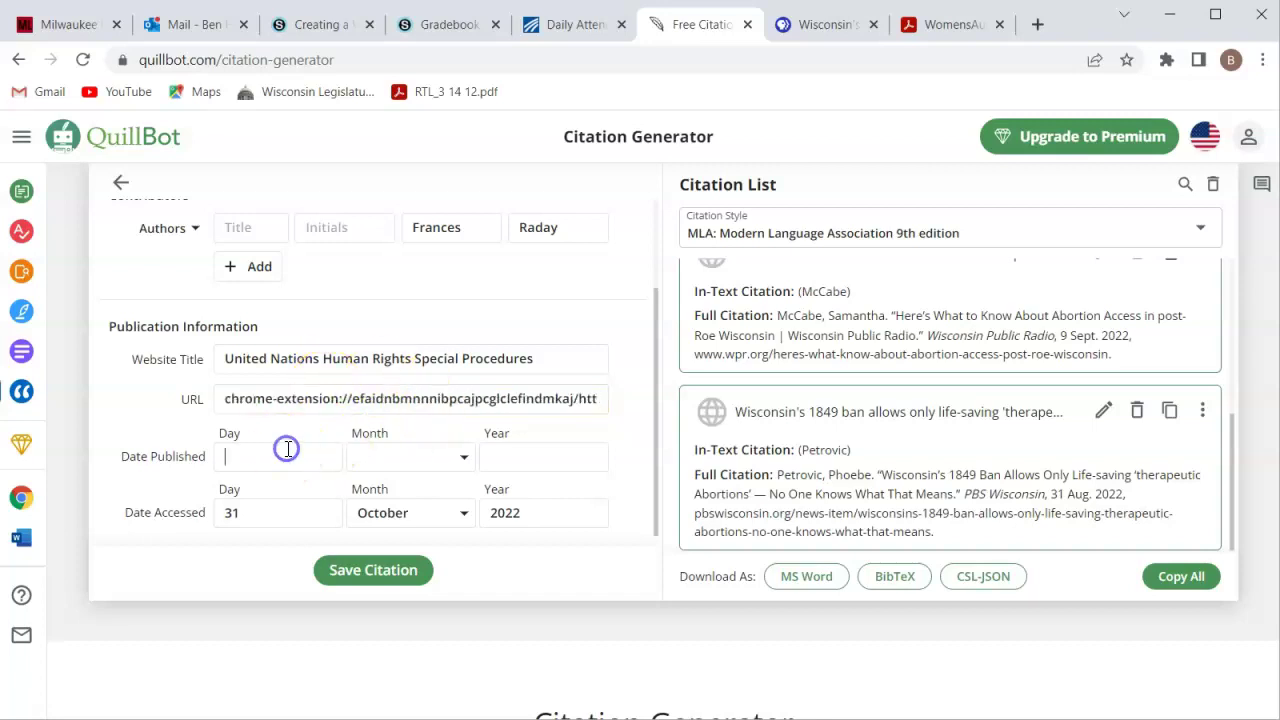
Check the report's date in the PDF, set the citation's publication date to October 2017, and save the citation.
click(945, 24)
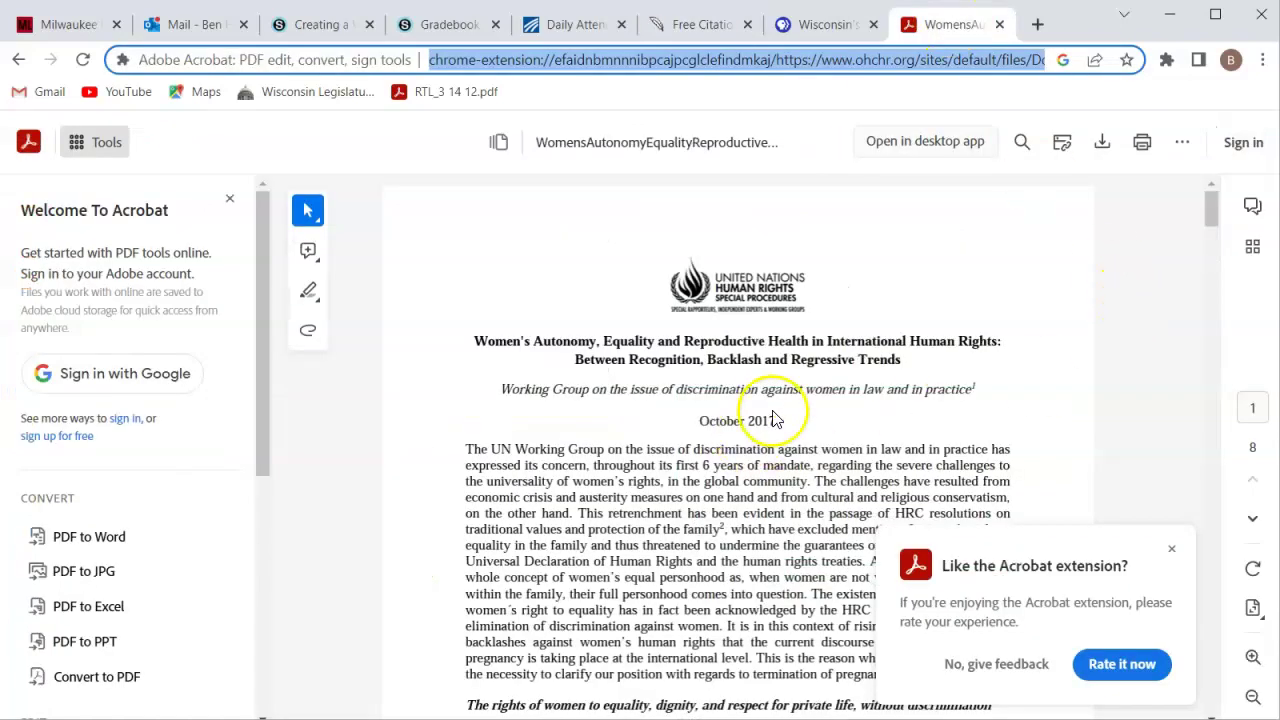
click(803, 18)
click(688, 24)
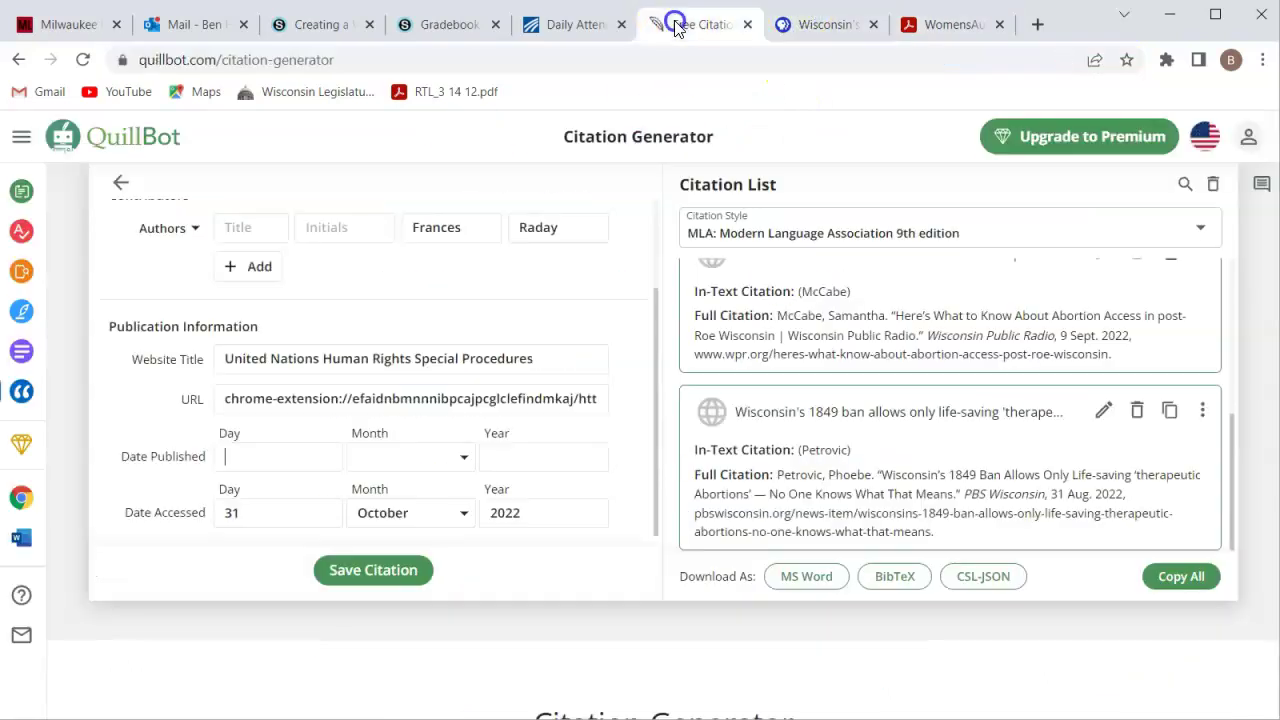
click(386, 455)
drag(472, 524, 480, 606)
click(462, 550)
click(512, 457)
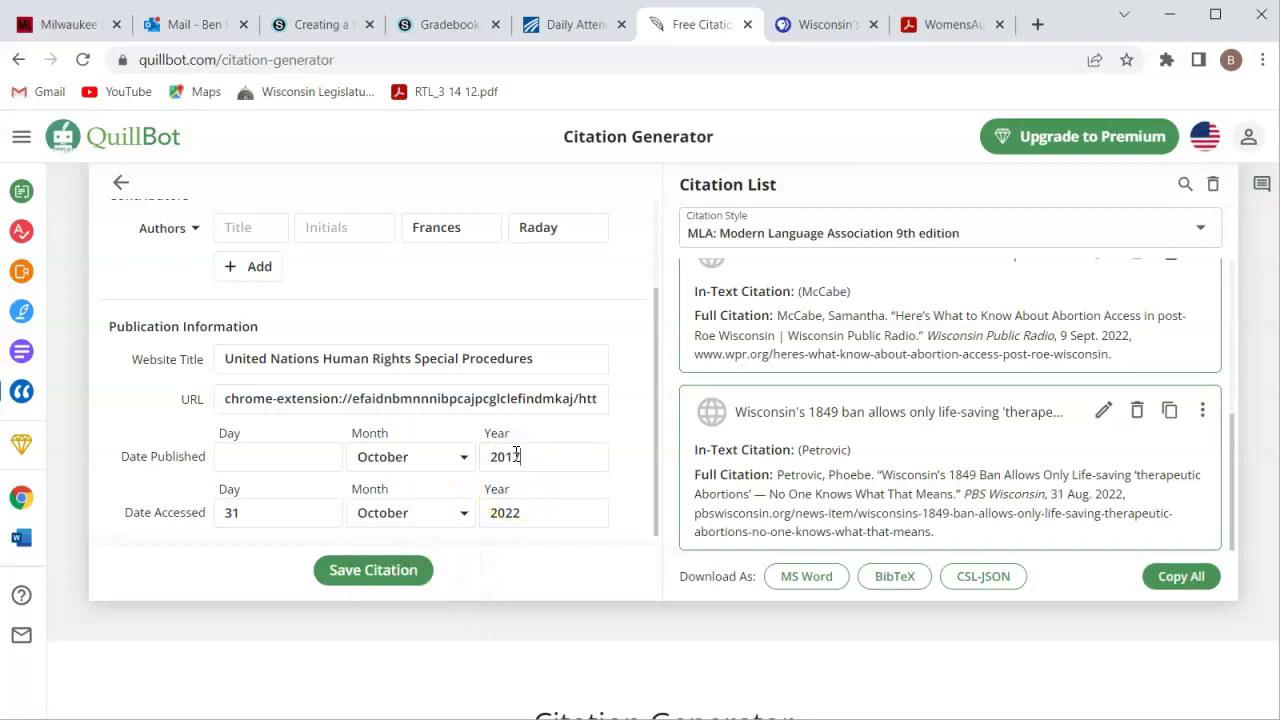
text(2017)
click(385, 570)
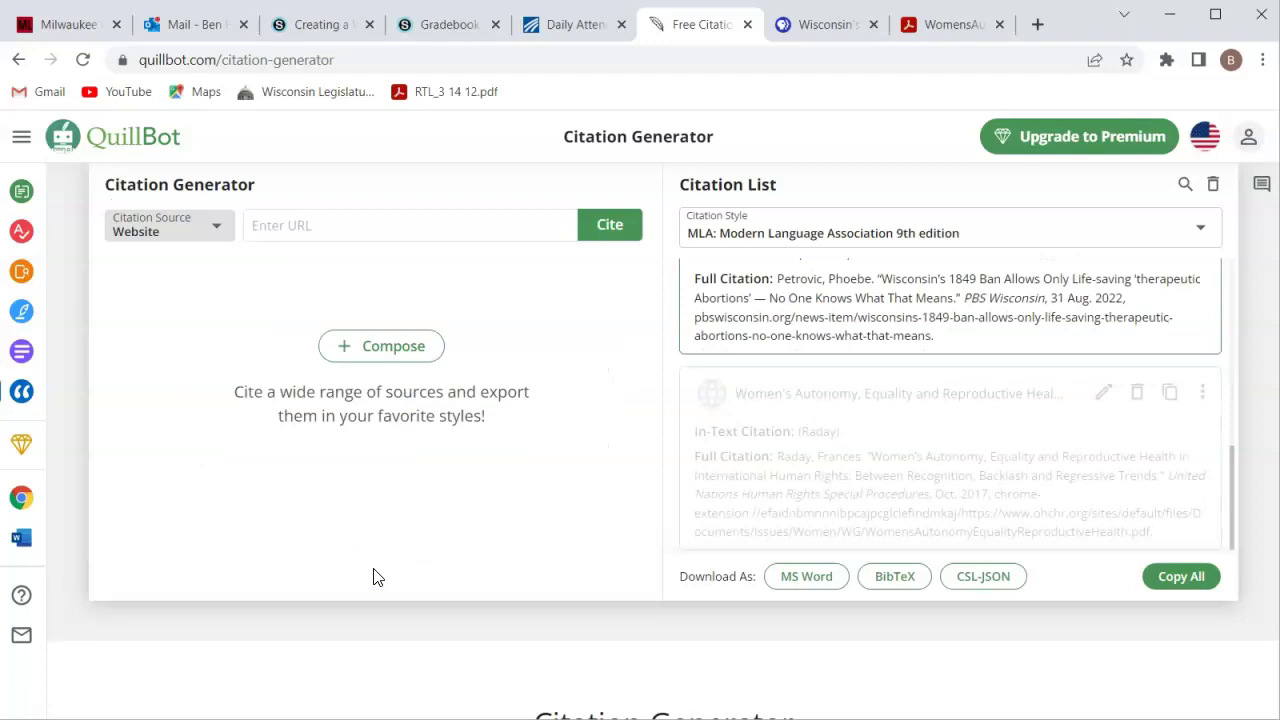
Copy the full citation of the United Nations report and paste it at the end of the Works Cited page in Word.
drag(1163, 541, 820, 456)
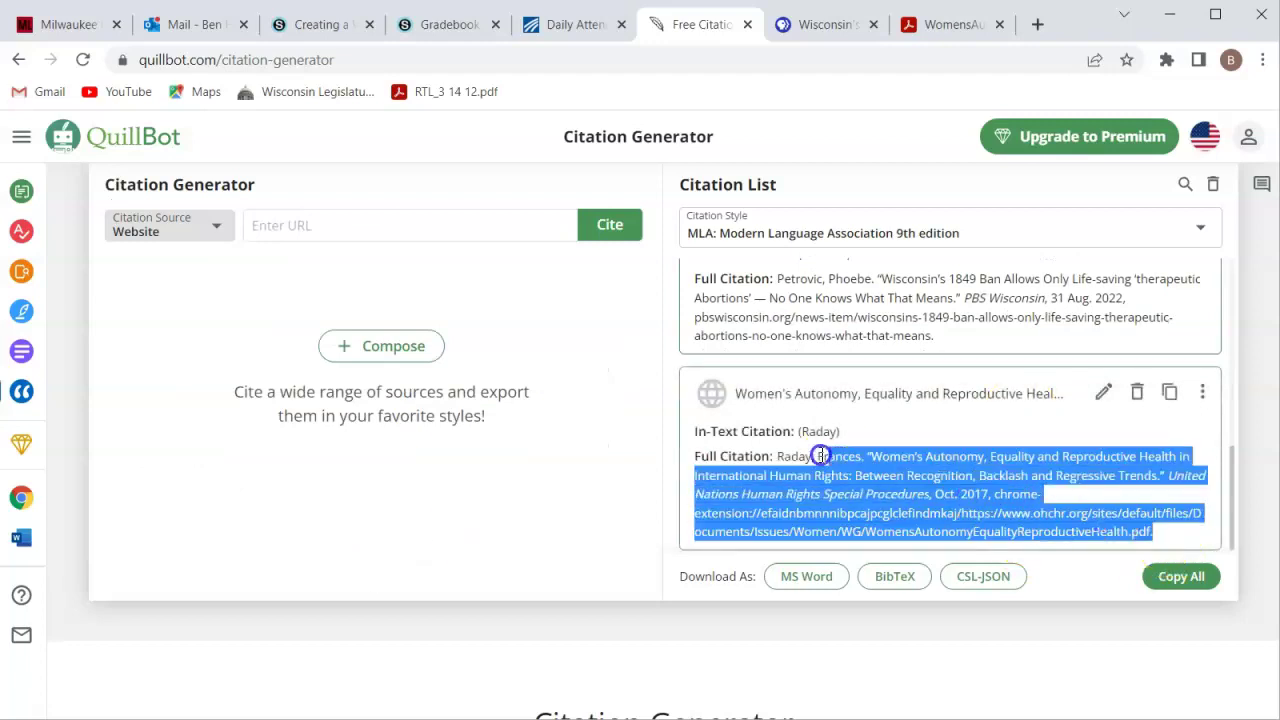
click(1169, 392)
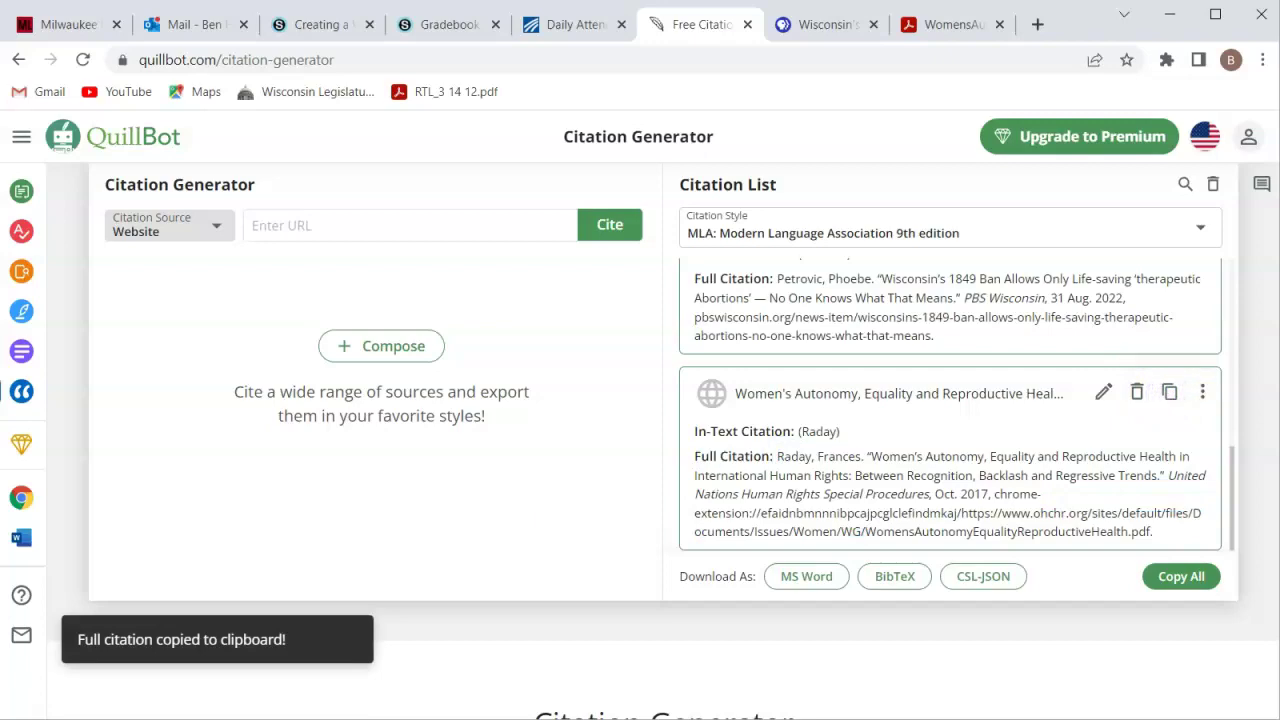
key(alt+Tab)
click(994, 471)
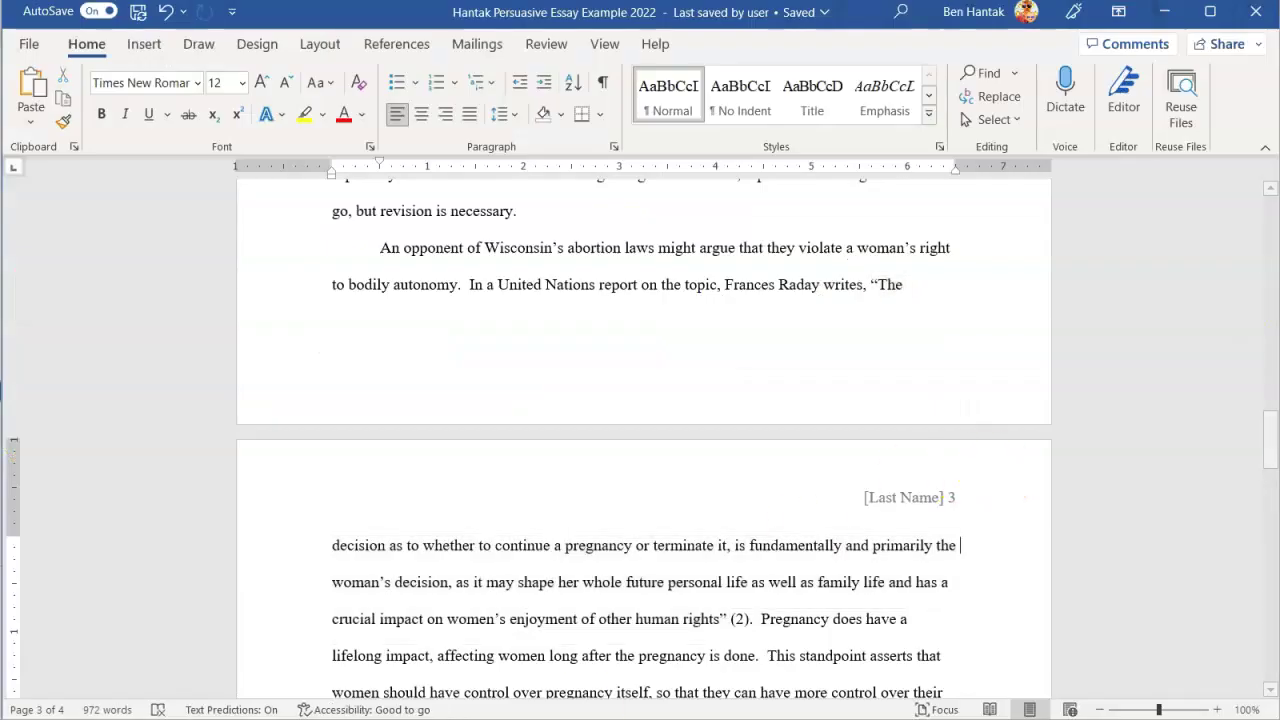
Locate the essay's "Why Pro-Life? The Case for Inclusion" in-text citation and open its source page, mccl.org/whyprolife, in a new Chrome tab.
drag(1268, 440, 1248, 420)
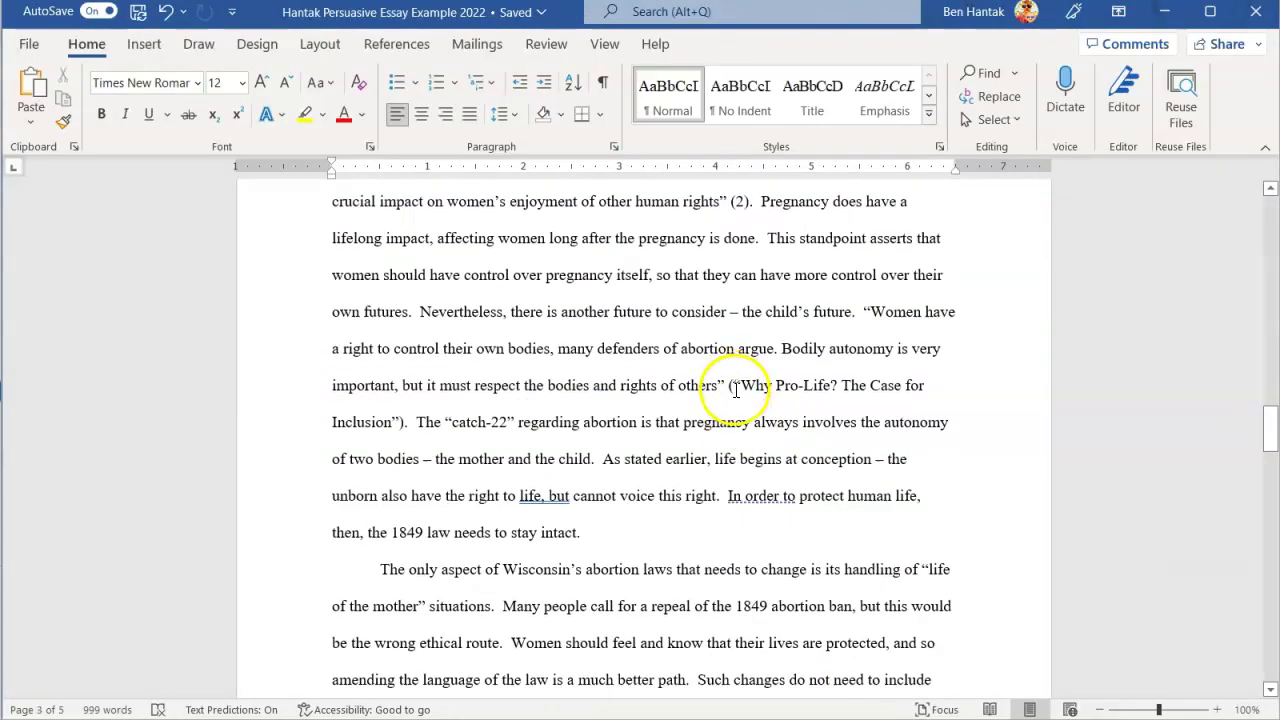
drag(735, 390, 396, 421)
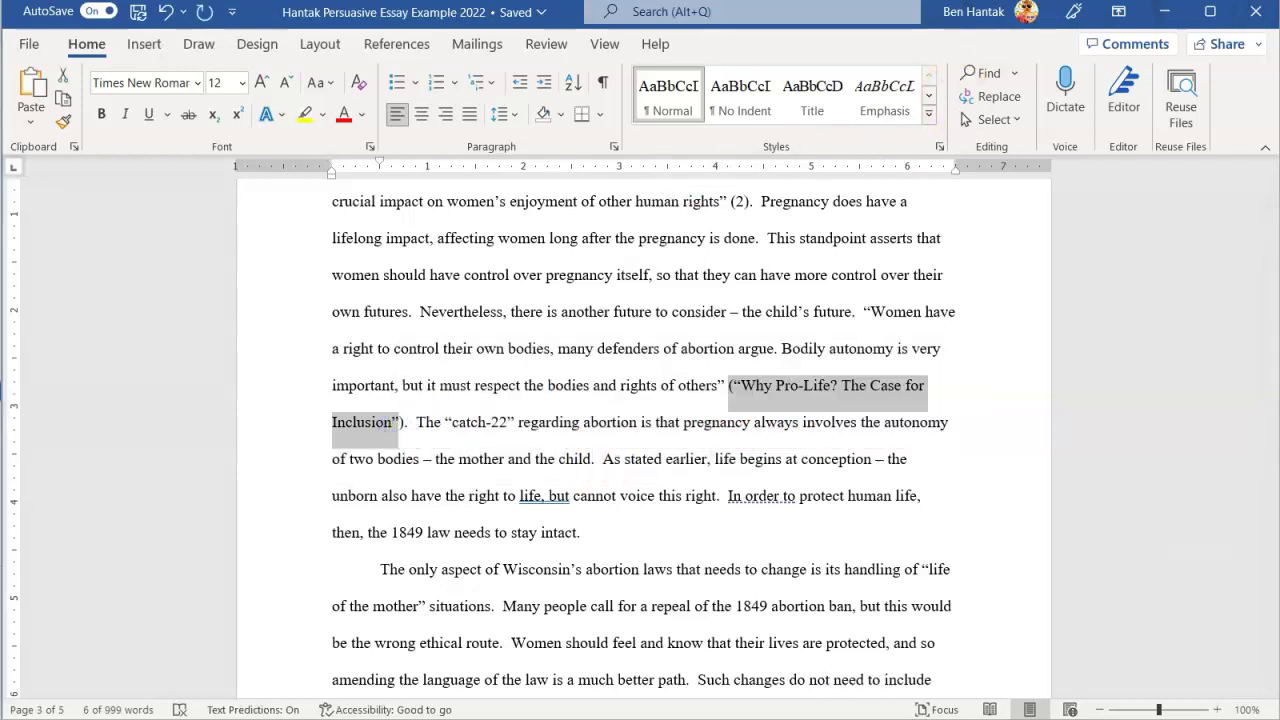
key(alt+Tab)
click(1037, 25)
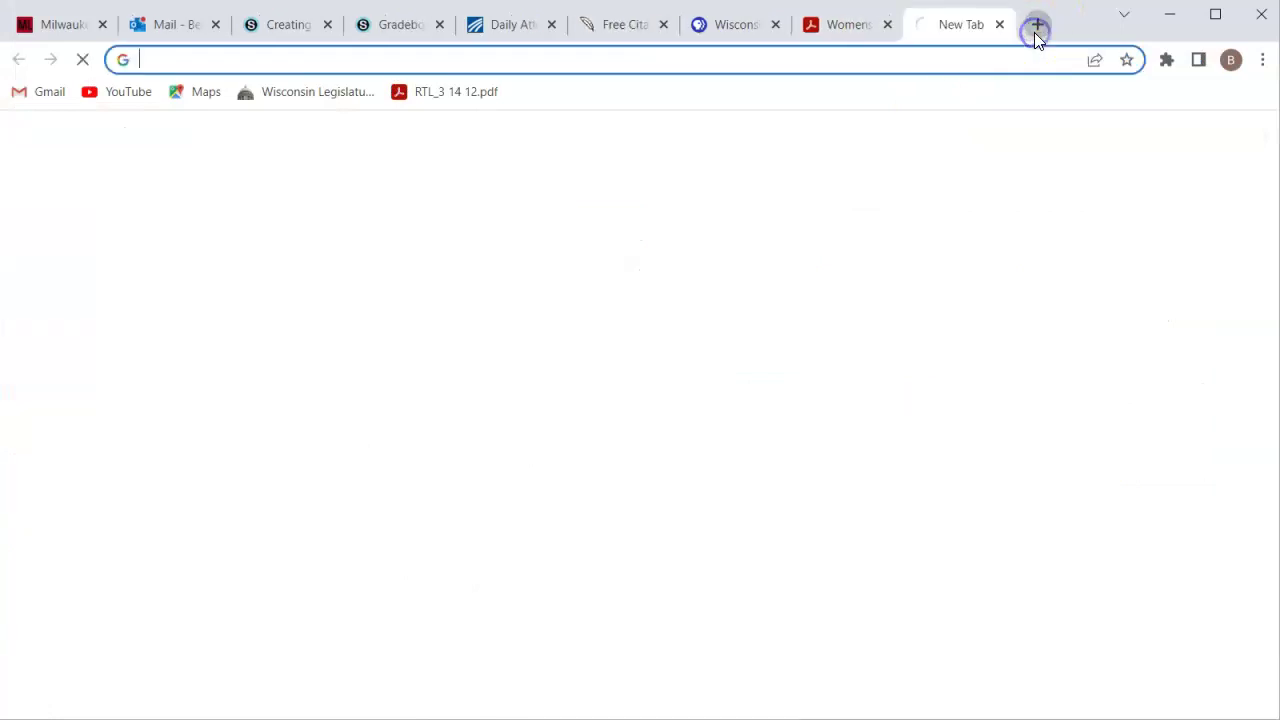
click(949, 60)
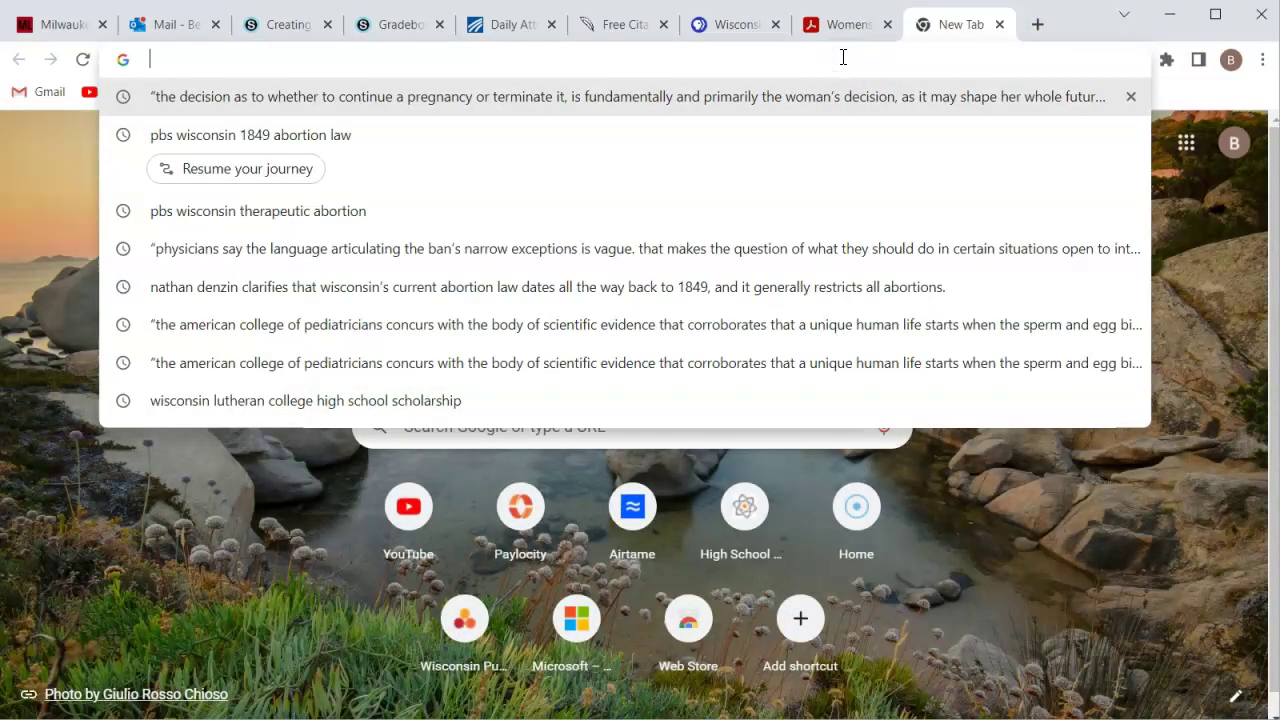
key(ctrl+v)
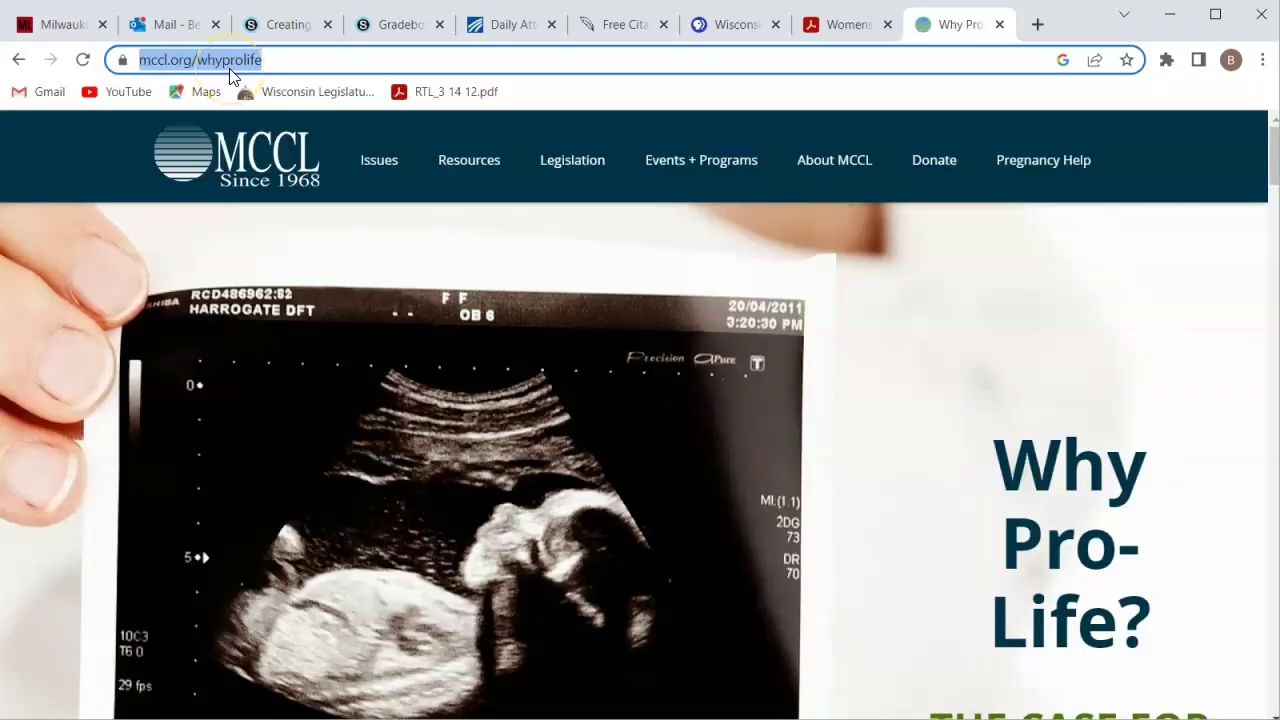
click(612, 24)
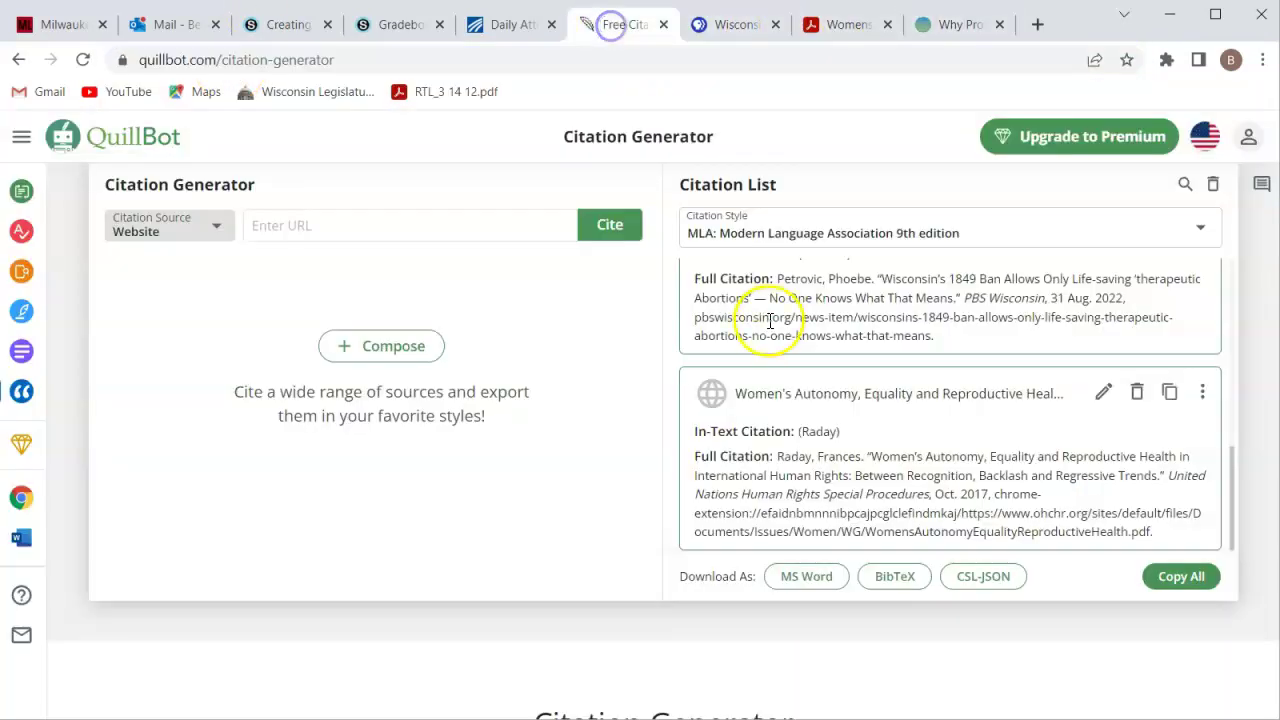
click(455, 230)
key(ctrl+v)
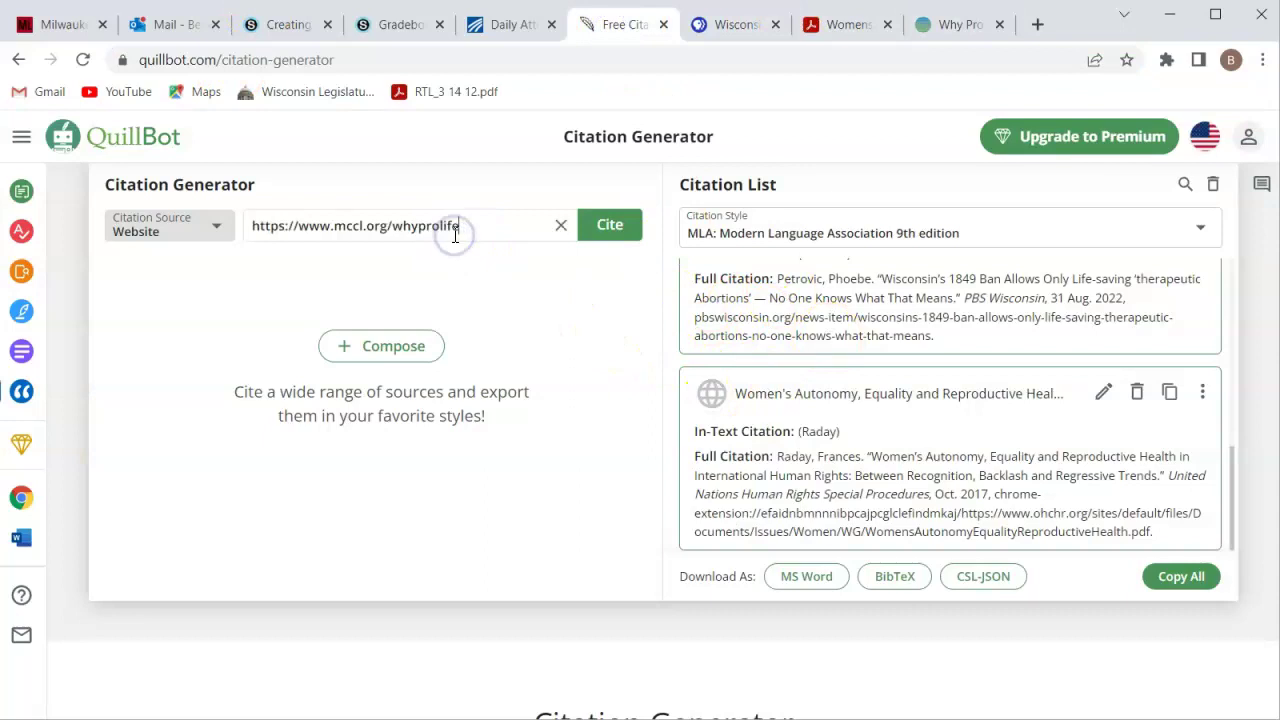
click(620, 224)
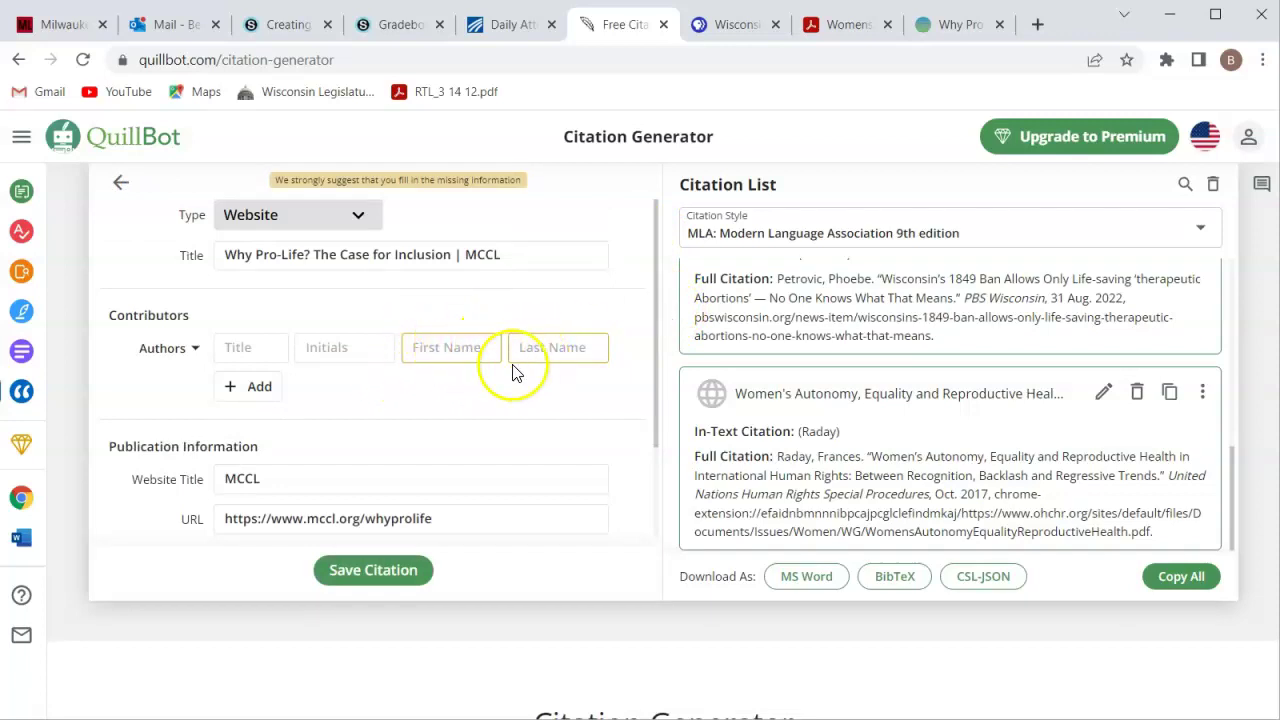
Look through the whole MCCL "Why Pro-Life?" page for an author, and return to the citation form.
click(962, 24)
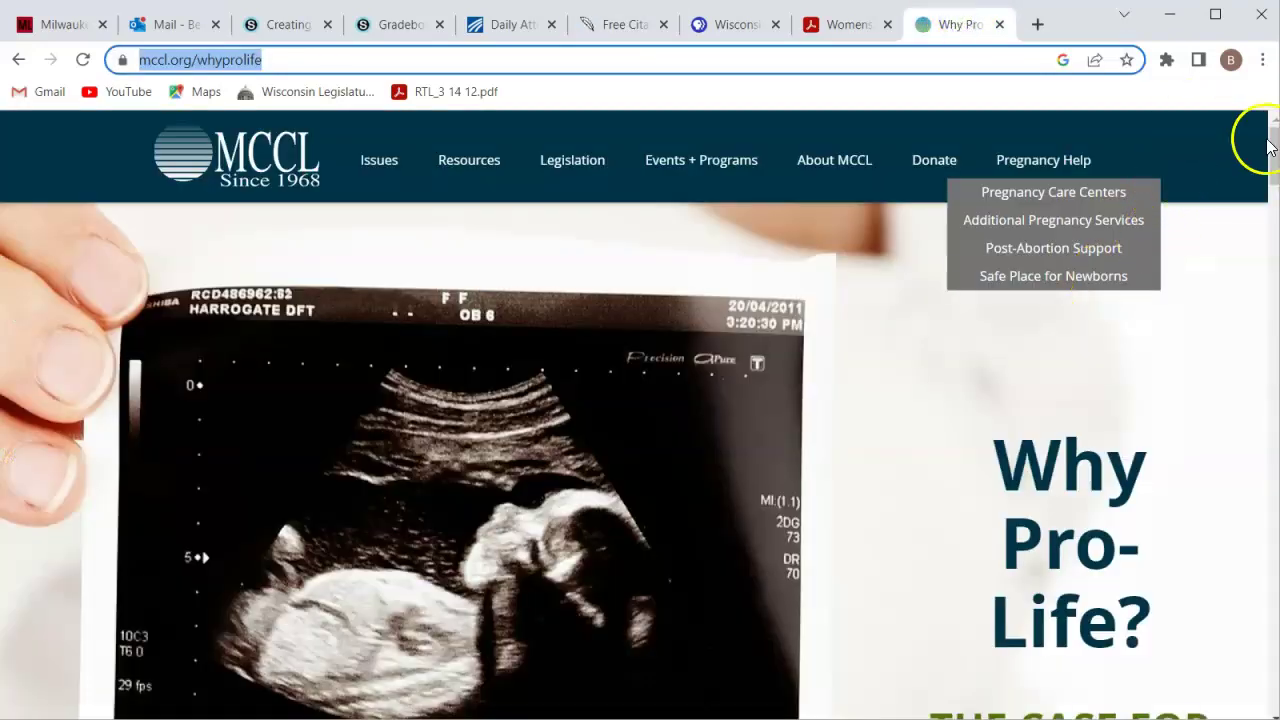
scroll(1268, 145, down, 3)
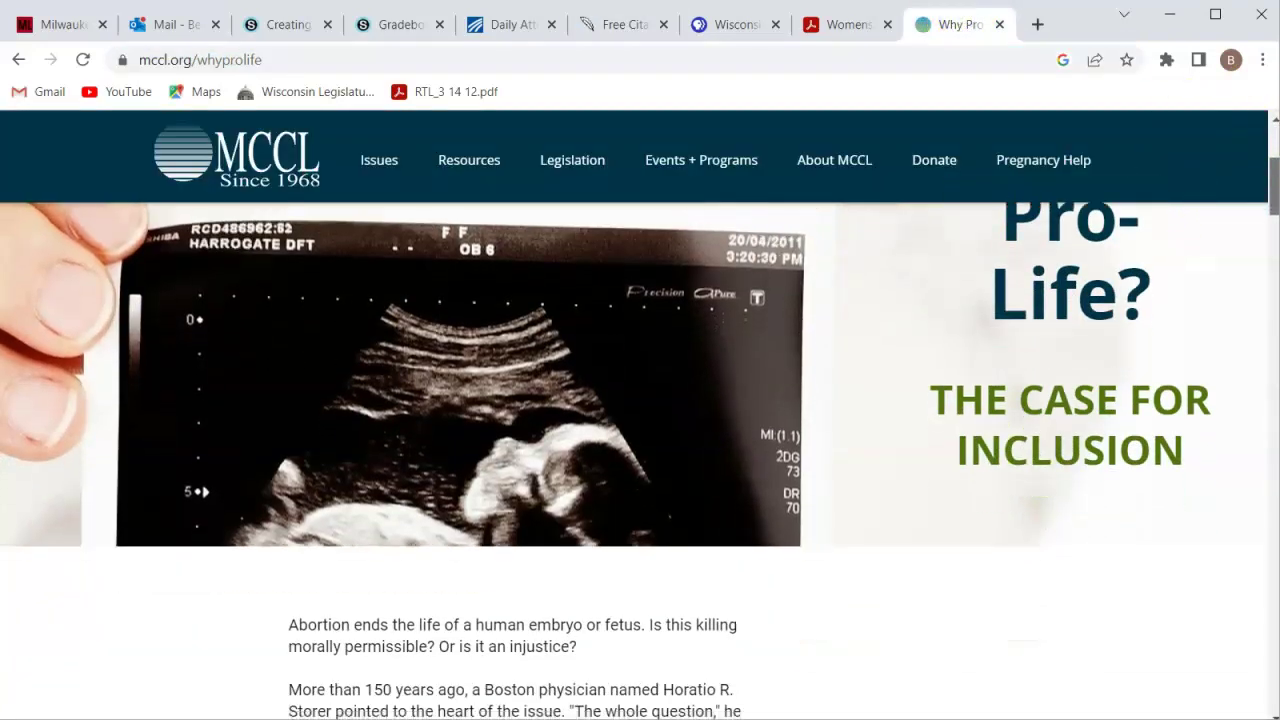
scroll(1268, 200, down, 8)
scroll(640, 415, down, 14)
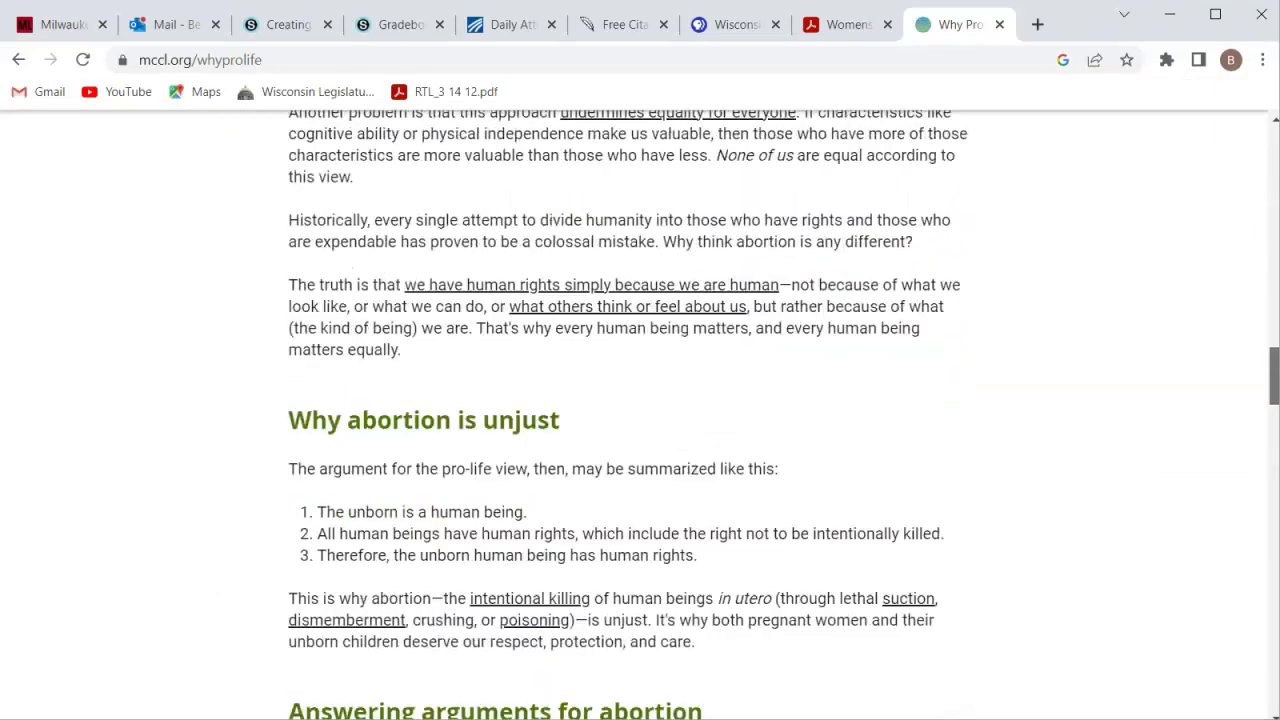
scroll(640, 415, down, 17)
scroll(640, 415, down, 18)
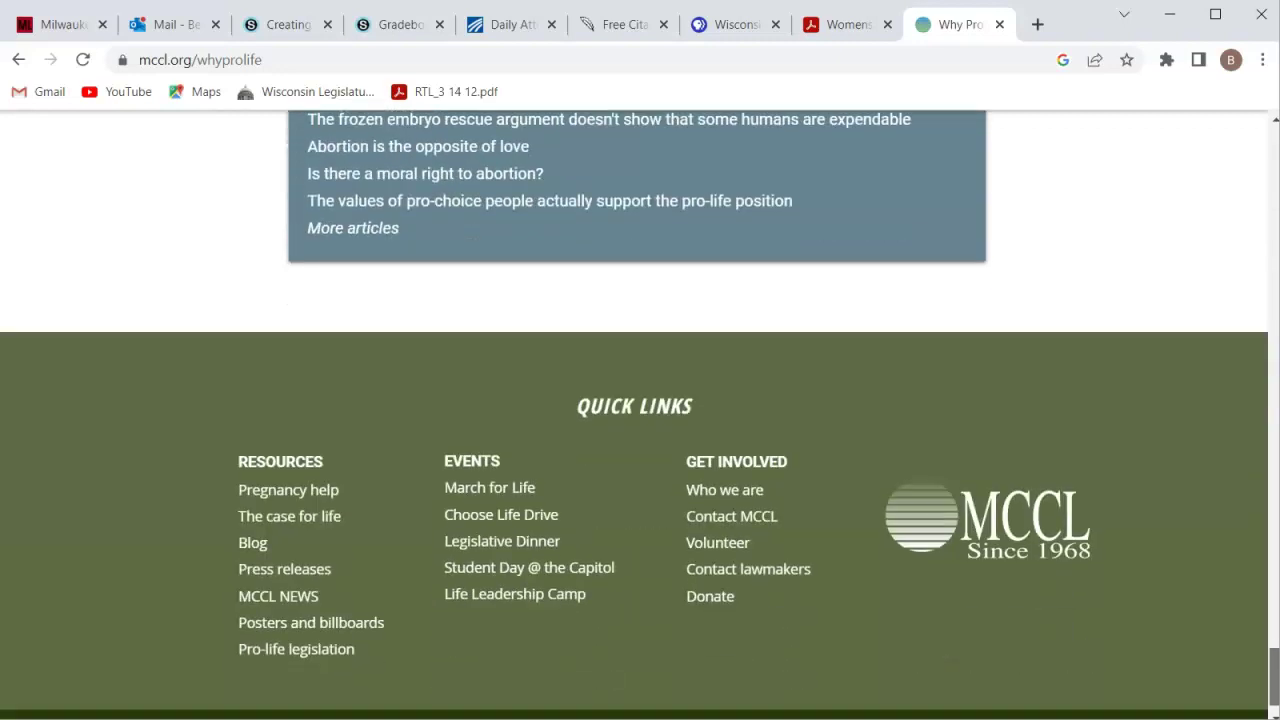
key(Home)
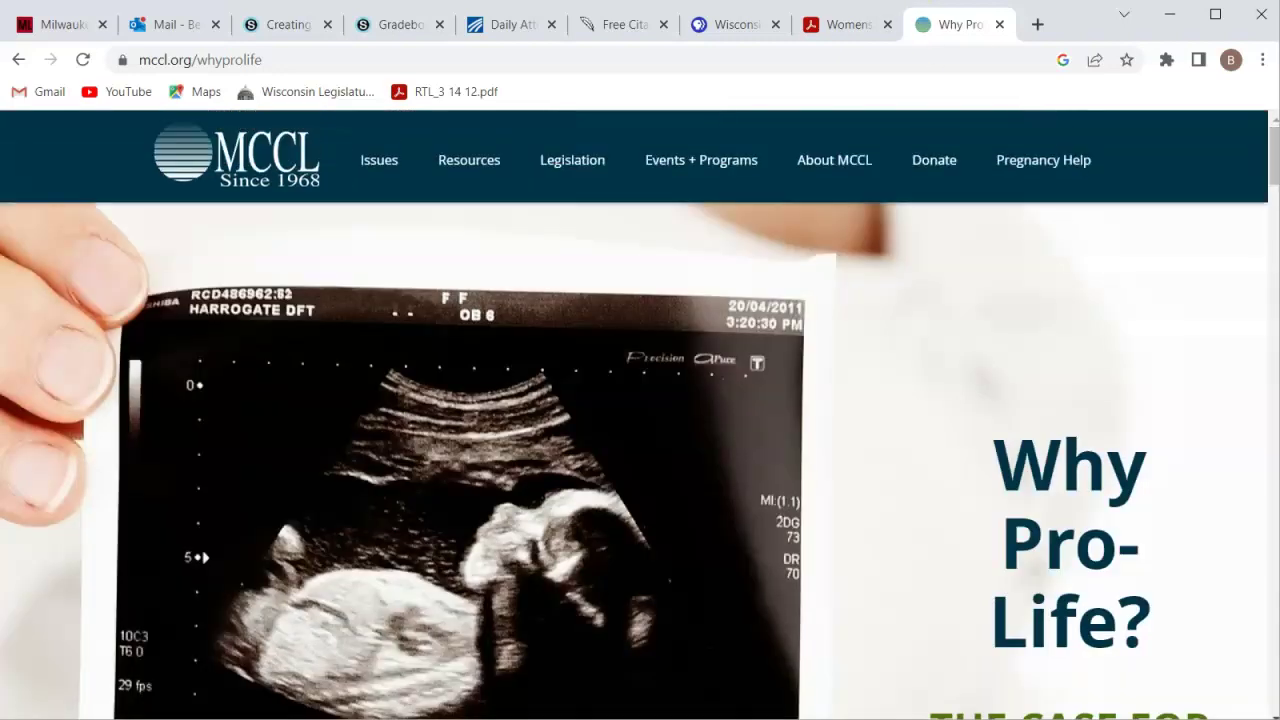
click(615, 30)
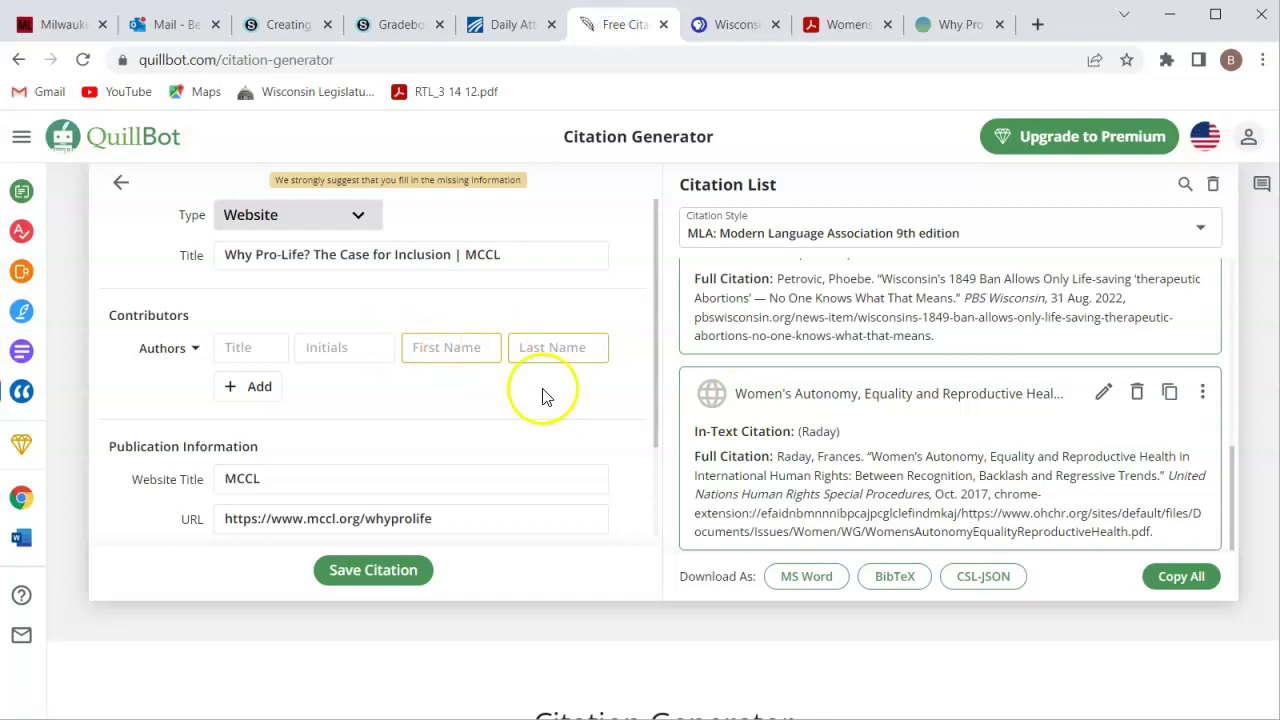
right_click(338, 412)
click(466, 294)
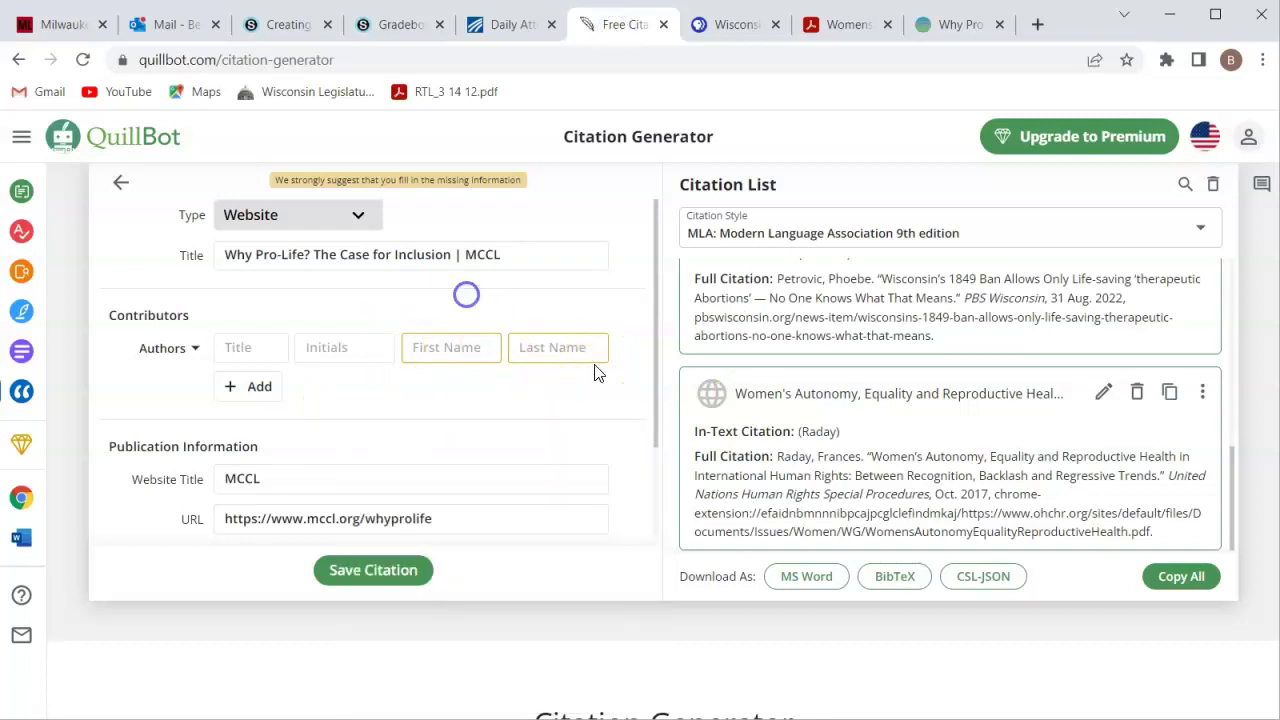
Check the MCCL page's footer for the copyright year, set the citation's publication year to 2022, and save the citation.
drag(656, 333, 654, 437)
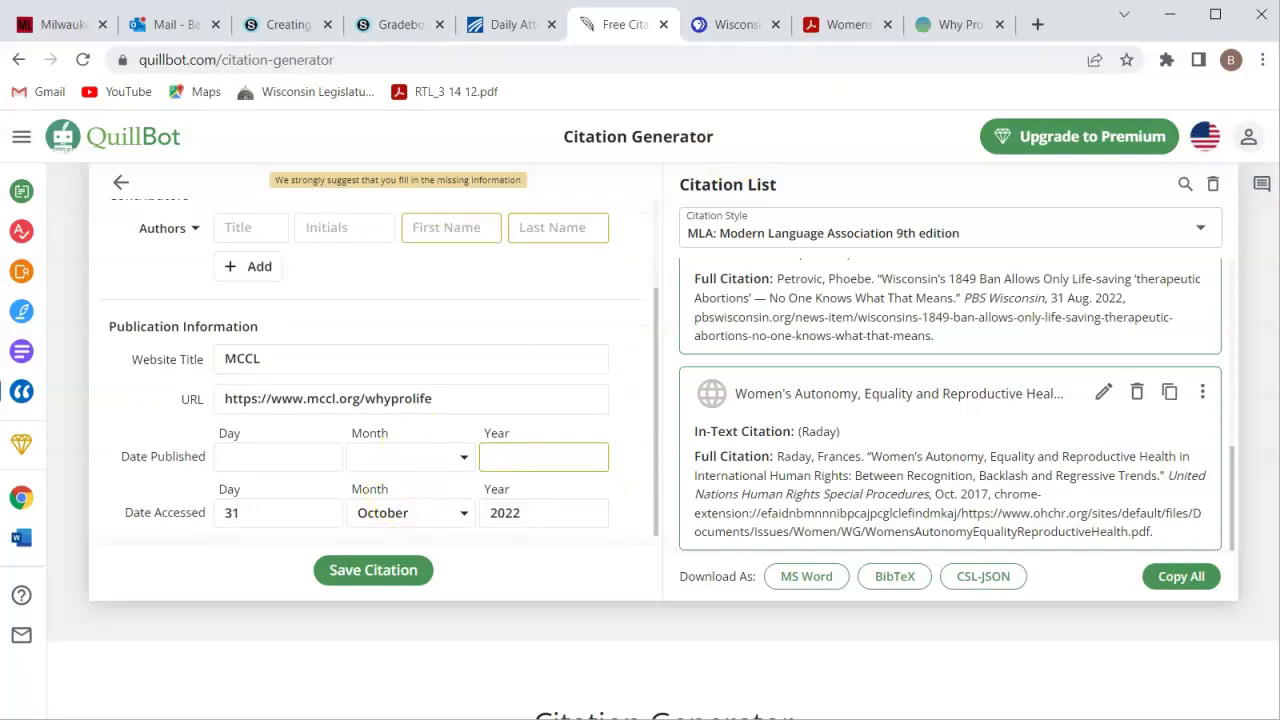
click(950, 27)
drag(1275, 170, 1275, 684)
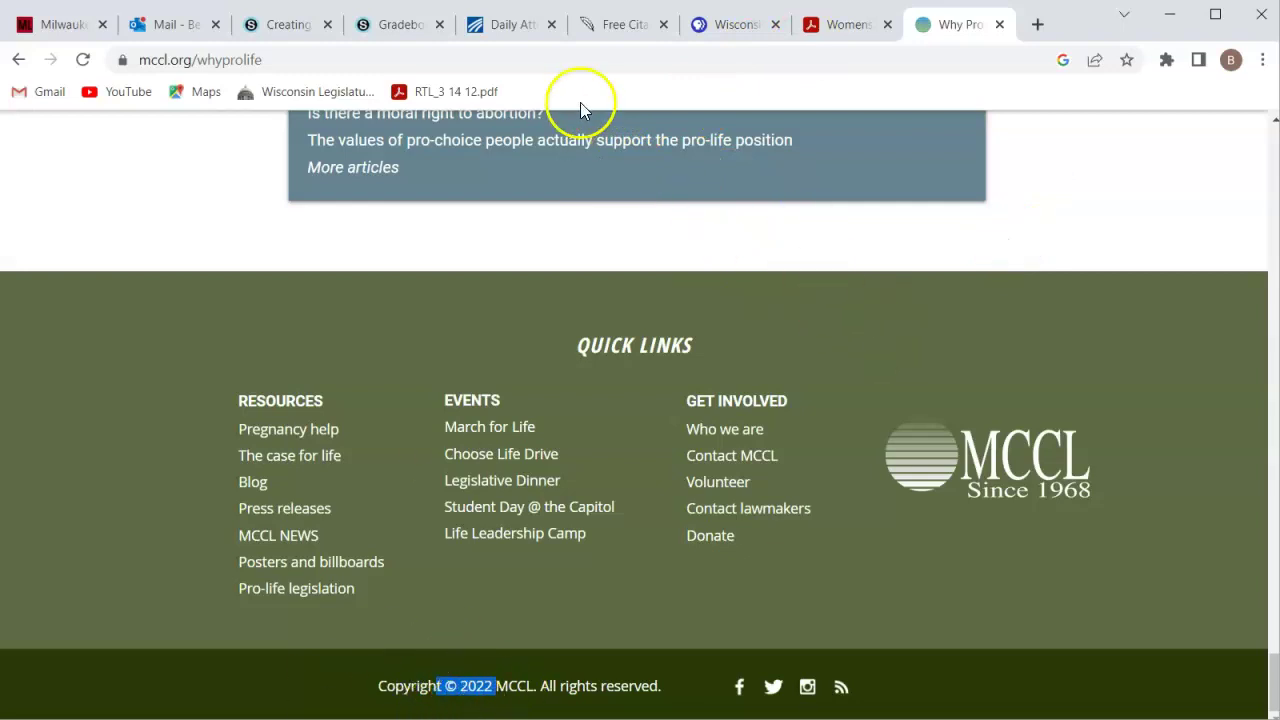
click(624, 26)
click(500, 456)
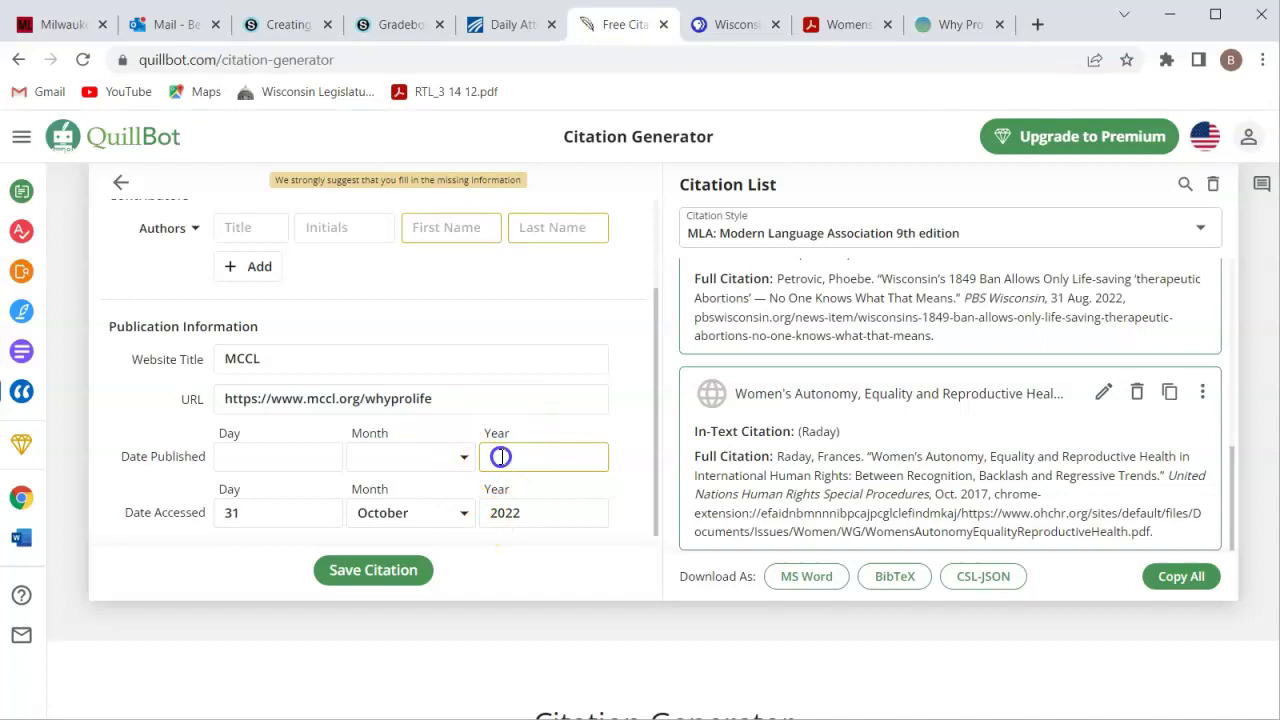
text(3)
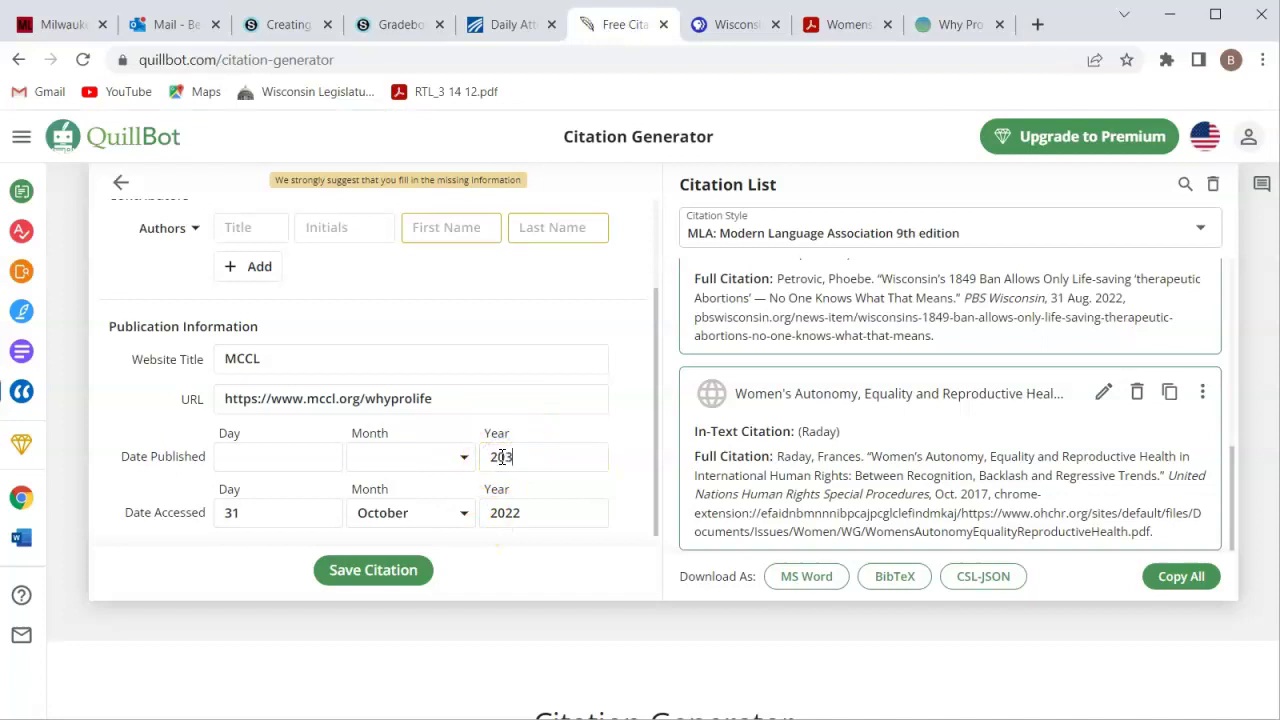
key(BackSpace)
text(22)
click(500, 549)
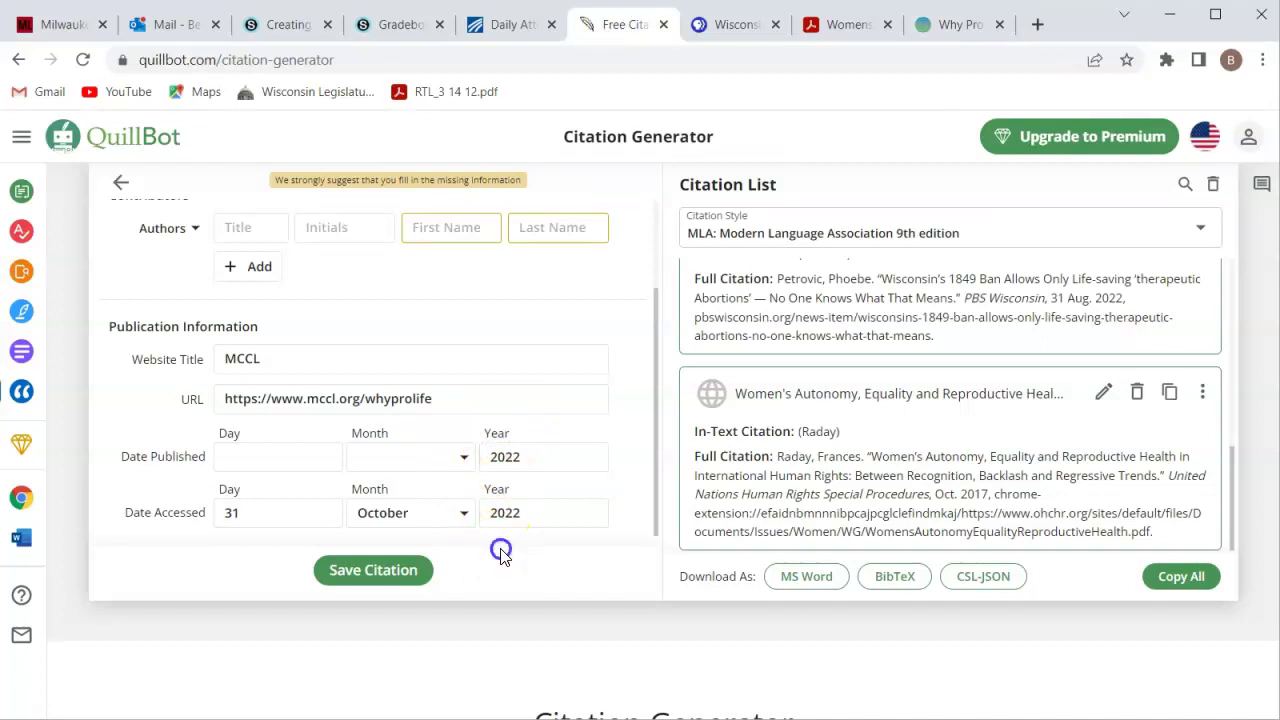
click(380, 578)
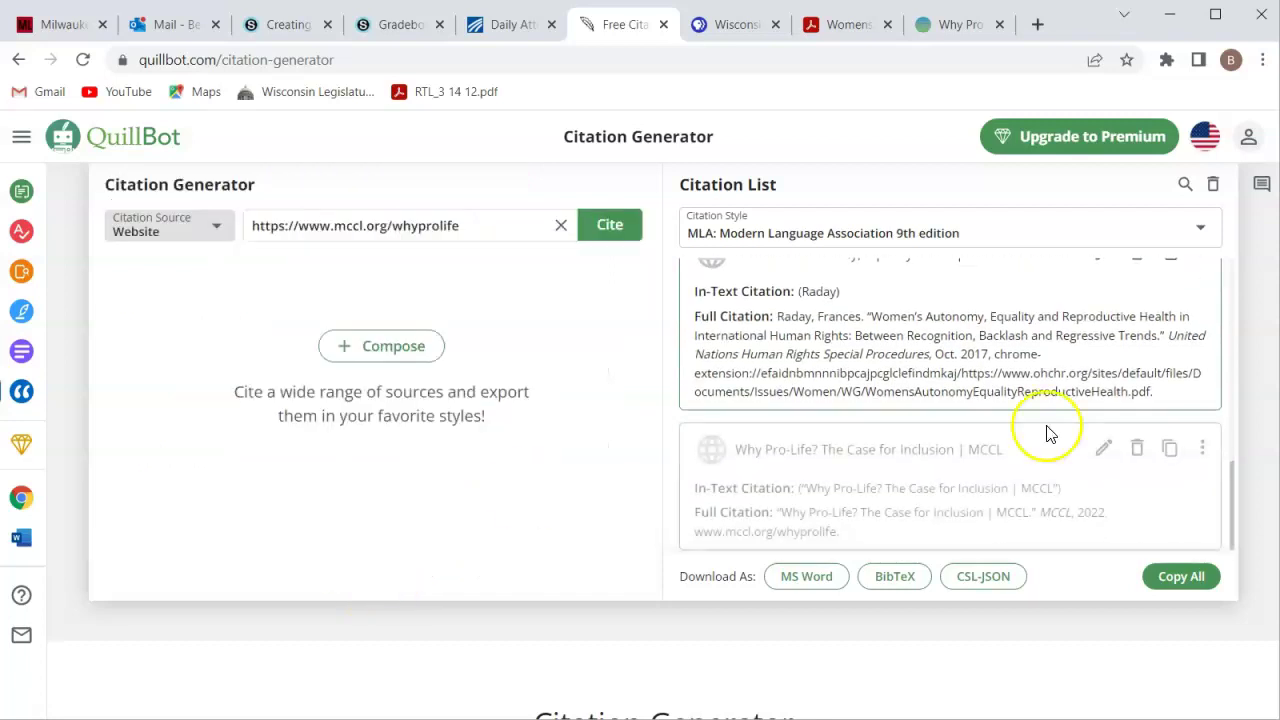
Copy the full "Why Pro-Life? The Case for Inclusion | MCCL" citation and paste it at the end of the Works Cited page in Word.
click(1170, 449)
key(alt+Tab)
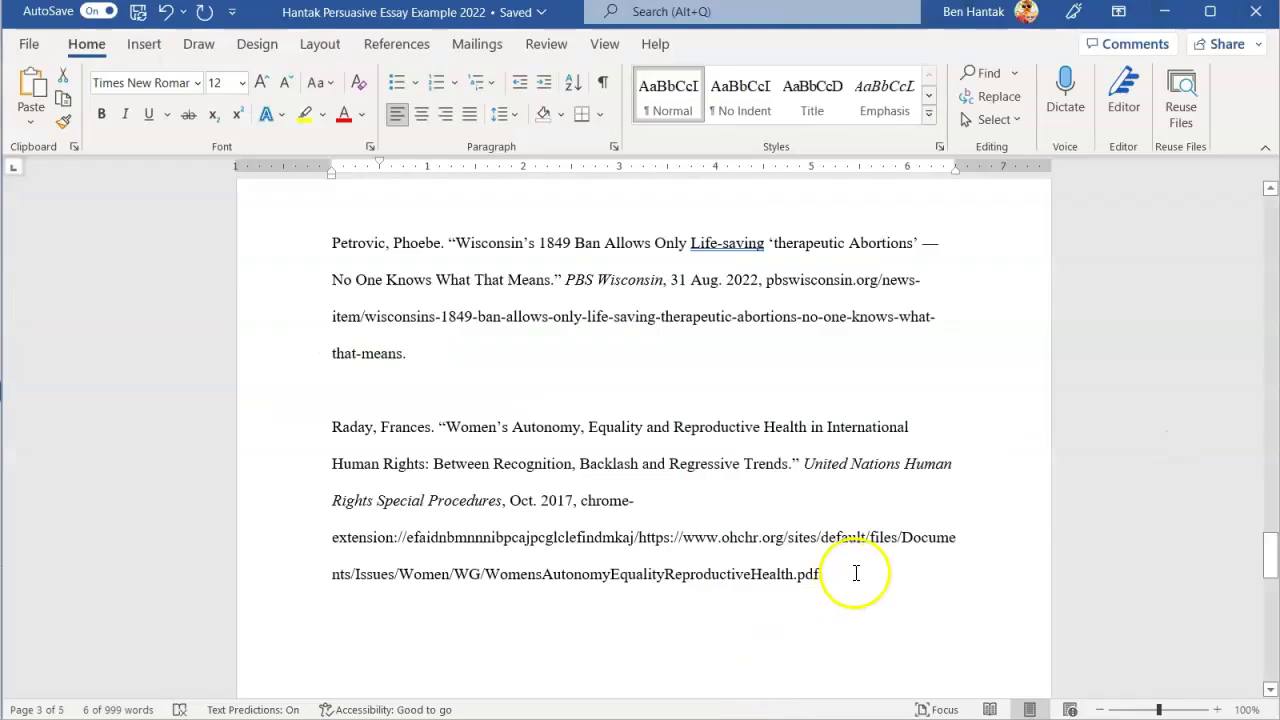
key(ctrl+v)
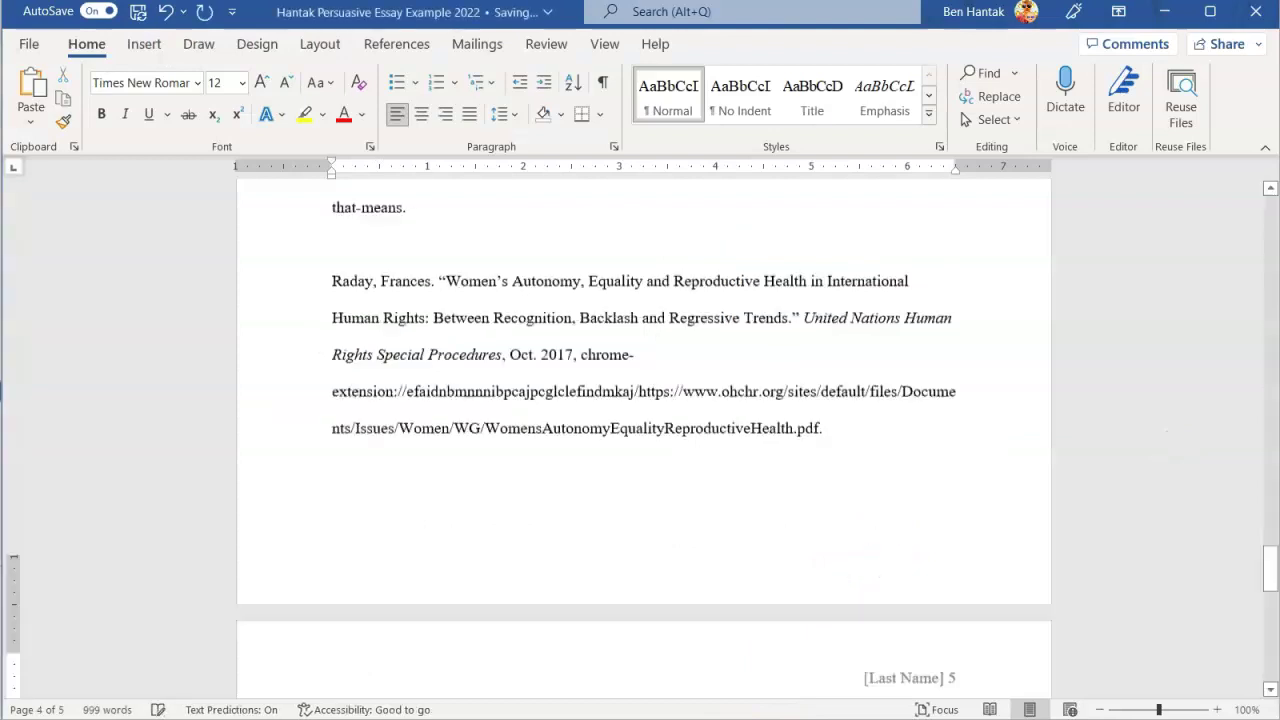
Review the entries from the beginning of the Works Cited page.
drag(1271, 563, 1271, 517)
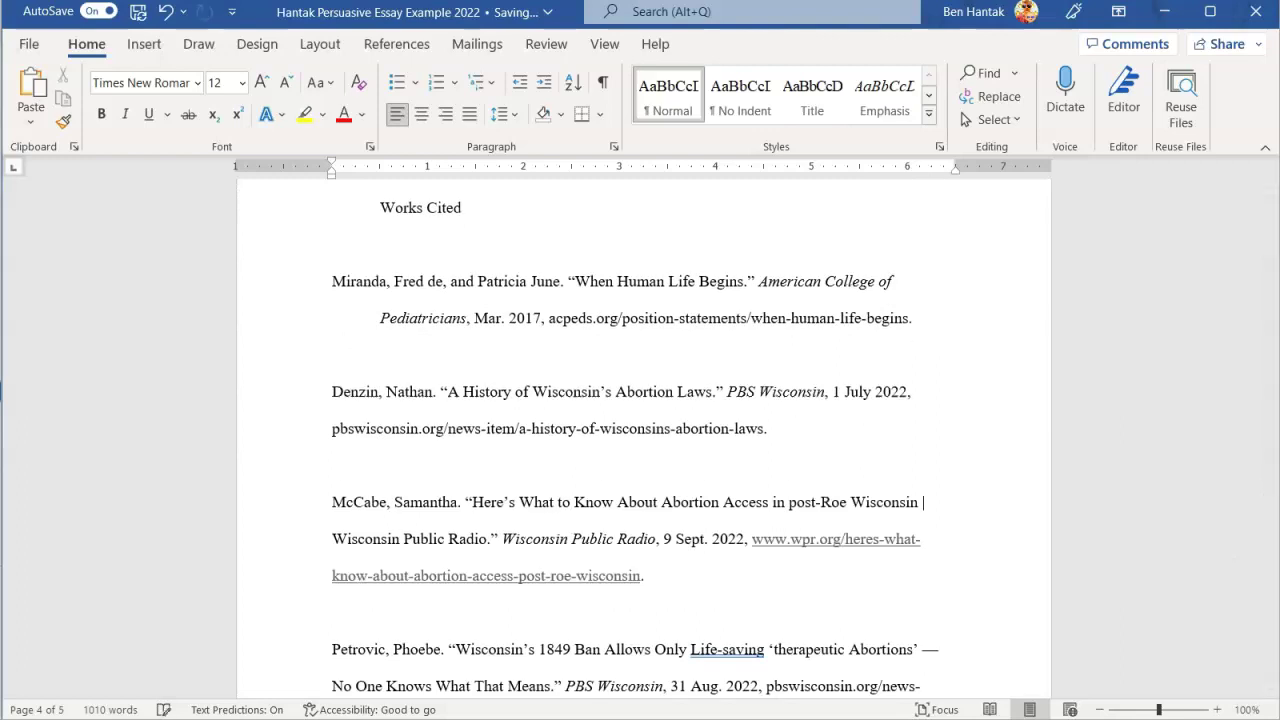
drag(1274, 518, 1272, 514)
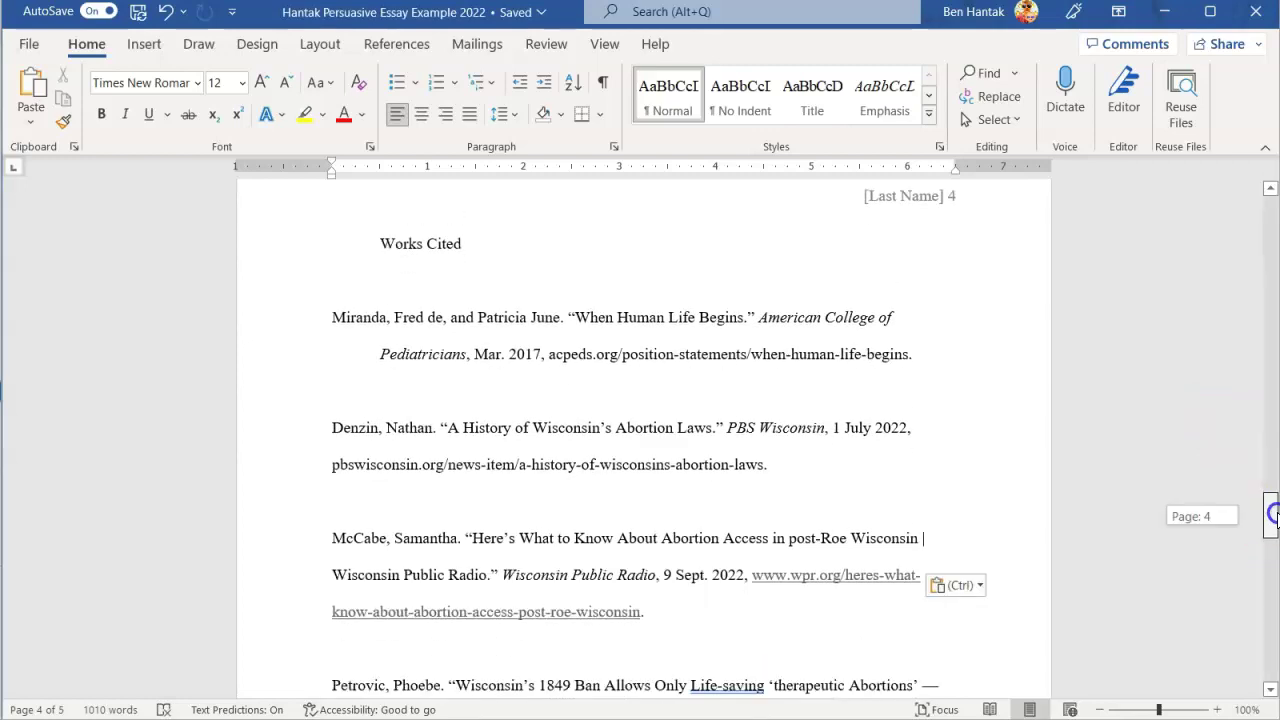
drag(1274, 514, 1275, 516)
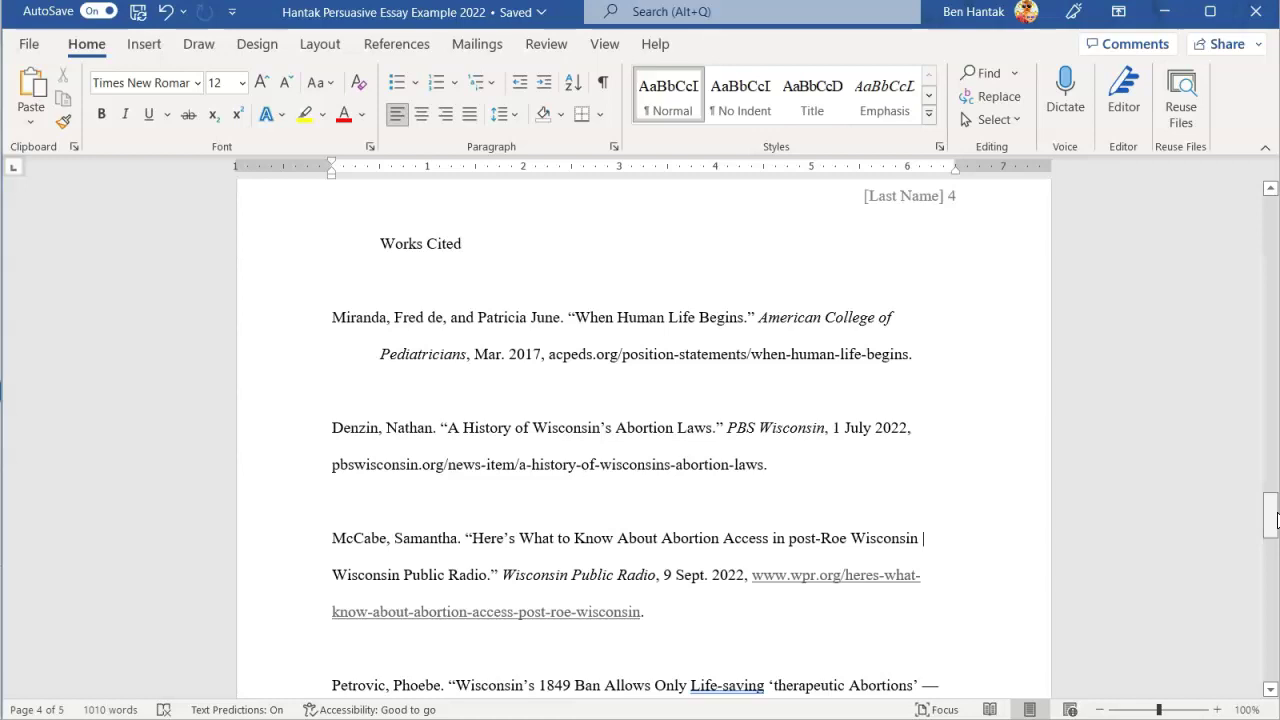
click(1276, 518)
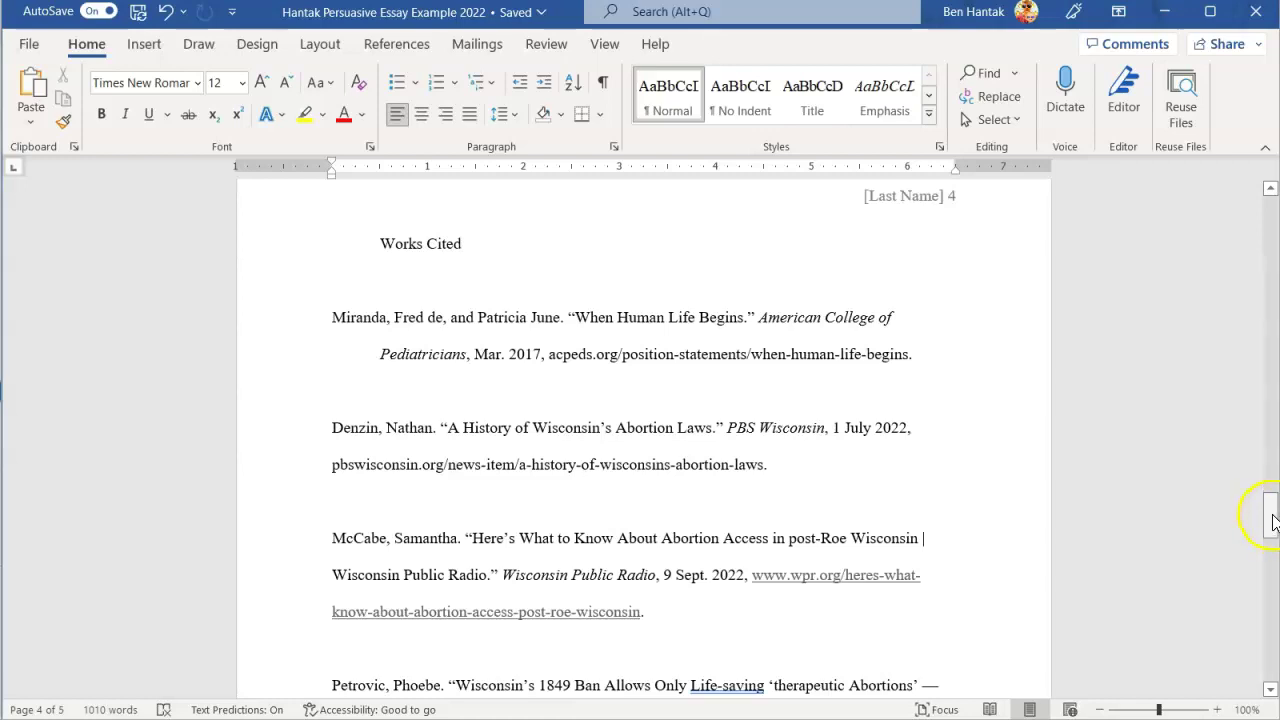